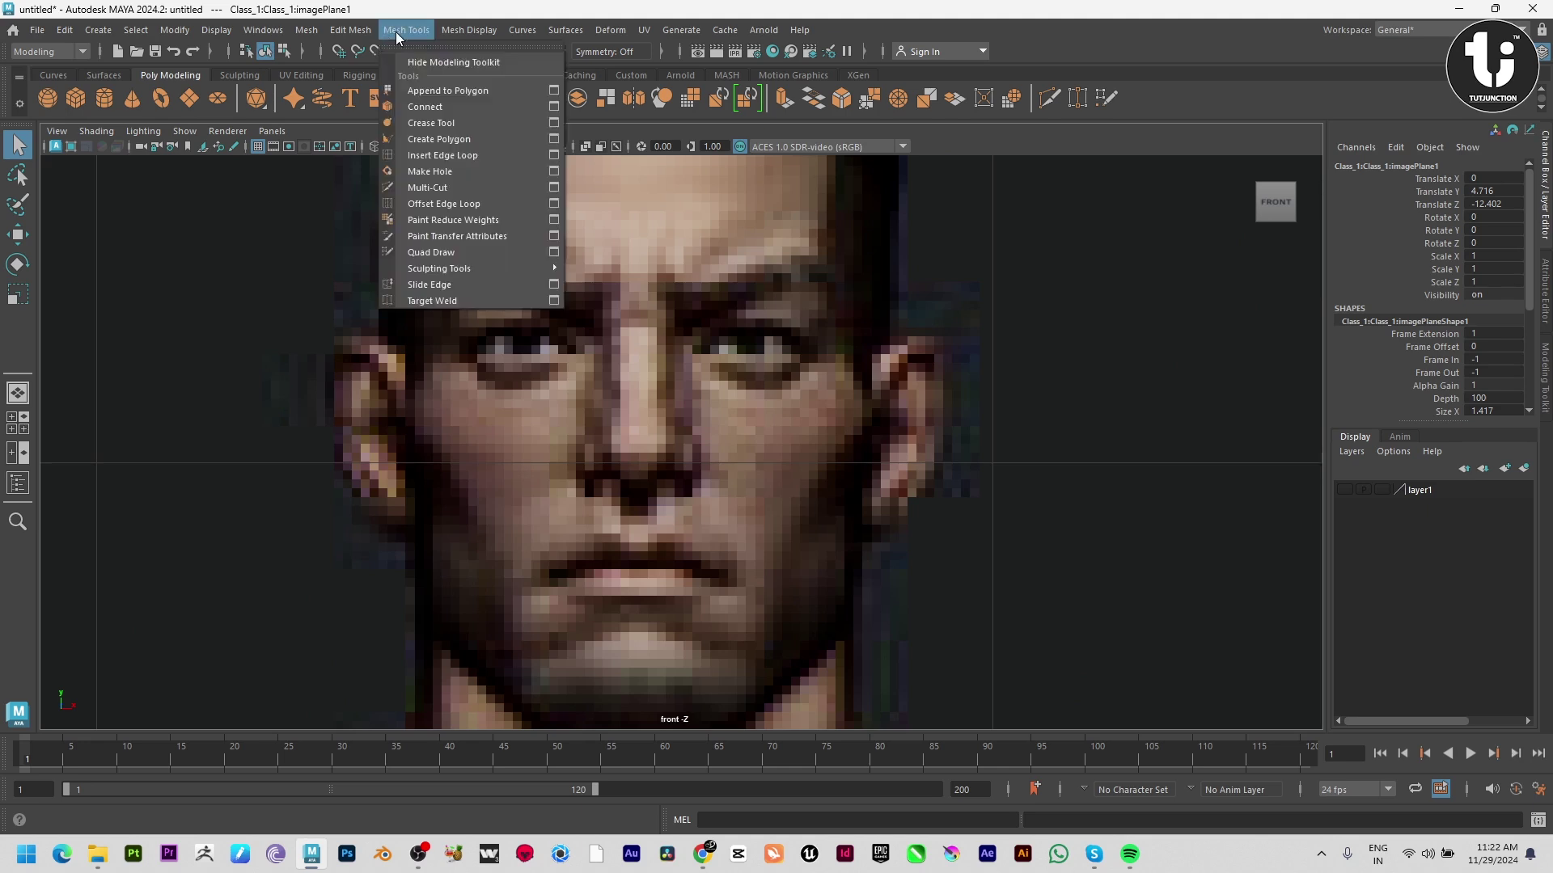
# Trace a polygon around the character's left eye opening in the front view using Create Polygon, with wireframe display on
pyautogui.click(441, 134)
pyautogui.scroll(5, 710, 461)
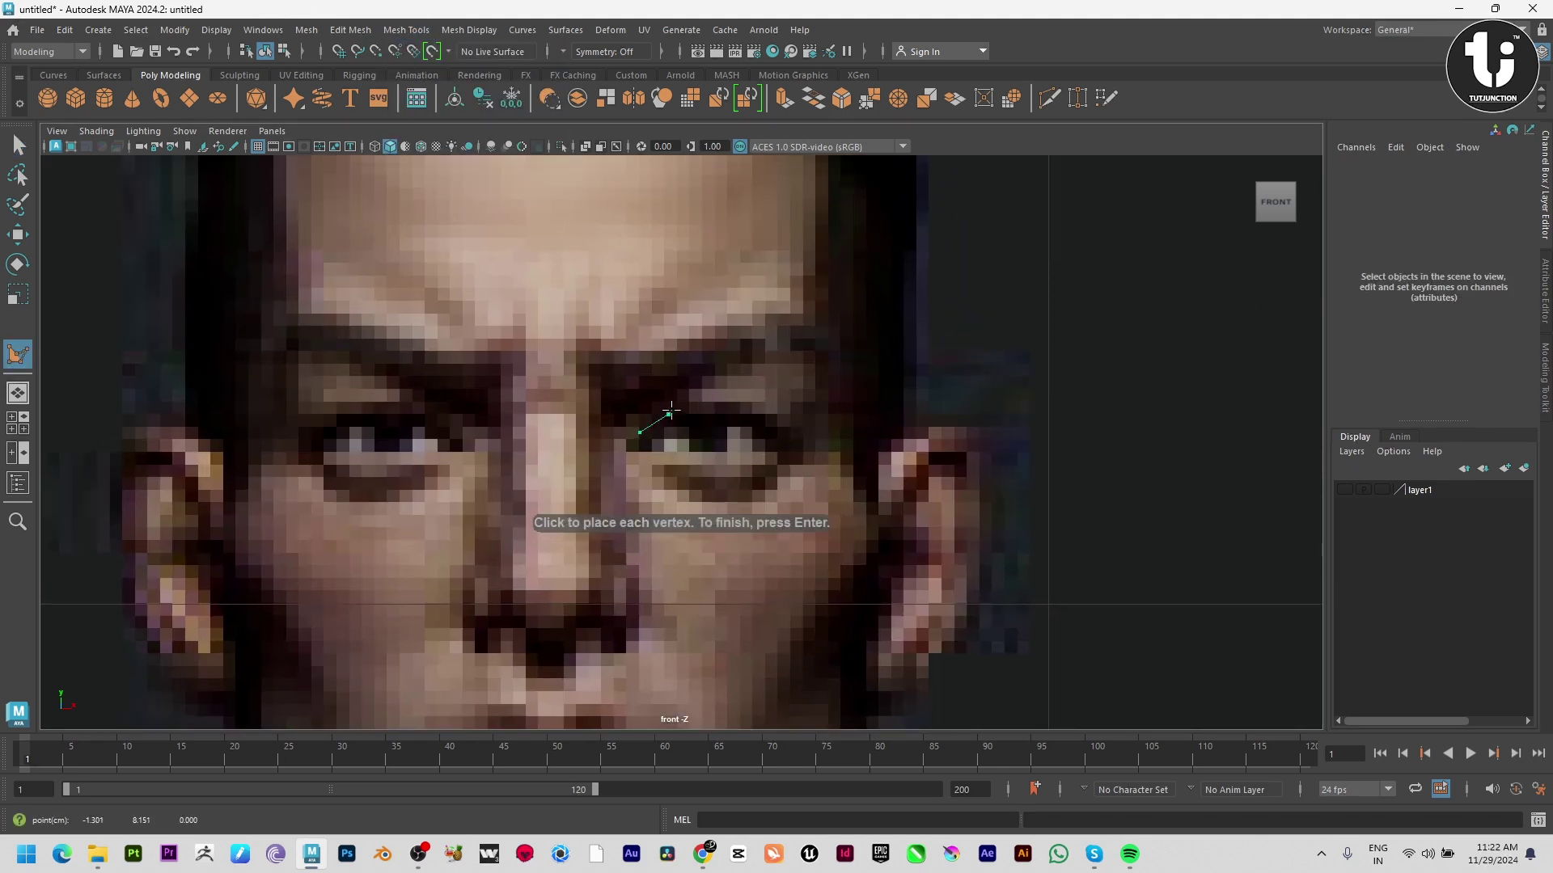
pyautogui.click(758, 419)
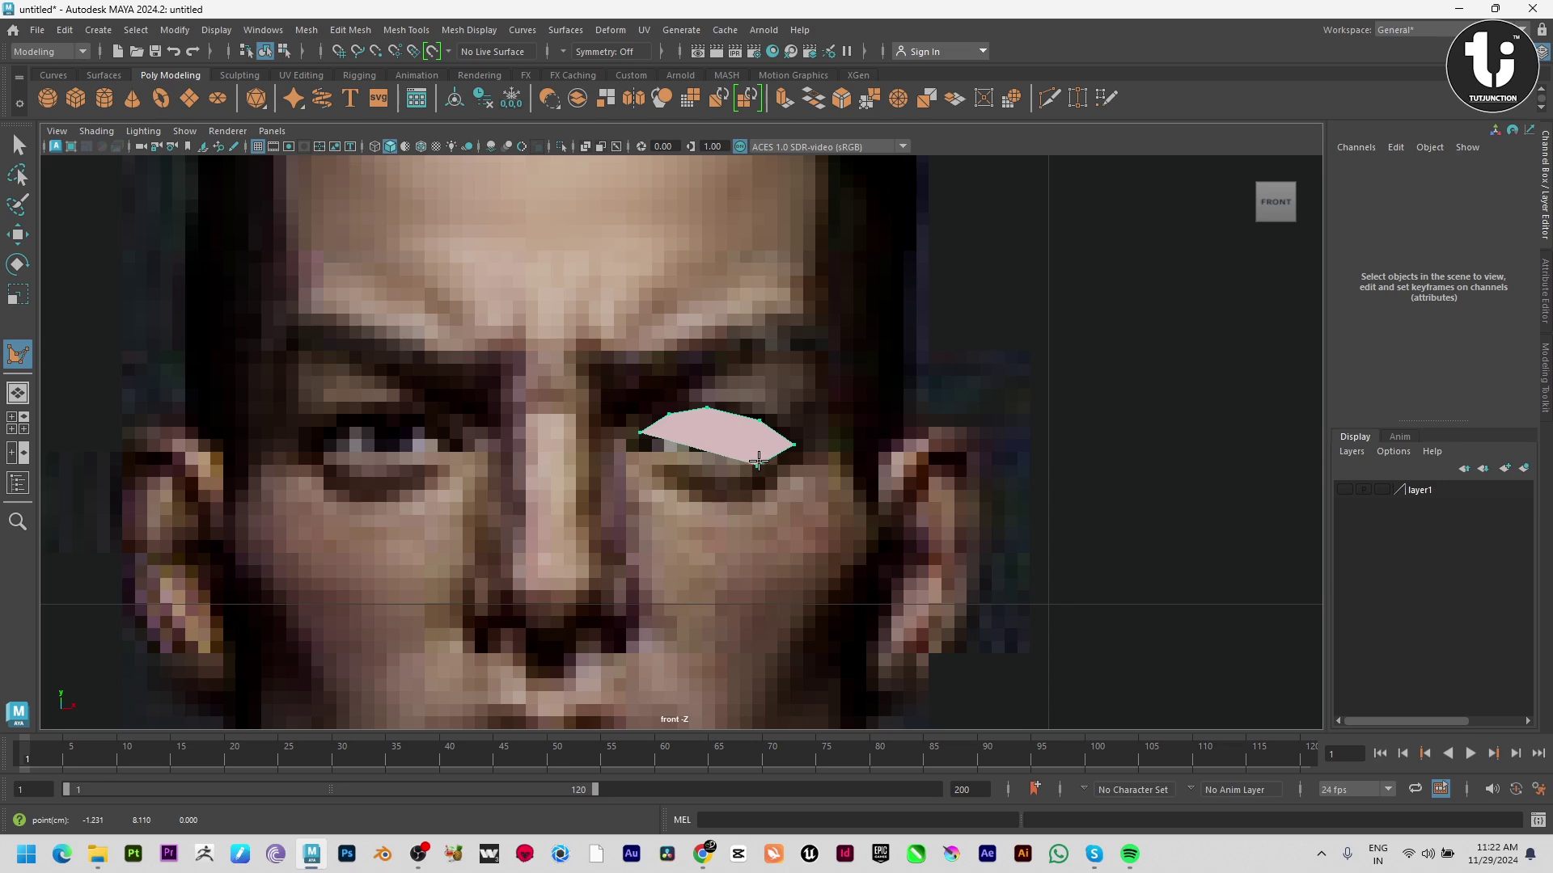
pyautogui.press('4')
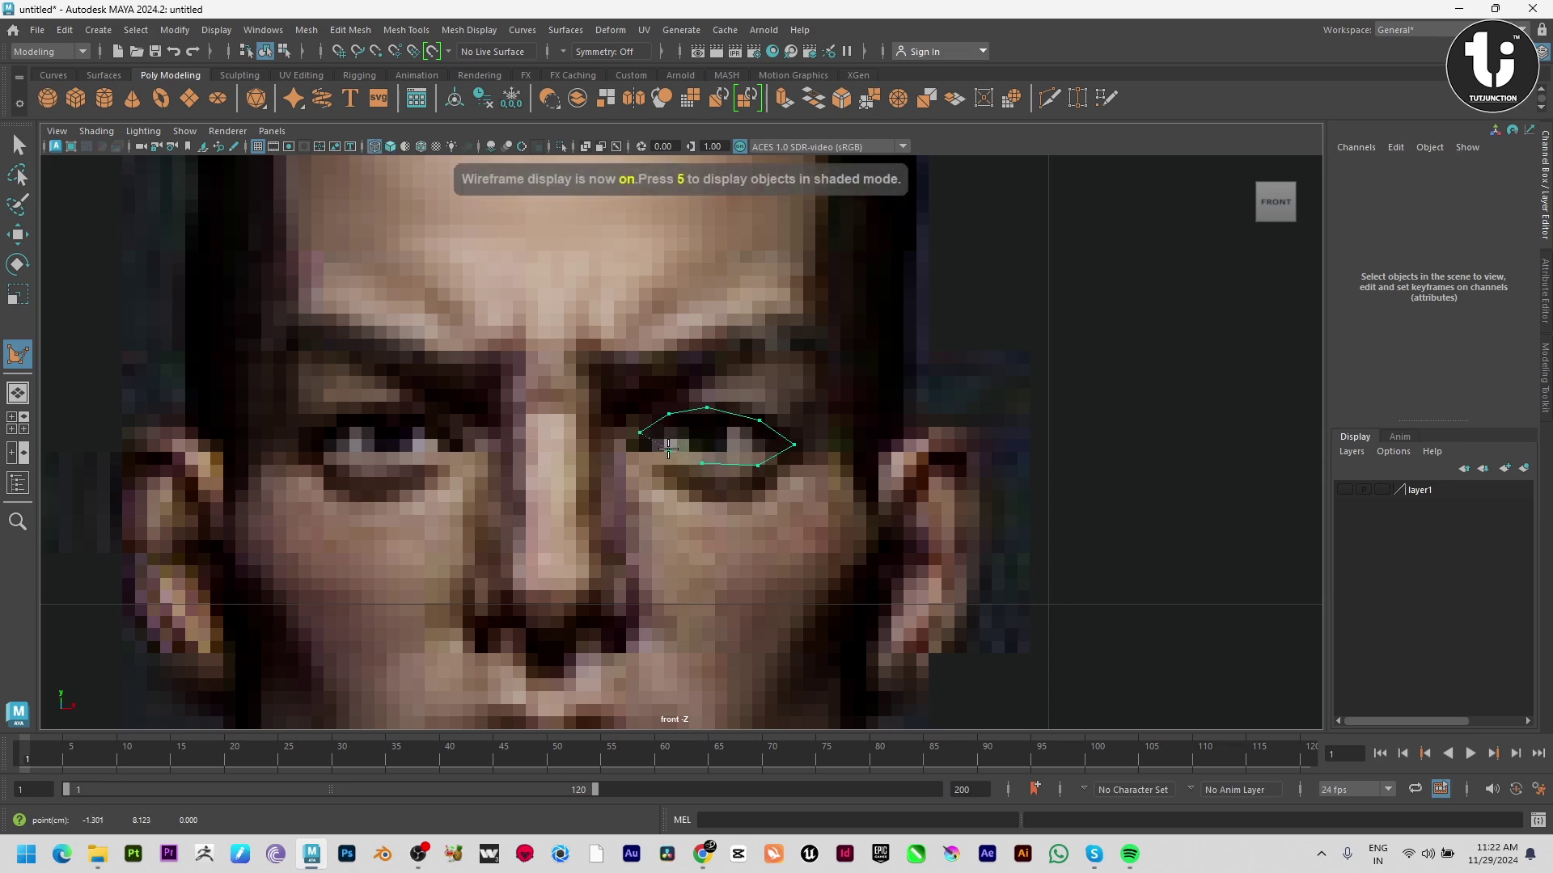
pyautogui.click(642, 452)
pyautogui.press('w')
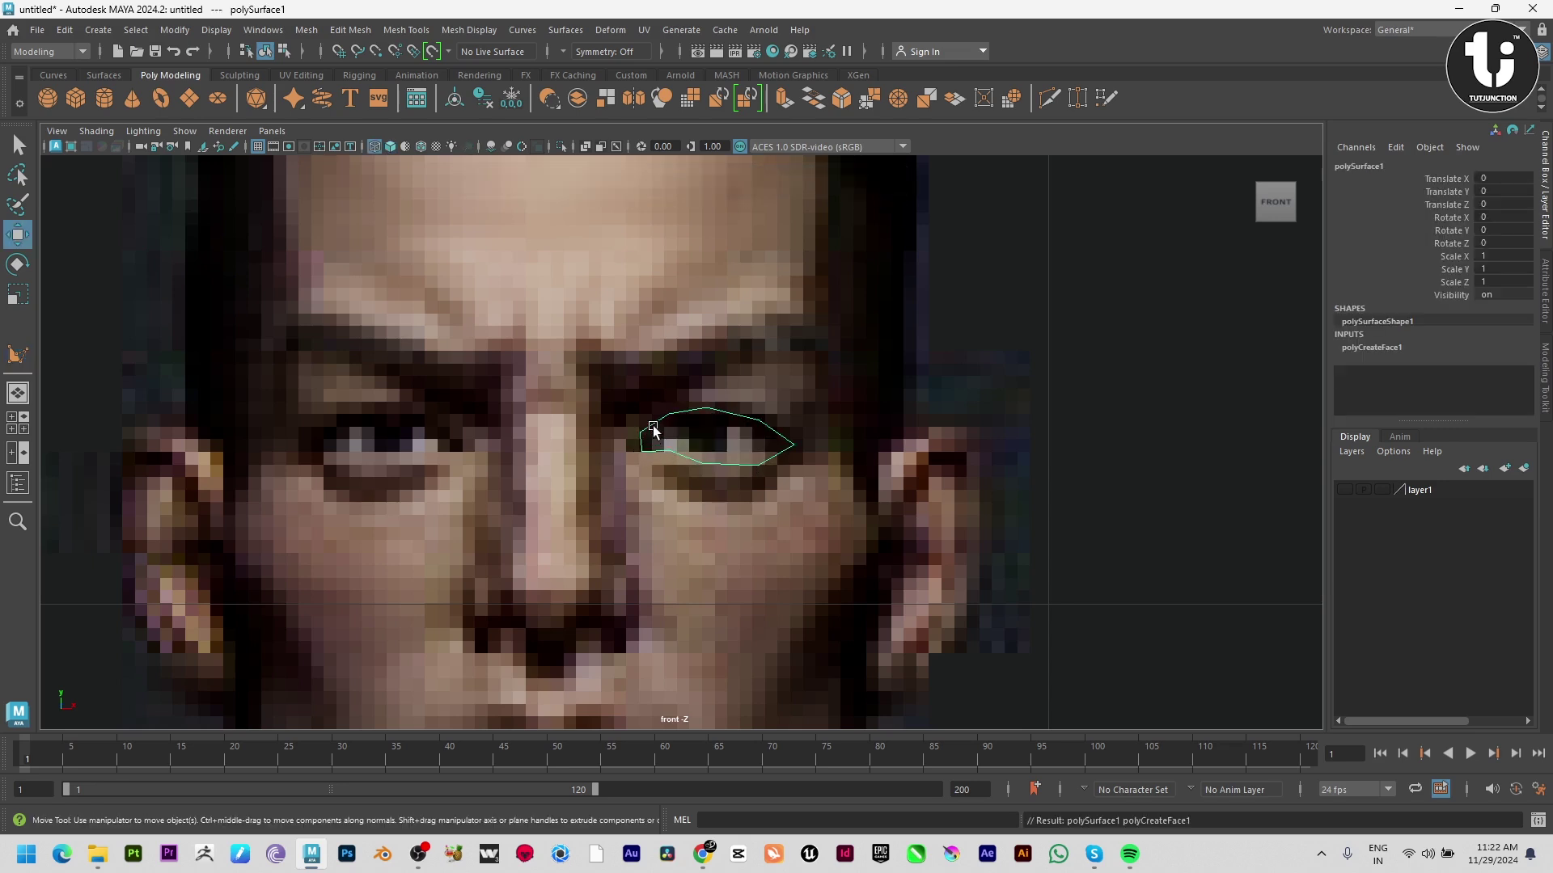
# Move the eye polygon's upper inner-corner vertex slightly down to fit the reference image
pyautogui.moveTo(652, 432); pyautogui.dragTo(617, 426, button='right')
pyautogui.click(643, 434)
pyautogui.moveTo(645, 438); pyautogui.dragTo(647, 443)
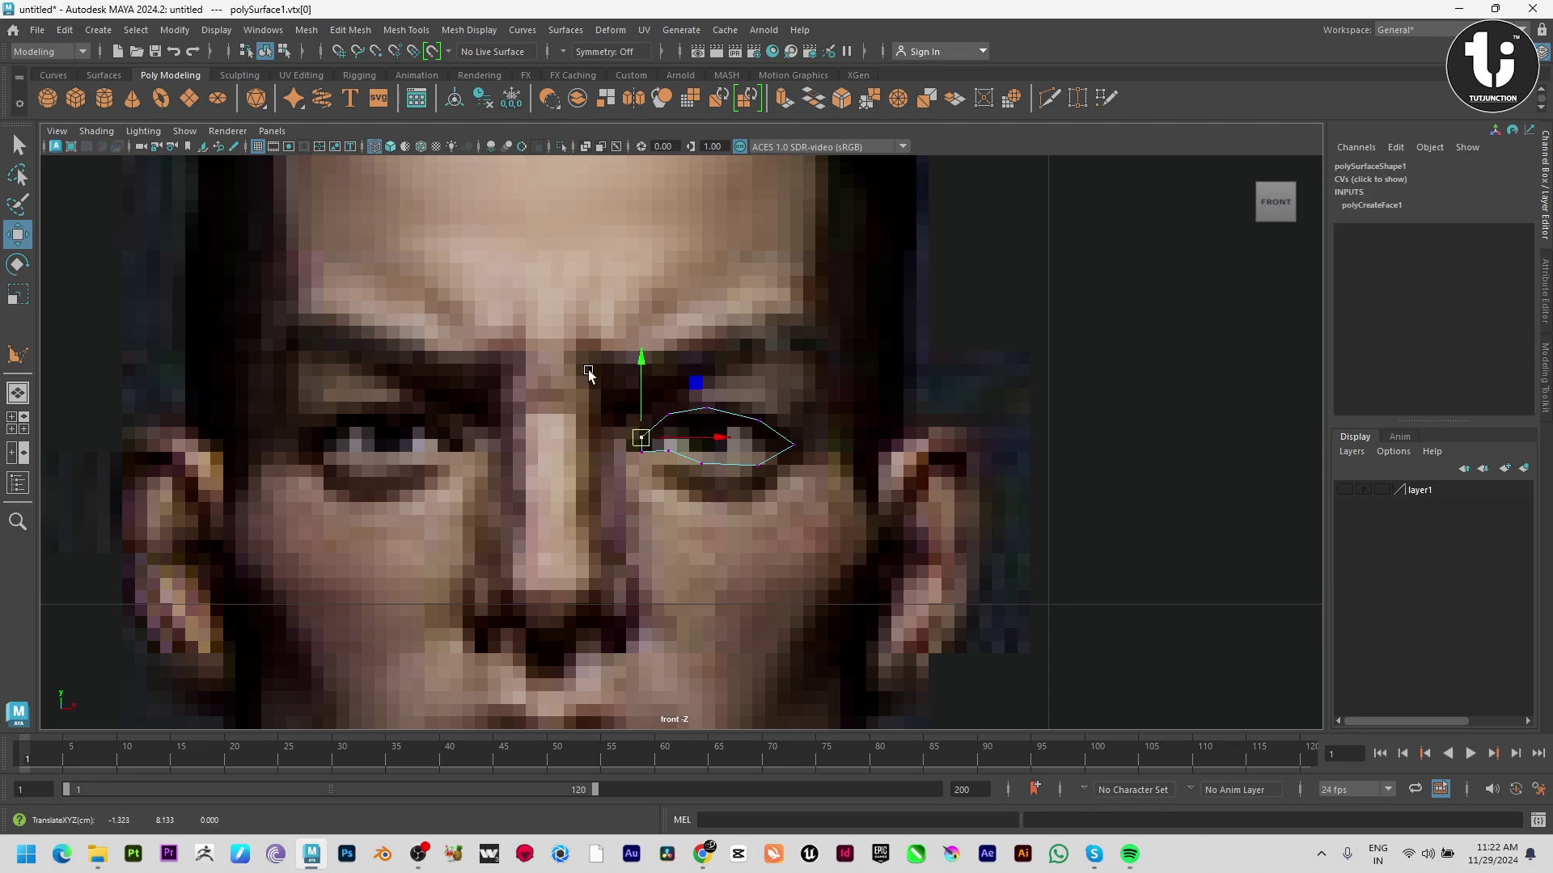
# Move all vertices of the eye polygon along the depth axis onto the eye of the side-view reference
pyautogui.moveTo(589, 374); pyautogui.dragTo(874, 547)
pyautogui.press('space')
pyautogui.press('space')
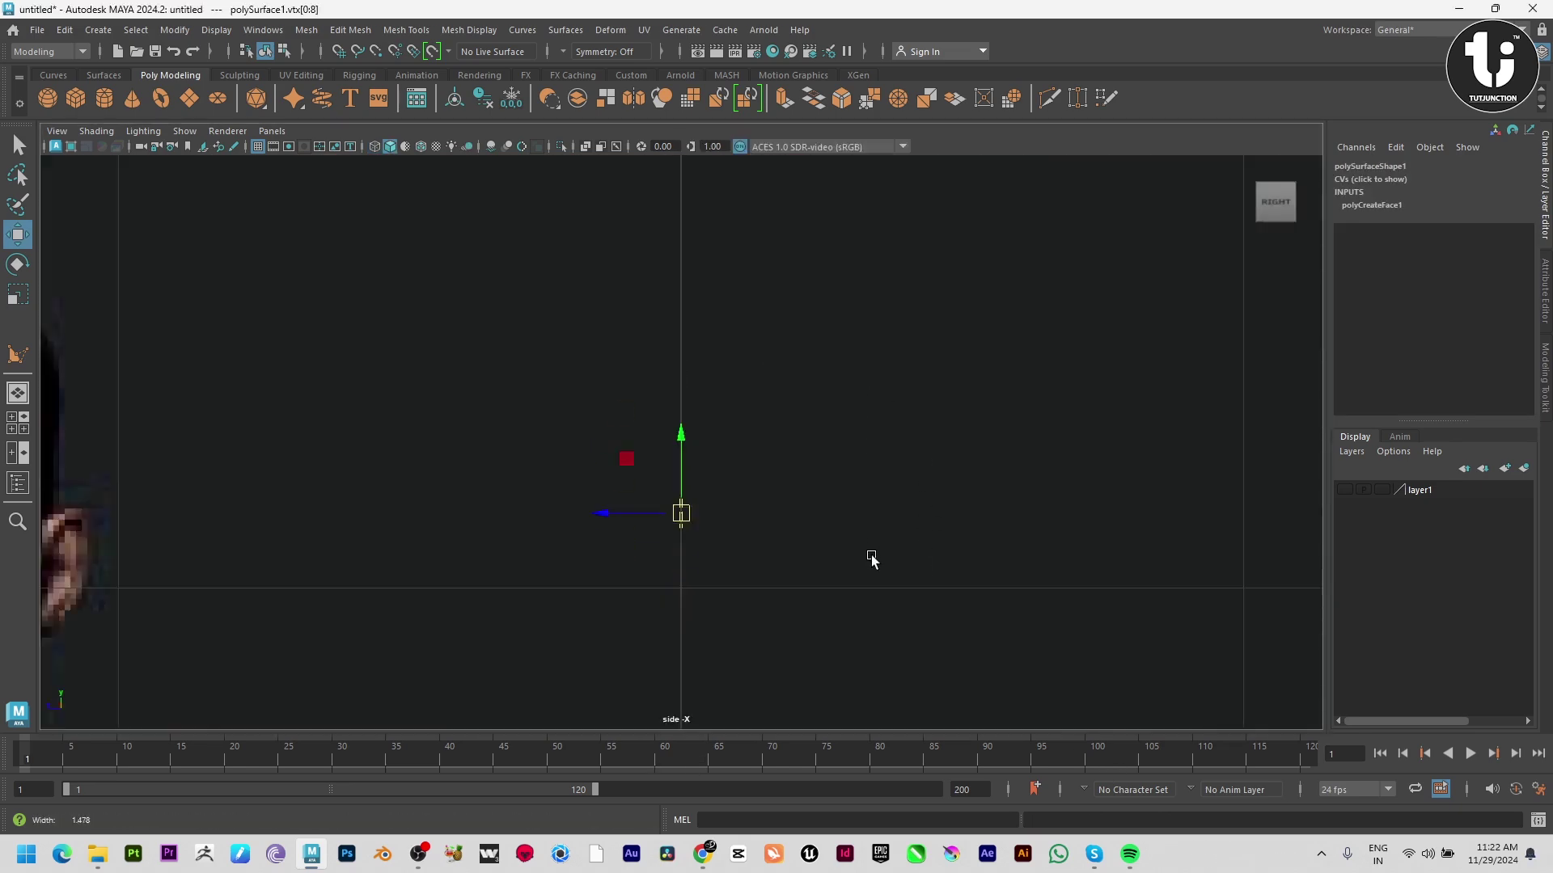
pyautogui.scroll(-12, 872, 558)
pyautogui.scroll(8, 1079, 517)
pyautogui.keyDown('alt'); pyautogui.moveTo(811, 474); pyautogui.dragTo(370, 501, button='middle'); pyautogui.keyUp('alt')
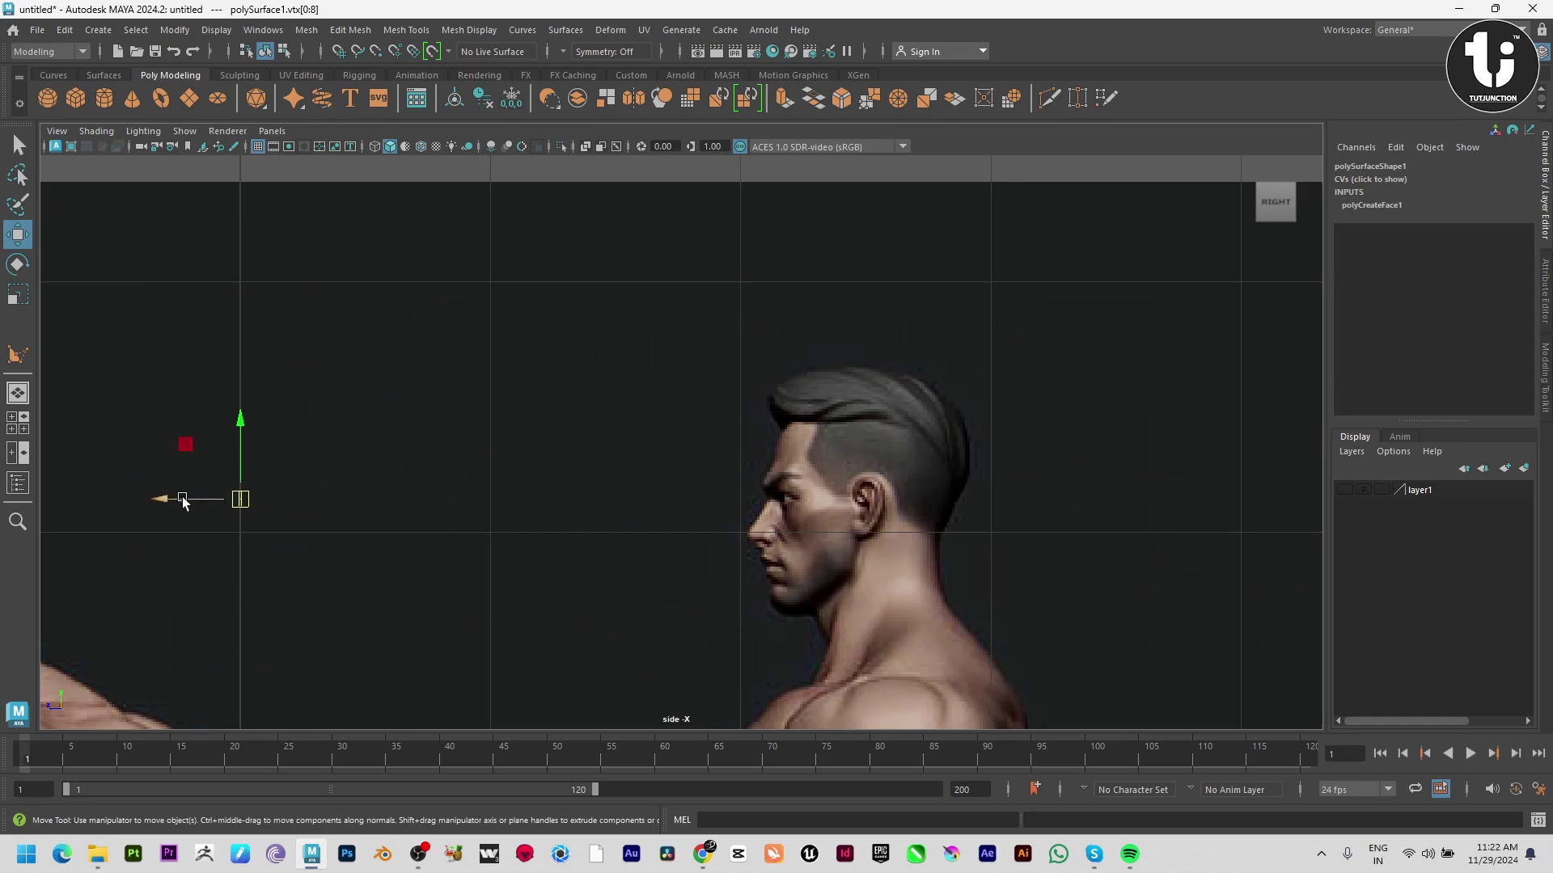
pyautogui.moveTo(183, 502); pyautogui.dragTo(624, 520)
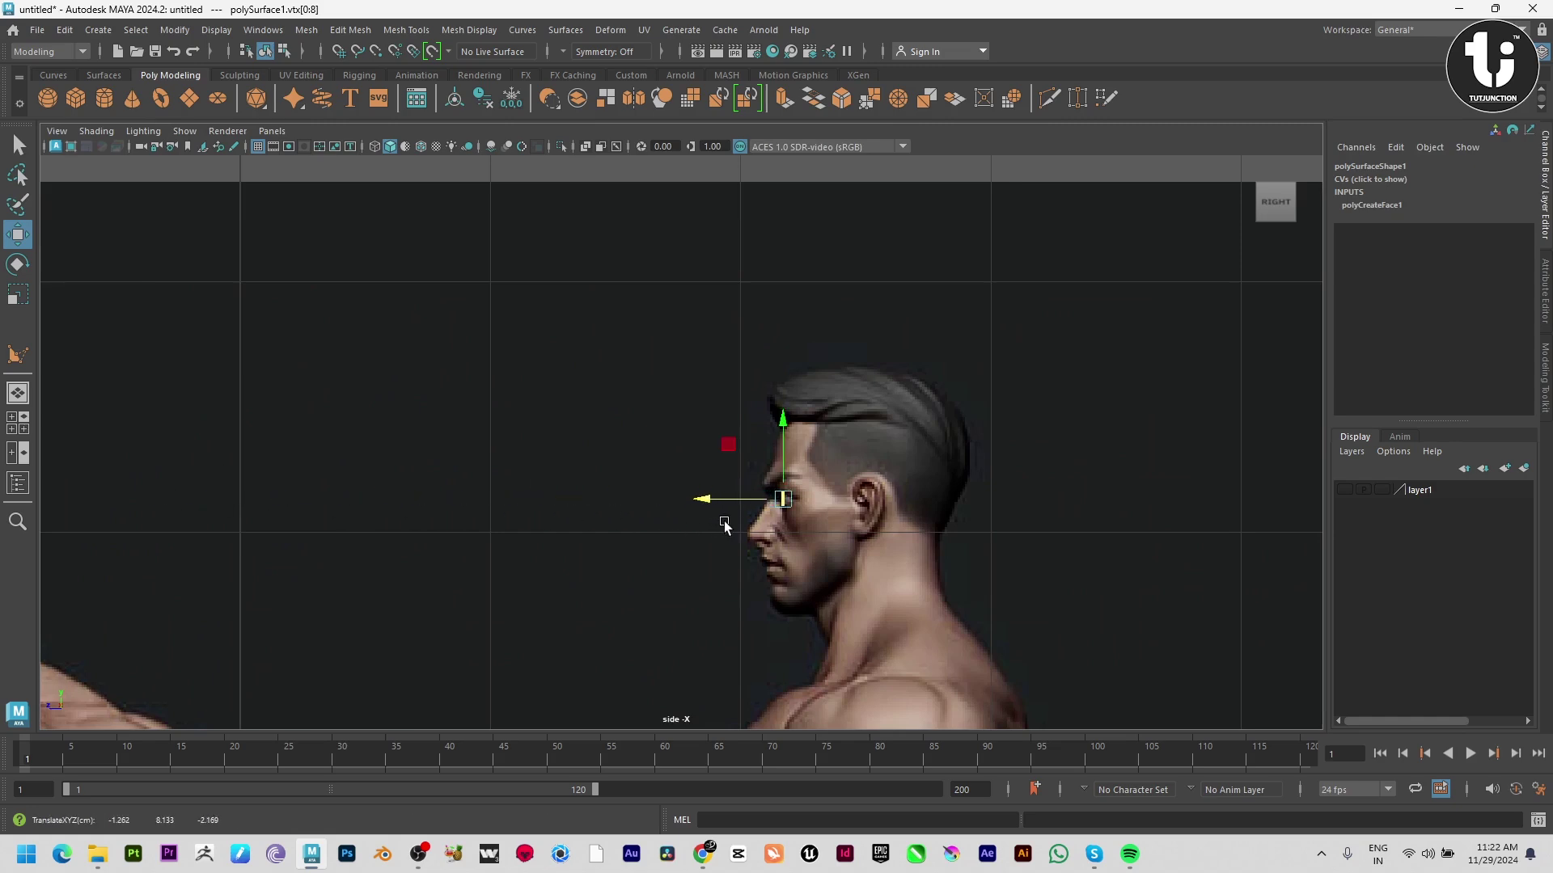
pyautogui.scroll(10, 867, 517)
pyautogui.scroll(-3, 351, 581)
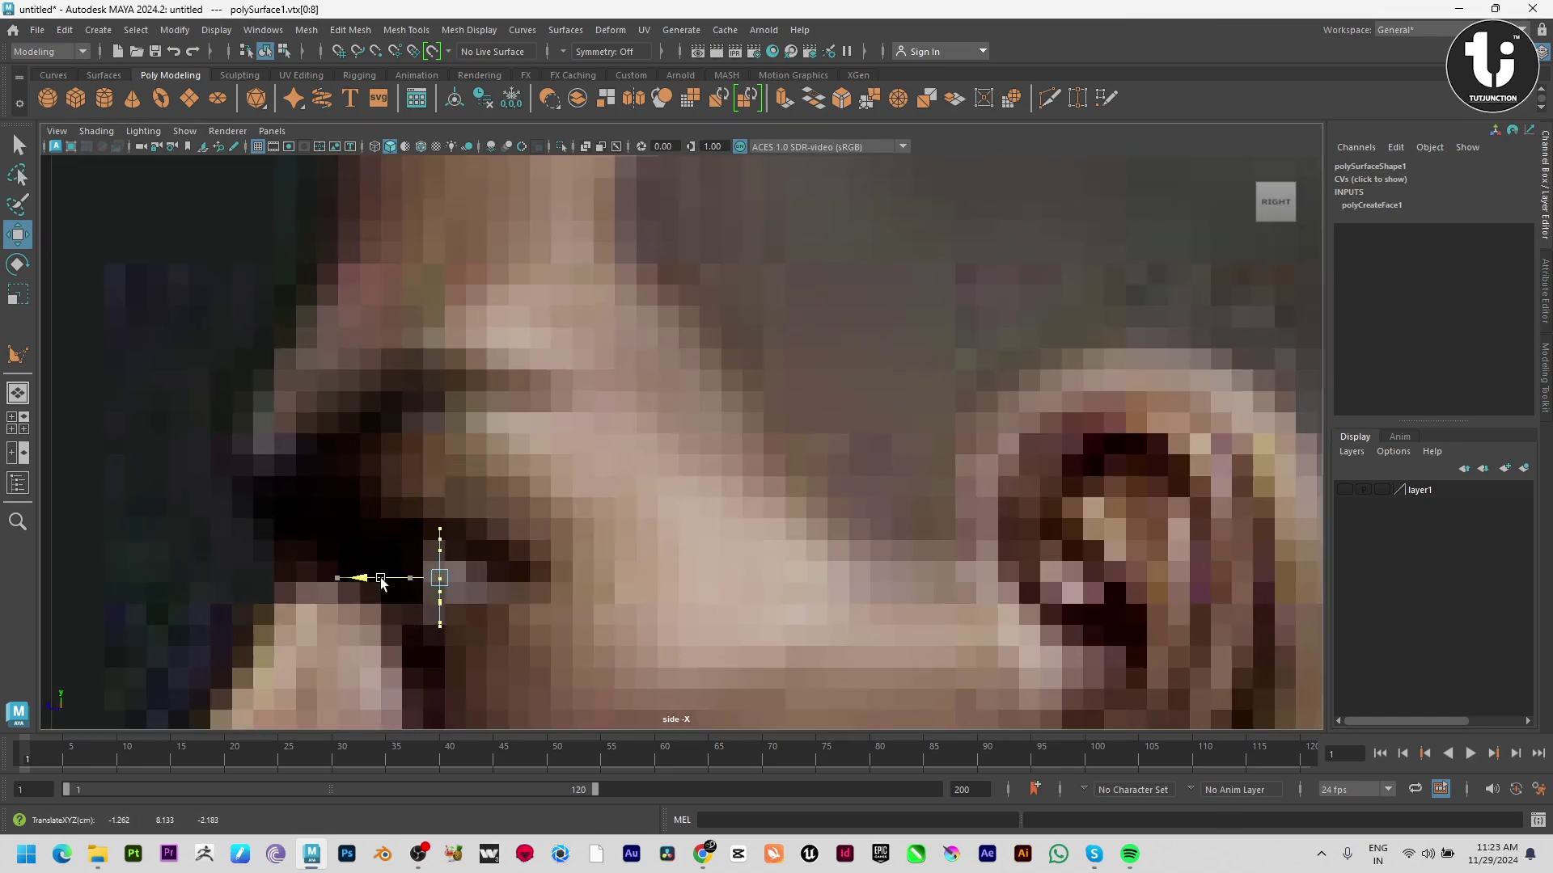
# Push the eye outline's outer-corner vertex back in depth to match the side reference
pyautogui.press('space')
pyautogui.moveTo(459, 566); pyautogui.dragTo(410, 627)
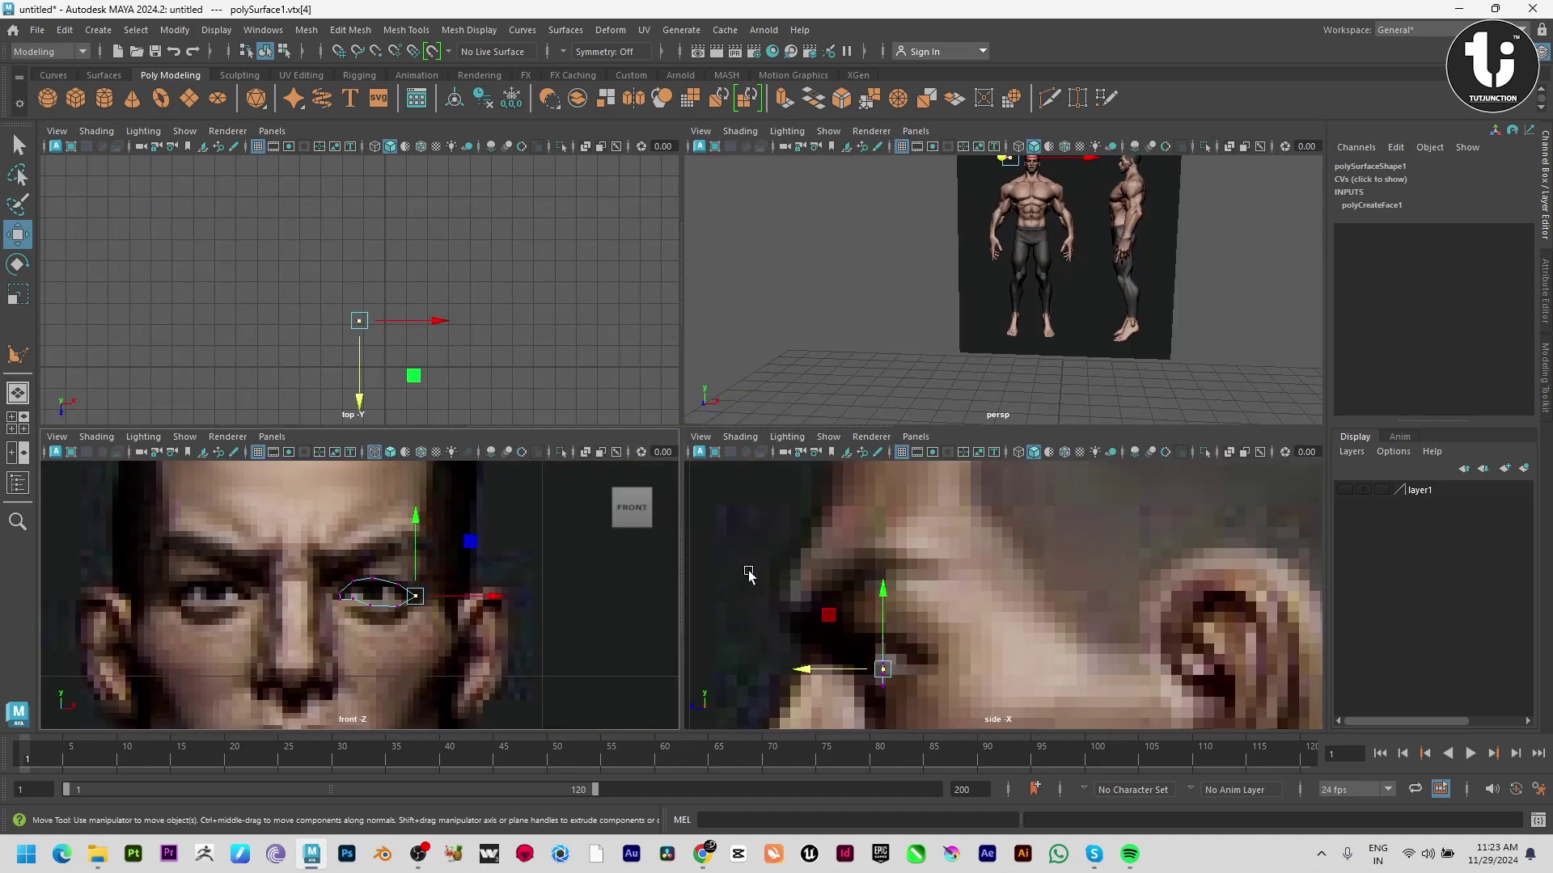
pyautogui.scroll(5, 825, 631)
pyautogui.moveTo(786, 634); pyautogui.dragTo(857, 632)
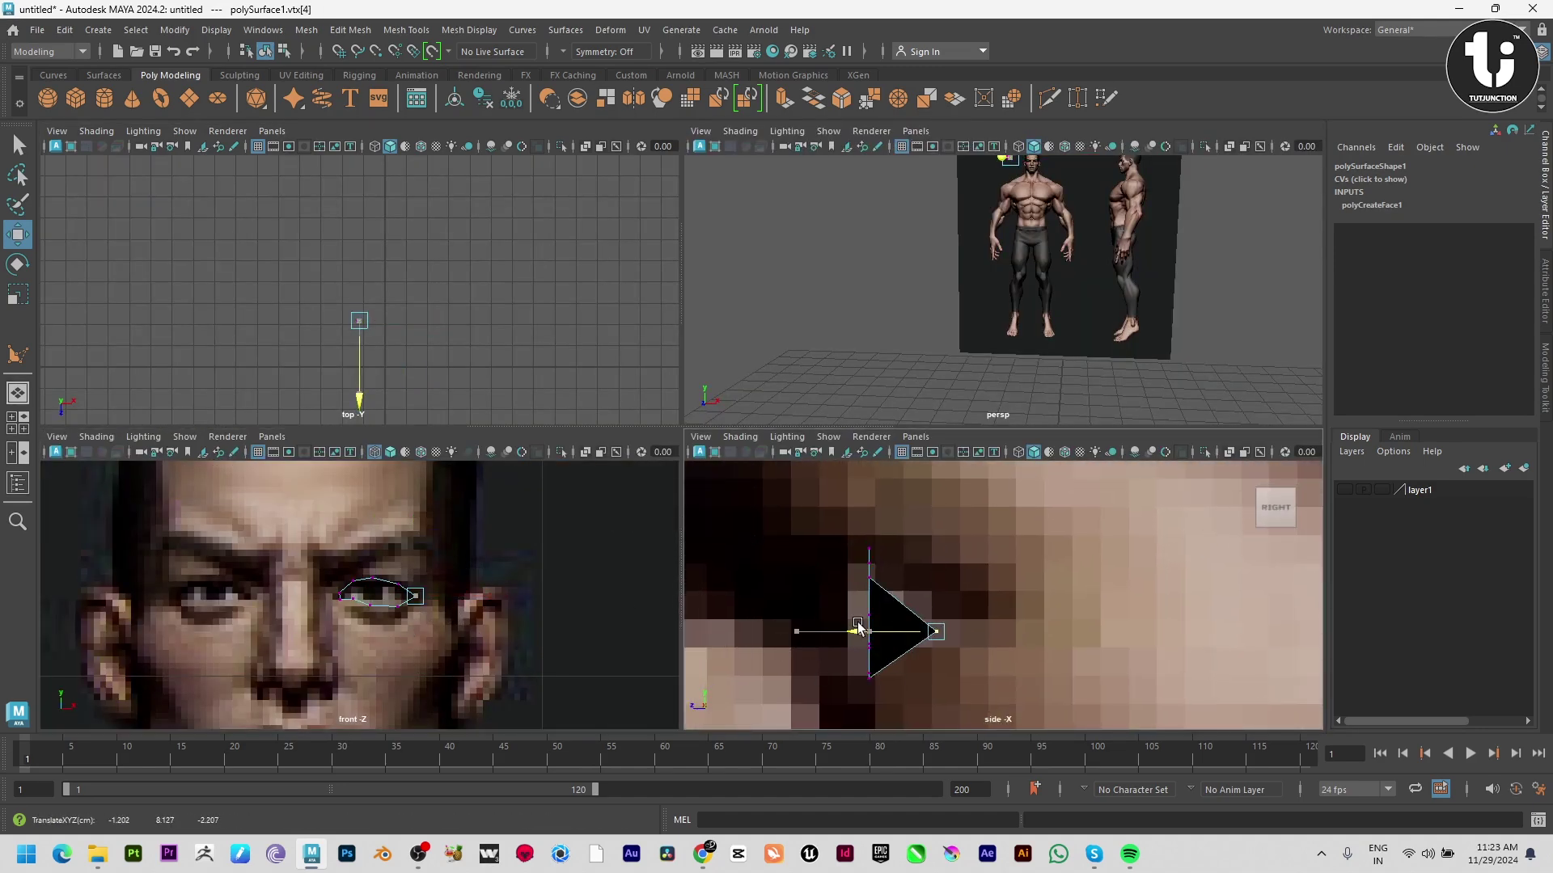
# Push the upper outer eyelid vertex back in depth, with the side view set to wireframe
pyautogui.moveTo(327, 574); pyautogui.dragTo(348, 619)
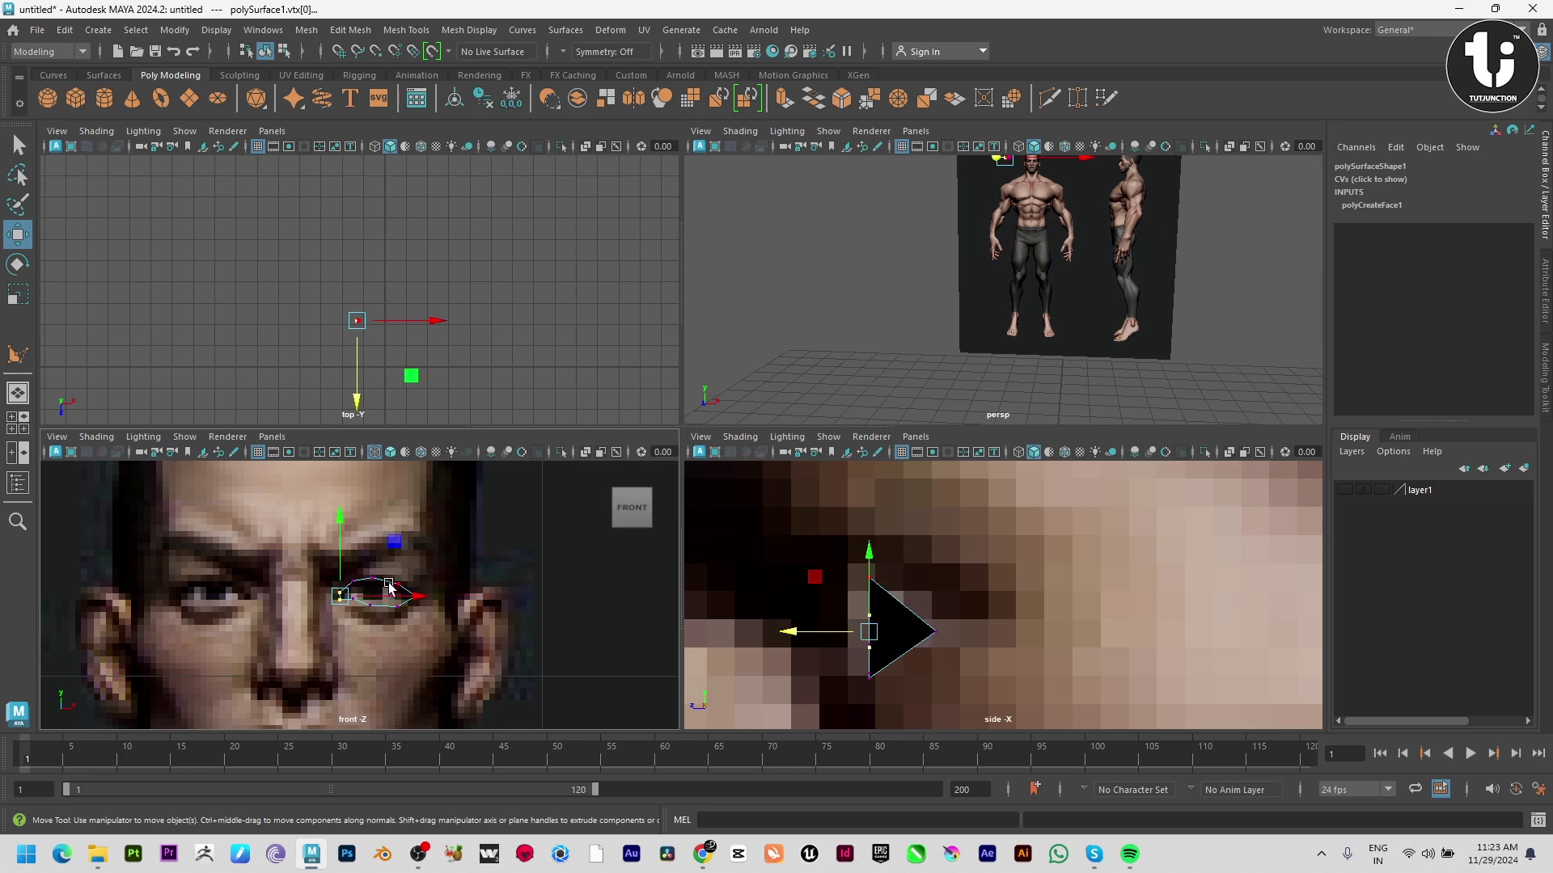
pyautogui.moveTo(384, 563); pyautogui.dragTo(410, 597)
pyautogui.scroll(1, 927, 631)
pyautogui.keyDown('alt'); pyautogui.moveTo(909, 592); pyautogui.dragTo(993, 612, button='middle'); pyautogui.keyUp('alt')
pyautogui.press('3')
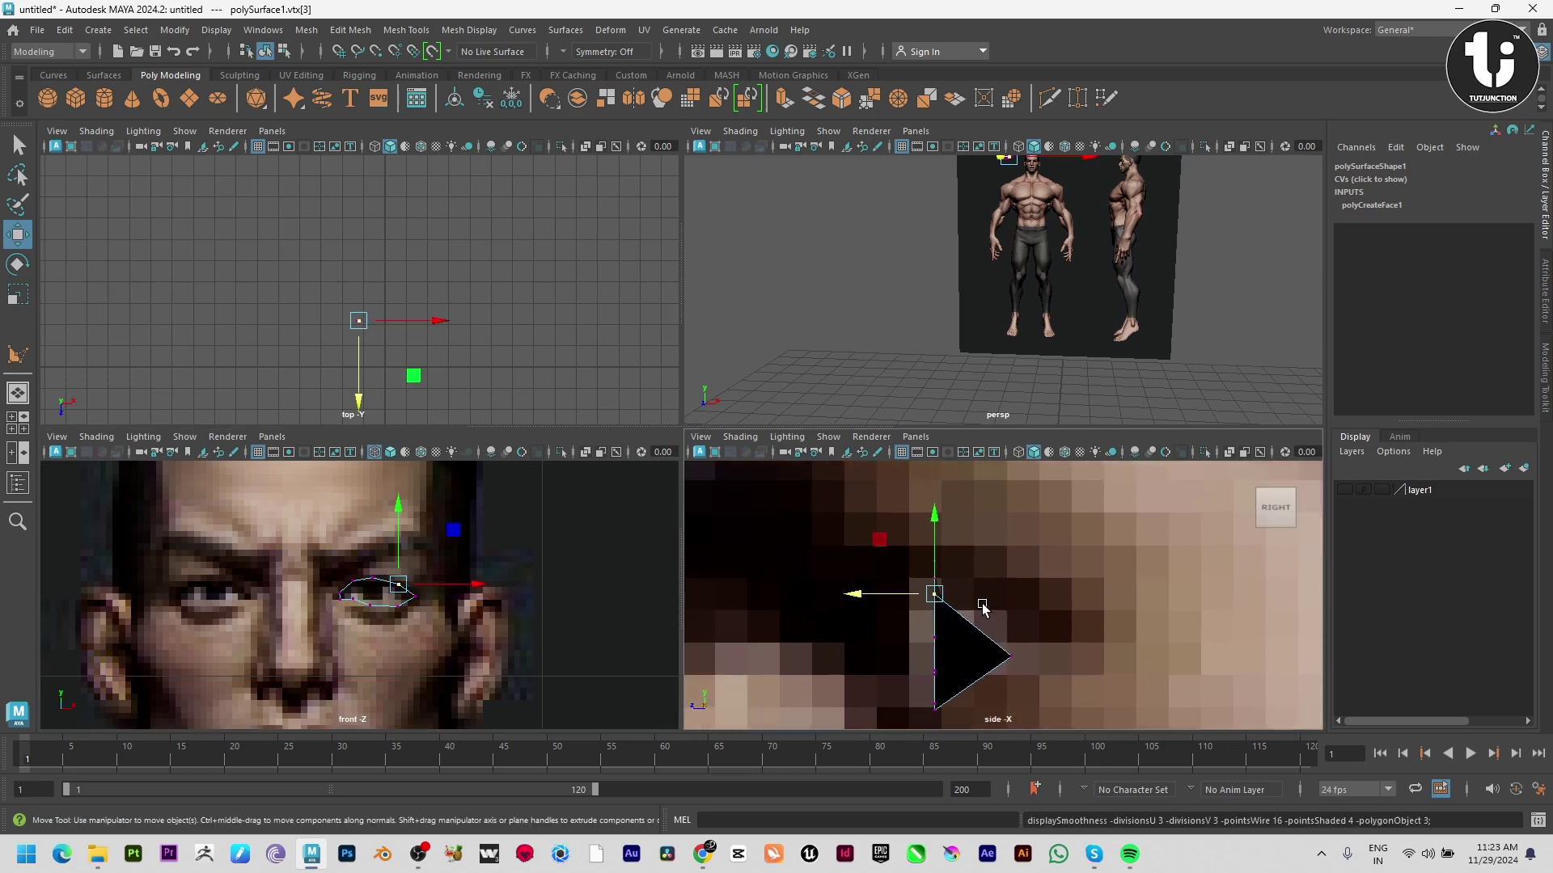
pyautogui.press('4')
pyautogui.scroll(-5, 852, 624)
pyautogui.scroll(5, 1015, 676)
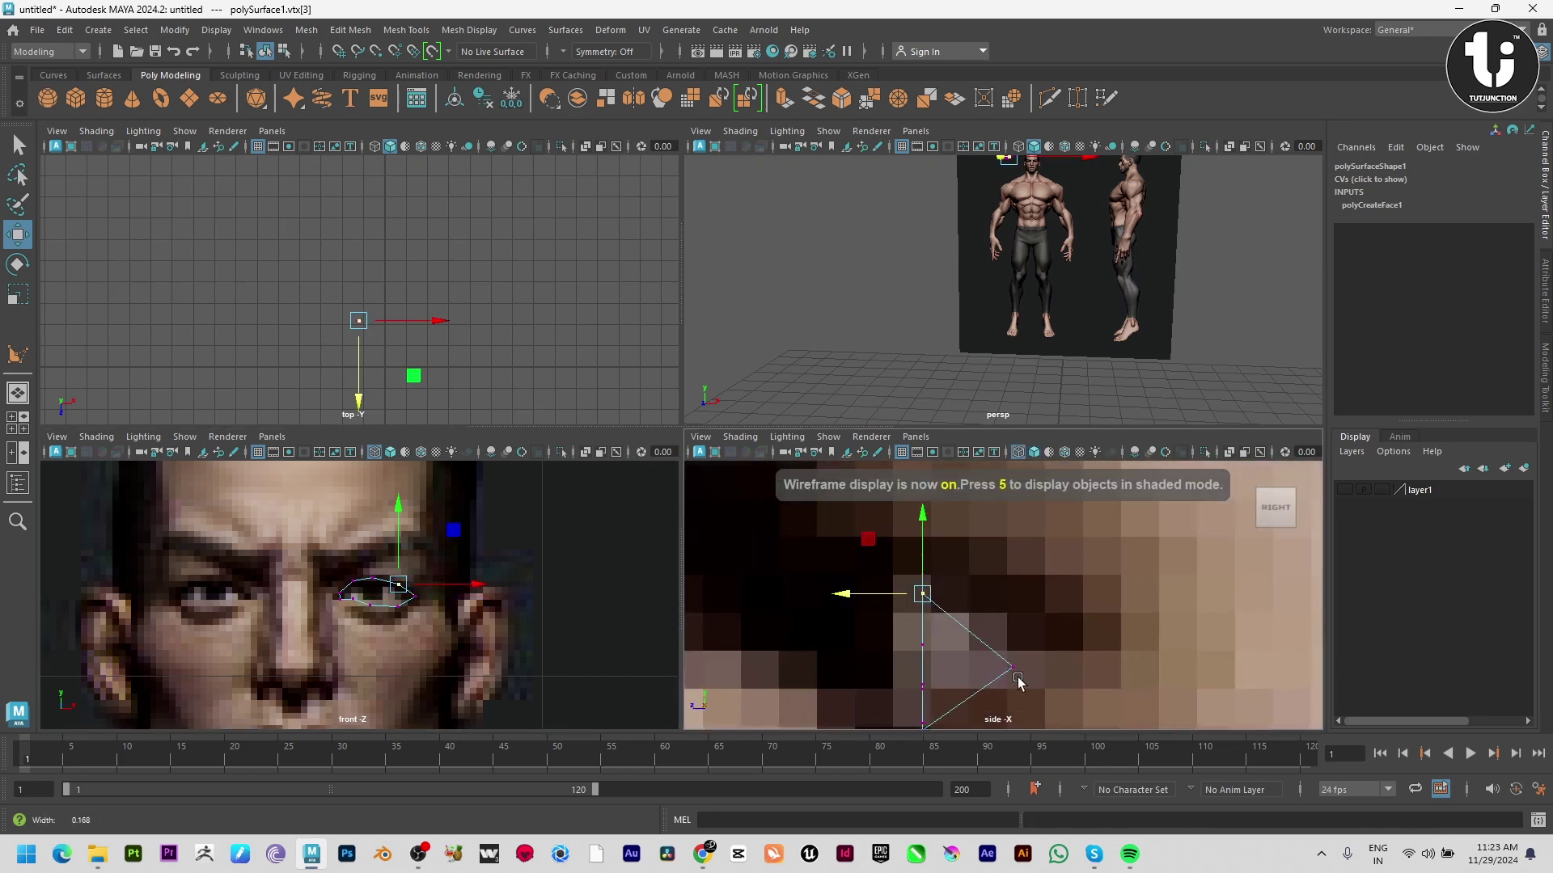
pyautogui.moveTo(842, 595); pyautogui.dragTo(899, 592)
# Pull the top middle and upper inner eyelid vertices forward in the side view to follow the eye's curve
pyautogui.moveTo(357, 561); pyautogui.dragTo(380, 593)
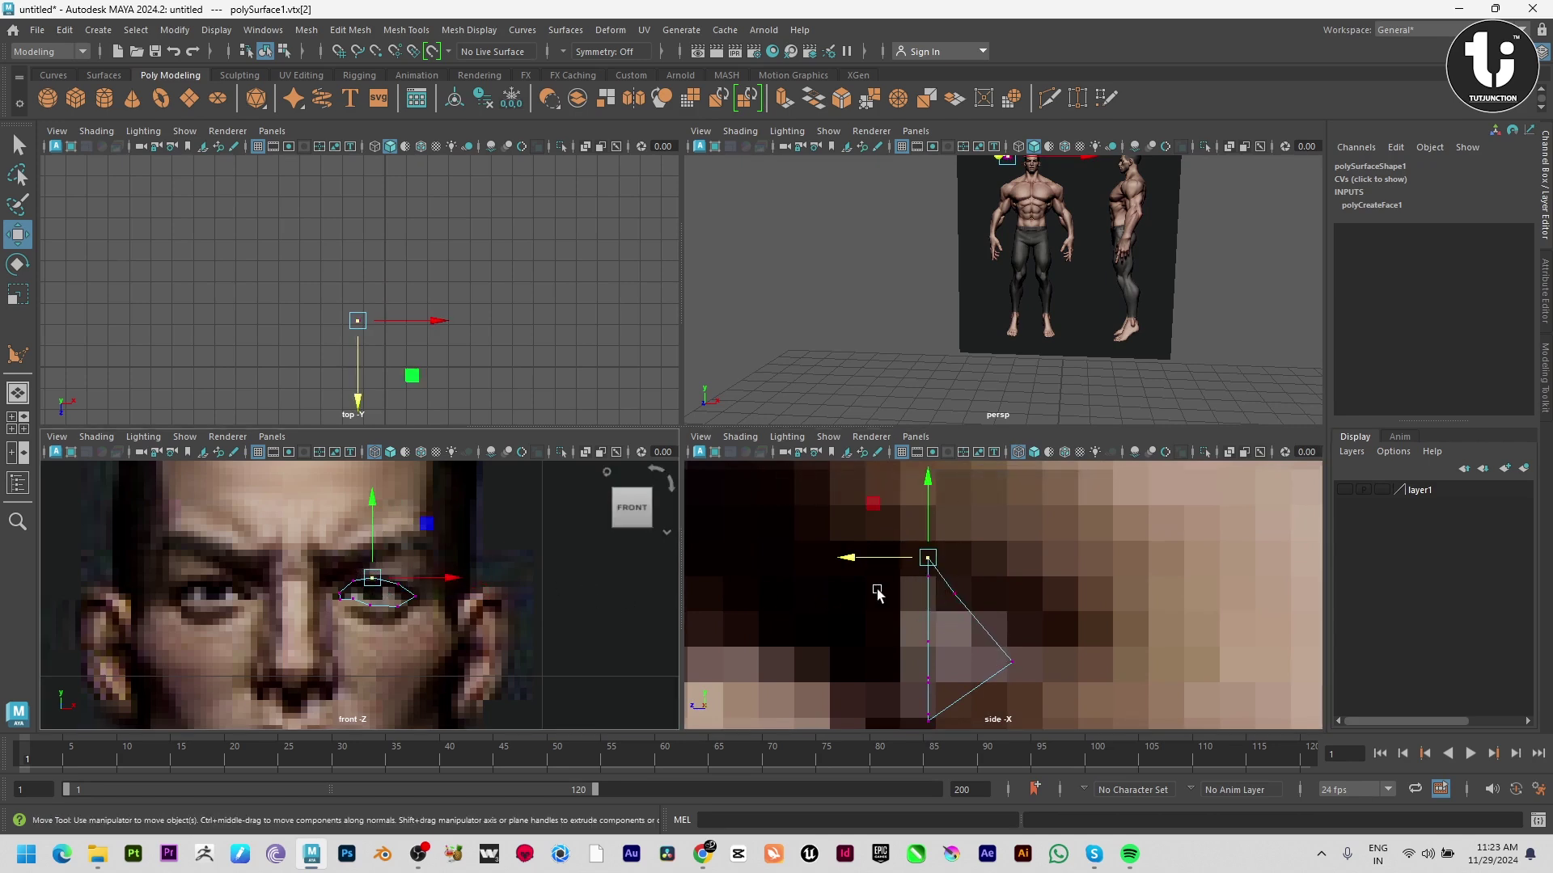
pyautogui.moveTo(849, 565)
pyautogui.mouseDown()
pyautogui.moveTo(822, 557)
pyautogui.moveTo(831, 576)
pyautogui.mouseUp()
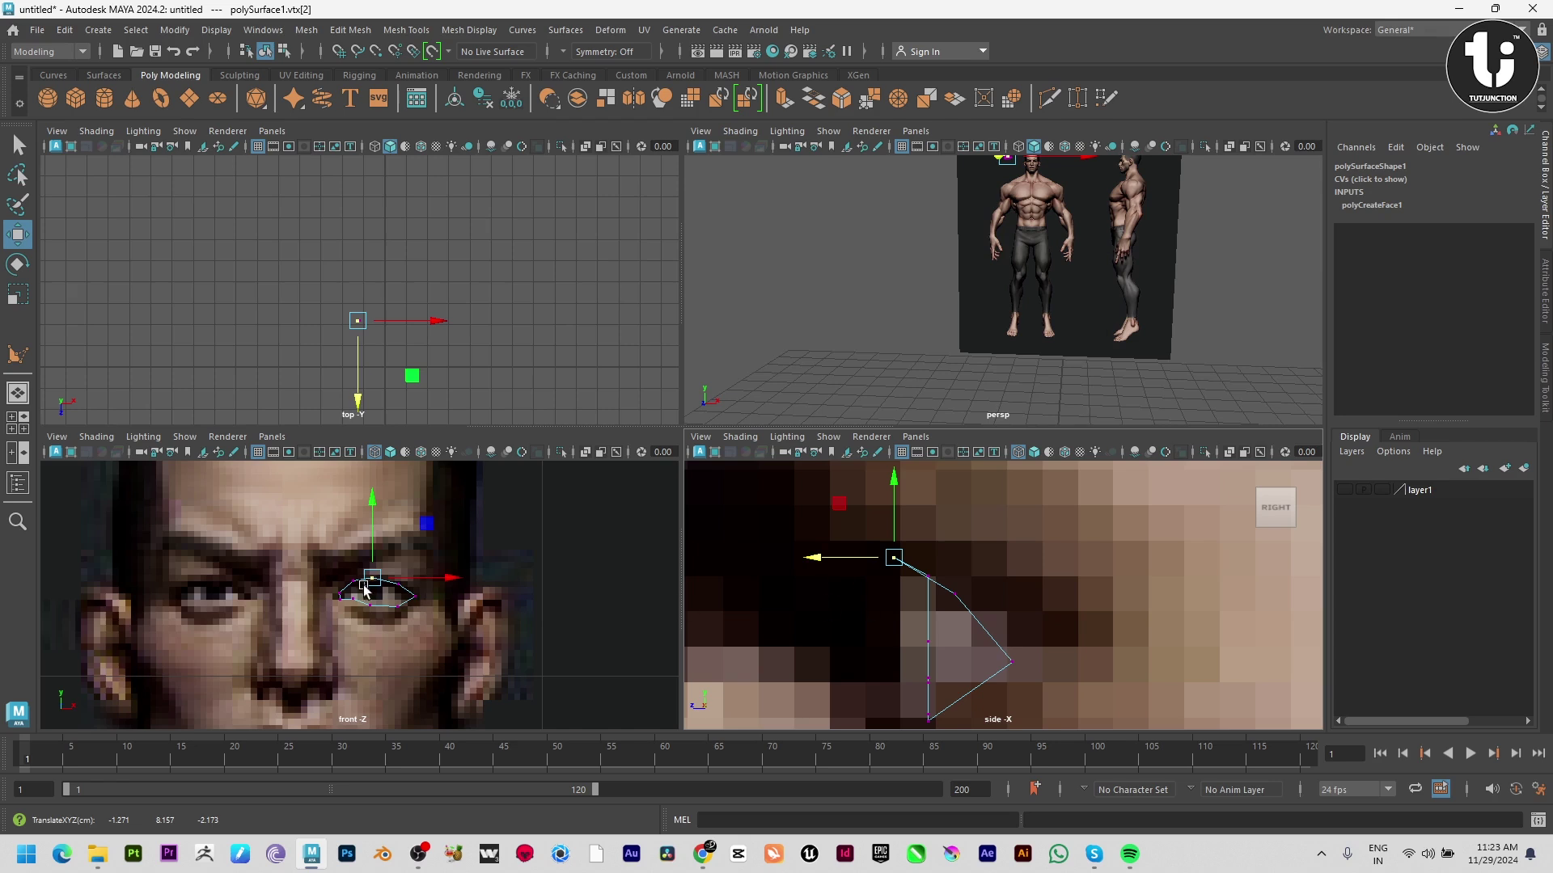
pyautogui.moveTo(343, 568); pyautogui.dragTo(359, 590)
pyautogui.moveTo(849, 577); pyautogui.dragTo(830, 576)
pyautogui.moveTo(937, 578); pyautogui.dragTo(908, 595)
# Adjust the depth of the lower eyelid vertices, pushing the outer one back and pulling the middle and inner ones forward
pyautogui.keyDown('alt'); pyautogui.moveTo(956, 611); pyautogui.dragTo(937, 478, button='middle'); pyautogui.keyUp('alt')
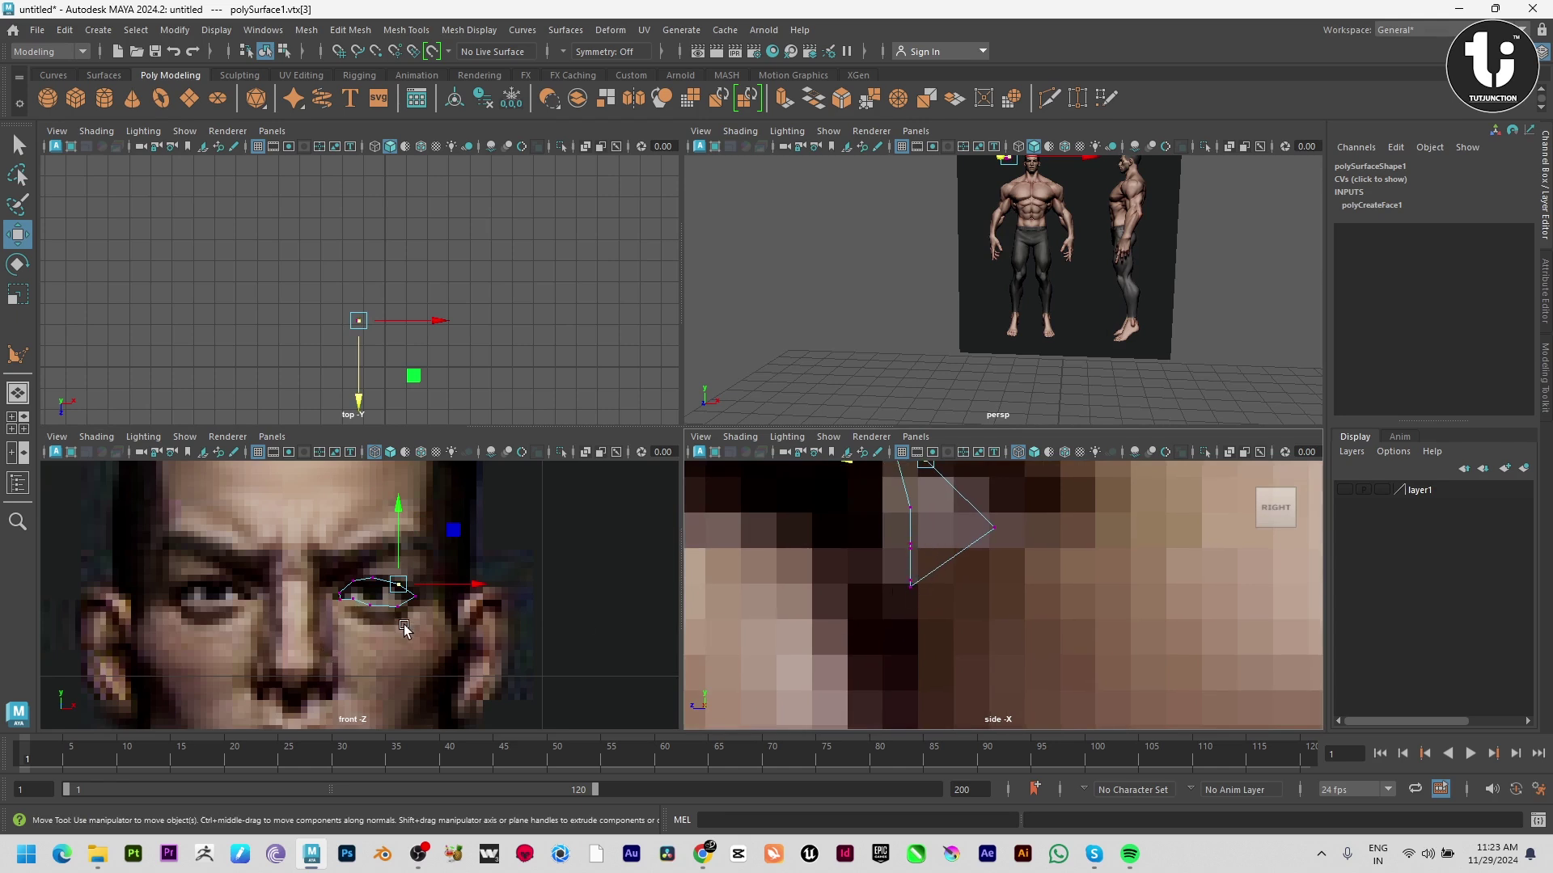
pyautogui.moveTo(404, 630); pyautogui.dragTo(390, 598)
pyautogui.moveTo(849, 596); pyautogui.dragTo(864, 587)
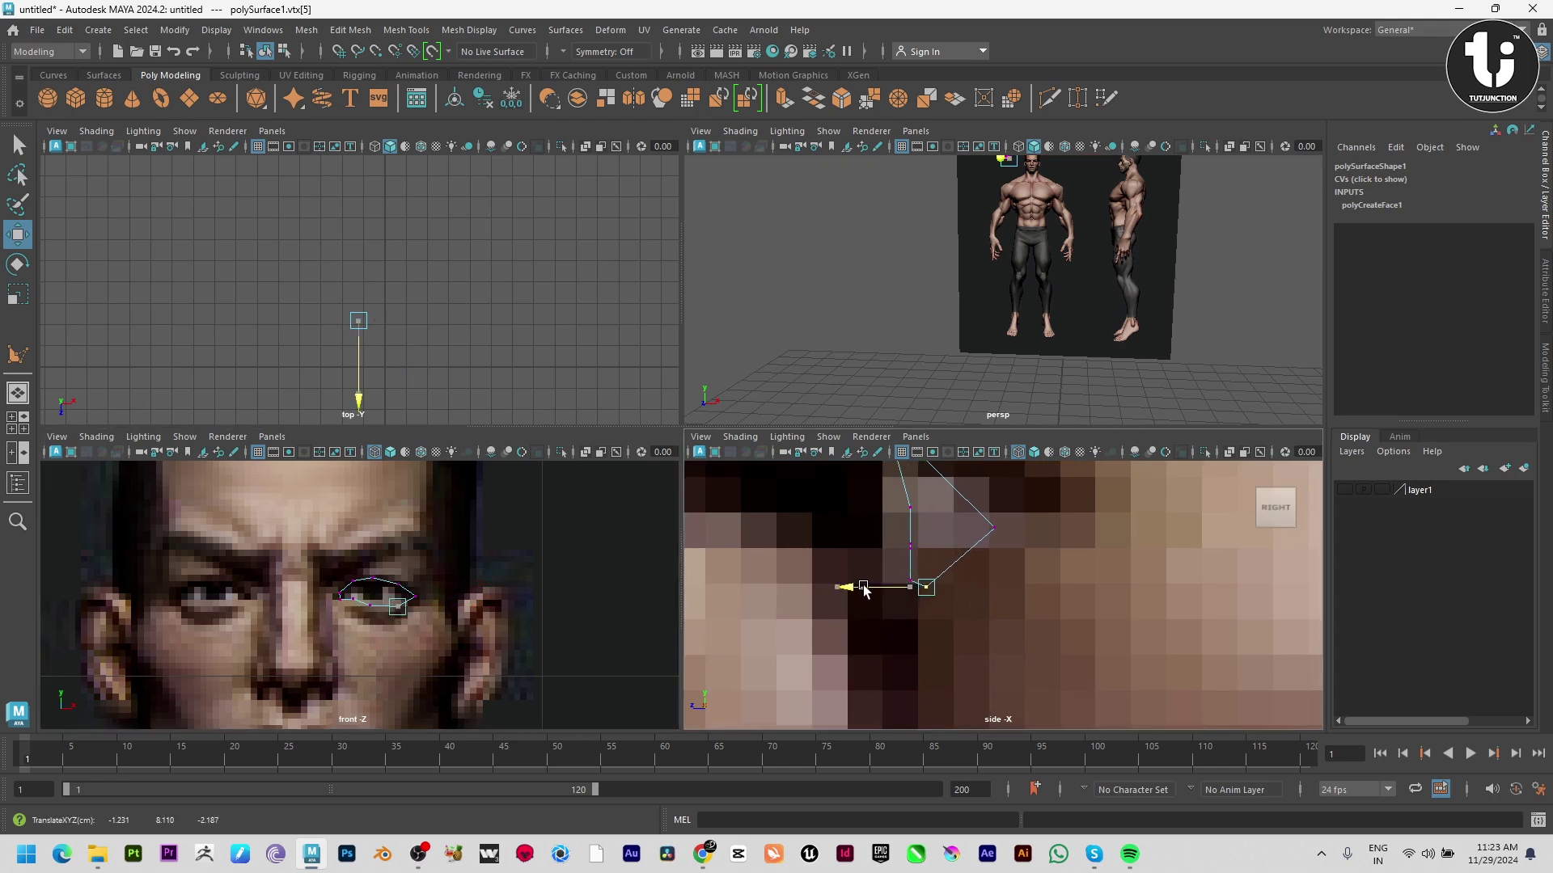
pyautogui.click(374, 601)
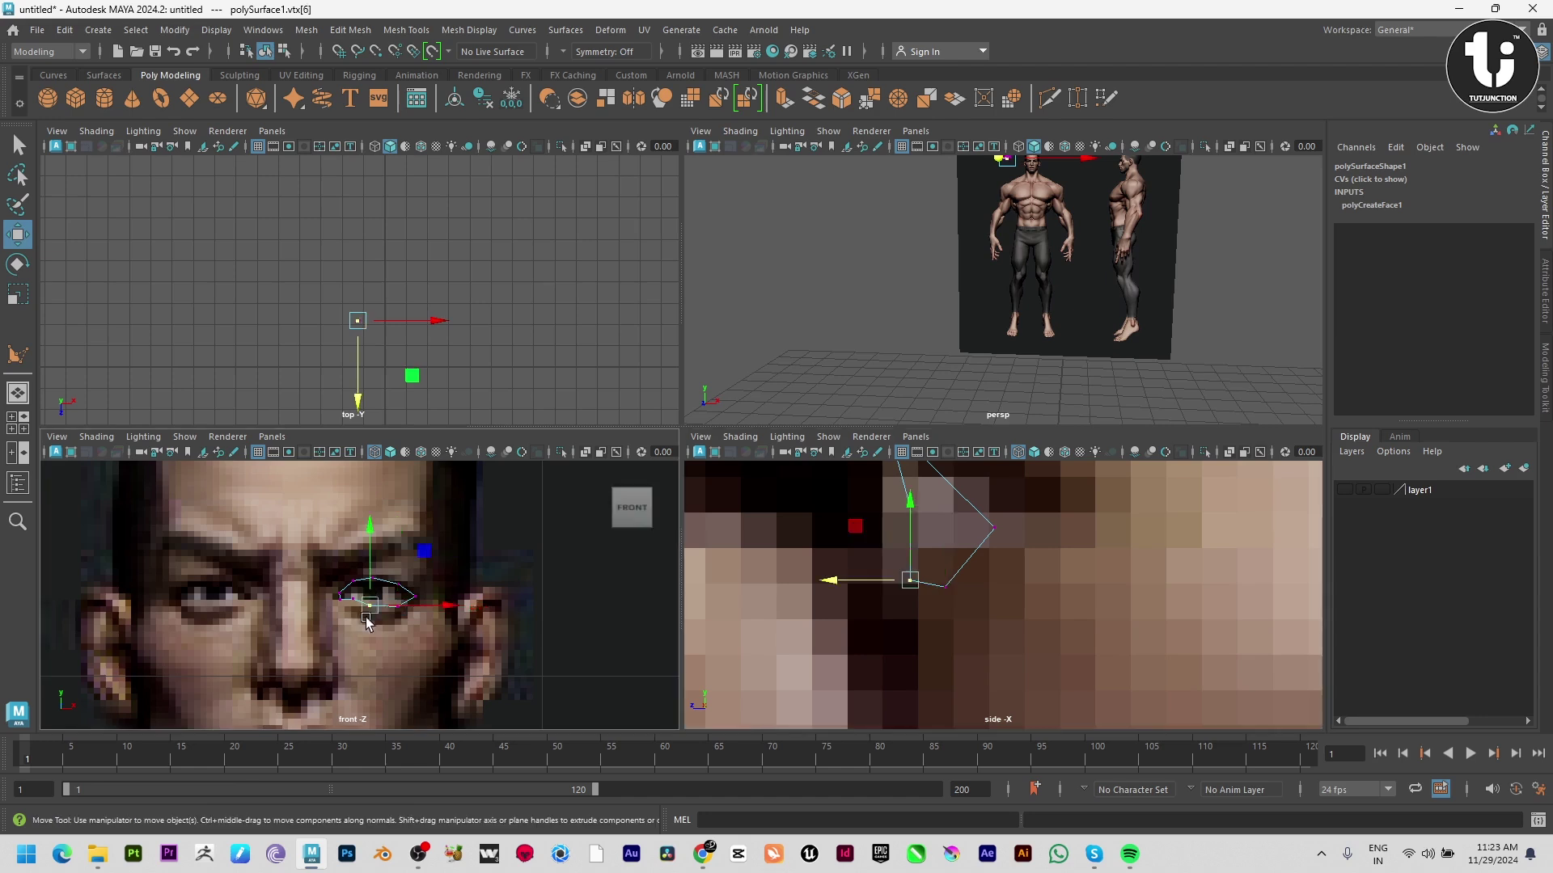
pyautogui.moveTo(889, 587); pyautogui.dragTo(869, 580)
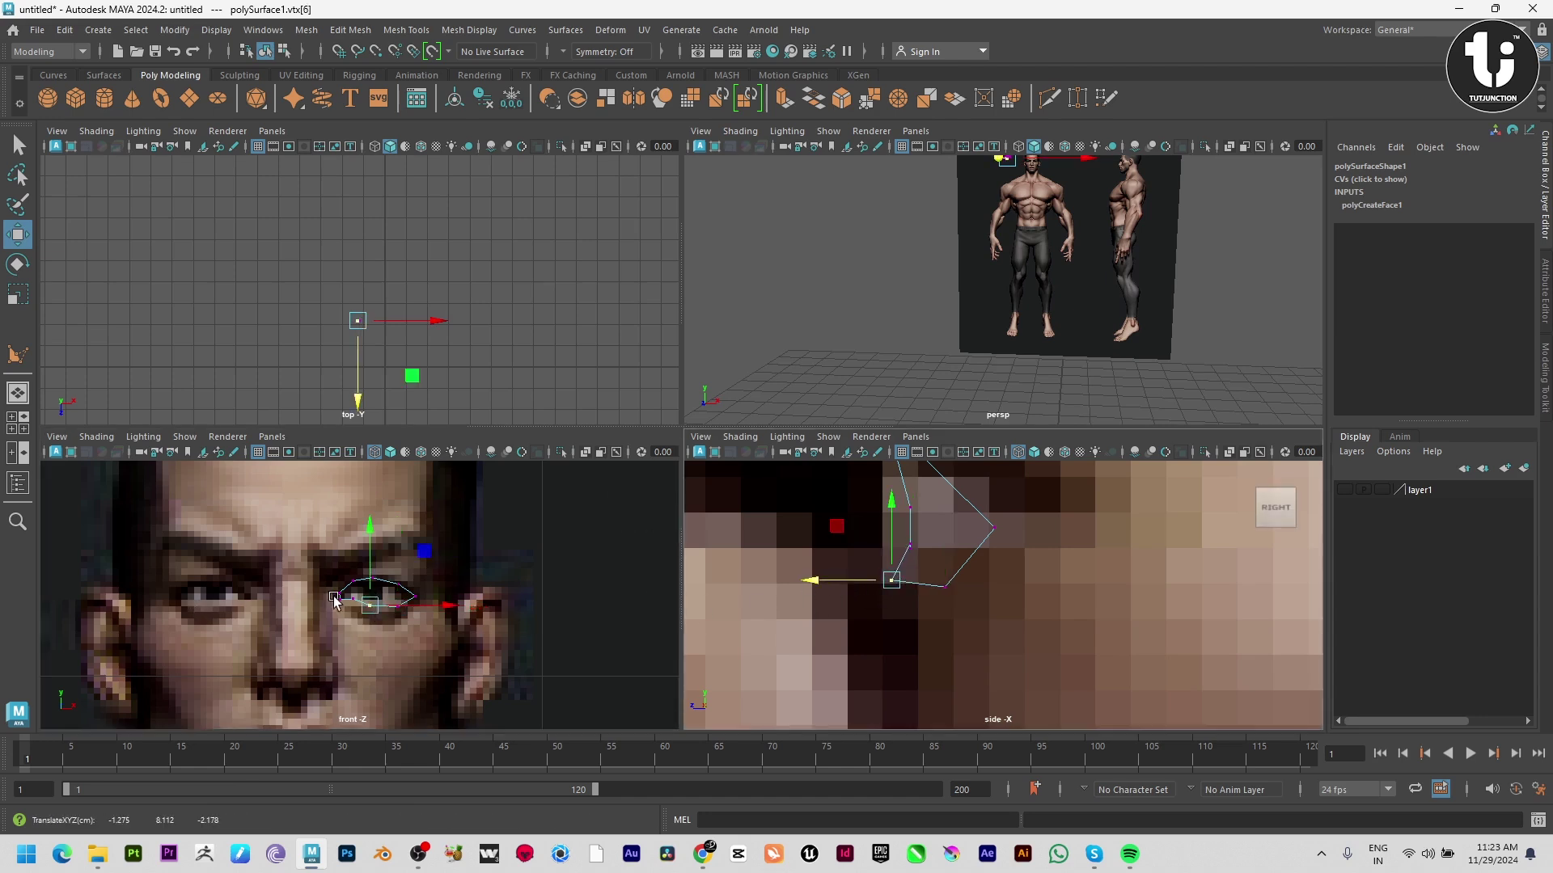
pyautogui.click(334, 599)
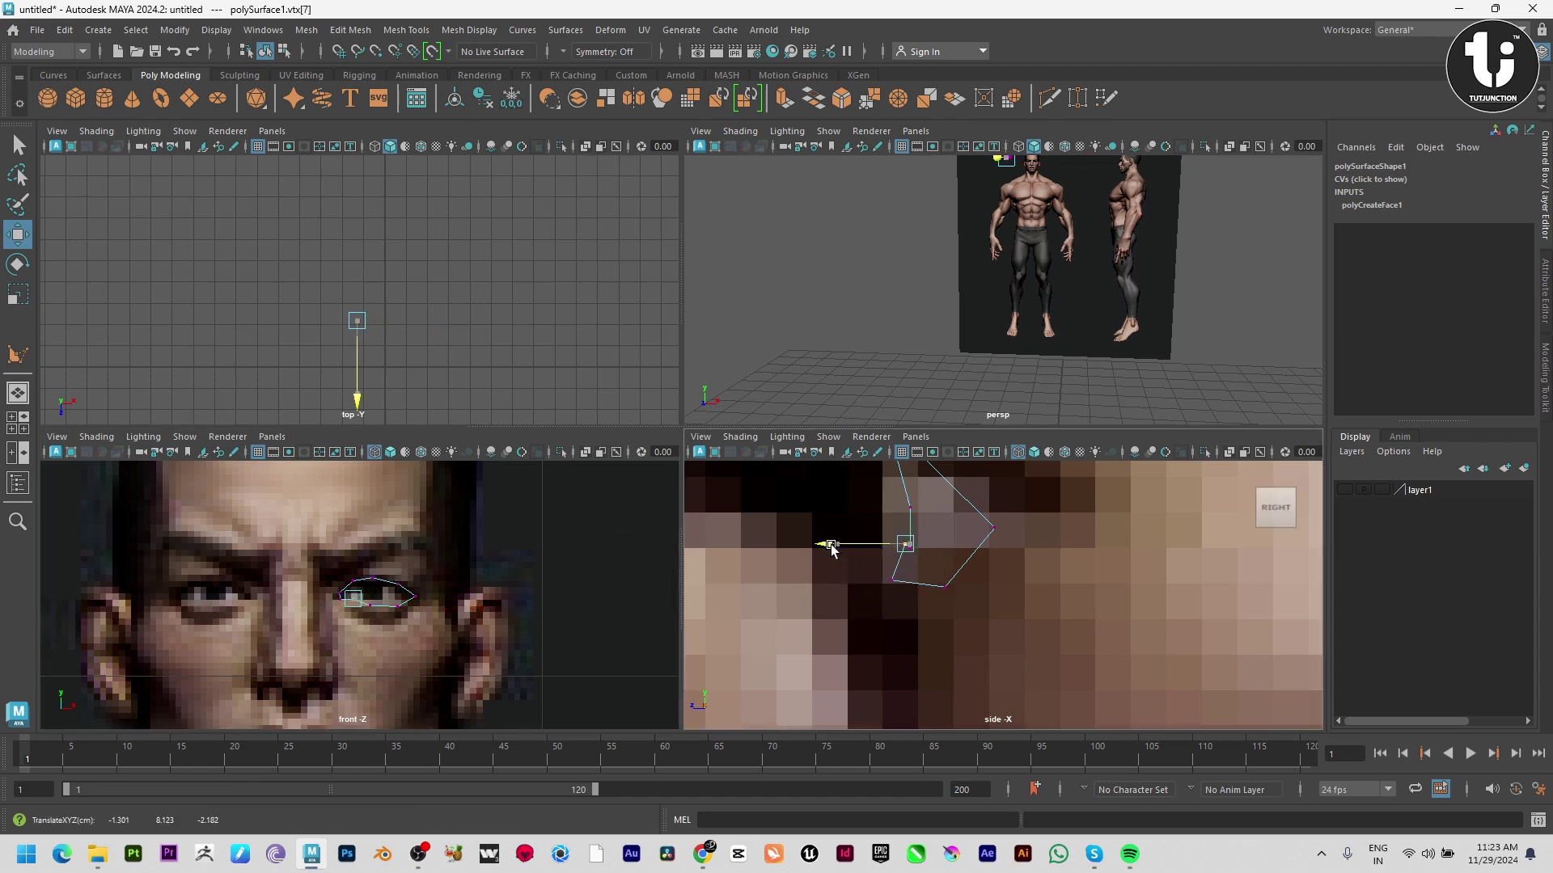
# Try to reposition the lower outer eyelid vertex in the perspective view and undo the move
pyautogui.press('space')
pyautogui.press('f')
pyautogui.keyDown('alt'); pyautogui.moveTo(693, 483); pyautogui.dragTo(797, 482); pyautogui.keyUp('alt')
pyautogui.moveTo(742, 385); pyautogui.dragTo(787, 434)
pyautogui.hotkey('ctrl', 'z')
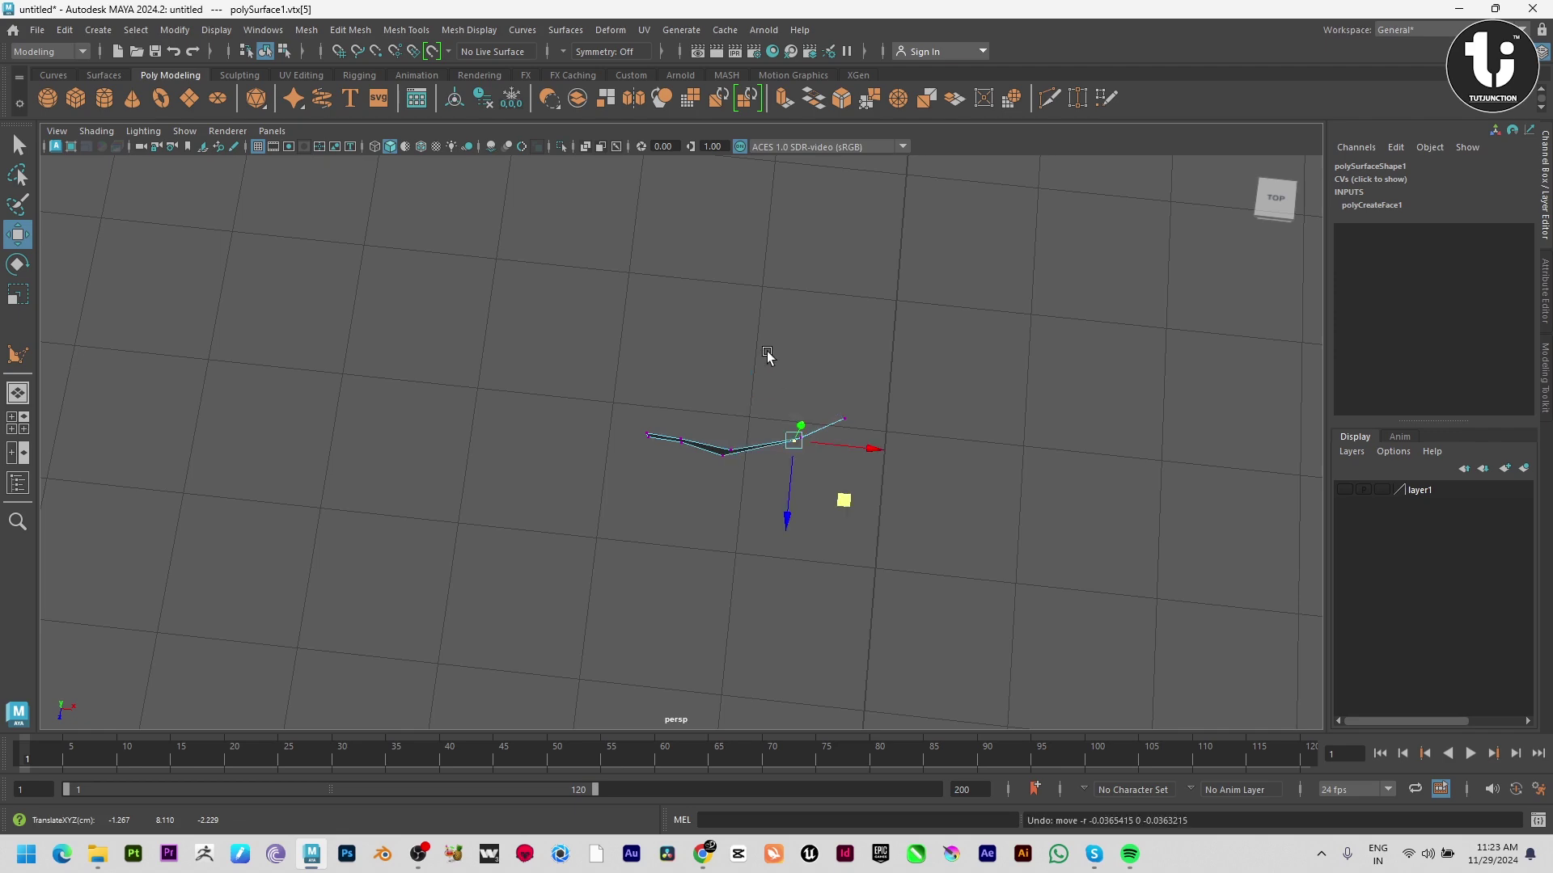
pyautogui.moveTo(767, 354); pyautogui.dragTo(760, 450)
# Extrude all edges of the eye outline in the front view and scale them outward into a surrounding ring
pyautogui.scroll(2, 759, 449)
pyautogui.moveTo(651, 413); pyautogui.dragTo(646, 367, button='right')
pyautogui.moveTo(630, 340); pyautogui.dragTo(920, 597)
pyautogui.press('space')
pyautogui.press('space')
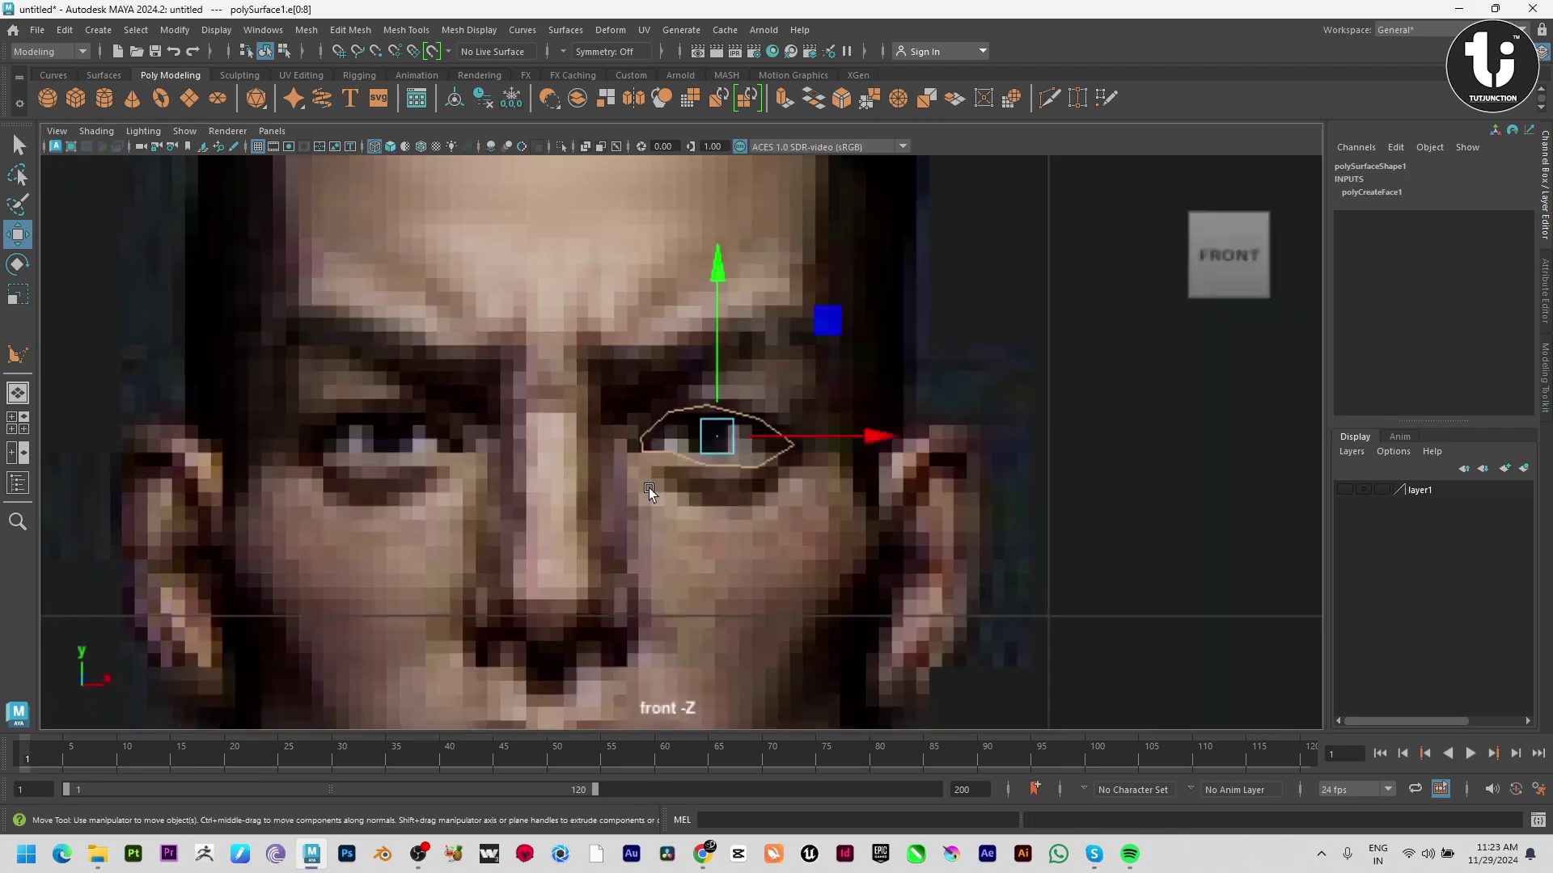
pyautogui.keyDown('shift'); pyautogui.moveTo(774, 489); pyautogui.dragTo(769, 529, button='right'); pyautogui.keyUp('shift')
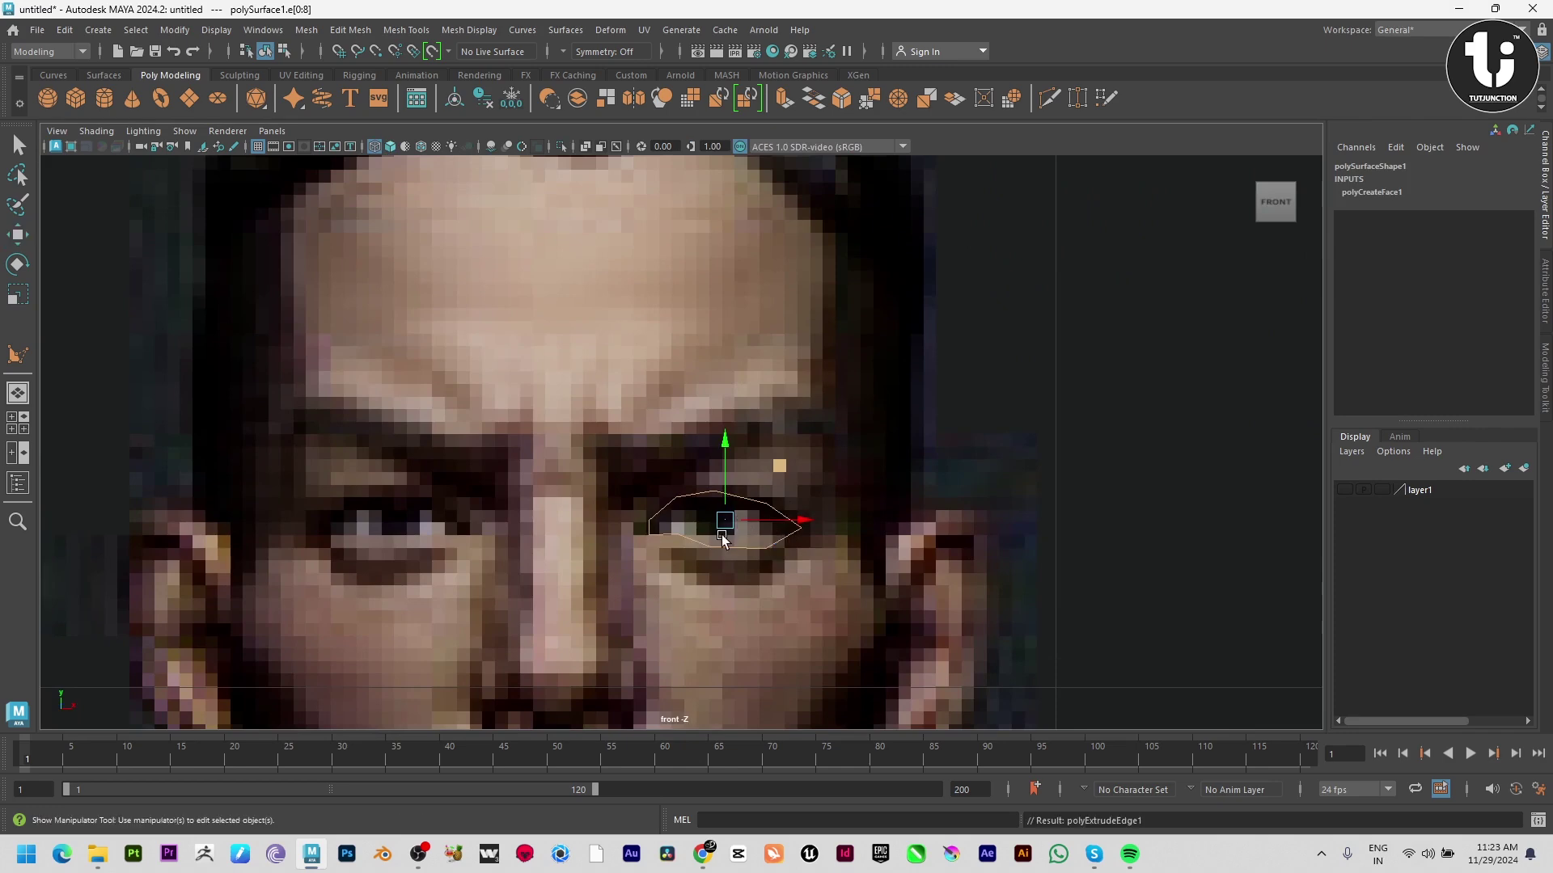
pyautogui.press('r')
pyautogui.moveTo(723, 524); pyautogui.dragTo(769, 533)
pyautogui.press('w')
pyautogui.scroll(2, 778, 538)
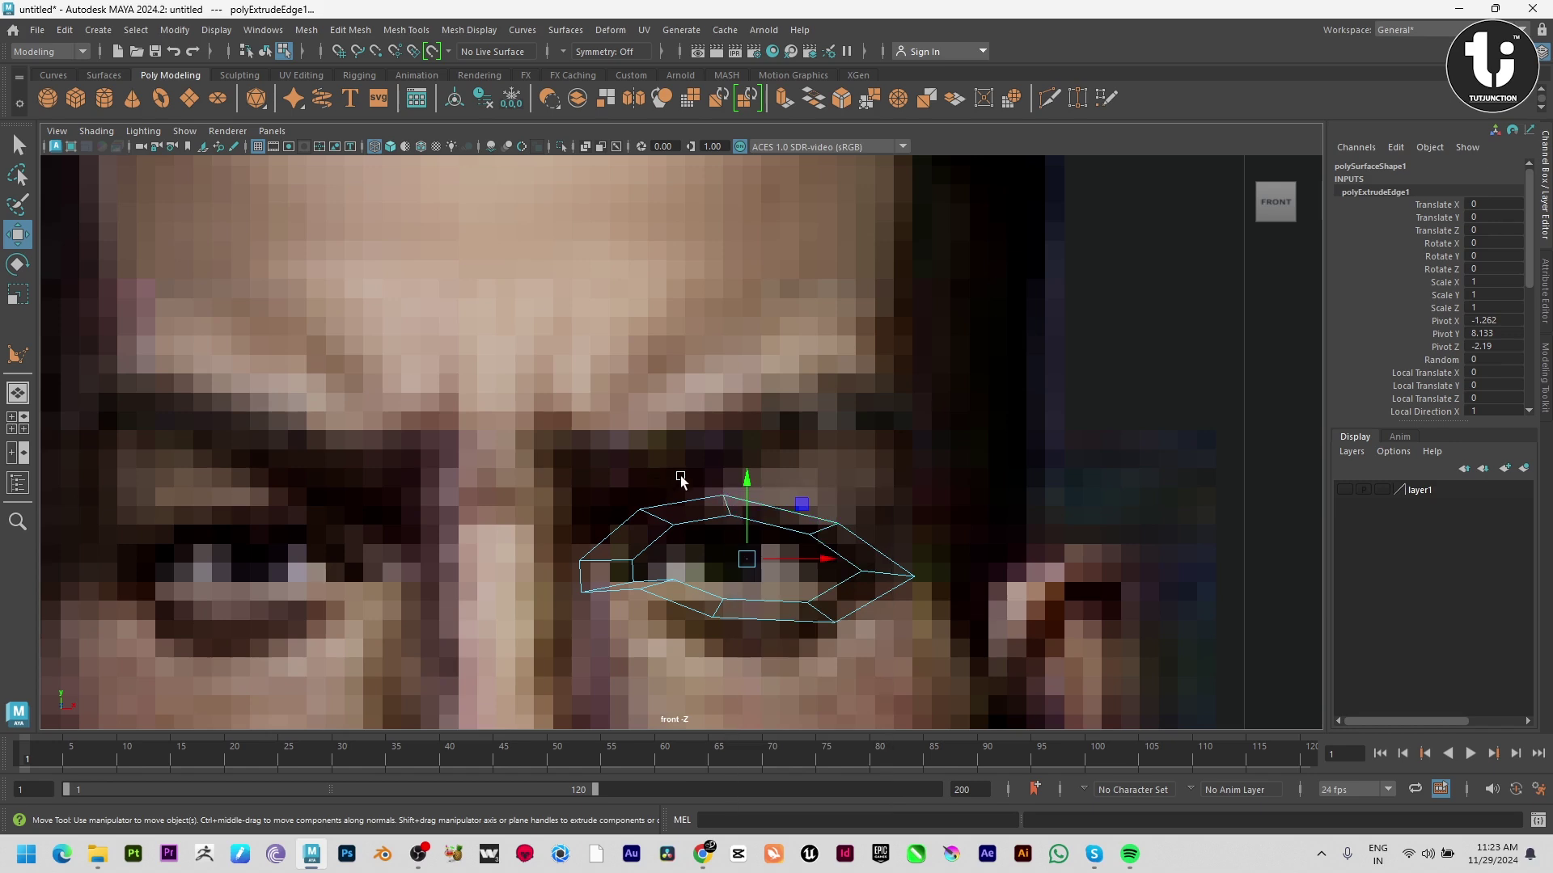
# Raise the extruded ring's two top vertices toward the eyebrow and pull its outer-corner vertex slightly inward
pyautogui.moveTo(719, 497); pyautogui.dragTo(707, 495, button='right')
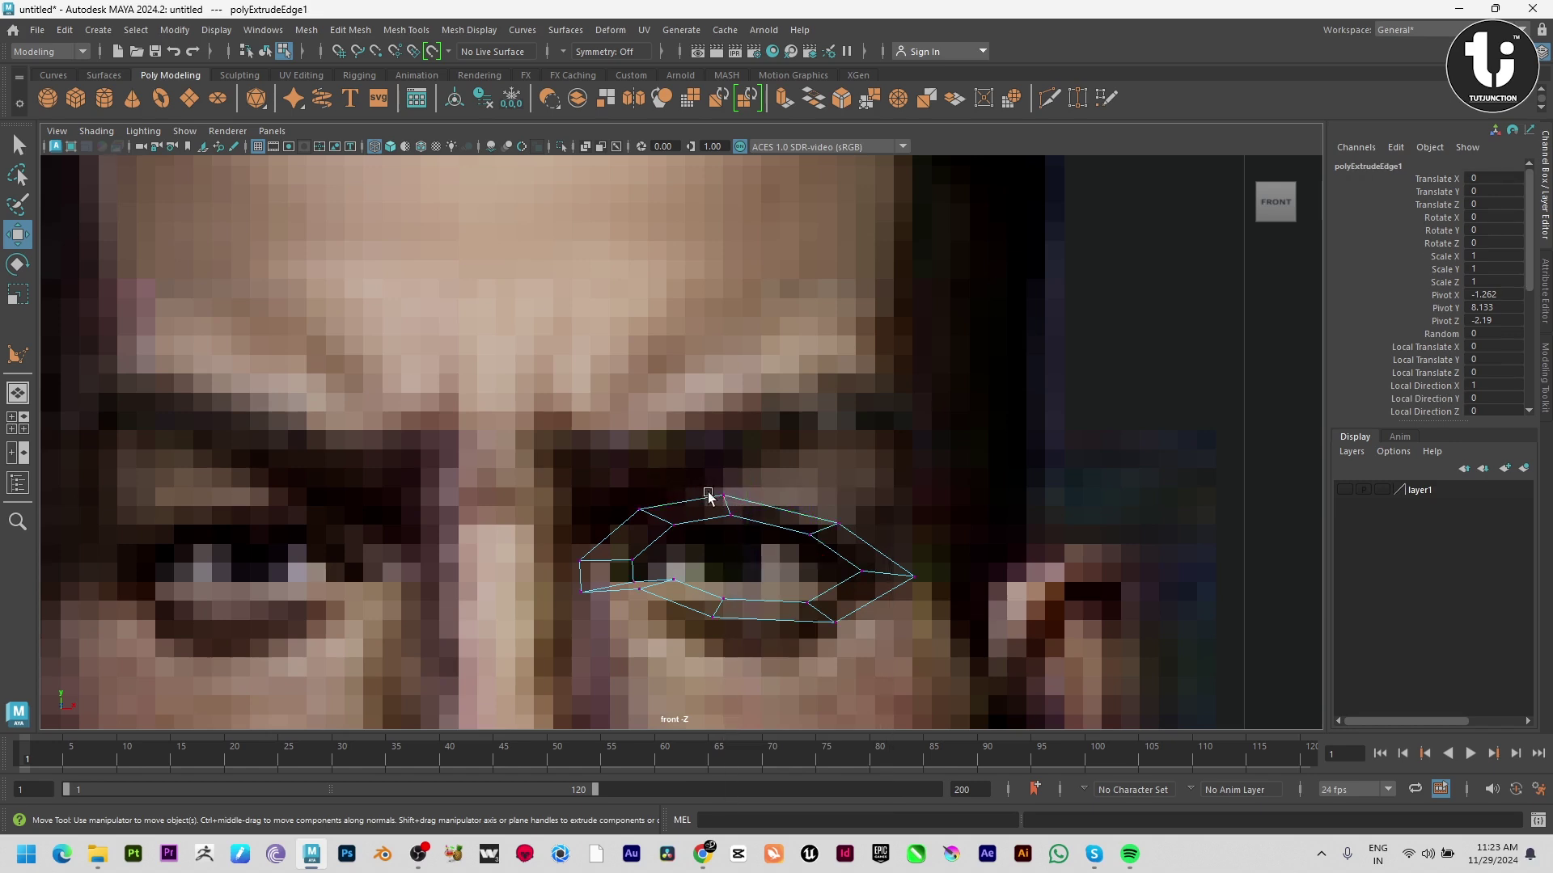
pyautogui.moveTo(735, 503); pyautogui.dragTo(730, 445)
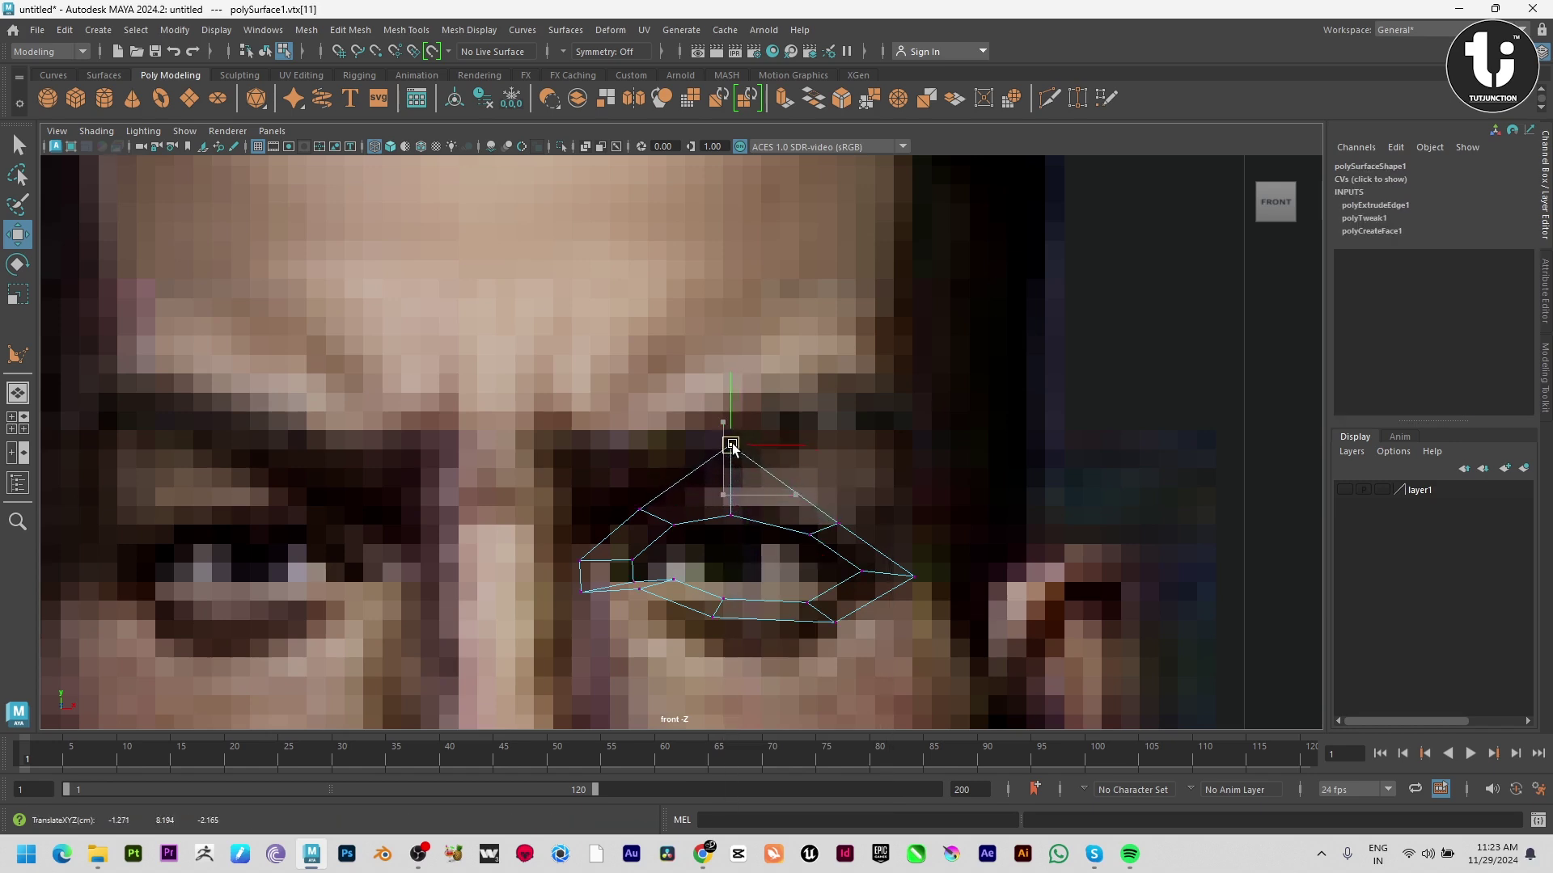
pyautogui.moveTo(805, 493); pyautogui.dragTo(850, 455)
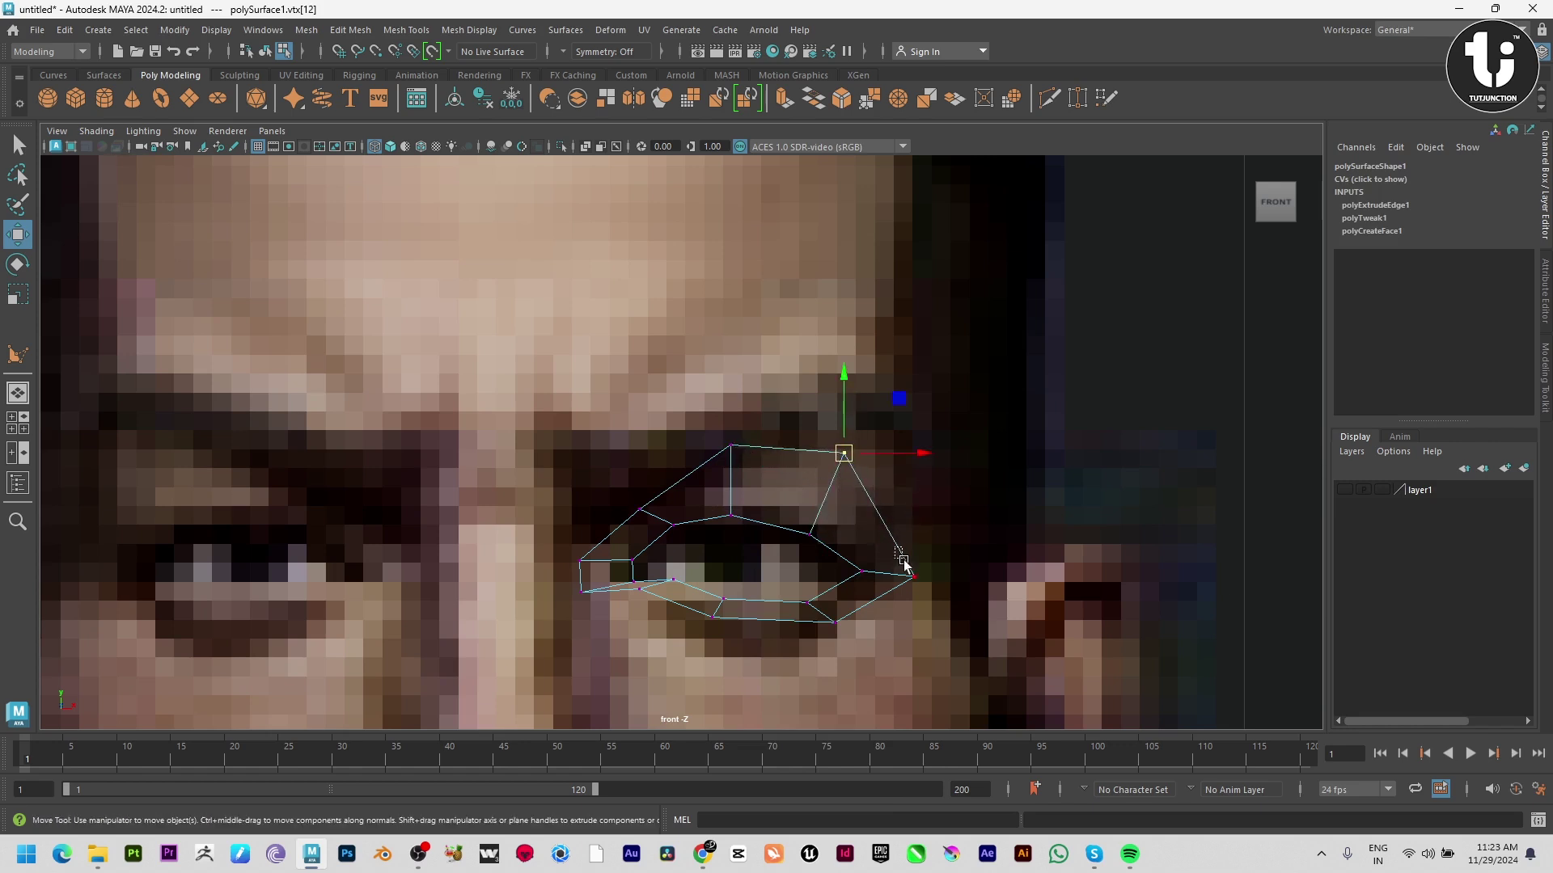
pyautogui.moveTo(902, 560); pyautogui.dragTo(926, 589)
pyautogui.moveTo(916, 577); pyautogui.dragTo(900, 568)
# Lower the ring's three bottom vertices beneath the eye to widen the lower eyelid area
pyautogui.moveTo(823, 608); pyautogui.dragTo(819, 659)
pyautogui.moveTo(694, 621); pyautogui.dragTo(715, 663)
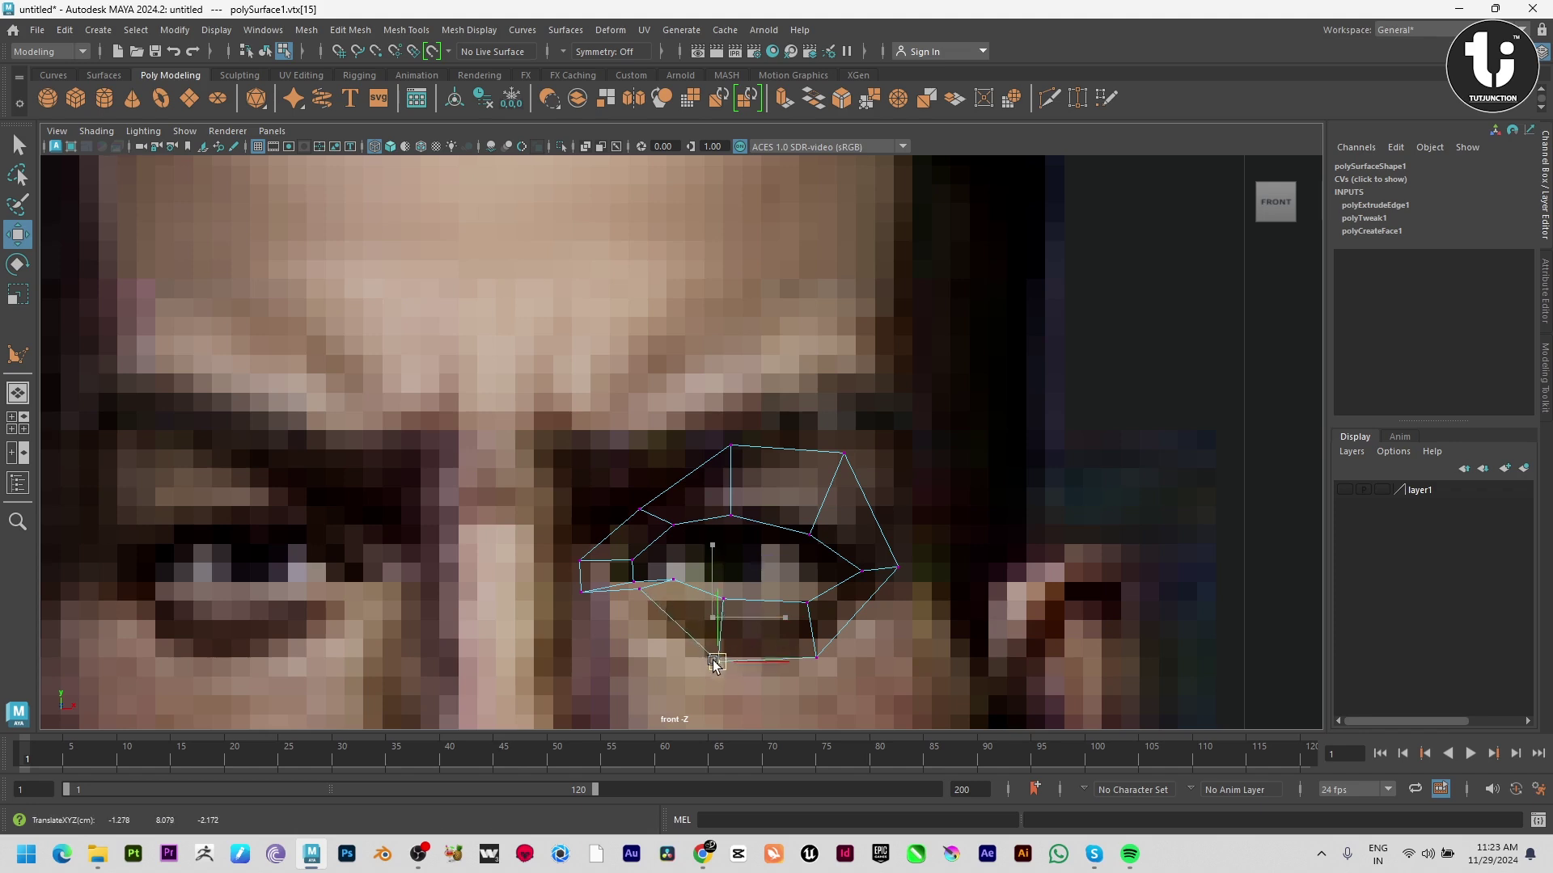
pyautogui.moveTo(629, 584); pyautogui.dragTo(646, 609)
pyautogui.moveTo(642, 594); pyautogui.dragTo(657, 631)
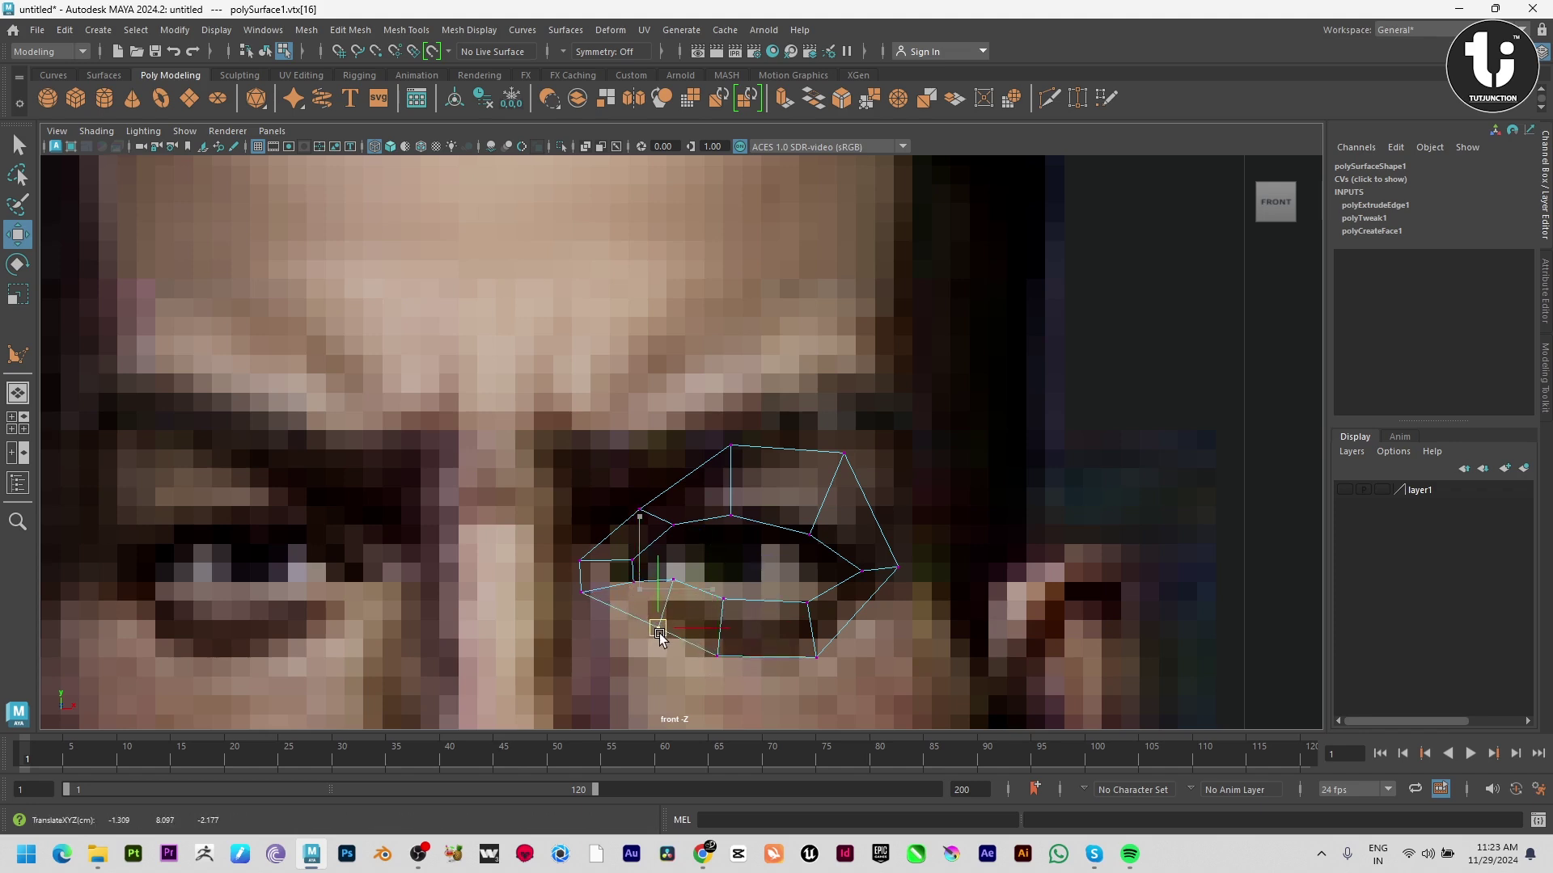
# Reposition the ring's two inner-corner vertices and raise its upper inner vertex to round the loop near the nose
pyautogui.click(582, 593)
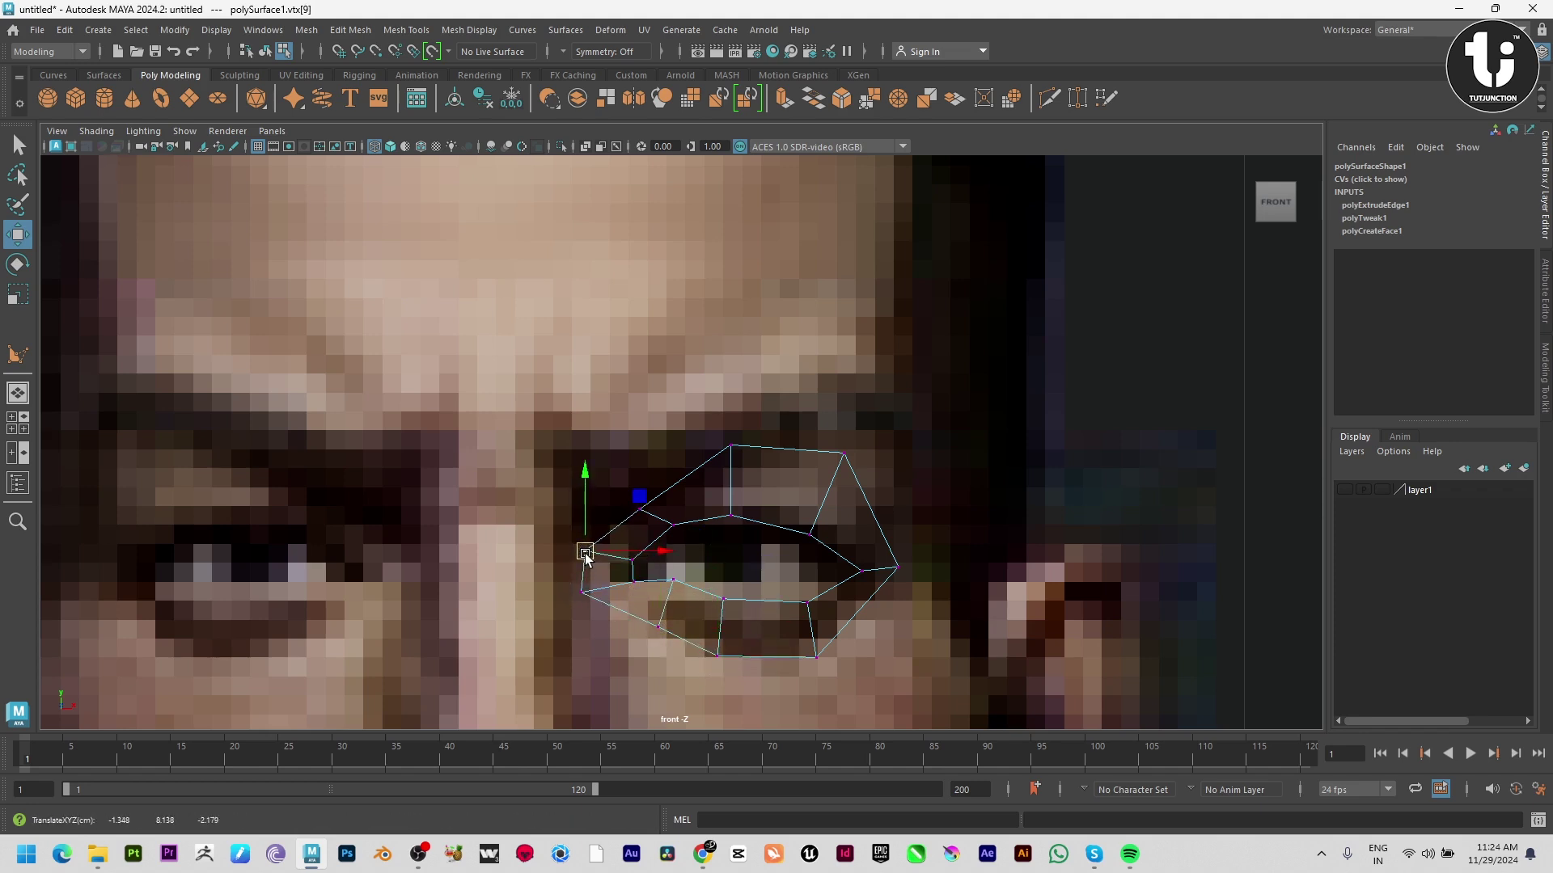
pyautogui.moveTo(582, 595); pyautogui.dragTo(597, 597)
pyautogui.moveTo(613, 503); pyautogui.dragTo(653, 531)
pyautogui.moveTo(641, 512); pyautogui.dragTo(633, 485)
# Pull the ring's inner-corner vertices forward in the side view toward the nose bridge
pyautogui.press('space')
pyautogui.press('space')
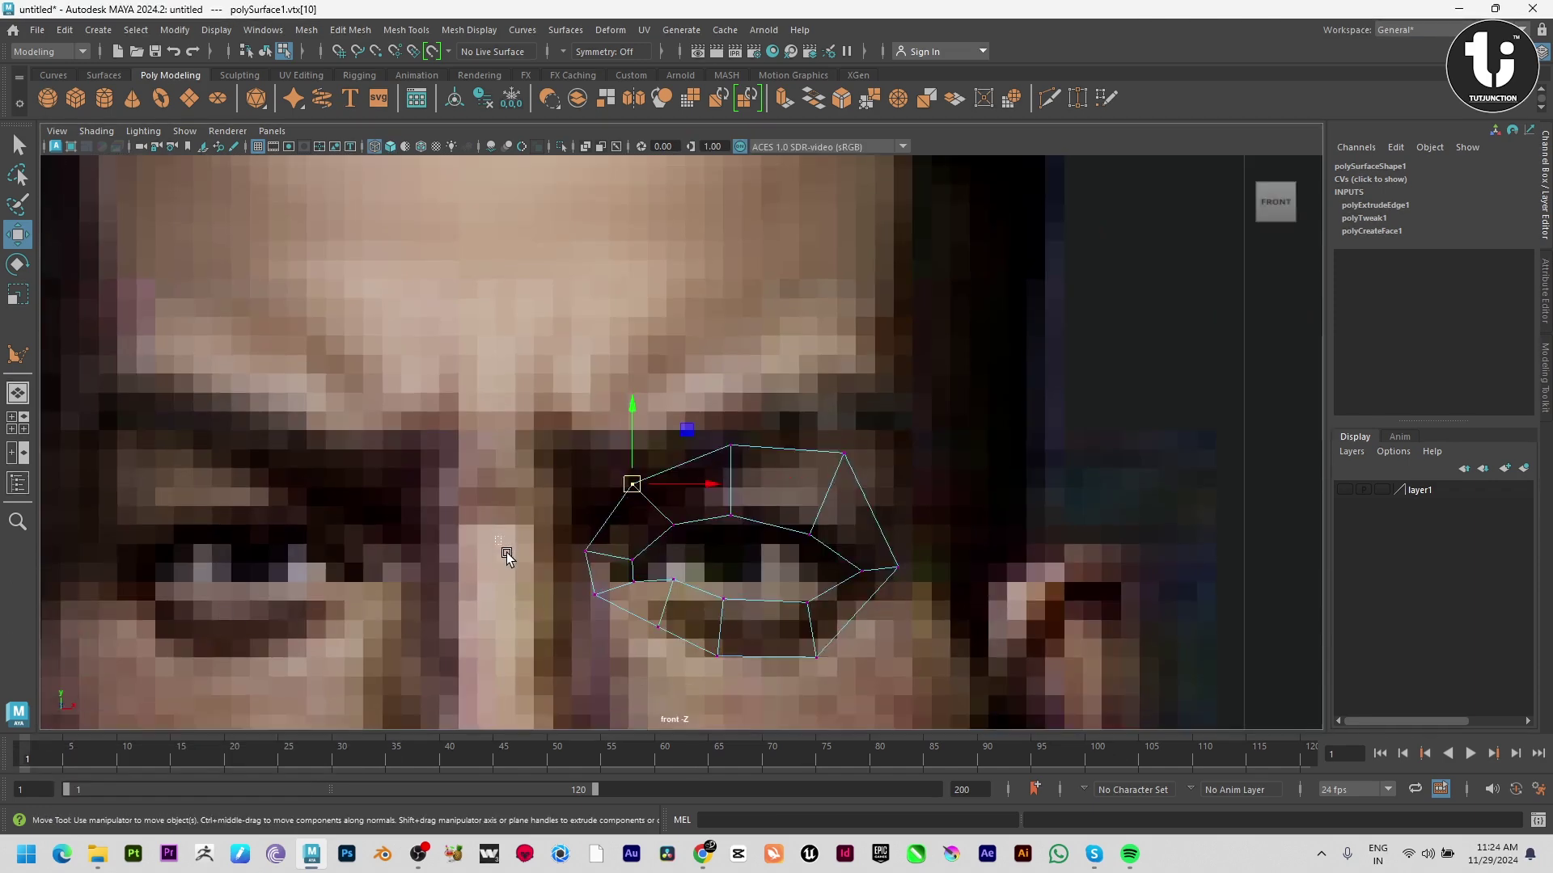
pyautogui.moveTo(590, 654); pyautogui.dragTo(591, 654)
pyautogui.press('space')
pyautogui.press('space')
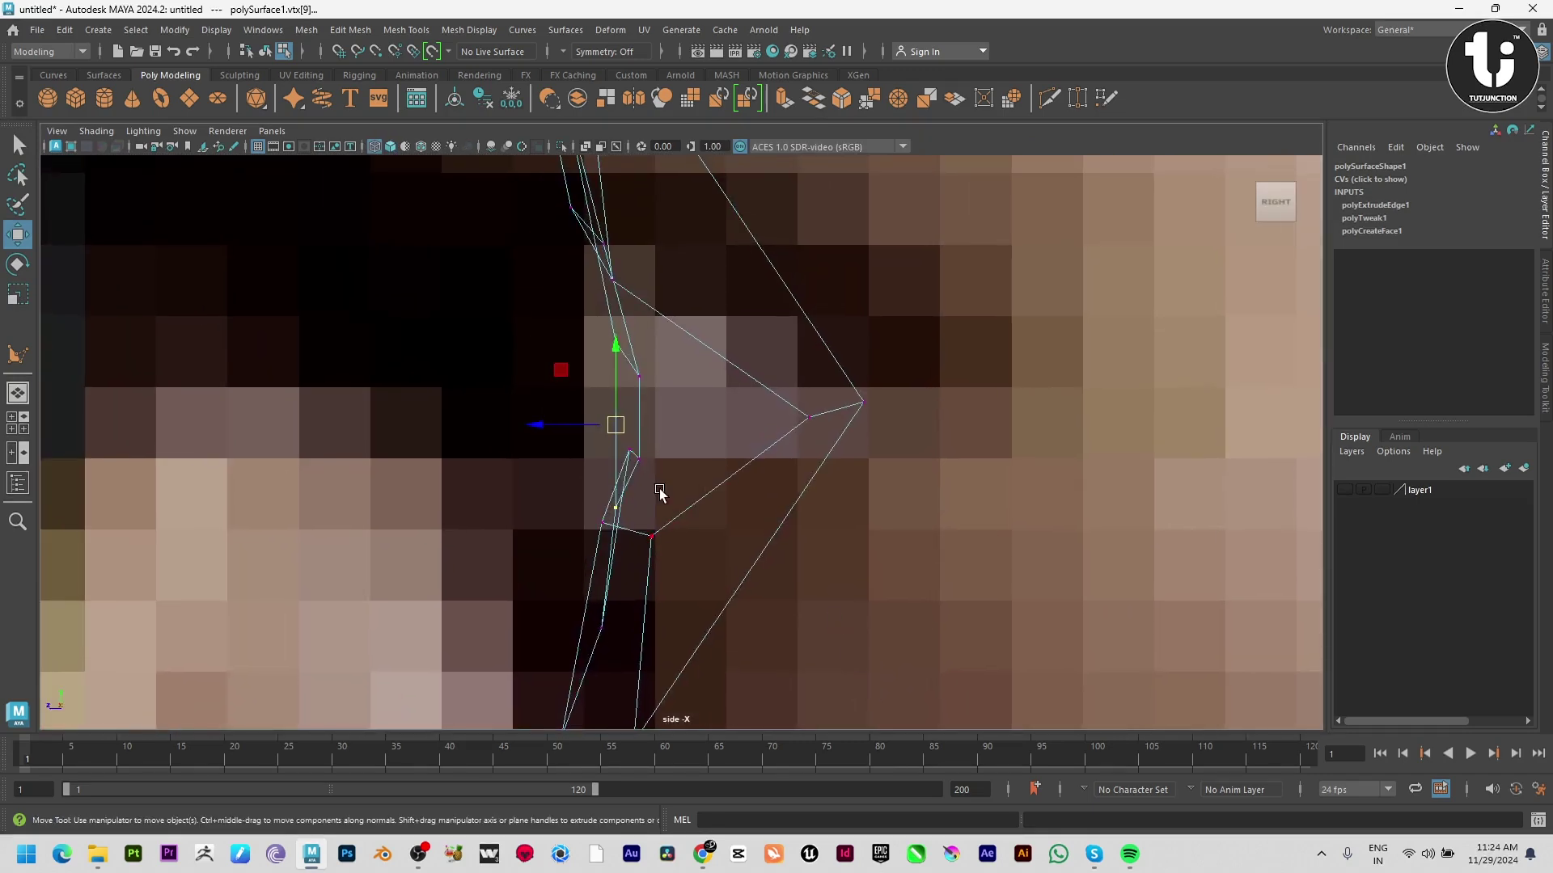
pyautogui.moveTo(548, 427); pyautogui.dragTo(416, 413)
pyautogui.keyDown('alt'); pyautogui.moveTo(794, 596); pyautogui.dragTo(753, 576, button='right'); pyautogui.keyUp('alt')
# Pull the ring's upper inner vertex forward in the side view toward the brow
pyautogui.press('space')
pyautogui.press('space')
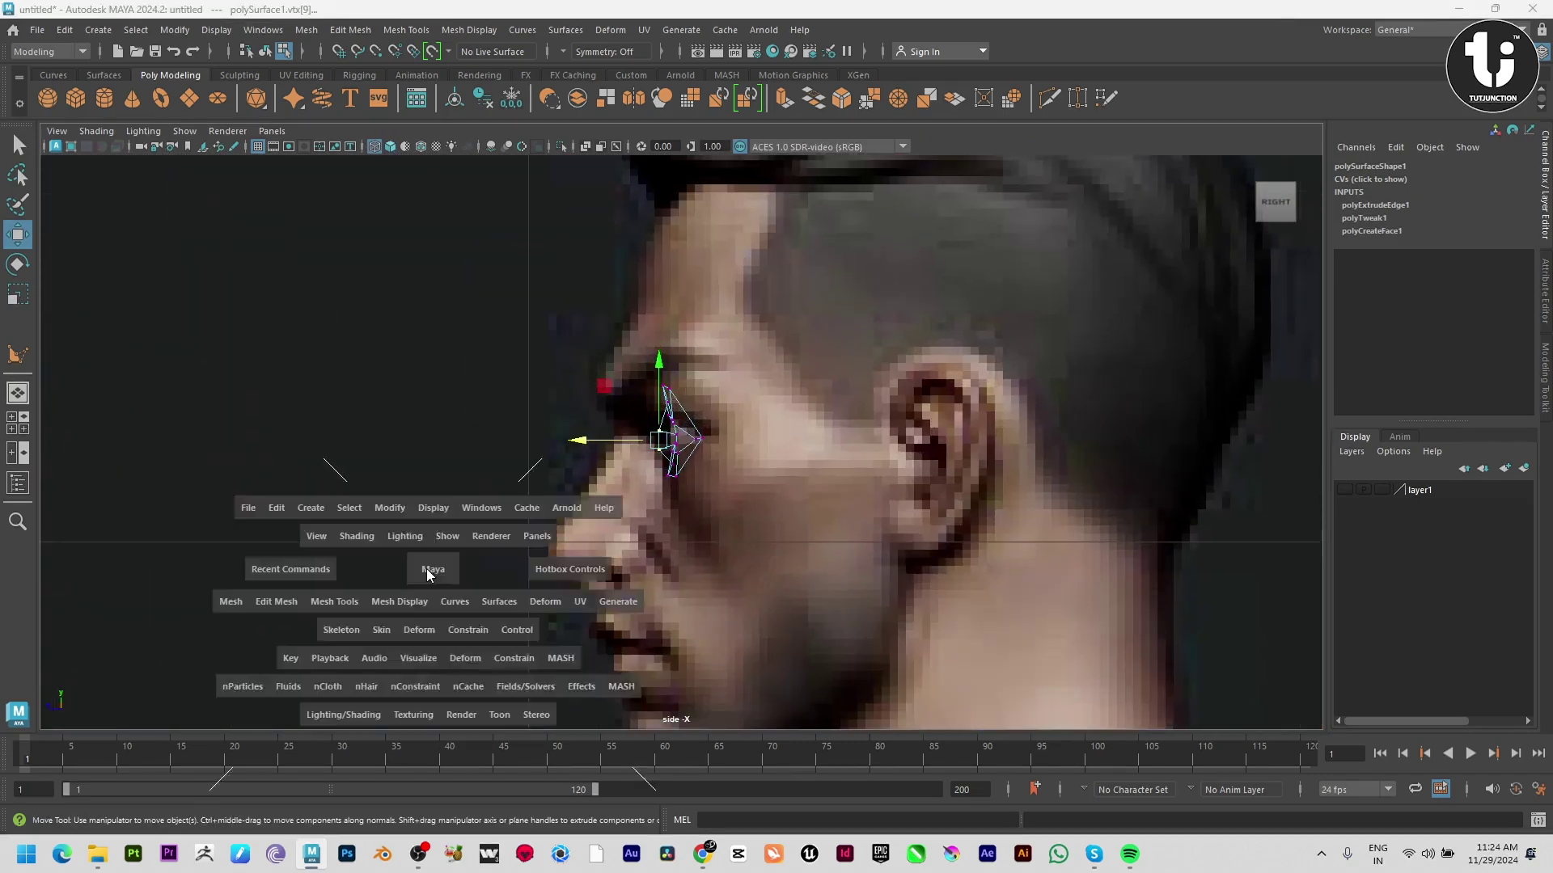
pyautogui.moveTo(626, 492); pyautogui.dragTo(692, 549)
pyautogui.press('space')
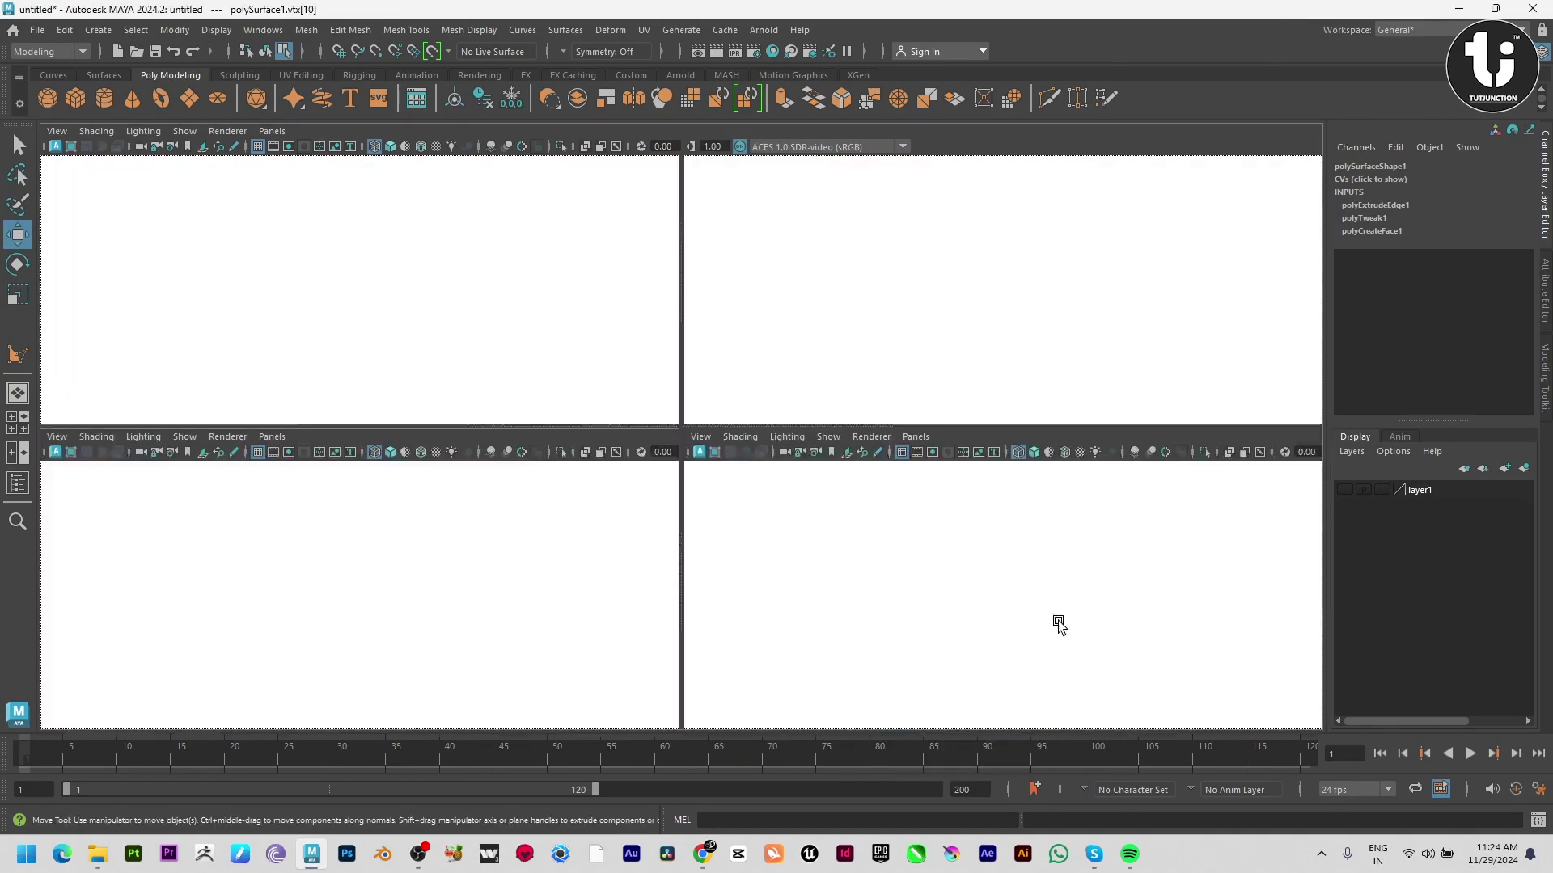
pyautogui.press('space')
pyautogui.keyDown('alt'); pyautogui.moveTo(739, 538); pyautogui.dragTo(771, 654, button='middle'); pyautogui.keyUp('alt')
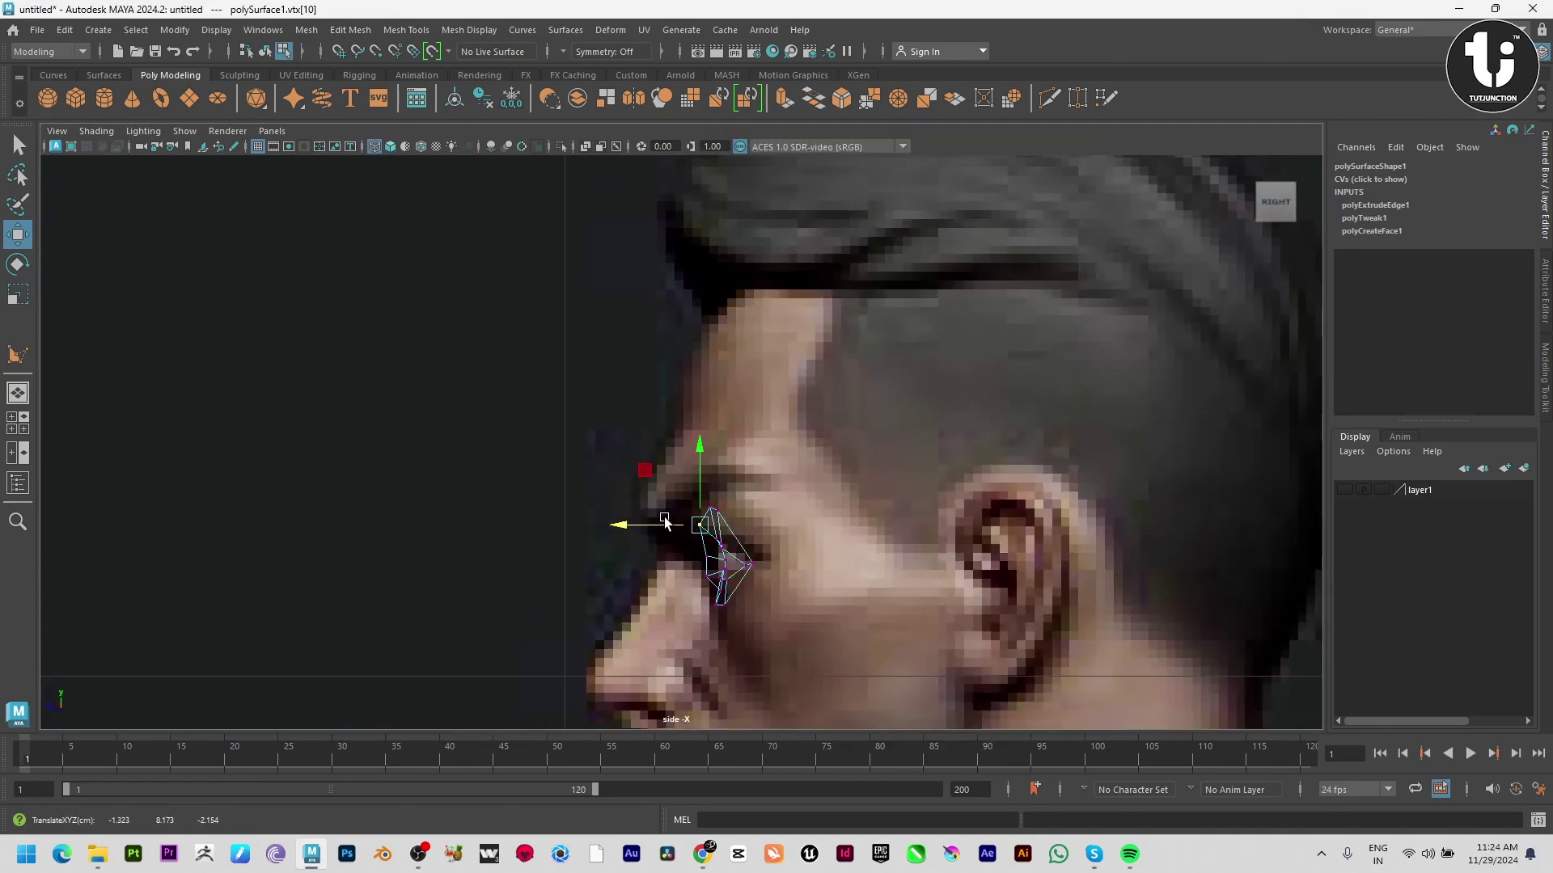
# Nudge the ring's lower inner vertex, beside the nose under the eye, forward in the side view
pyautogui.press('space')
pyautogui.click(351, 697)
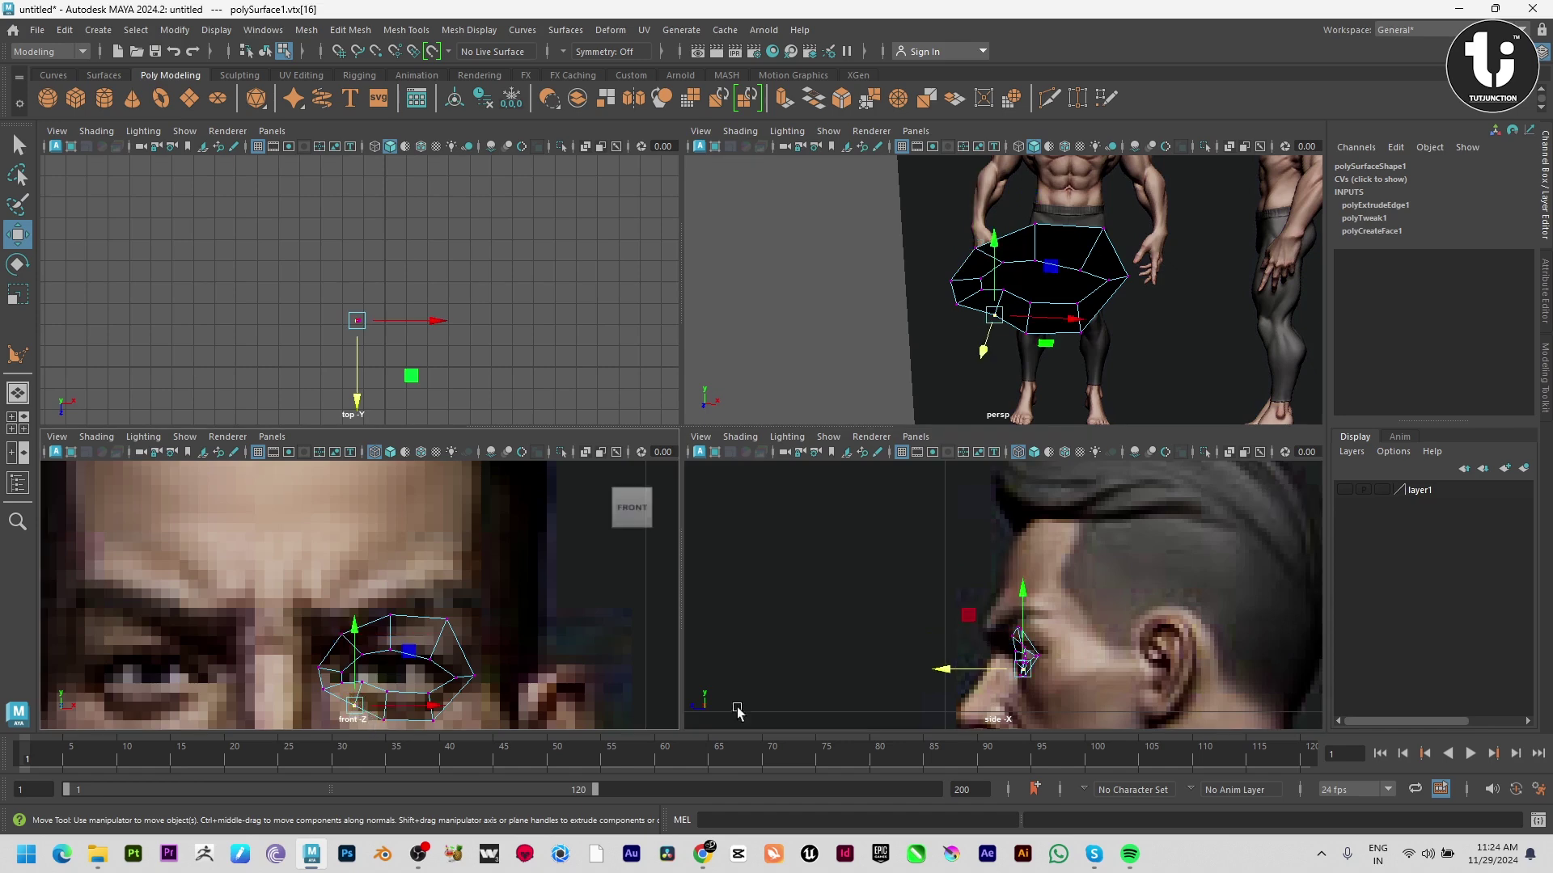
pyautogui.moveTo(984, 670); pyautogui.dragTo(980, 668)
pyautogui.press('space')
pyautogui.scroll(8, 880, 639)
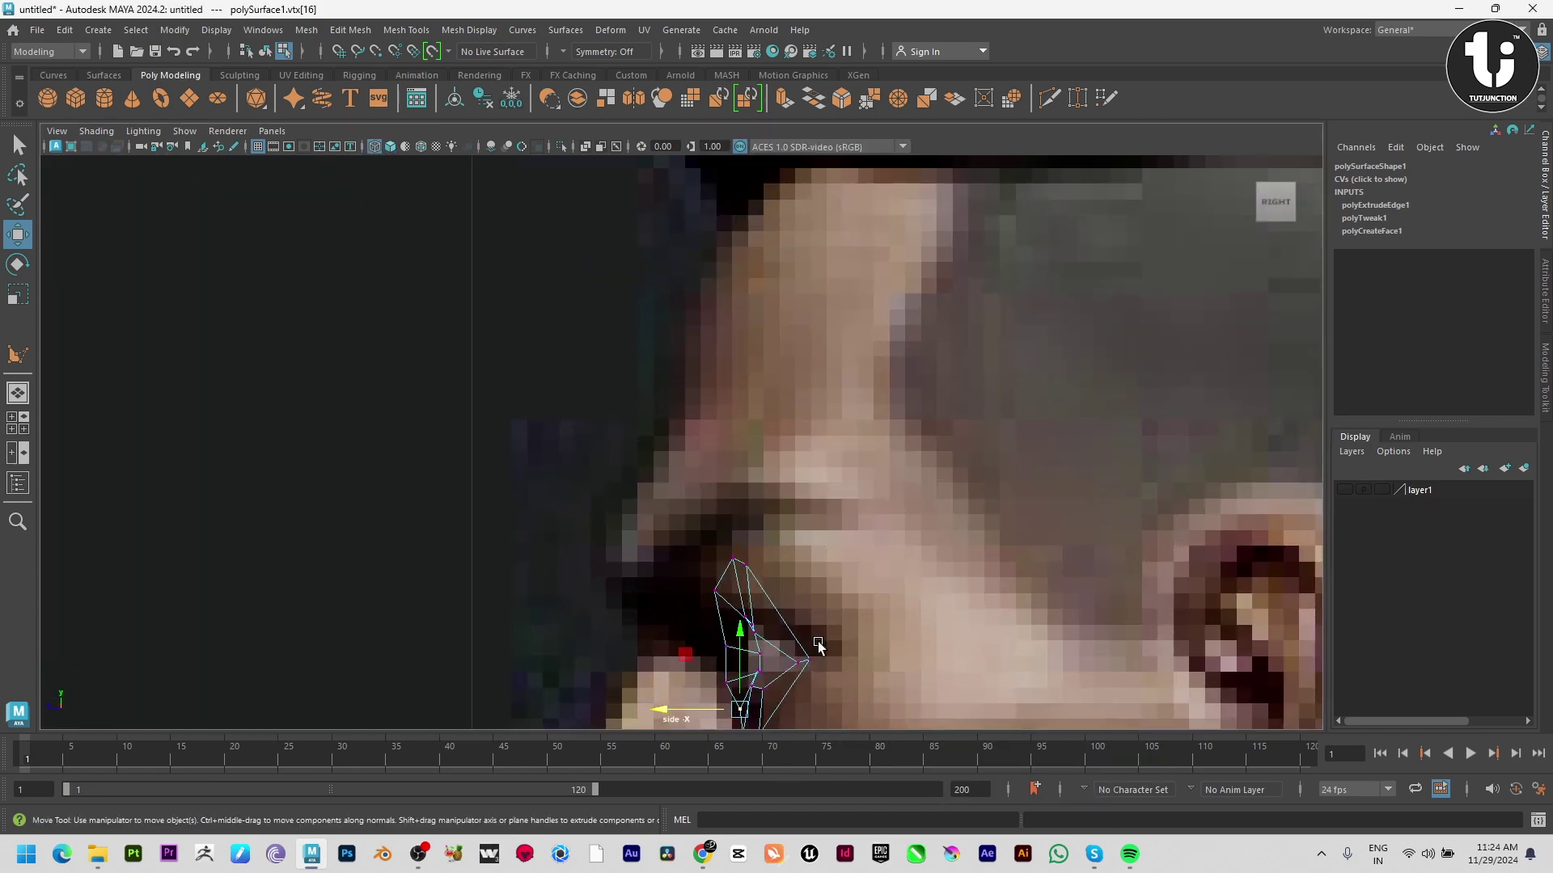
# Push the ring's outer-corner vertex back toward the ear in the side view
pyautogui.click(821, 682)
pyautogui.click(808, 661)
pyautogui.moveTo(807, 662); pyautogui.dragTo(838, 664)
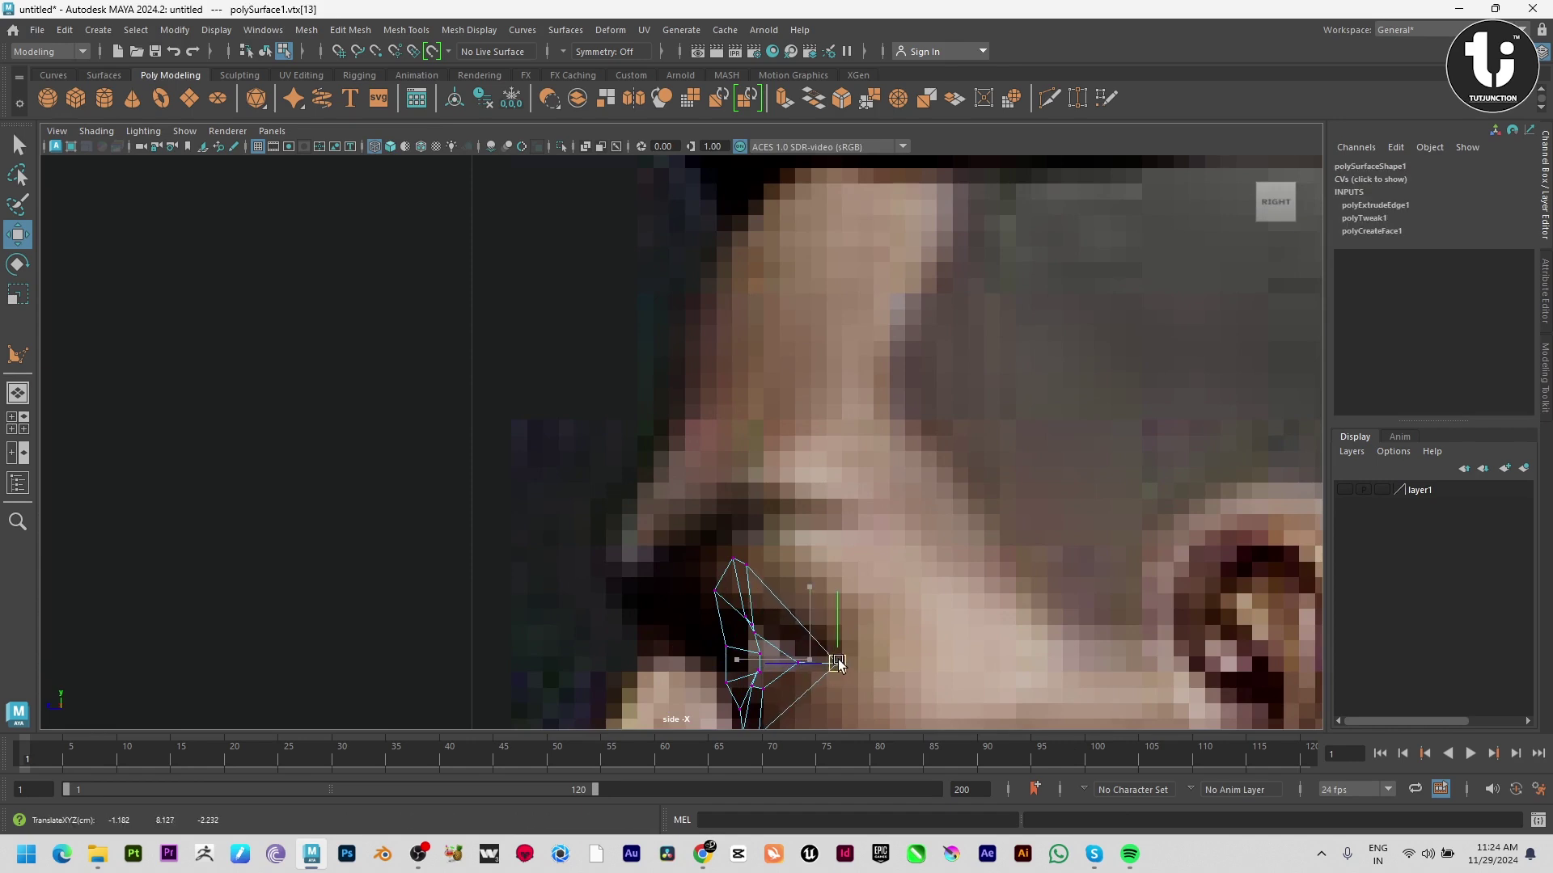
# Pull the ring's two top vertices forward in the side view and adjust the depth of its two bottom vertices
pyautogui.keyDown('alt'); pyautogui.moveTo(804, 661); pyautogui.dragTo(876, 639, button='middle'); pyautogui.keyUp('alt')
pyautogui.moveTo(814, 546)
pyautogui.mouseDown()
pyautogui.moveTo(793, 544)
pyautogui.moveTo(811, 546)
pyautogui.mouseUp()
pyautogui.click(821, 545)
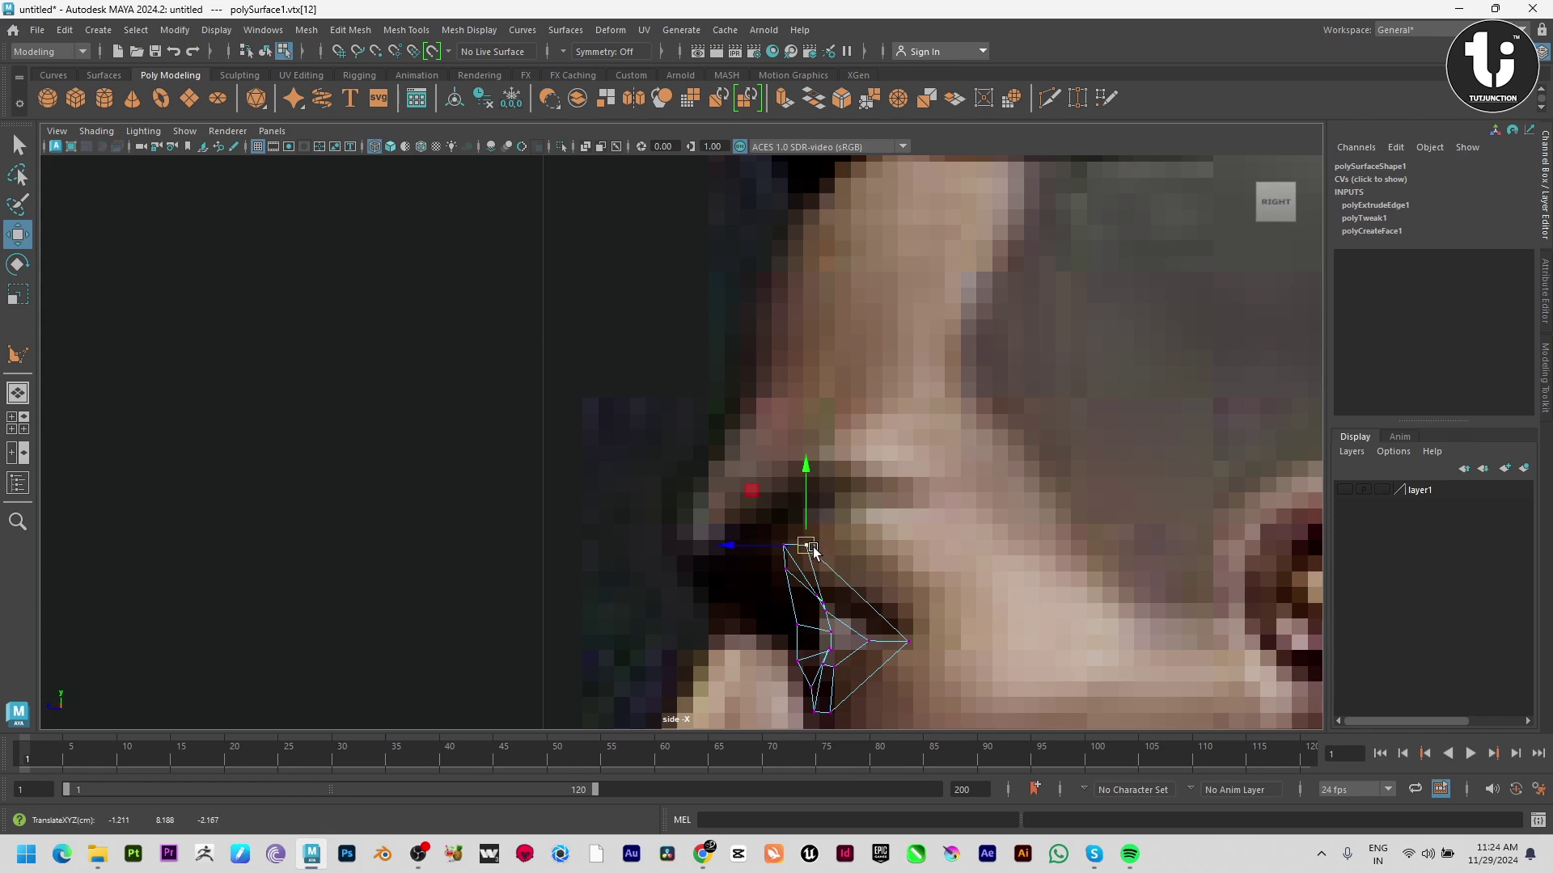
pyautogui.keyDown('alt'); pyautogui.moveTo(873, 636); pyautogui.dragTo(847, 554, button='middle'); pyautogui.keyUp('alt')
pyautogui.moveTo(833, 670); pyautogui.dragTo(834, 671)
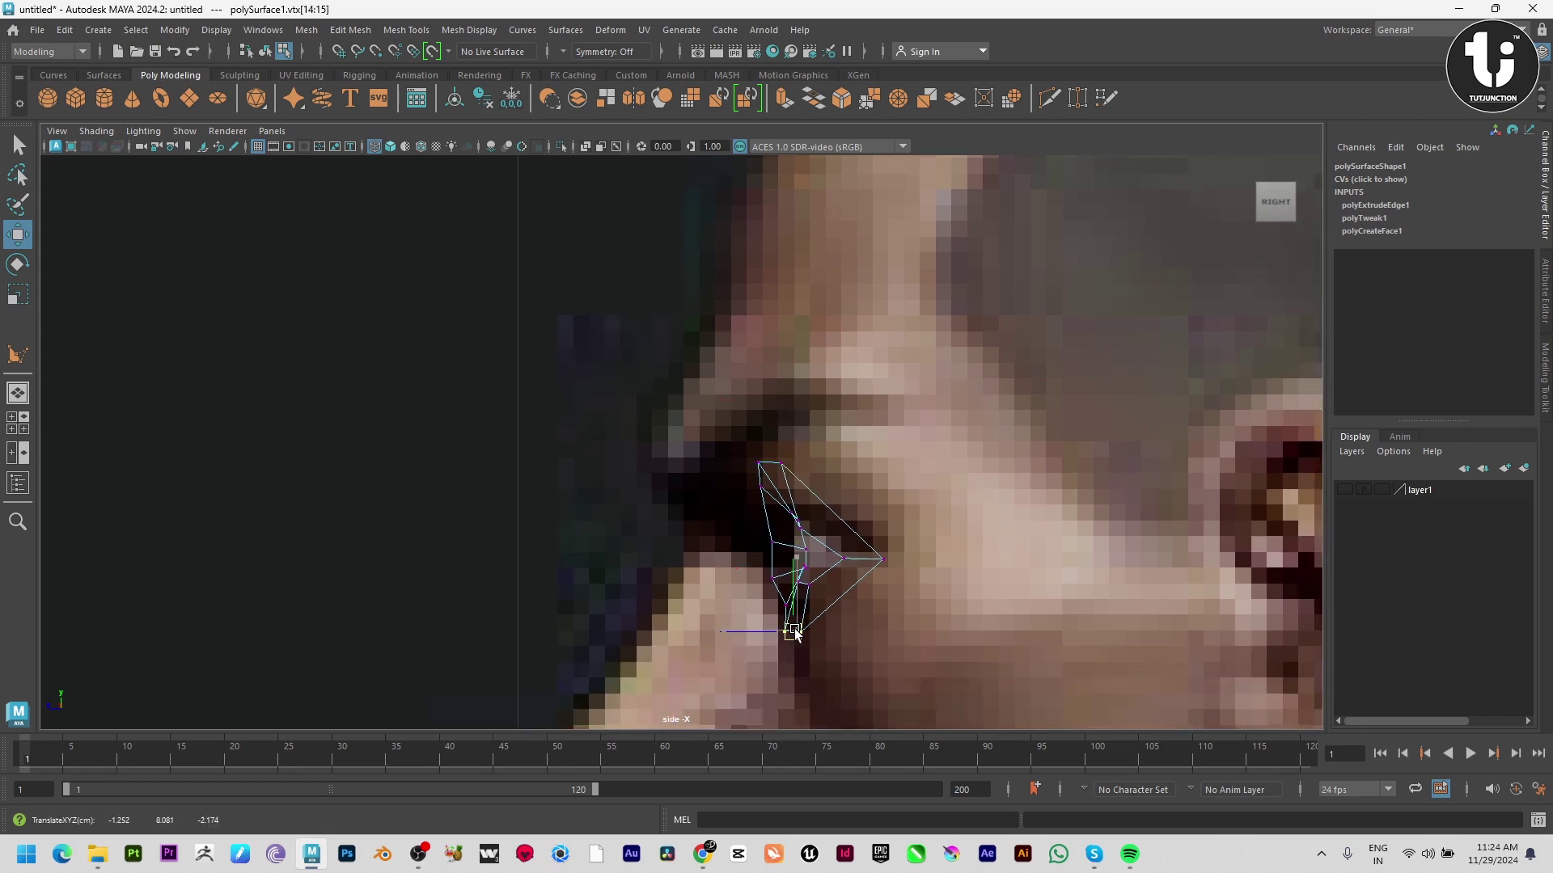
# Insert an edge loop around the eye ring, midway between its inner and outer borders
pyautogui.press('space')
pyautogui.press('space')
pyautogui.scroll(3, 818, 505)
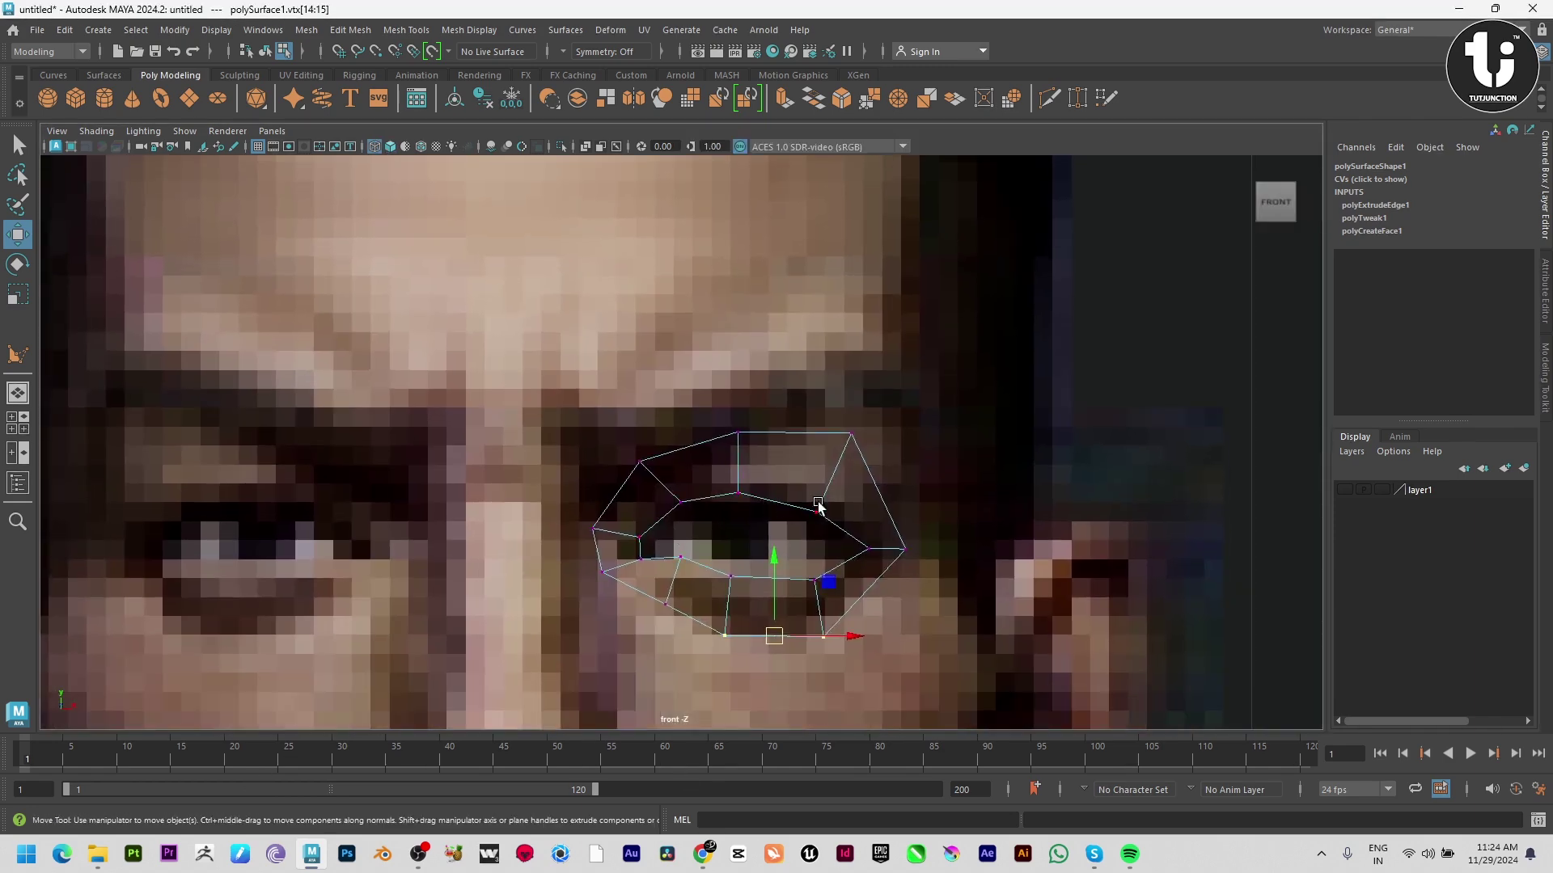
pyautogui.keyDown('shift'); pyautogui.moveTo(908, 409); pyautogui.dragTo(808, 398, button='right'); pyautogui.keyUp('shift')
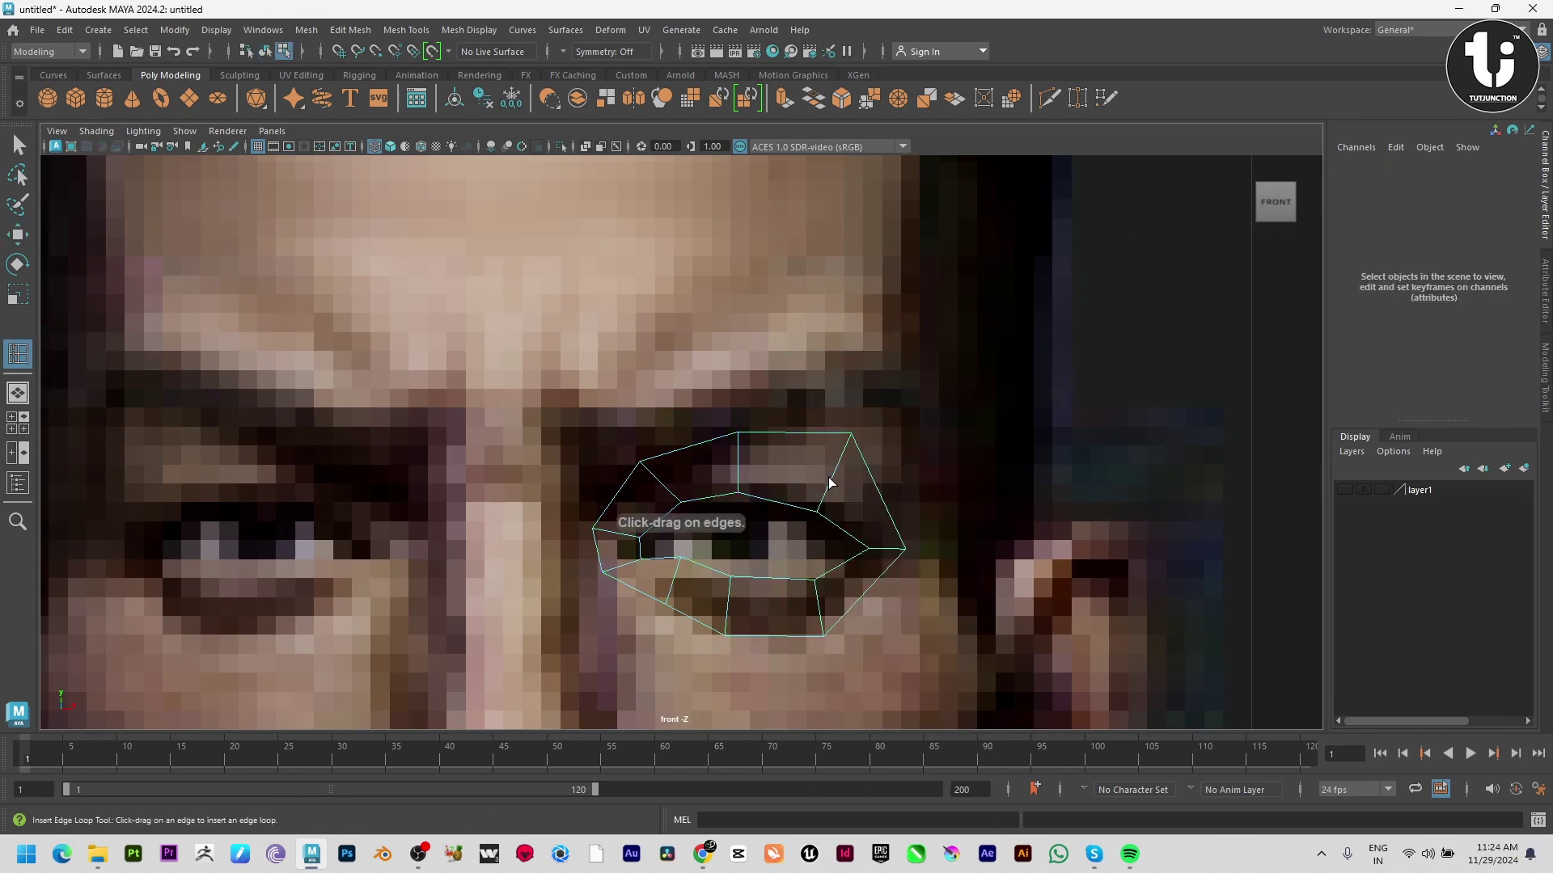
pyautogui.moveTo(836, 478); pyautogui.dragTo(799, 470)
pyautogui.press('w')
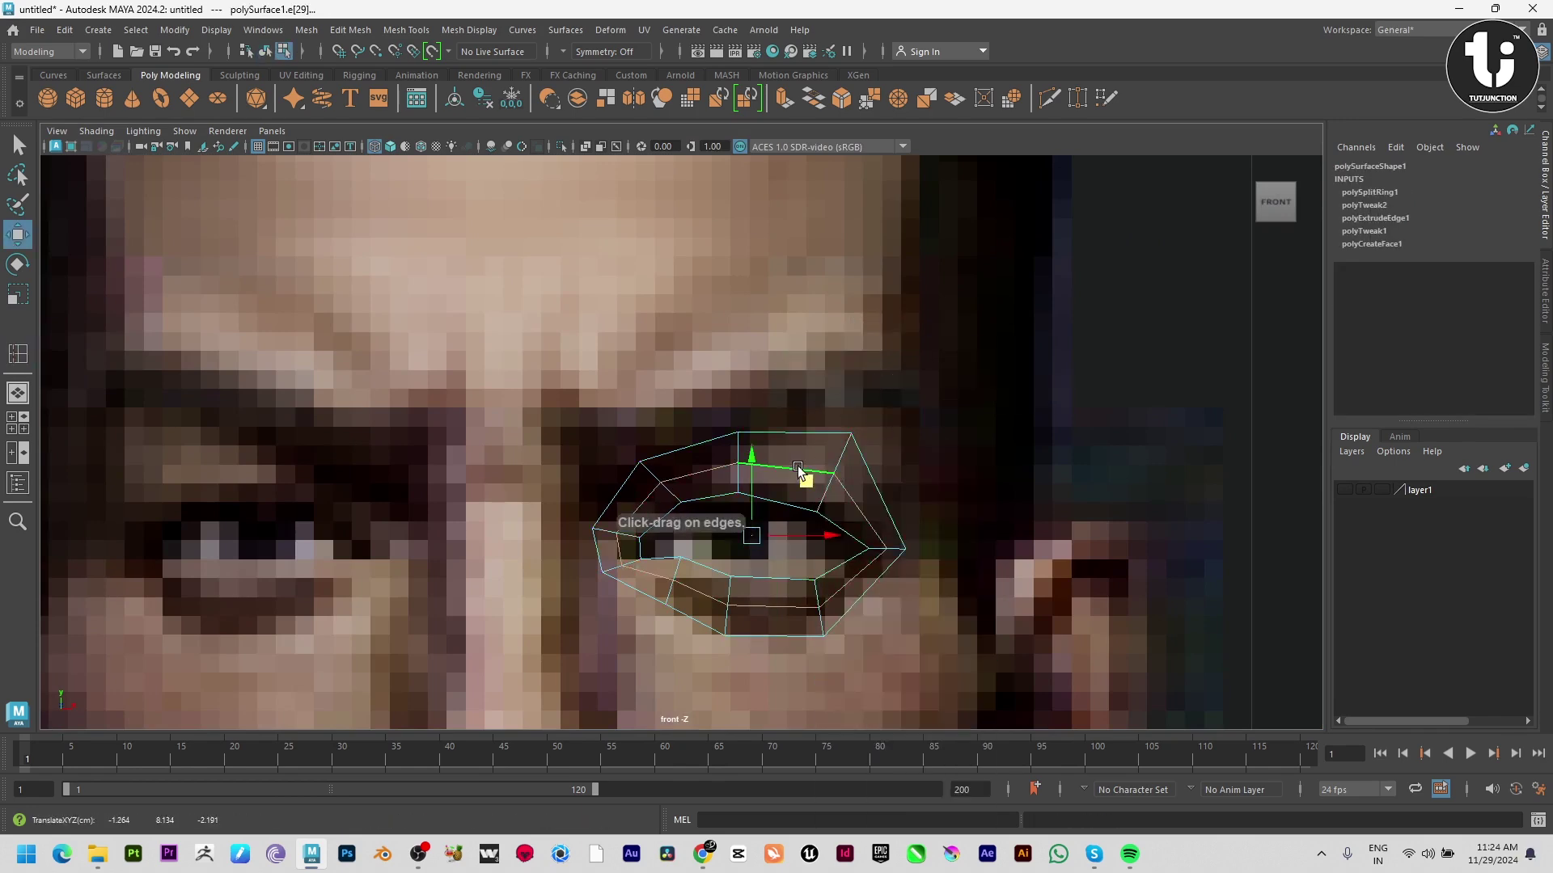
# Push two upper edges of the new middle loop slightly back in the perspective view
pyautogui.press('space')
pyautogui.press('space')
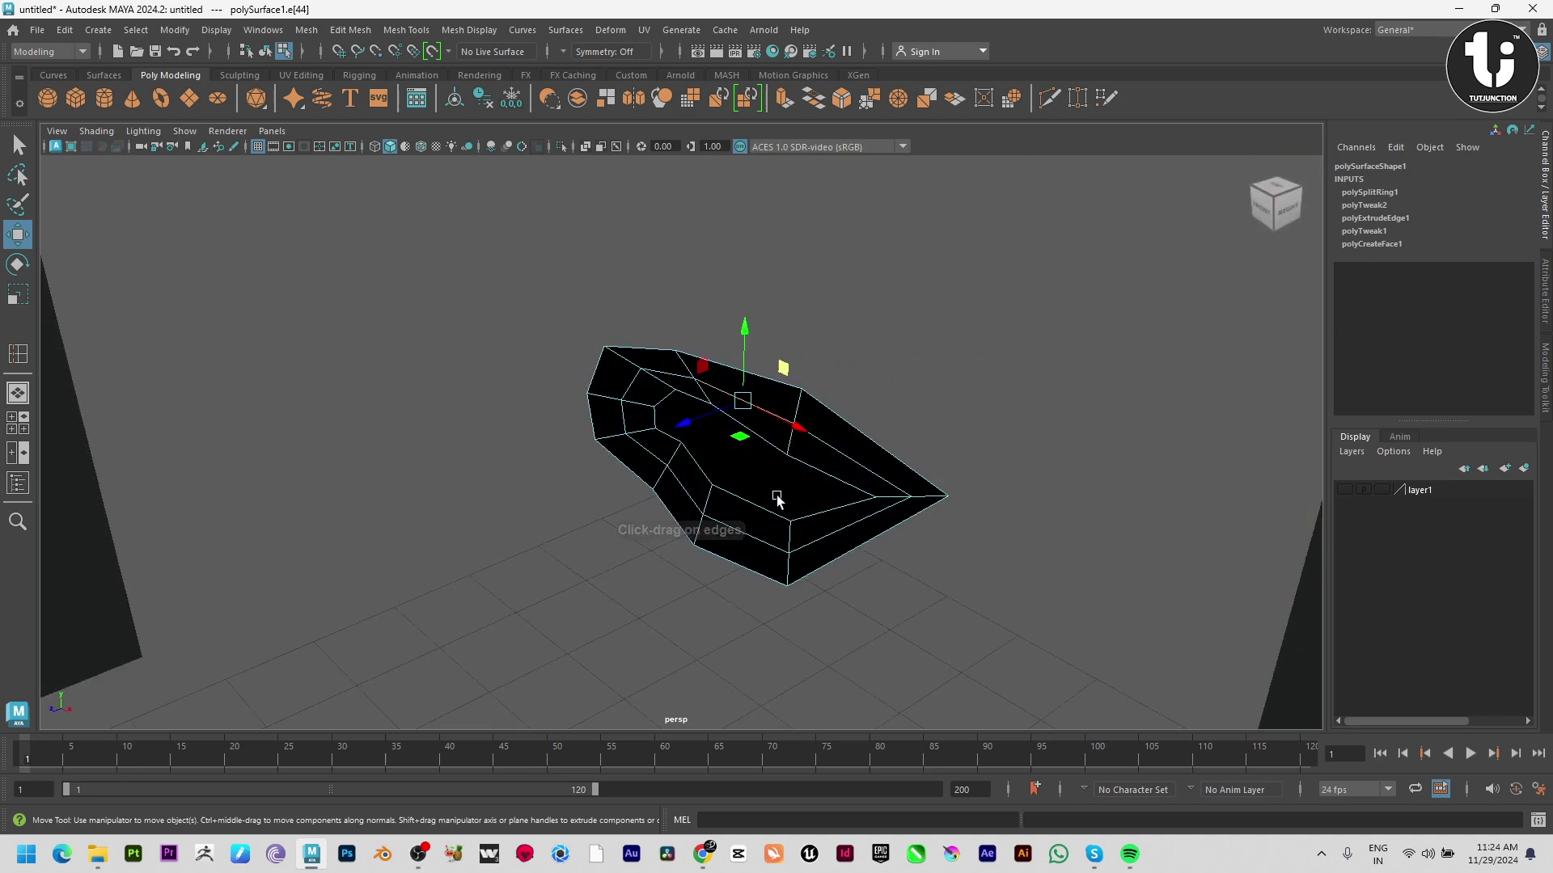
pyautogui.keyDown('shift'); pyautogui.click(678, 379); pyautogui.keyUp('shift')
pyautogui.moveTo(653, 414); pyautogui.dragTo(673, 404)
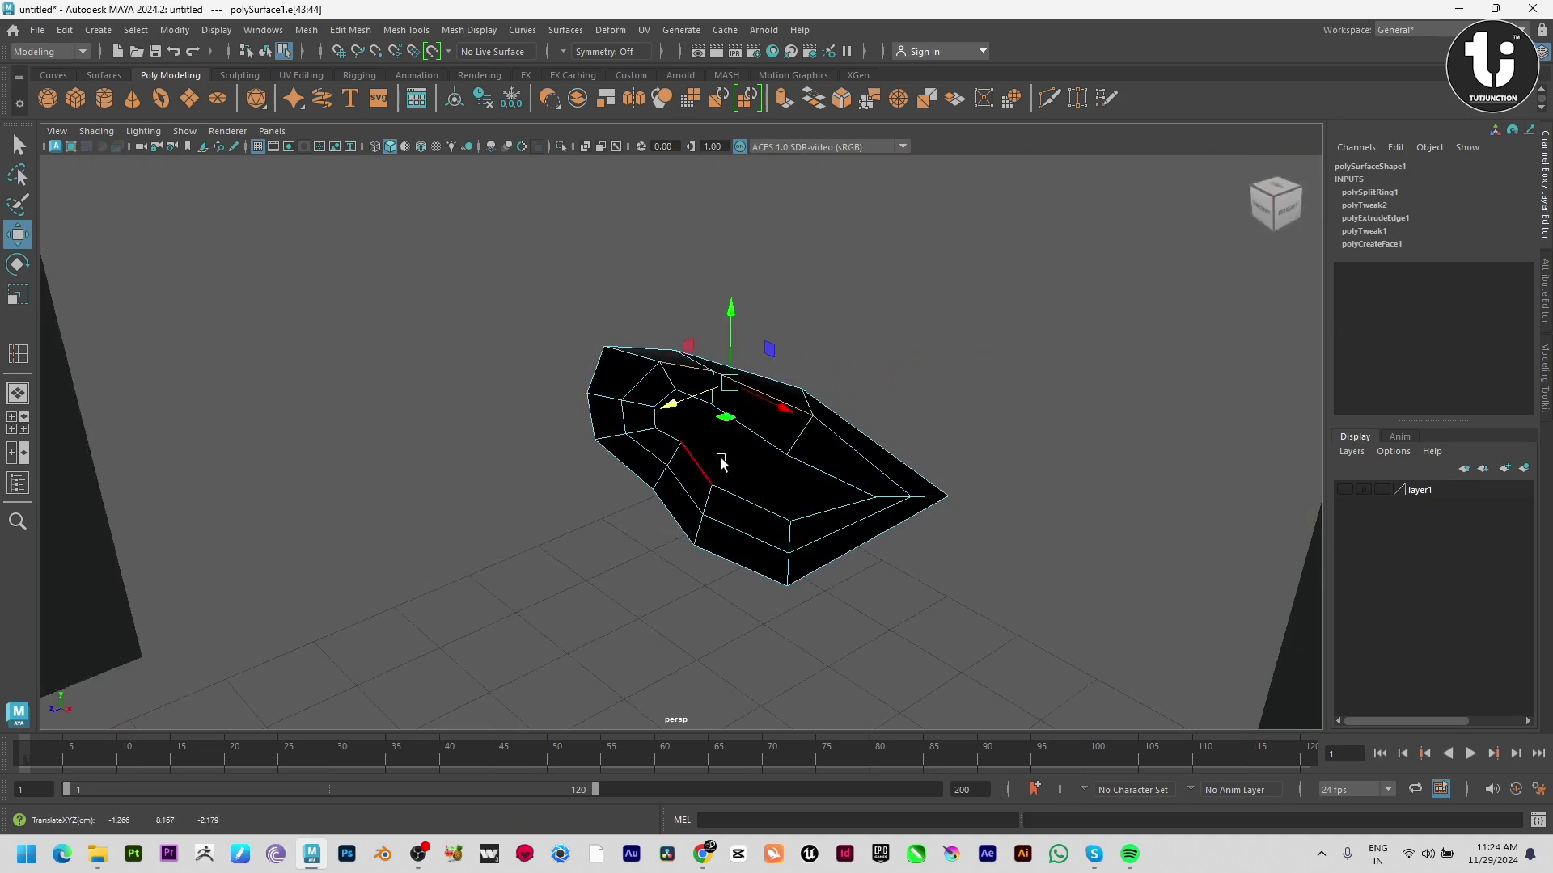
# Turn on two-sided lighting in the perspective view so the eye mesh's black faces display shaded
pyautogui.keyDown('alt'); pyautogui.moveTo(720, 458); pyautogui.dragTo(757, 344); pyautogui.keyUp('alt')
pyautogui.click(660, 321)
pyautogui.keyDown('alt'); pyautogui.moveTo(660, 322); pyautogui.dragTo(796, 517); pyautogui.keyUp('alt')
pyautogui.click(784, 453)
pyautogui.keyDown('alt'); pyautogui.moveTo(784, 452); pyautogui.dragTo(831, 500); pyautogui.keyUp('alt')
pyautogui.moveTo(783, 444)
pyautogui.keyDown('alt'); pyautogui.mouseDown()
pyautogui.moveTo(707, 434)
pyautogui.moveTo(582, 461)
pyautogui.mouseUp(); pyautogui.keyUp('alt')
pyautogui.scroll(3, 707, 434)
pyautogui.click(147, 134)
pyautogui.click(192, 245)
pyautogui.click(356, 324)
# Delete the central face filling the eye opening
pyautogui.moveTo(756, 438); pyautogui.dragTo(770, 541, button='right')
pyautogui.click(835, 436)
pyautogui.press('Delete')
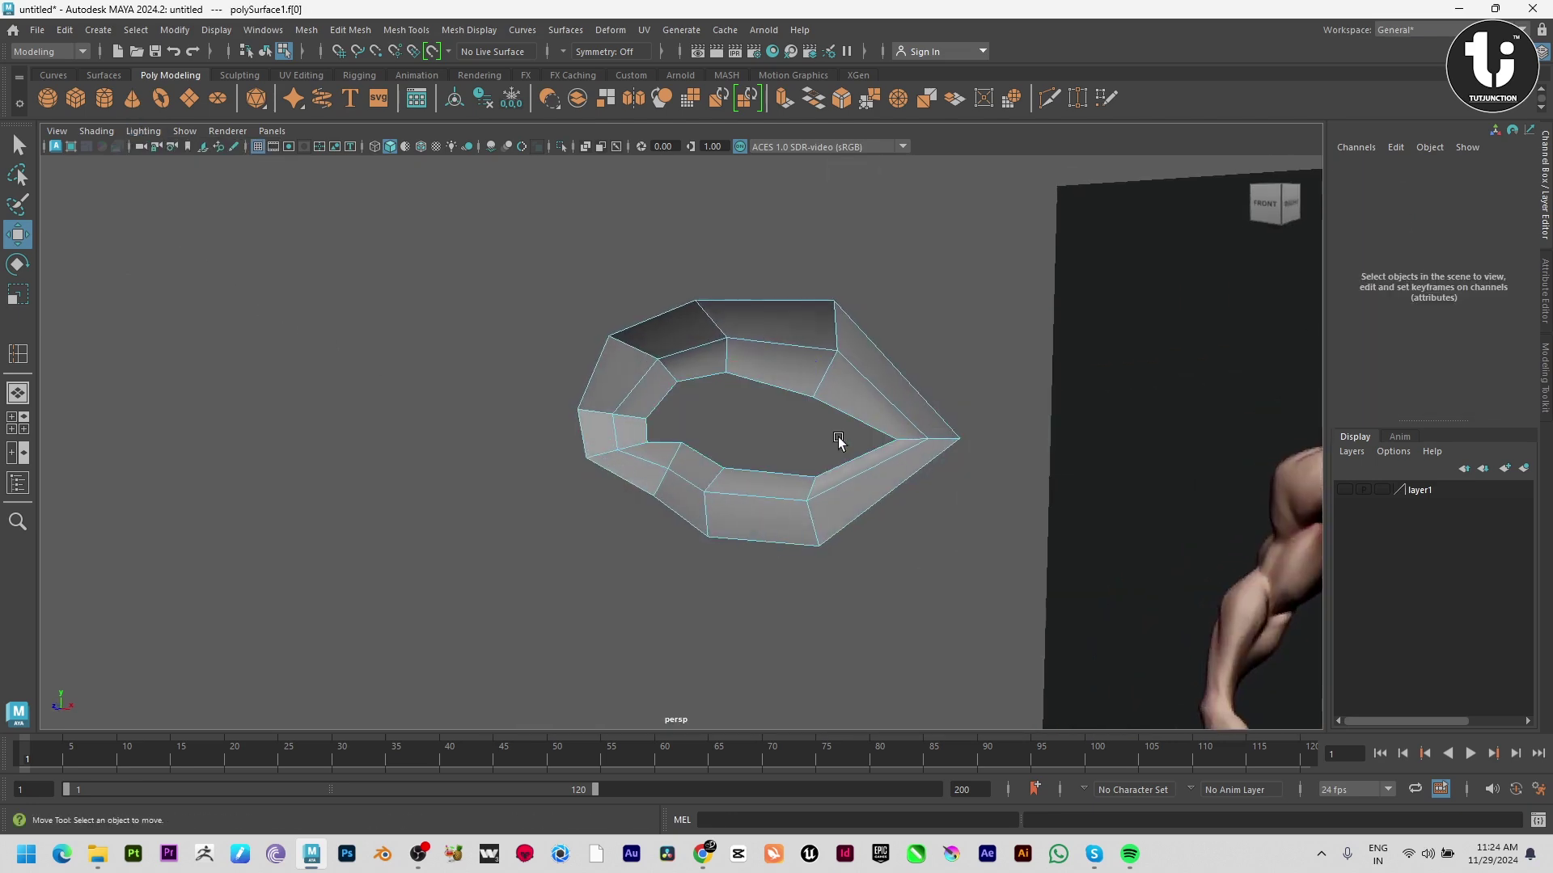
# Preview the eye ring smoothed from another angle and return it to the unsmoothed display
pyautogui.press('3')
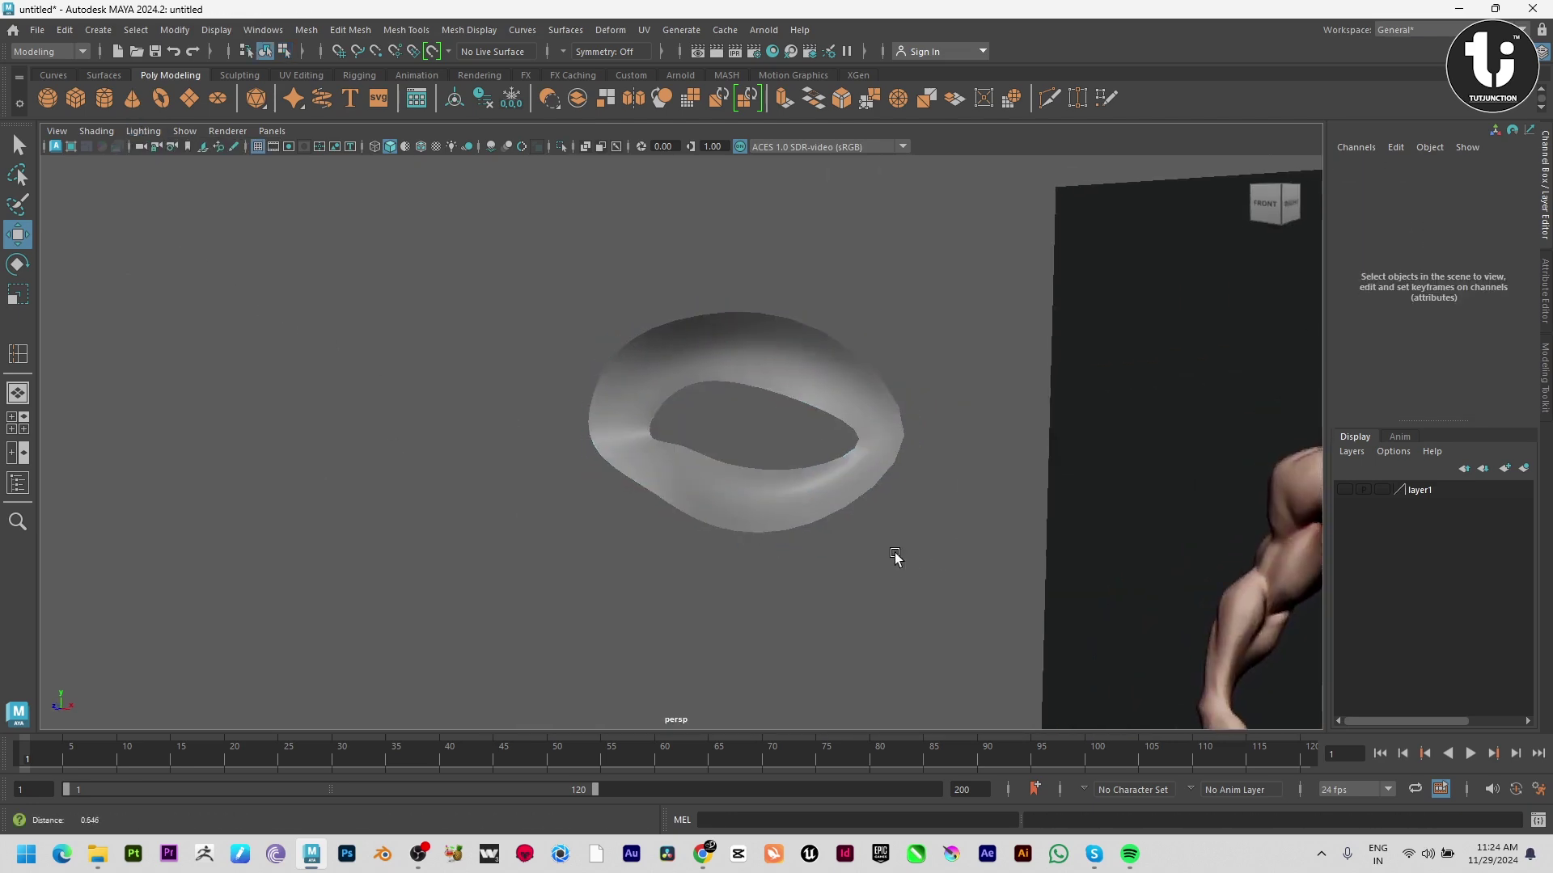
pyautogui.keyDown('alt'); pyautogui.moveTo(895, 562); pyautogui.dragTo(781, 548); pyautogui.keyUp('alt')
pyautogui.click(697, 459)
pyautogui.press('1')
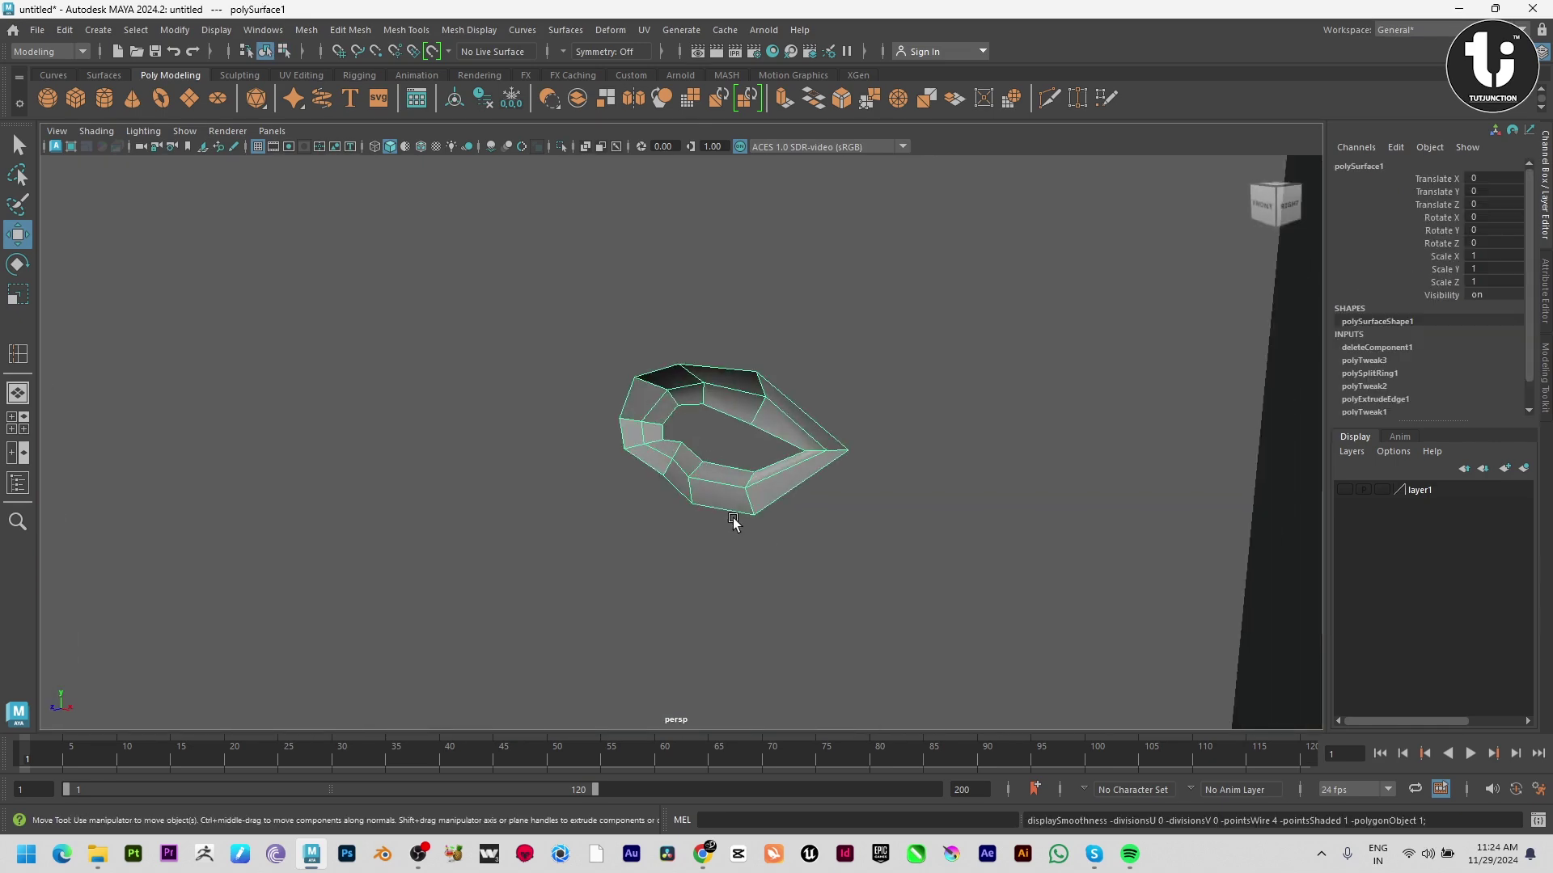
# Insert an edge loop across the ring's faces just above the outer eye corner in the front view
pyautogui.press('space')
pyautogui.press('space')
pyautogui.keyDown('alt'); pyautogui.moveTo(663, 531); pyautogui.dragTo(626, 520, button='middle'); pyautogui.keyUp('alt')
pyautogui.keyDown('alt'); pyautogui.moveTo(626, 519); pyautogui.dragTo(760, 613, button='right'); pyautogui.keyUp('alt')
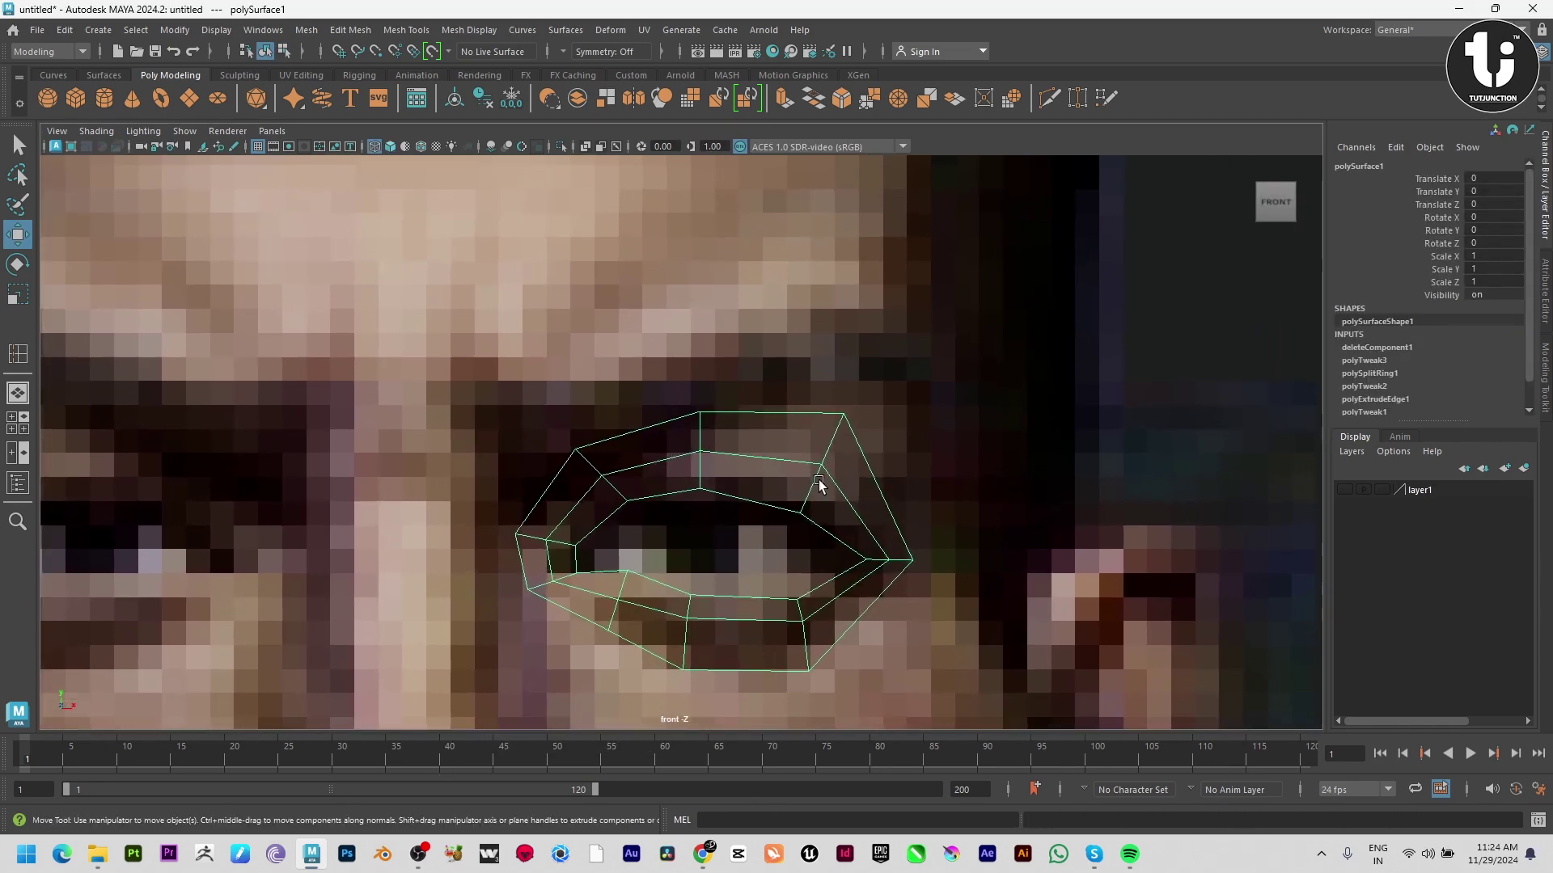
pyautogui.keyDown('shift'); pyautogui.moveTo(856, 372); pyautogui.dragTo(786, 426, button='right'); pyautogui.keyUp('shift')
pyautogui.click(854, 512)
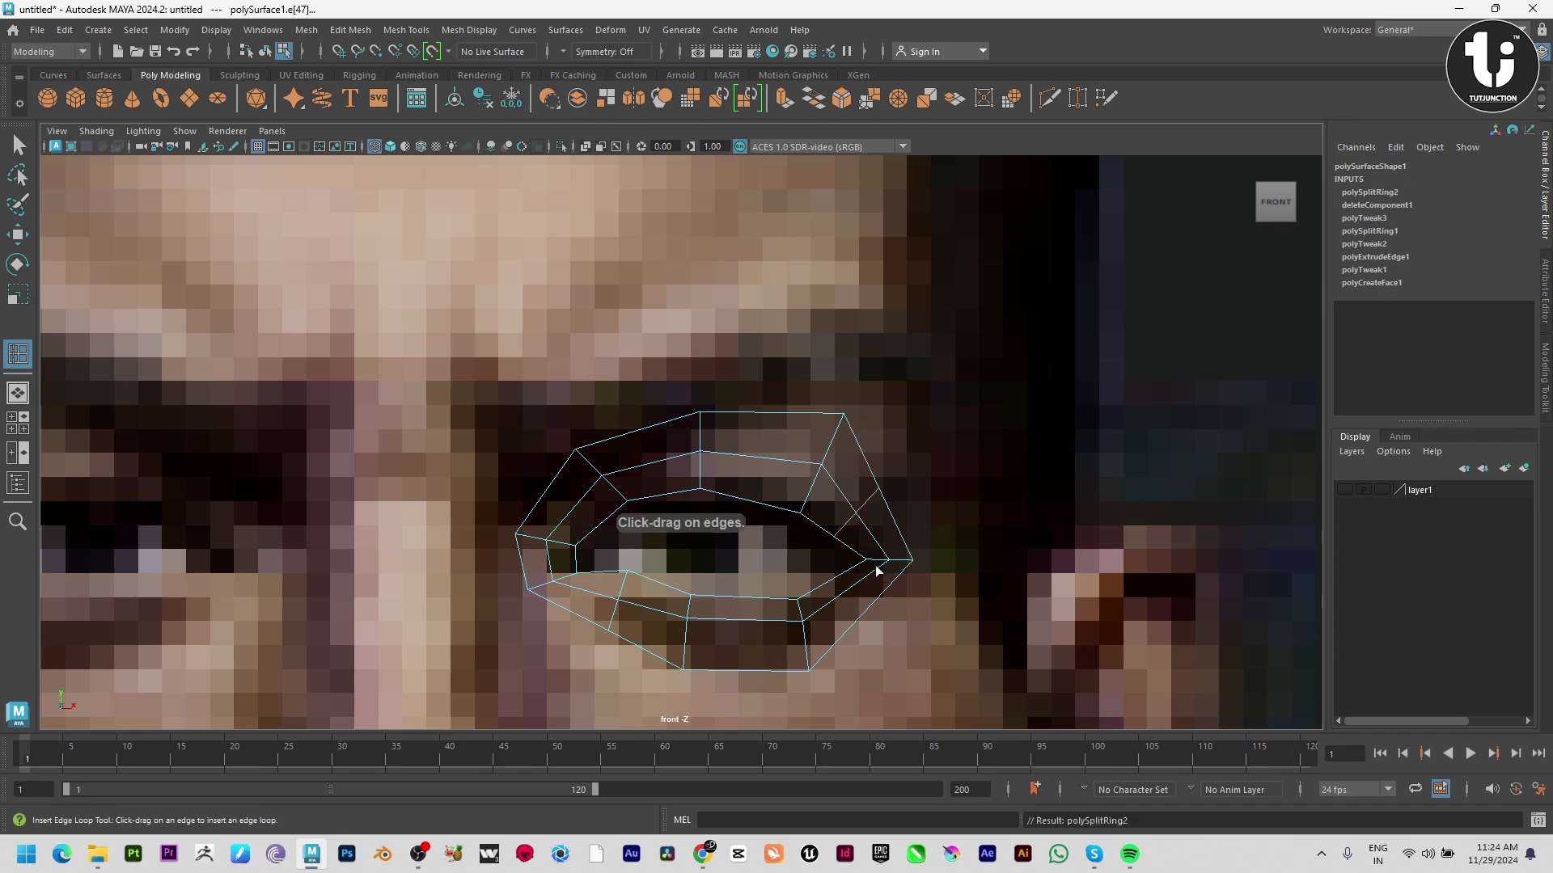
# Insert a cross edge loop below the outer eye corner and move the cross edges outward to round the ring
pyautogui.click(855, 587)
pyautogui.hotkey('ctrl', 'z')
pyautogui.click(856, 601)
pyautogui.press('w')
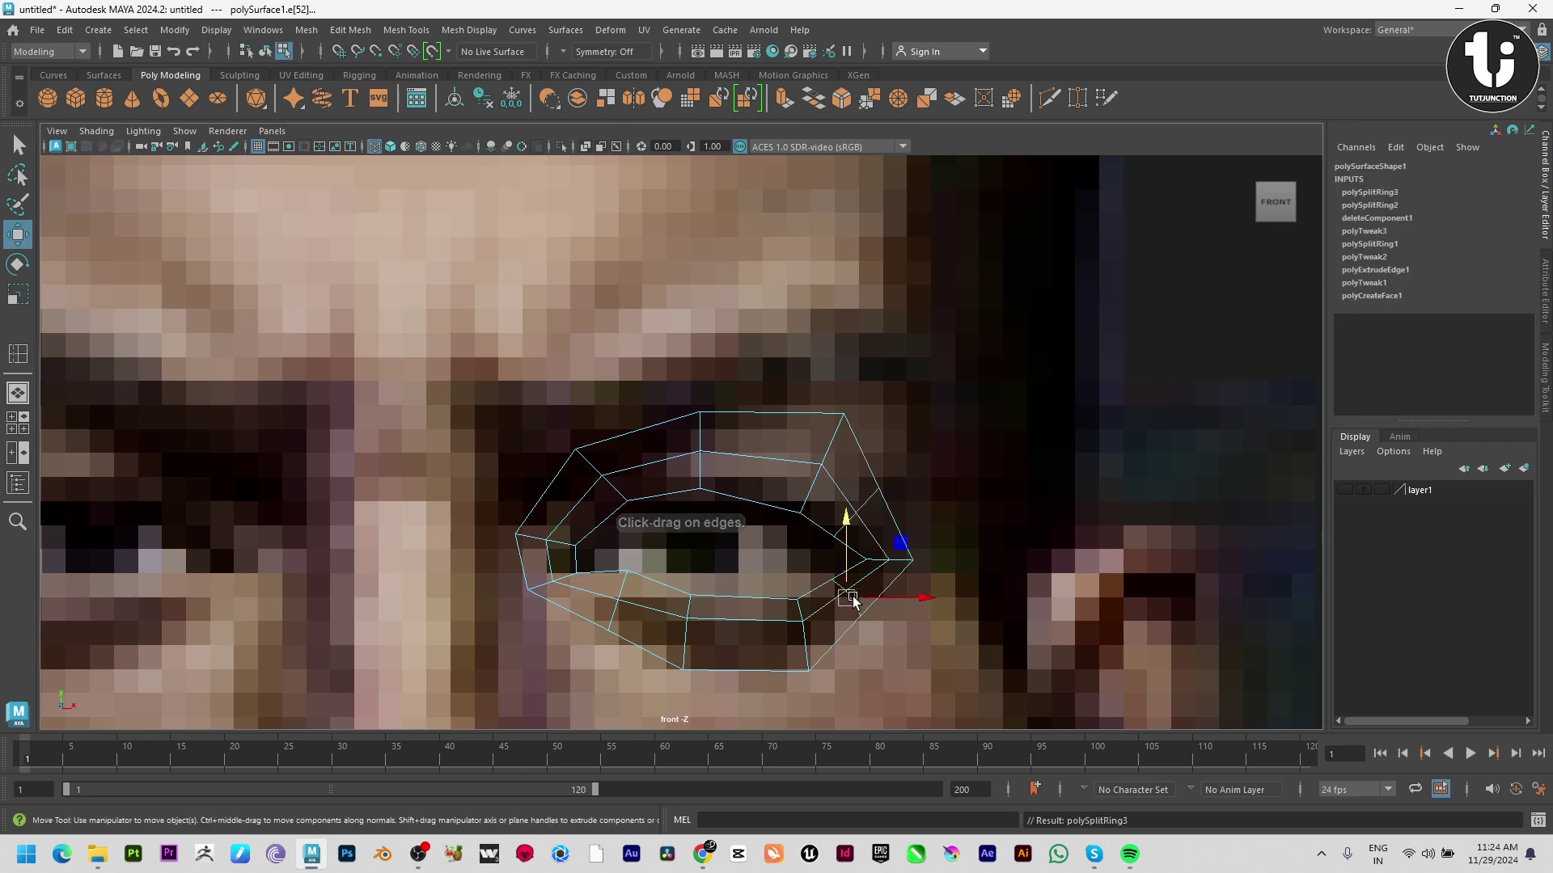
pyautogui.moveTo(850, 594); pyautogui.dragTo(859, 605)
pyautogui.click(866, 503)
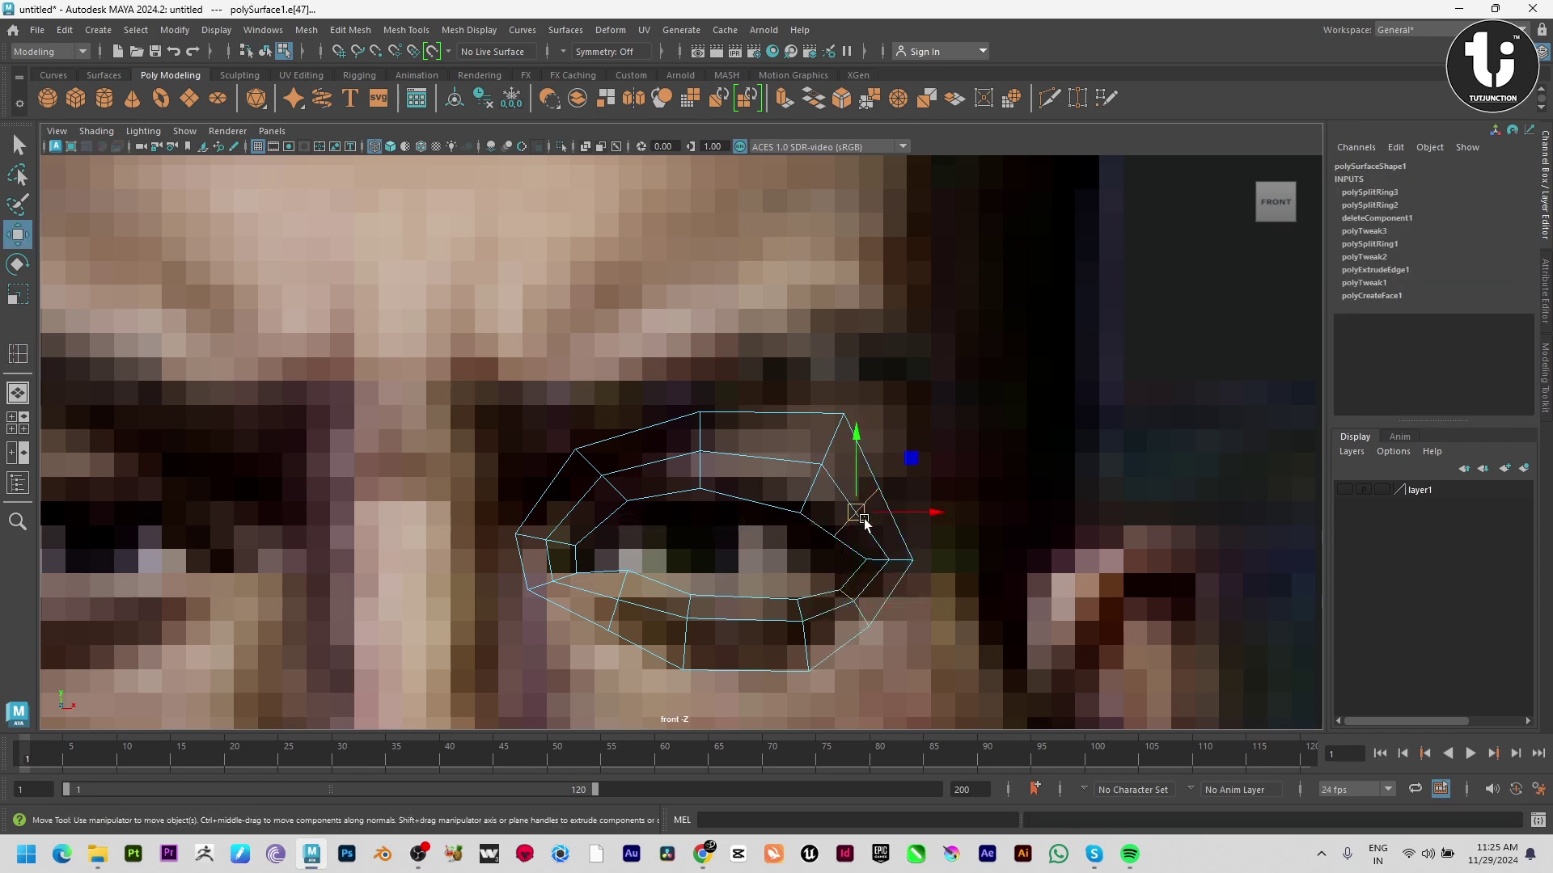
# Push the three vertices running from the outer upper eyelid to the ring's top outer corner slightly back in the side view
pyautogui.press('space')
pyautogui.press('space')
pyautogui.keyDown('alt'); pyautogui.moveTo(792, 546); pyautogui.dragTo(791, 519, button='middle'); pyautogui.keyUp('alt')
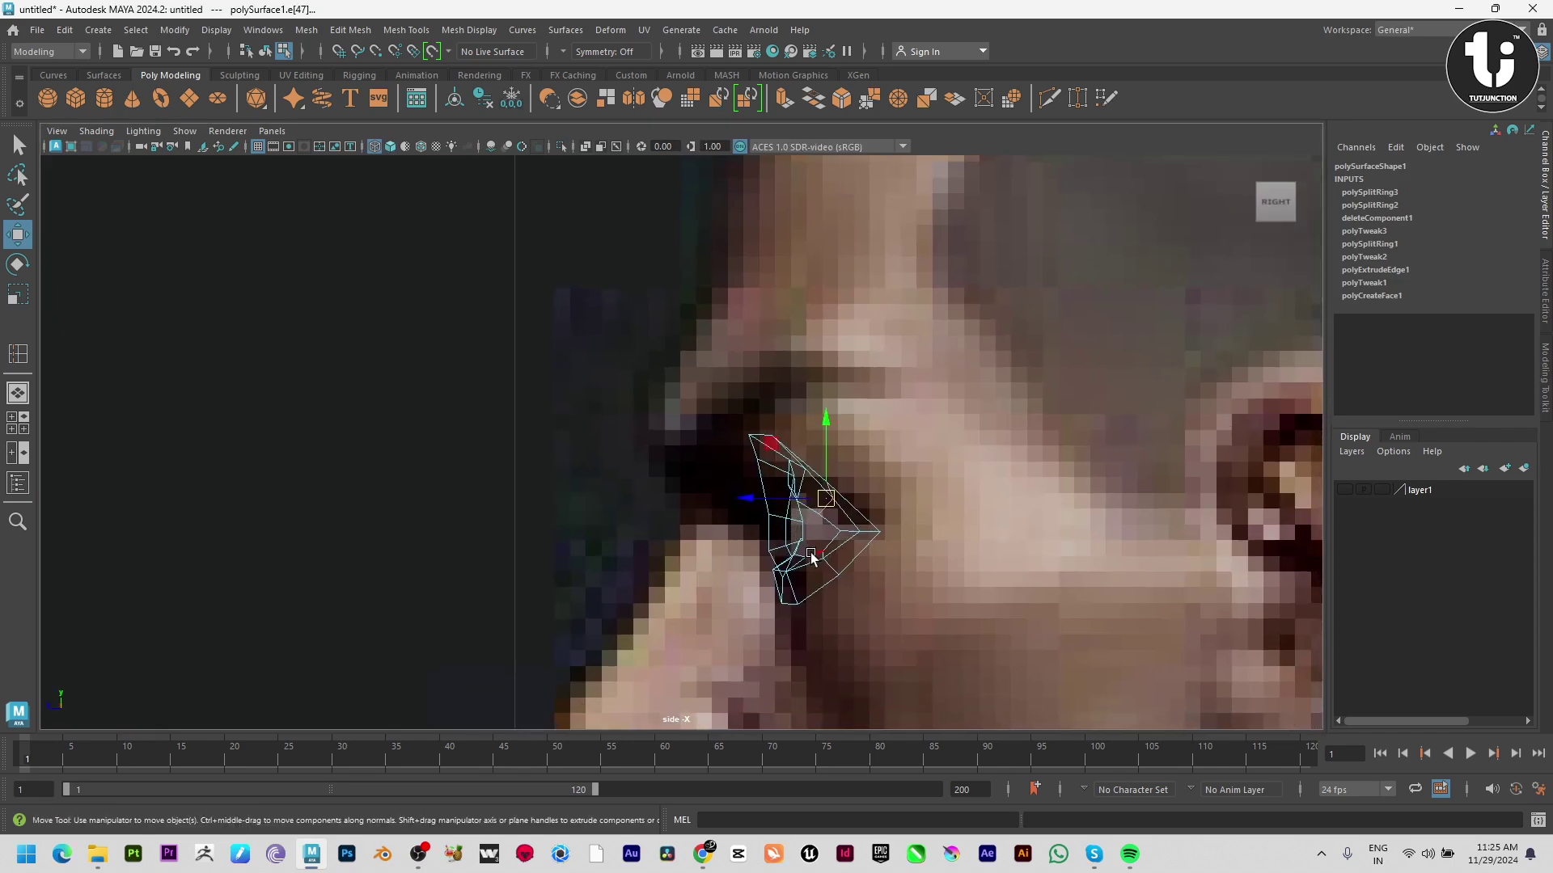
pyautogui.keyDown('alt'); pyautogui.moveTo(810, 550); pyautogui.dragTo(894, 612, button='right'); pyautogui.keyUp('alt')
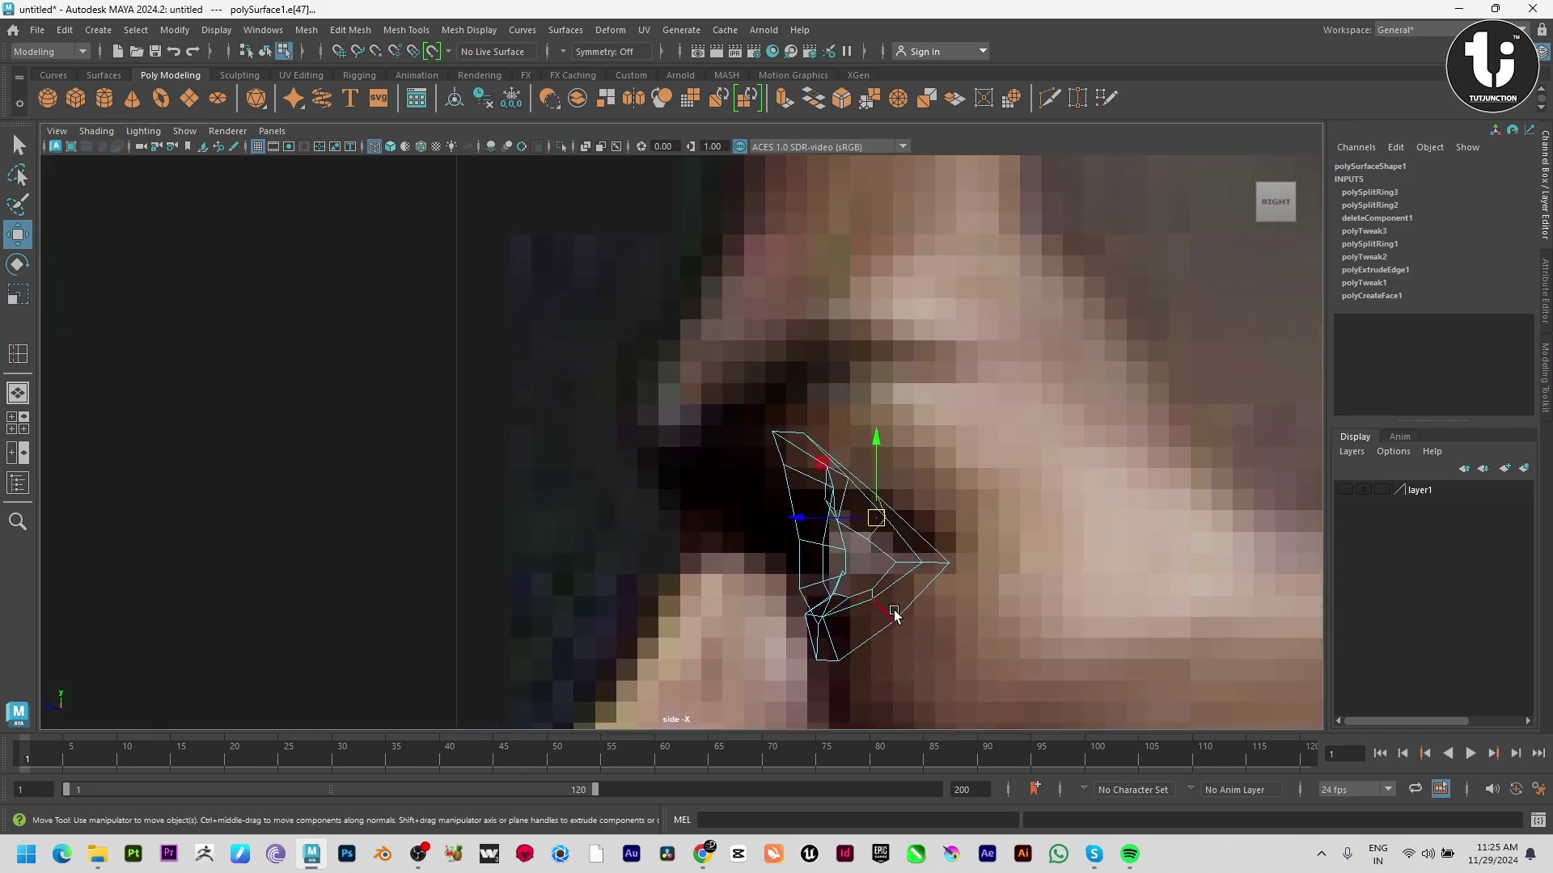
pyautogui.press('F9')
pyautogui.click(837, 525)
pyautogui.keyDown('shift'); pyautogui.doubleClick(846, 488); pyautogui.keyUp('shift')
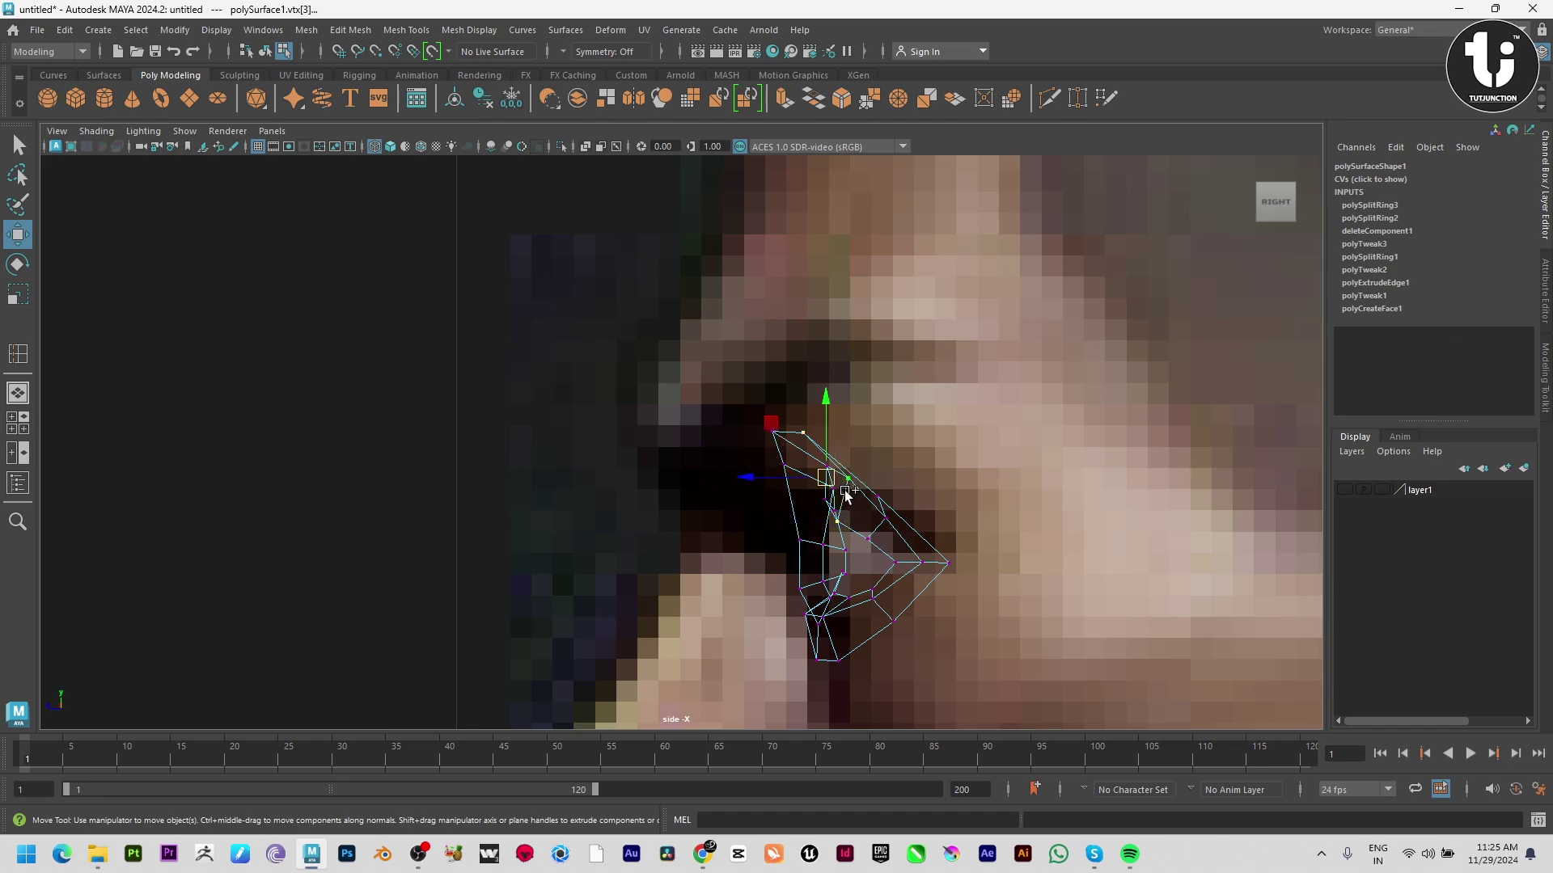
pyautogui.moveTo(746, 478); pyautogui.dragTo(749, 478)
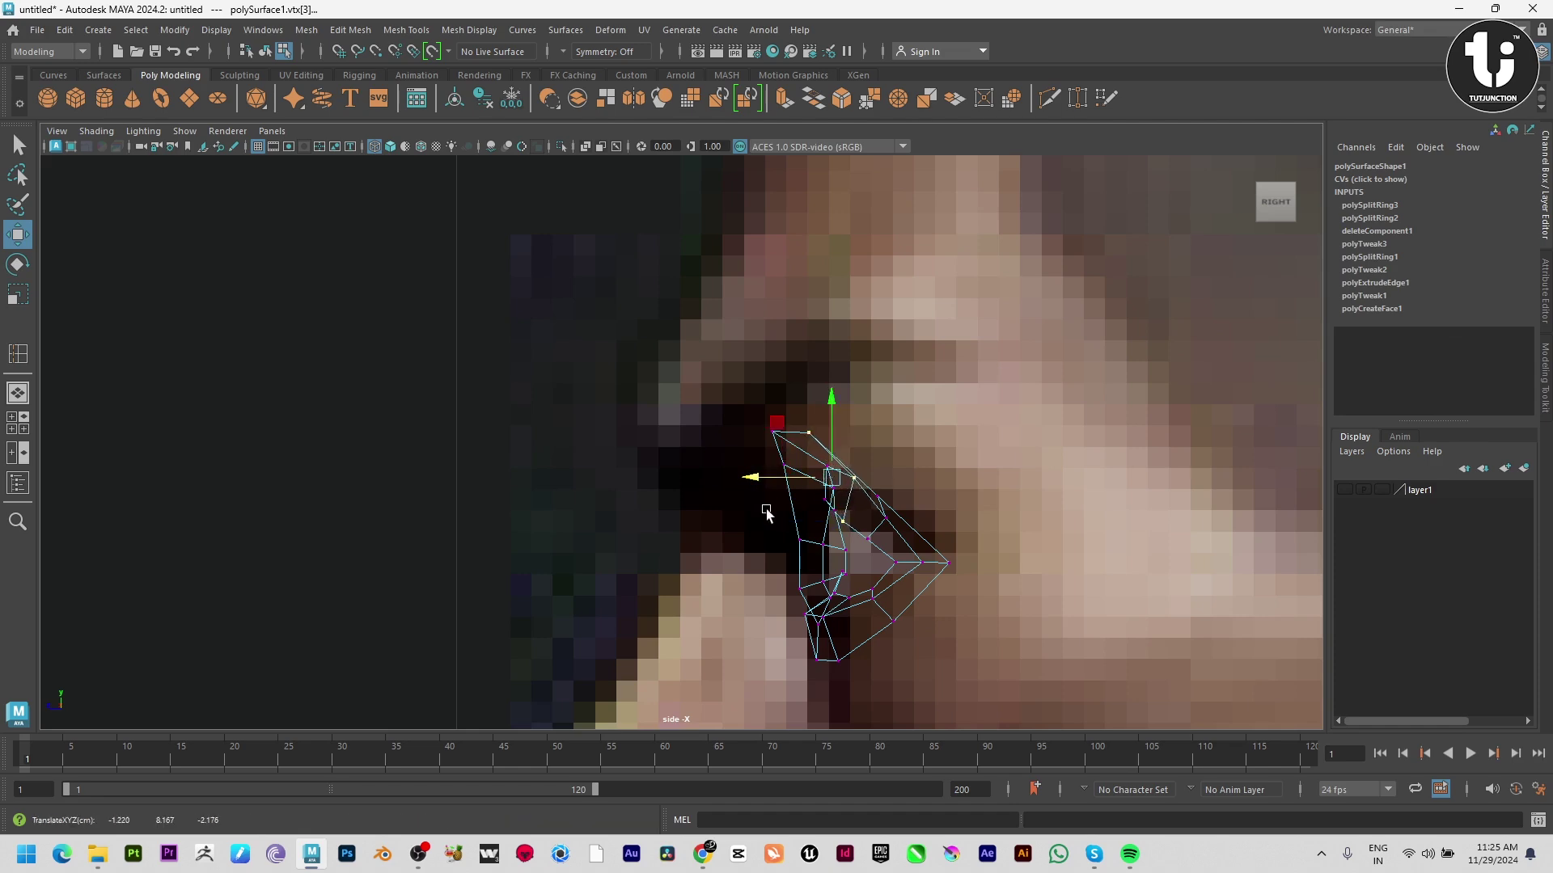
# Move the ring's border vertex above the outer eye corner slightly outward in the front view
pyautogui.press('space')
pyautogui.press('space')
pyautogui.keyDown('alt'); pyautogui.moveTo(644, 596); pyautogui.dragTo(923, 505, button='right'); pyautogui.keyUp('alt')
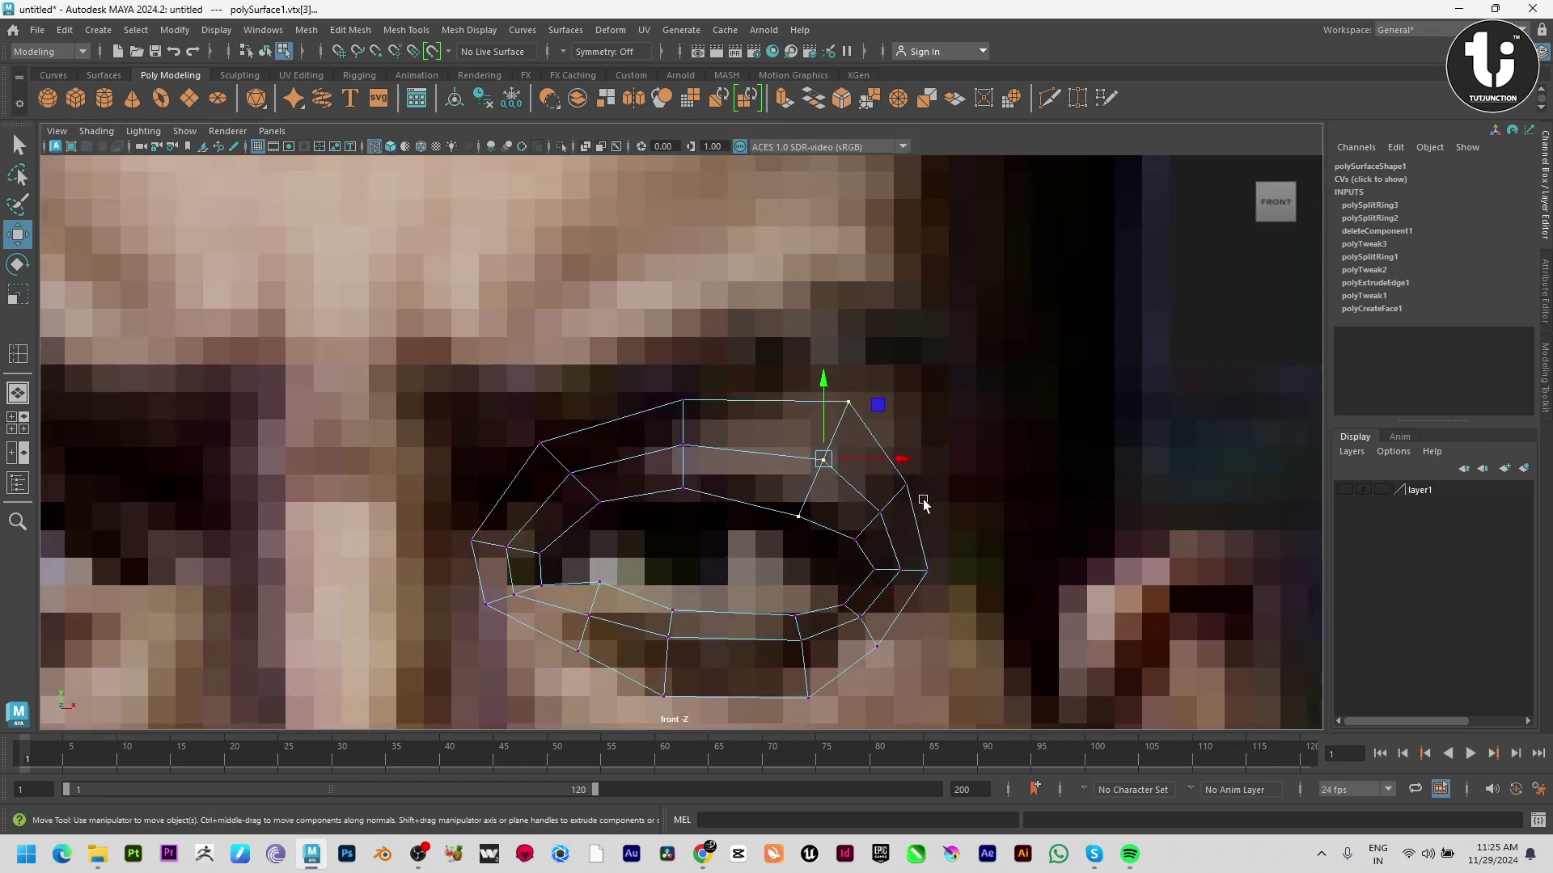
pyautogui.click(910, 485)
pyautogui.keyDown('alt'); pyautogui.moveTo(932, 588); pyautogui.dragTo(1004, 439, button='middle'); pyautogui.keyUp('alt')
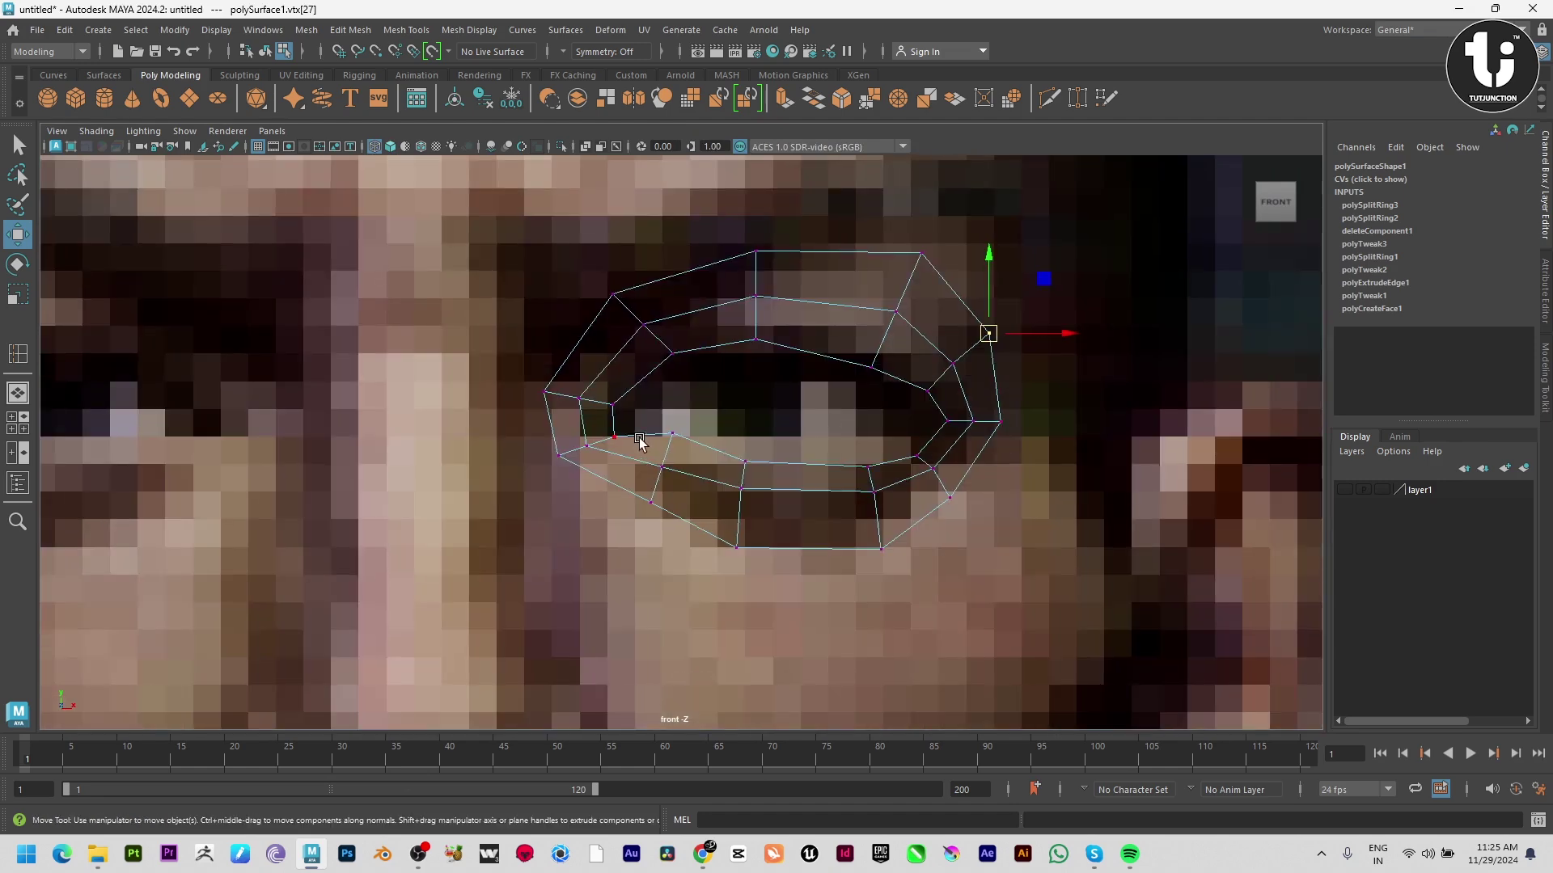
pyautogui.keyDown('alt'); pyautogui.moveTo(724, 516); pyautogui.dragTo(800, 477, button='middle'); pyautogui.keyUp('alt')
# Create a polygon plane about 0.048 wide and 0.18 high over the half of the nose beside the eye ring
pyautogui.press('F8')
pyautogui.scroll(-6, 826, 435)
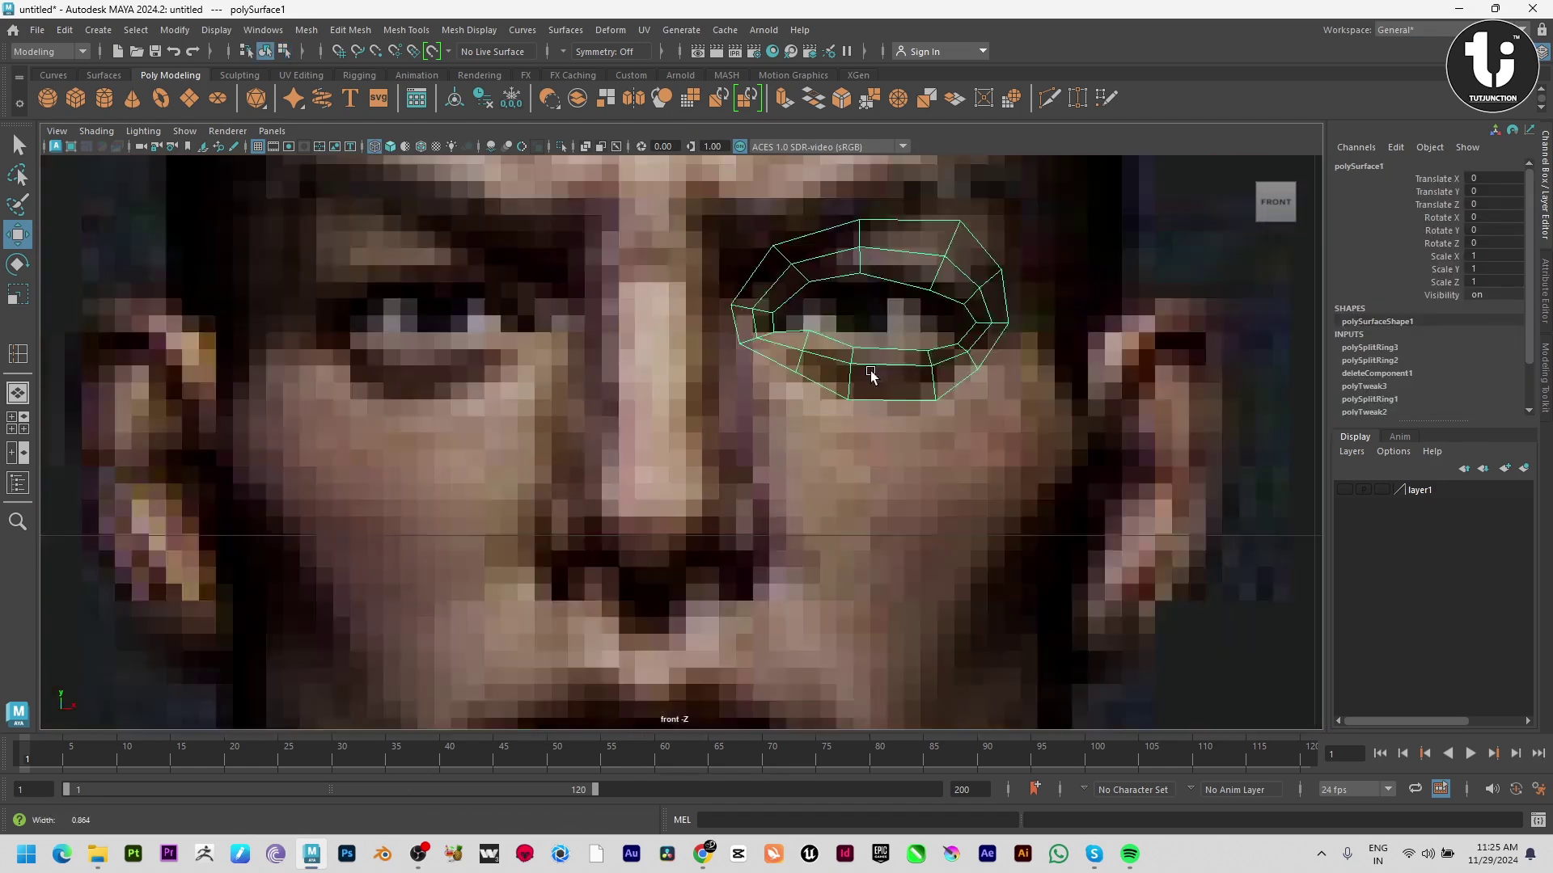
pyautogui.scroll(3, 744, 517)
pyautogui.scroll(3, 744, 516)
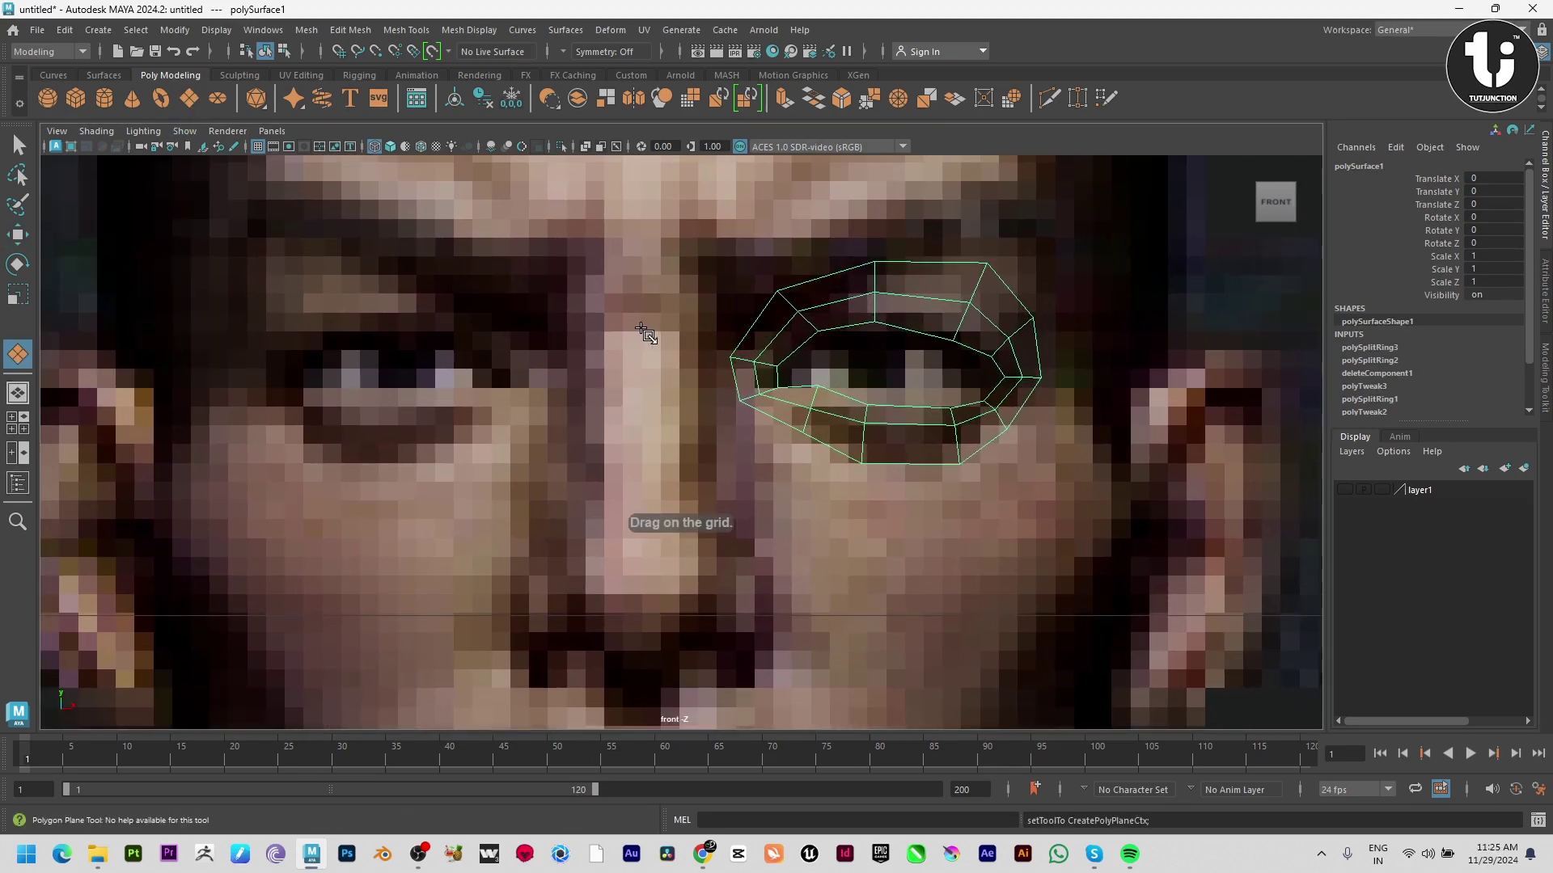
pyautogui.moveTo(637, 326); pyautogui.dragTo(716, 645)
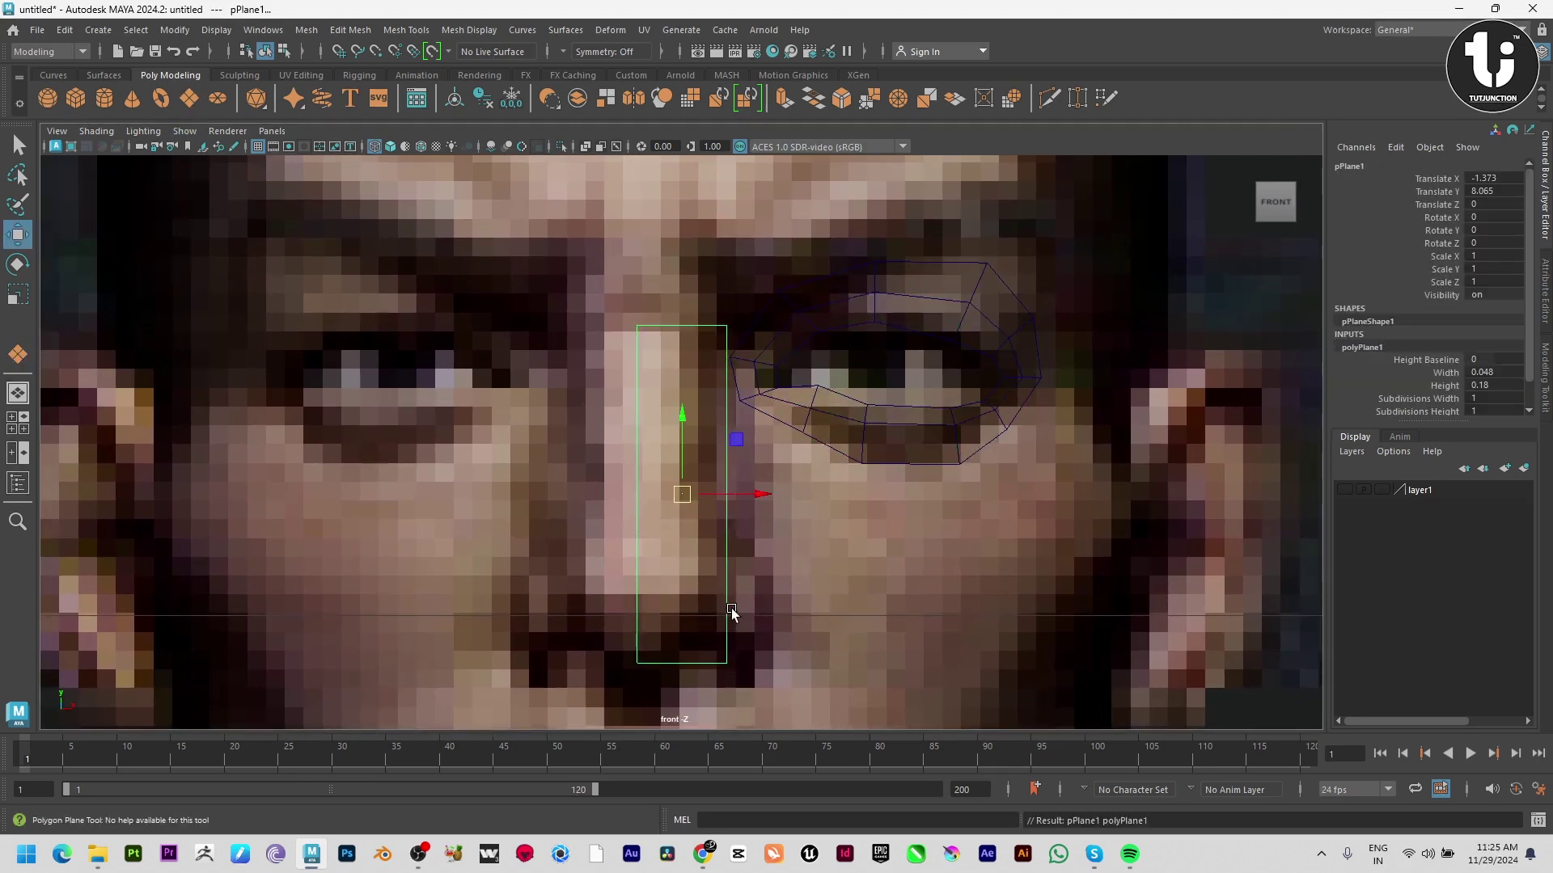
# Move the nose plane's lower outer vertex toward the nostril and its upper outer vertex slightly down and inward
pyautogui.moveTo(725, 582); pyautogui.dragTo(646, 565, button='right')
pyautogui.moveTo(683, 600); pyautogui.dragTo(763, 640)
pyautogui.keyDown('alt'); pyautogui.moveTo(681, 405); pyautogui.dragTo(713, 531, button='middle'); pyautogui.keyUp('alt')
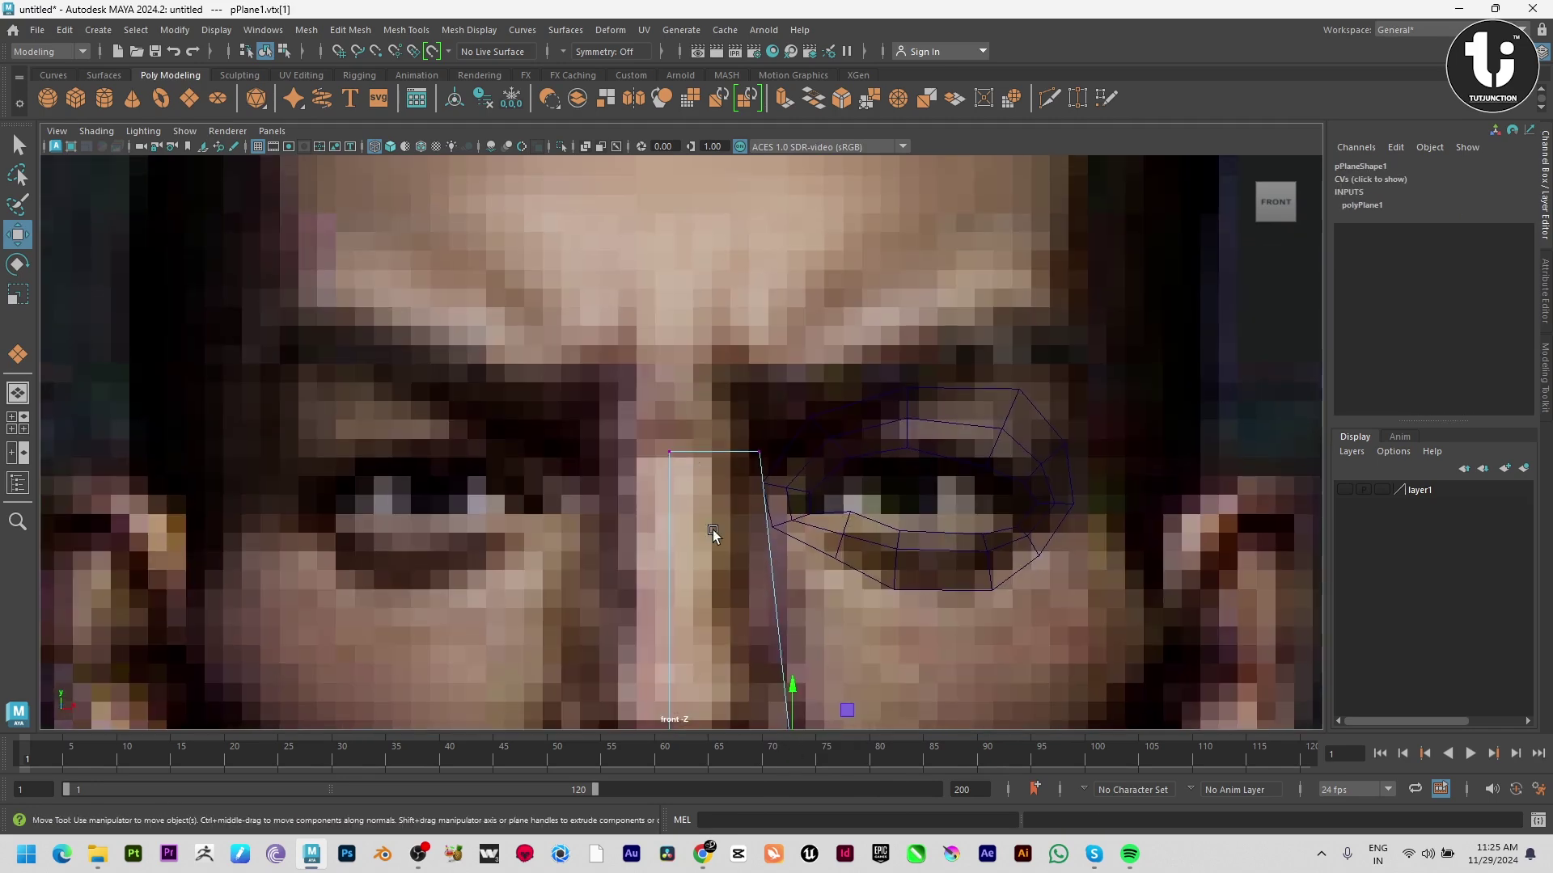
pyautogui.moveTo(762, 455); pyautogui.dragTo(755, 477)
pyautogui.keyDown('alt'); pyautogui.moveTo(665, 500); pyautogui.dragTo(645, 406, button='middle'); pyautogui.keyUp('alt')
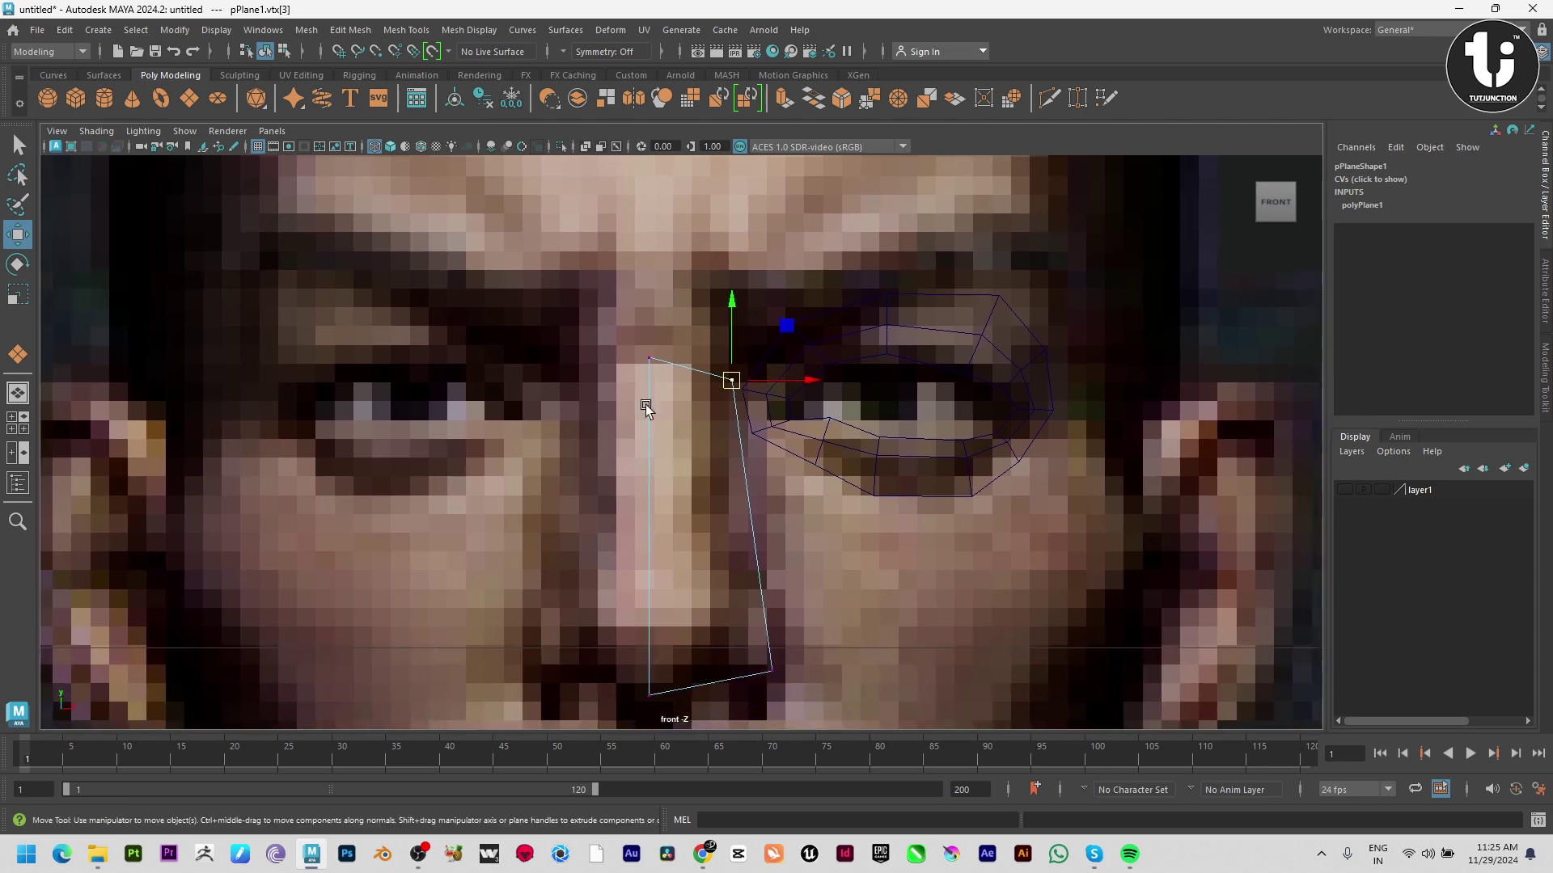
# Move all four vertices of the nose plane back in the side view onto the nose of the side reference
pyautogui.moveTo(591, 330); pyautogui.dragTo(867, 792)
pyautogui.press('space')
pyautogui.press('space')
pyautogui.scroll(-5, 676, 444)
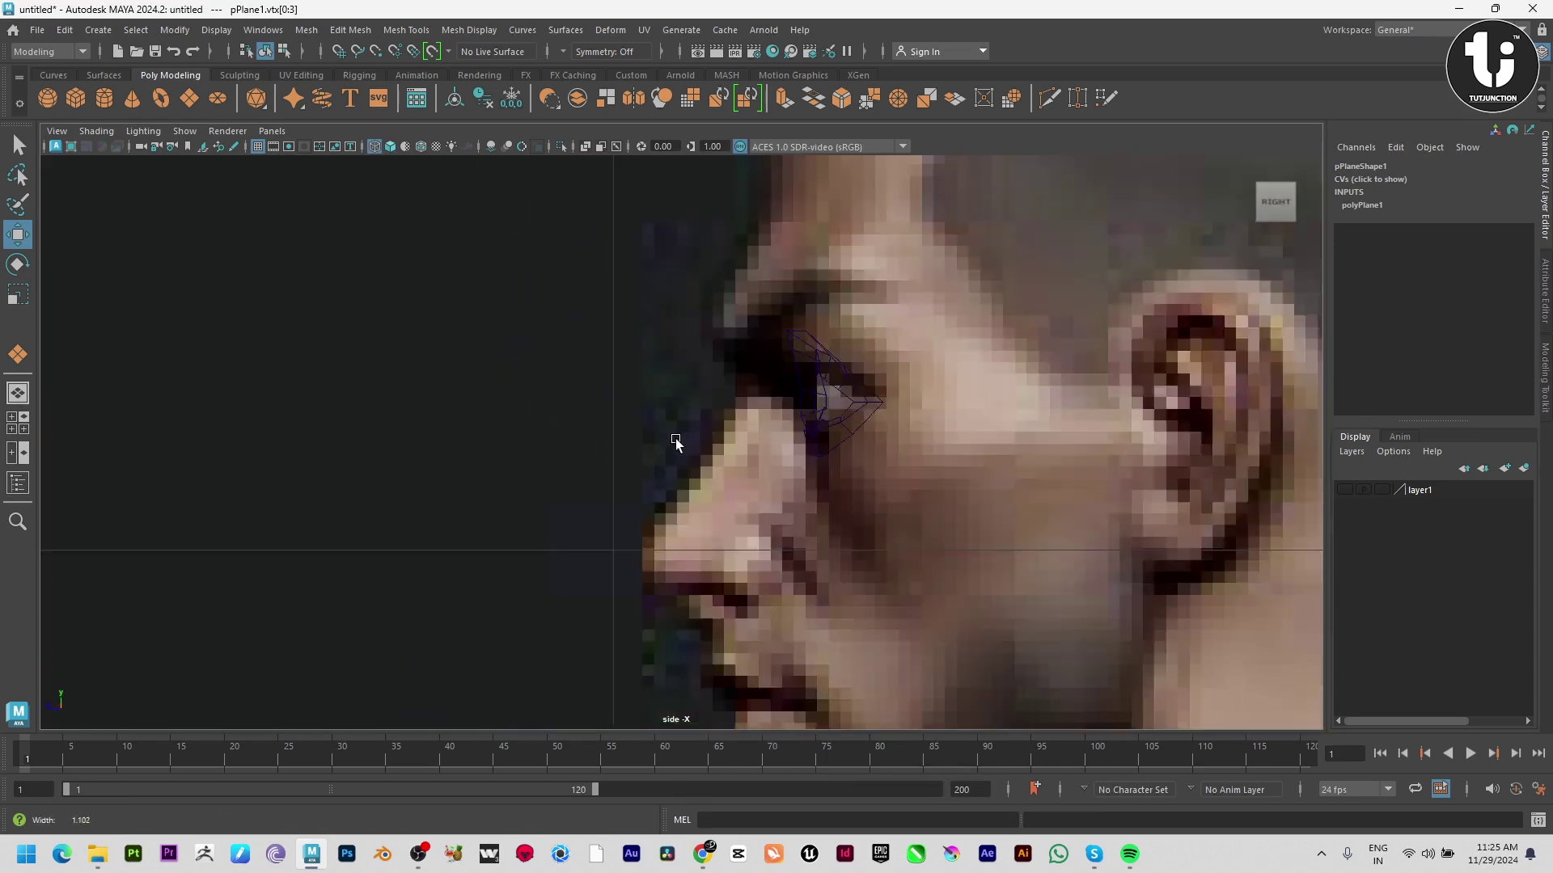
pyautogui.moveTo(170, 453); pyautogui.dragTo(585, 479)
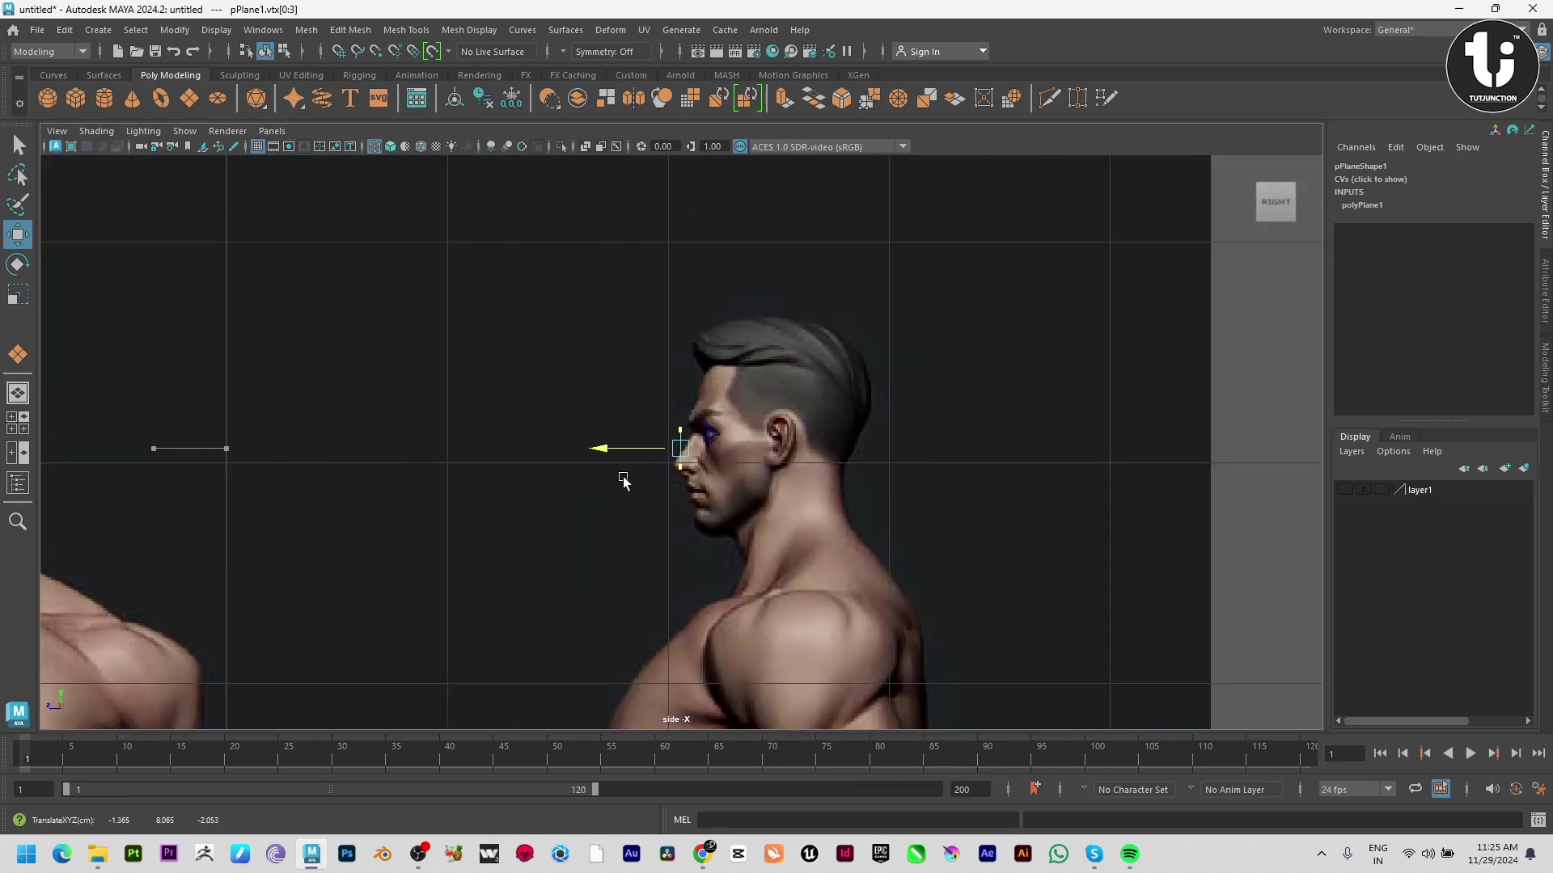
pyautogui.scroll(5, 620, 478)
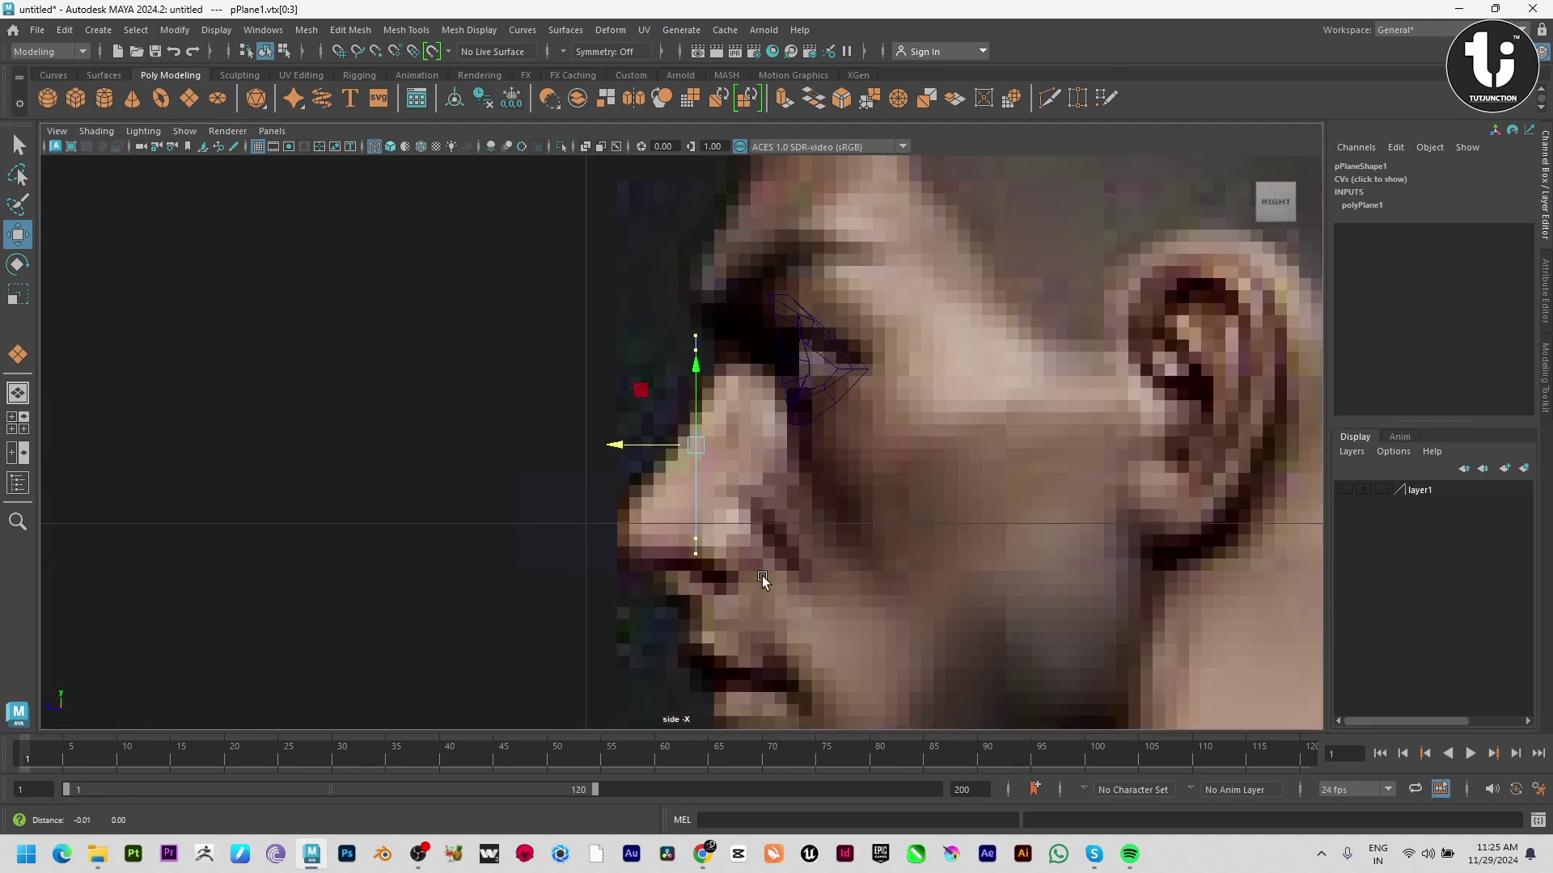
# Move the nose plane's two upper vertices back in the side view to follow the slope of the nose bridge
pyautogui.scroll(2, 759, 582)
pyautogui.keyDown('ctrl'); pyautogui.moveTo(667, 501); pyautogui.dragTo(733, 599); pyautogui.keyUp('ctrl')
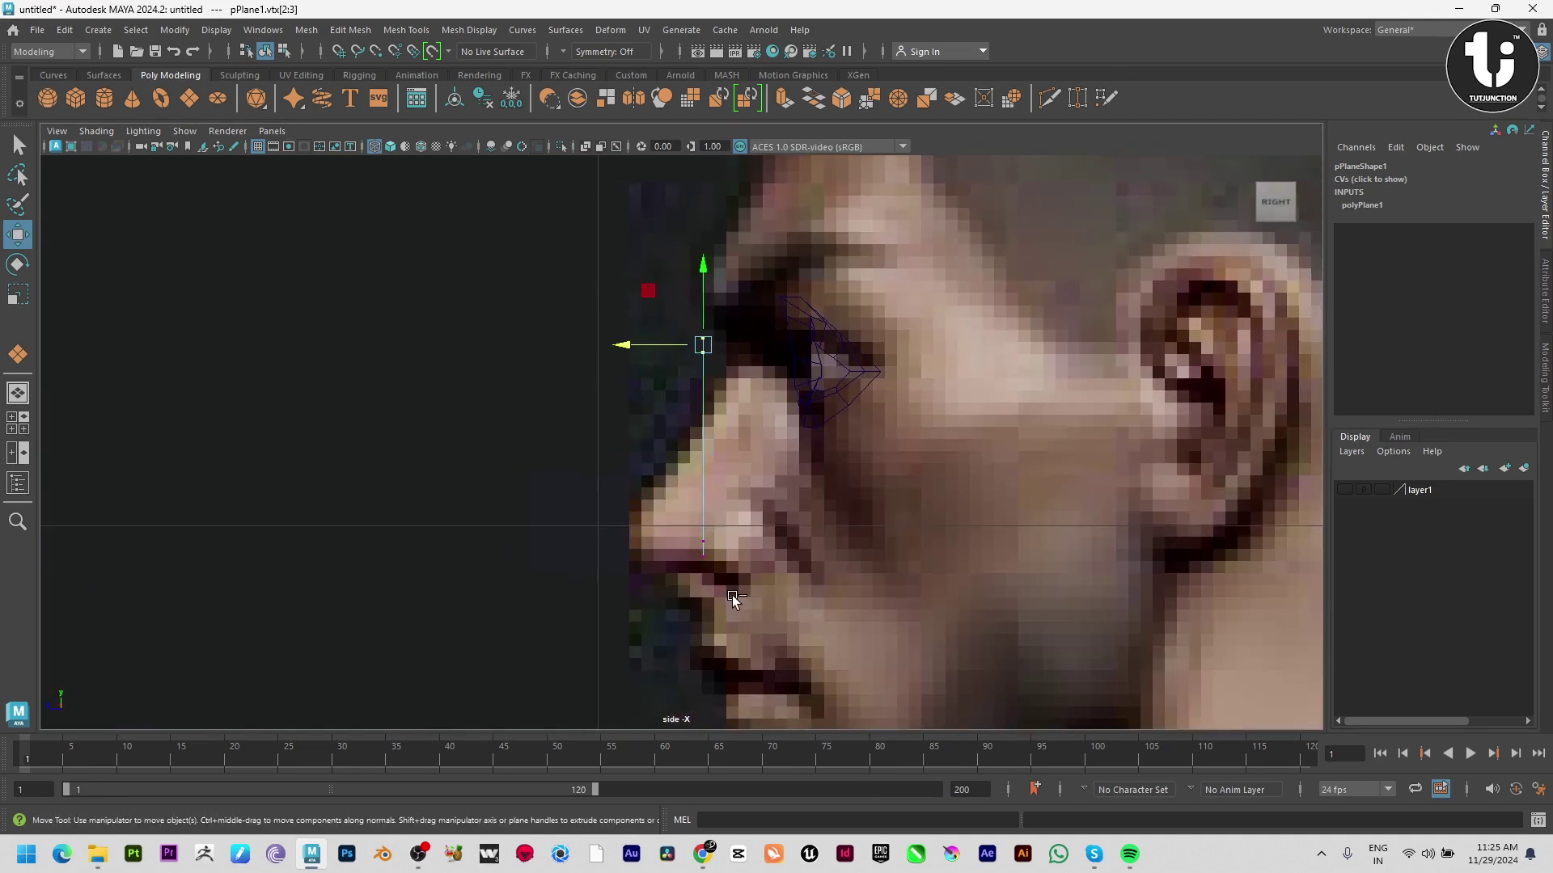
pyautogui.moveTo(633, 346); pyautogui.dragTo(672, 349)
pyautogui.press('space')
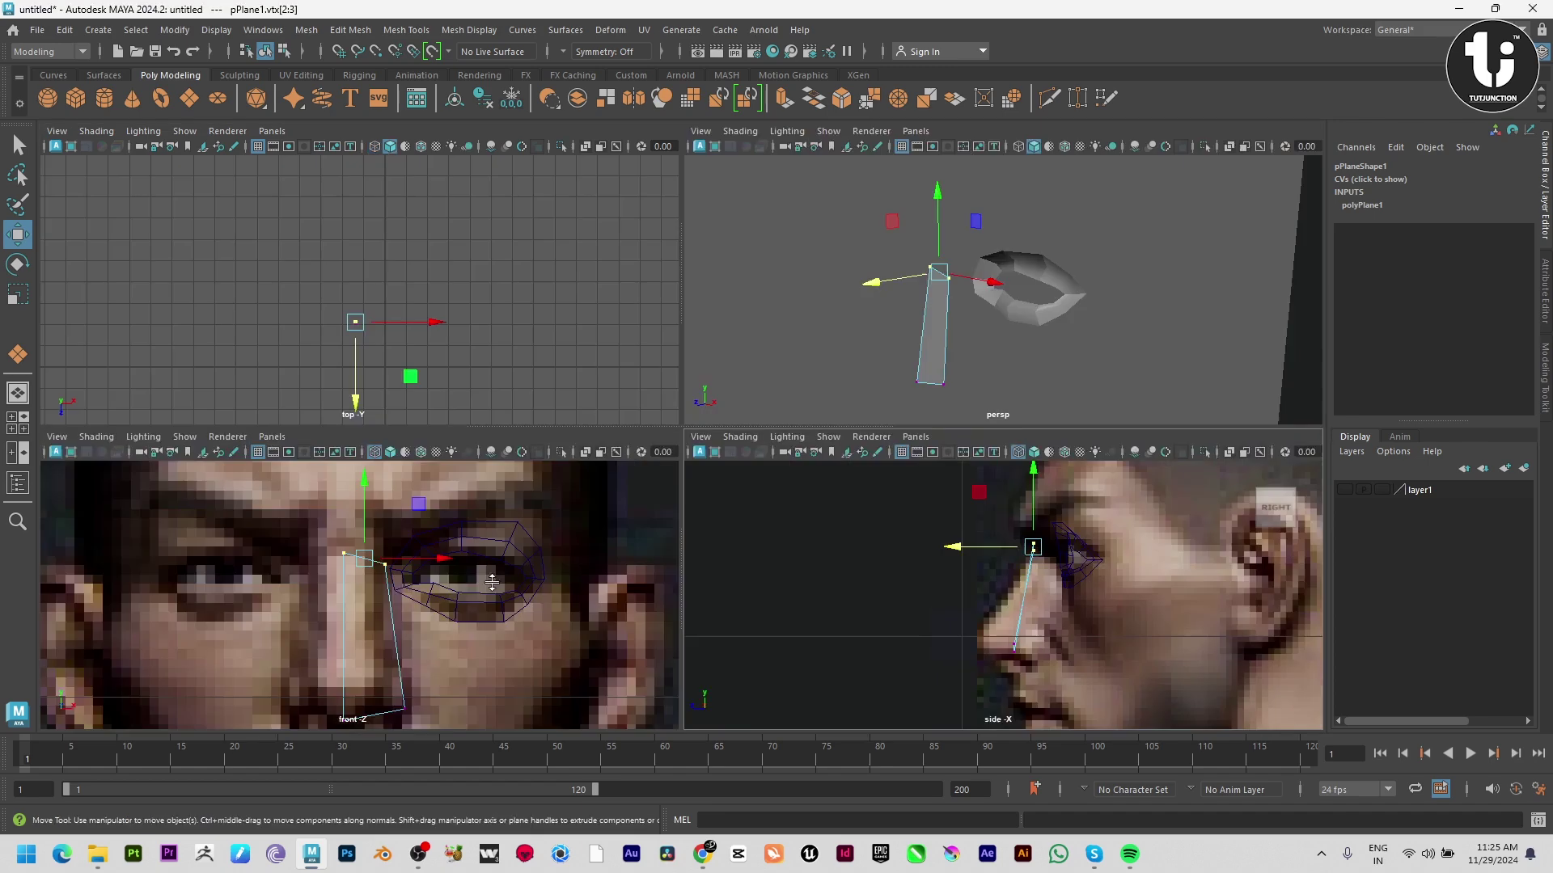
# Move the nose plane's two outer vertices back in the side view, taking the lower one slightly further back
pyautogui.moveTo(452, 634); pyautogui.dragTo(377, 533)
pyautogui.keyDown('shift'); pyautogui.moveTo(399, 649); pyautogui.dragTo(505, 720); pyautogui.keyUp('shift')
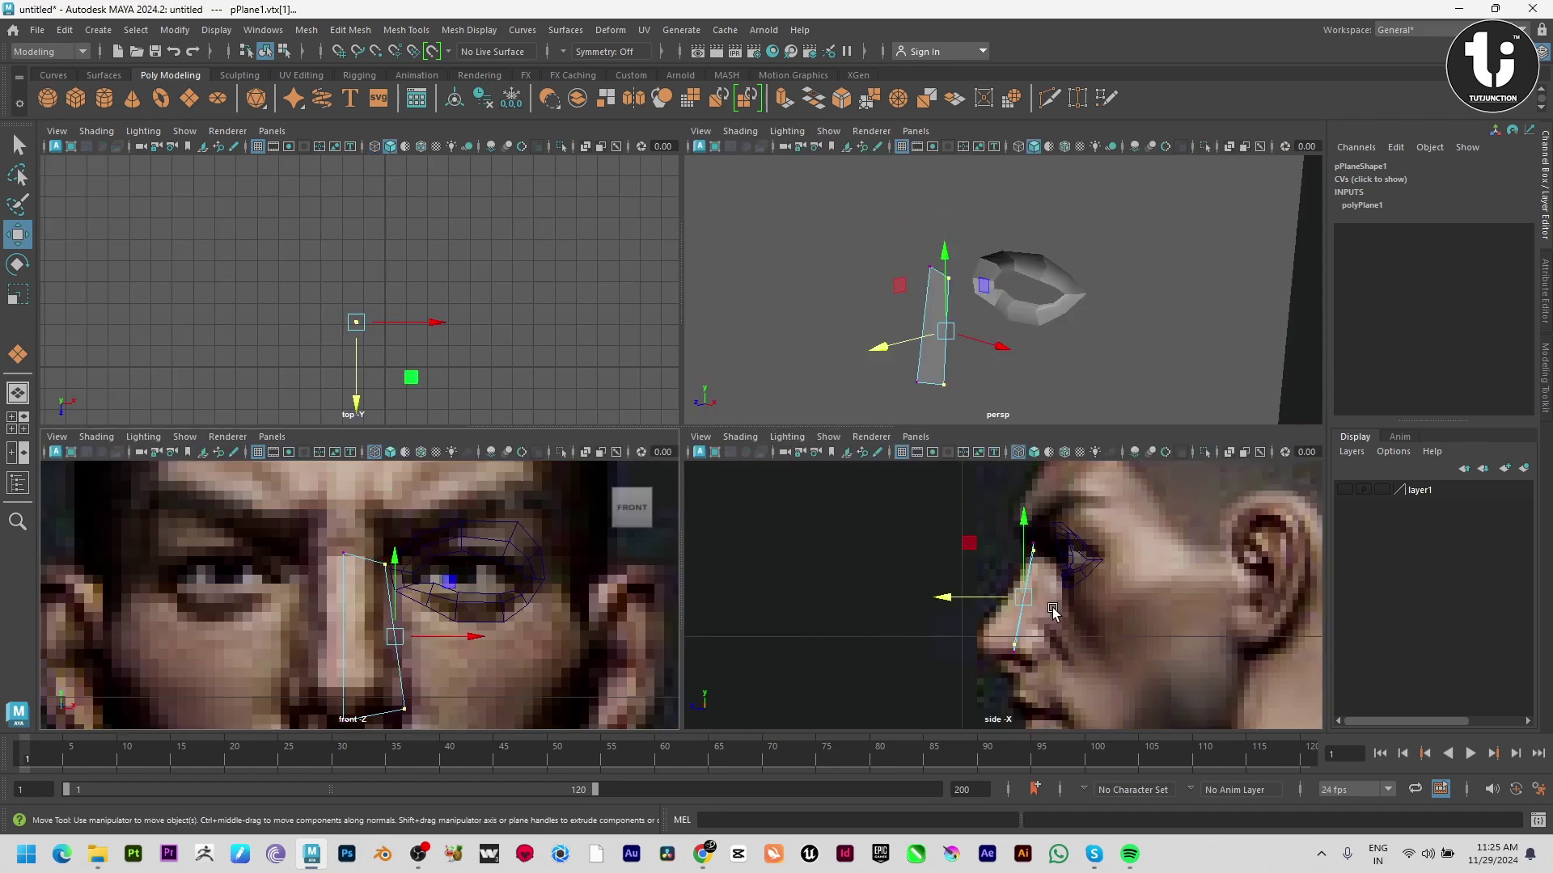
pyautogui.press('space')
pyautogui.scroll(3, 614, 517)
pyautogui.moveTo(647, 516); pyautogui.dragTo(692, 520)
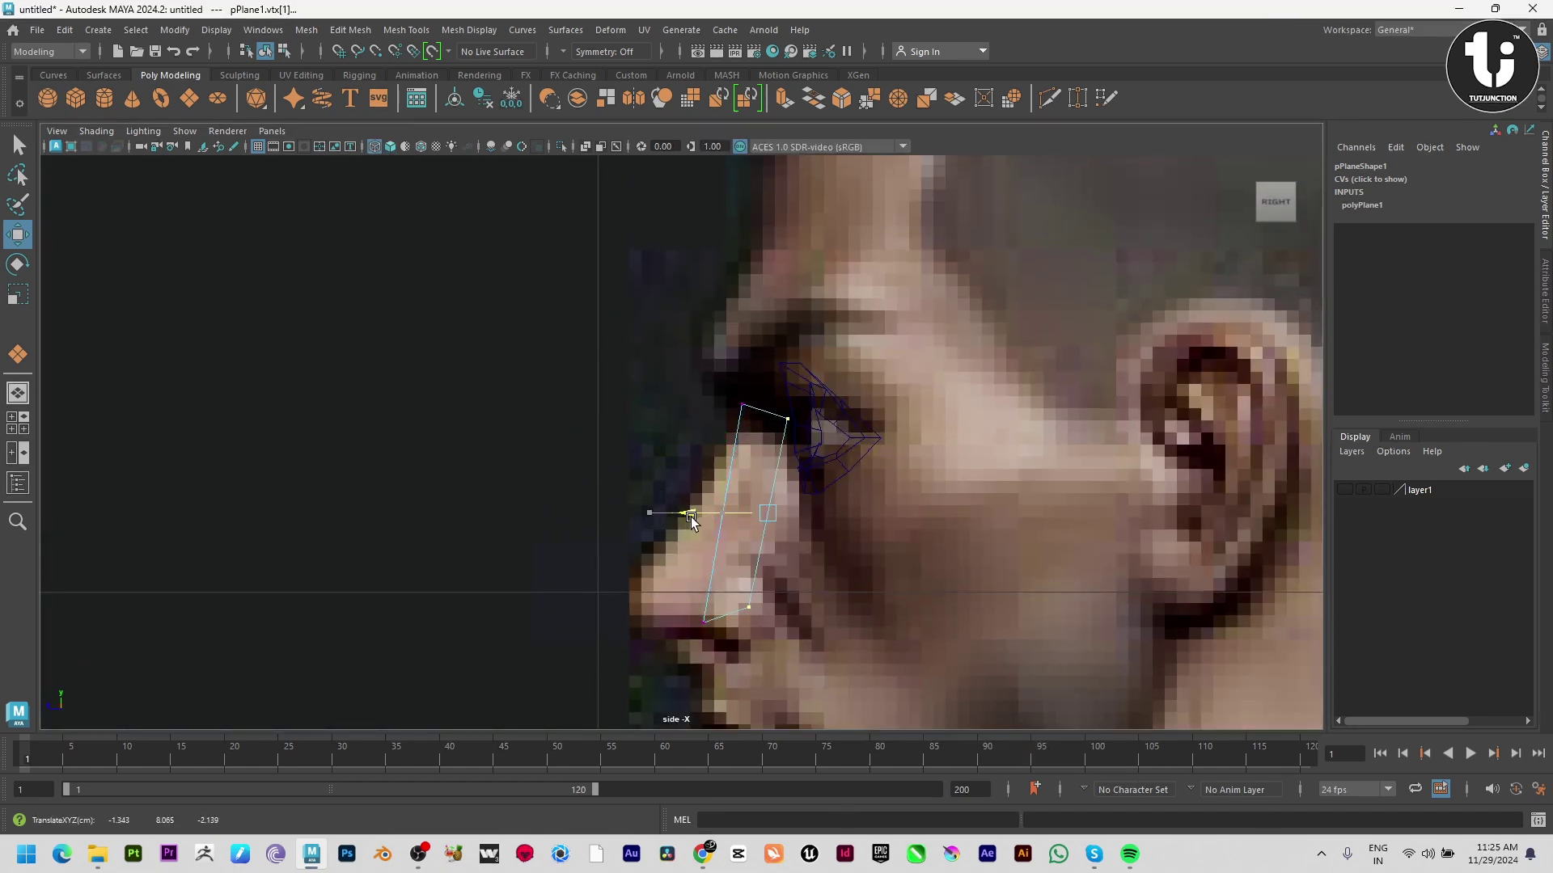
pyautogui.keyDown('ctrl'); pyautogui.moveTo(628, 350); pyautogui.dragTo(879, 478); pyautogui.keyUp('ctrl')
pyautogui.moveTo(710, 609); pyautogui.dragTo(715, 609)
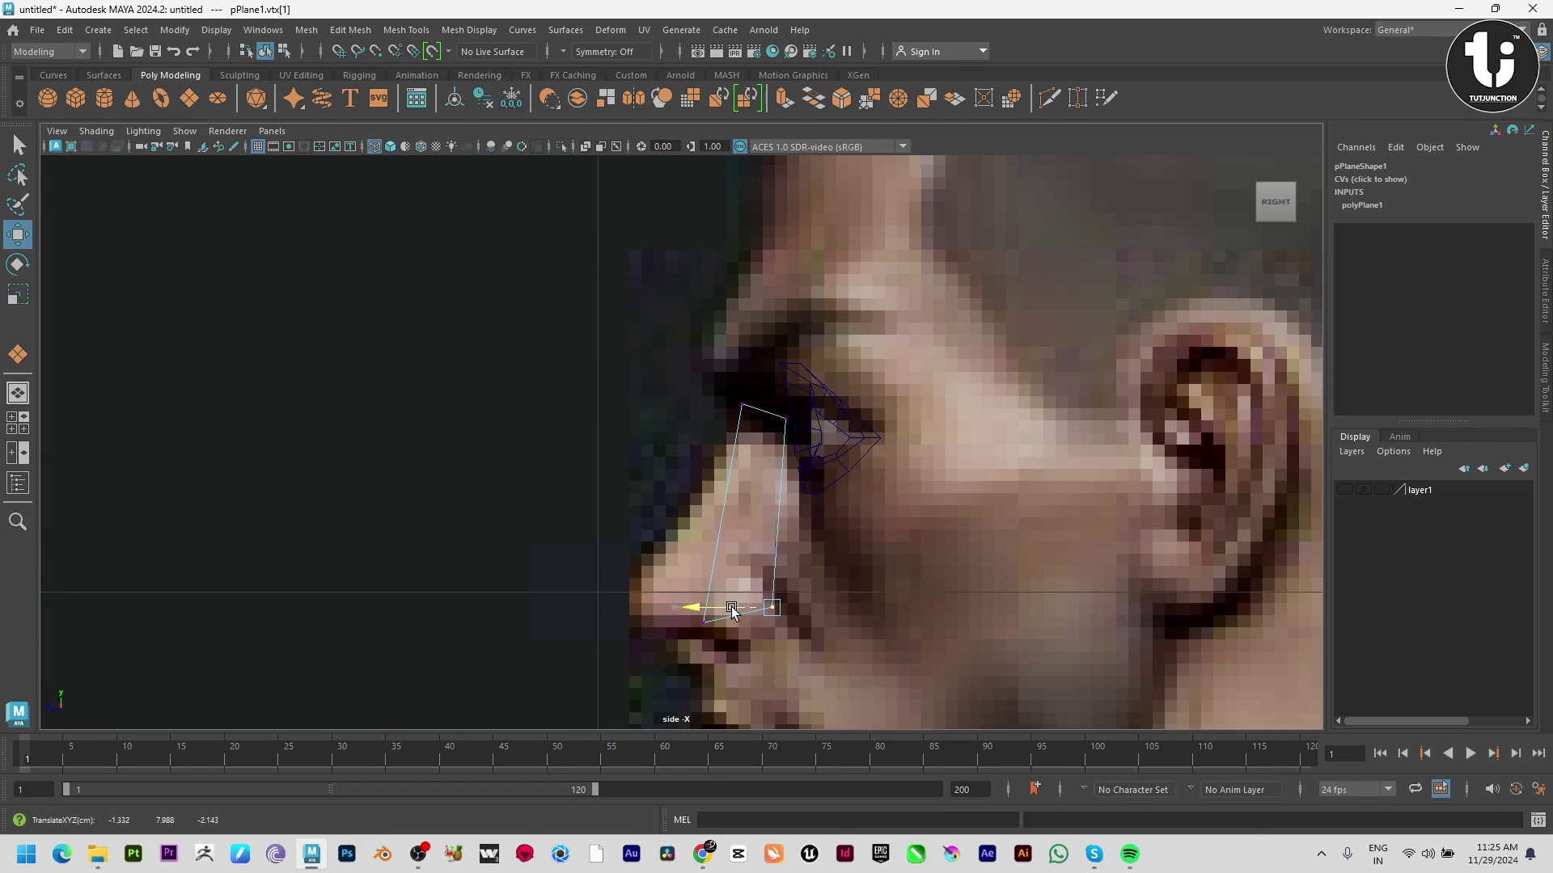
# Insert two lengthwise edge loops into the nose plane in the front view
pyautogui.moveTo(782, 491); pyautogui.dragTo(829, 433, button='right')
pyautogui.press('space')
pyautogui.press('space')
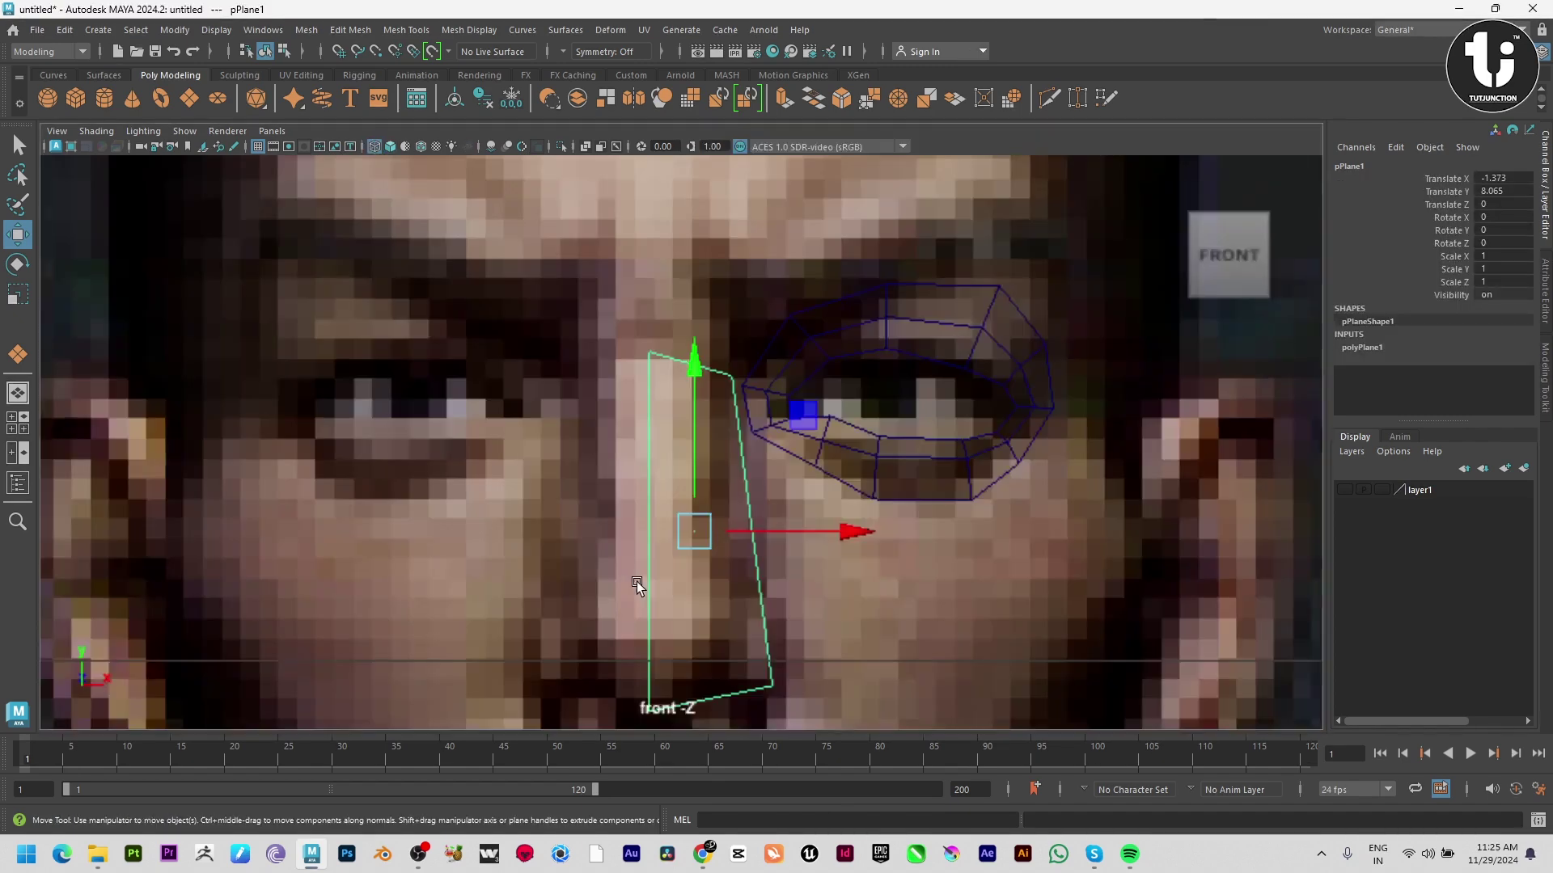
pyautogui.keyDown('shift'); pyautogui.moveTo(755, 489); pyautogui.dragTo(654, 438, button='right'); pyautogui.keyUp('shift')
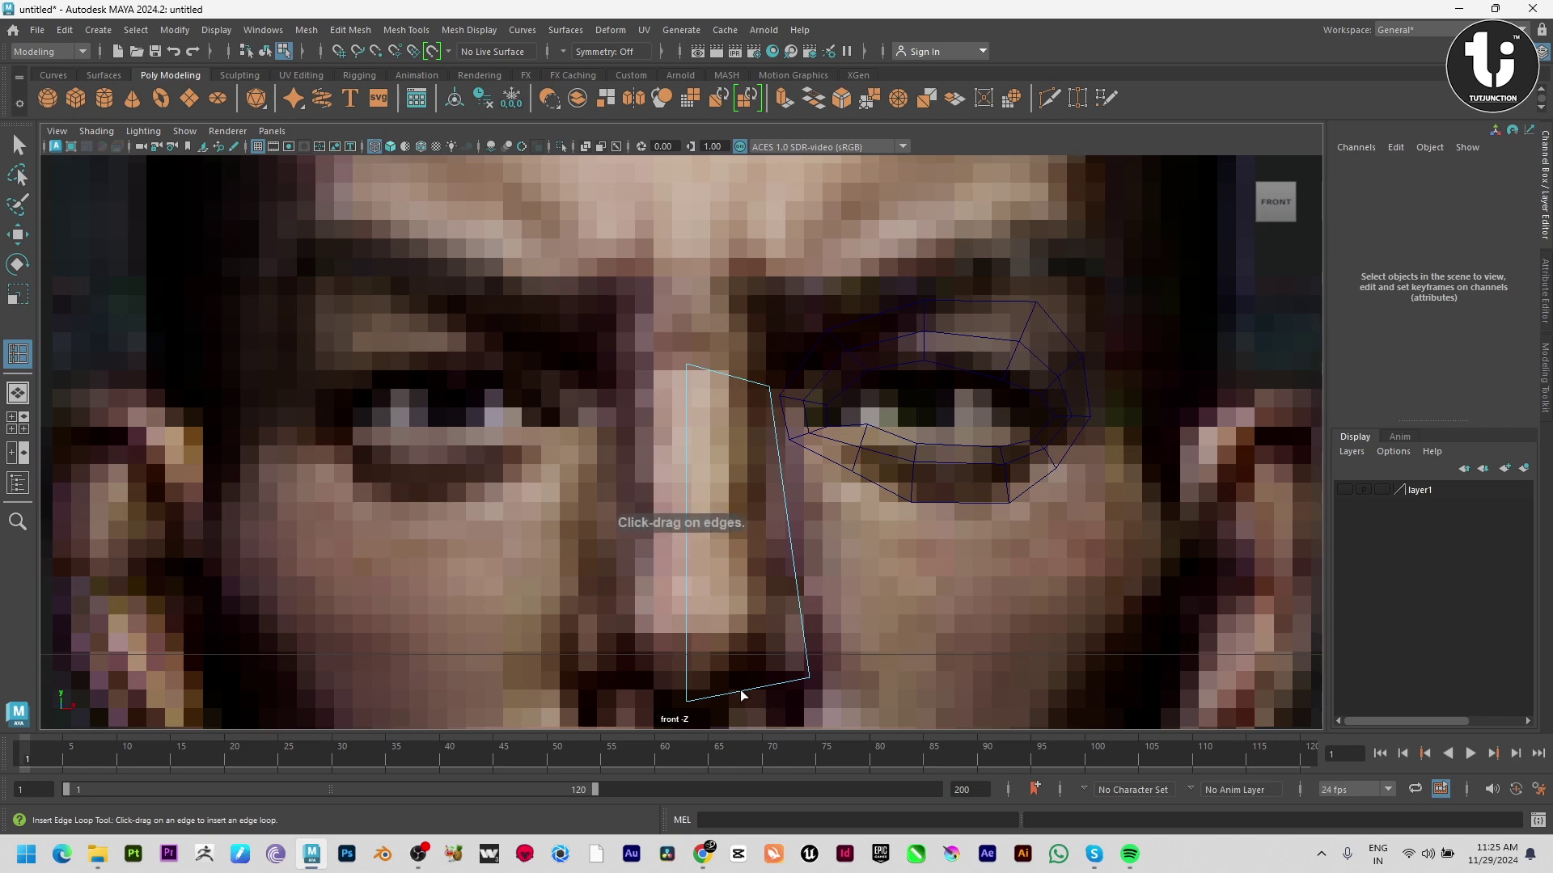
pyautogui.moveTo(738, 692); pyautogui.dragTo(727, 693)
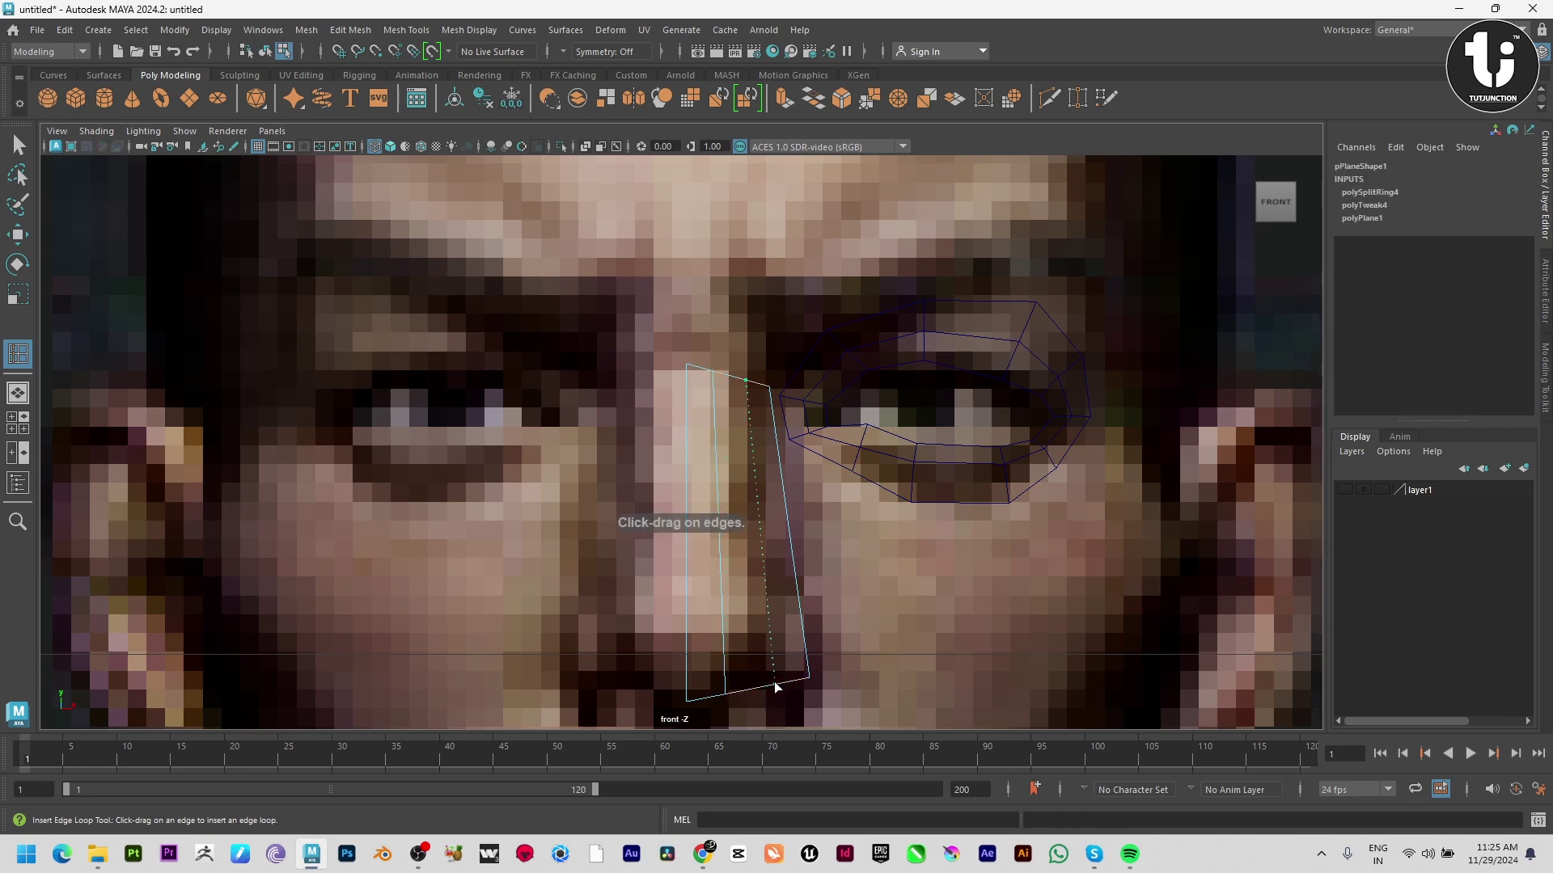
pyautogui.click(776, 683)
# Insert four crosswise edge loops along the nose plane, spaced more closely toward the nostril
pyautogui.click(774, 647)
pyautogui.click(762, 595)
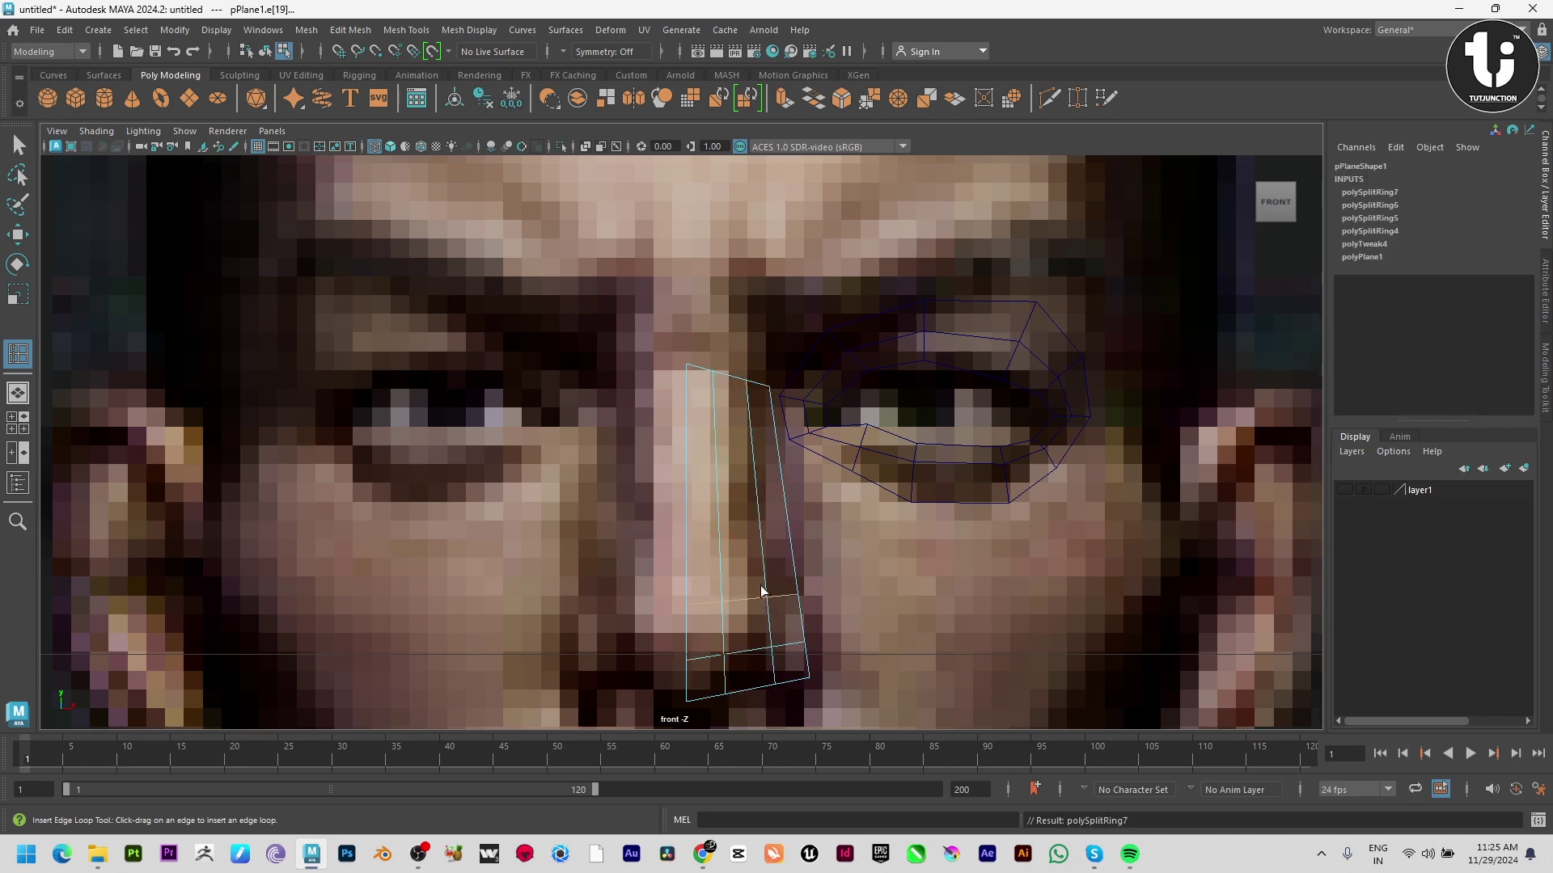
pyautogui.click(755, 532)
pyautogui.click(753, 465)
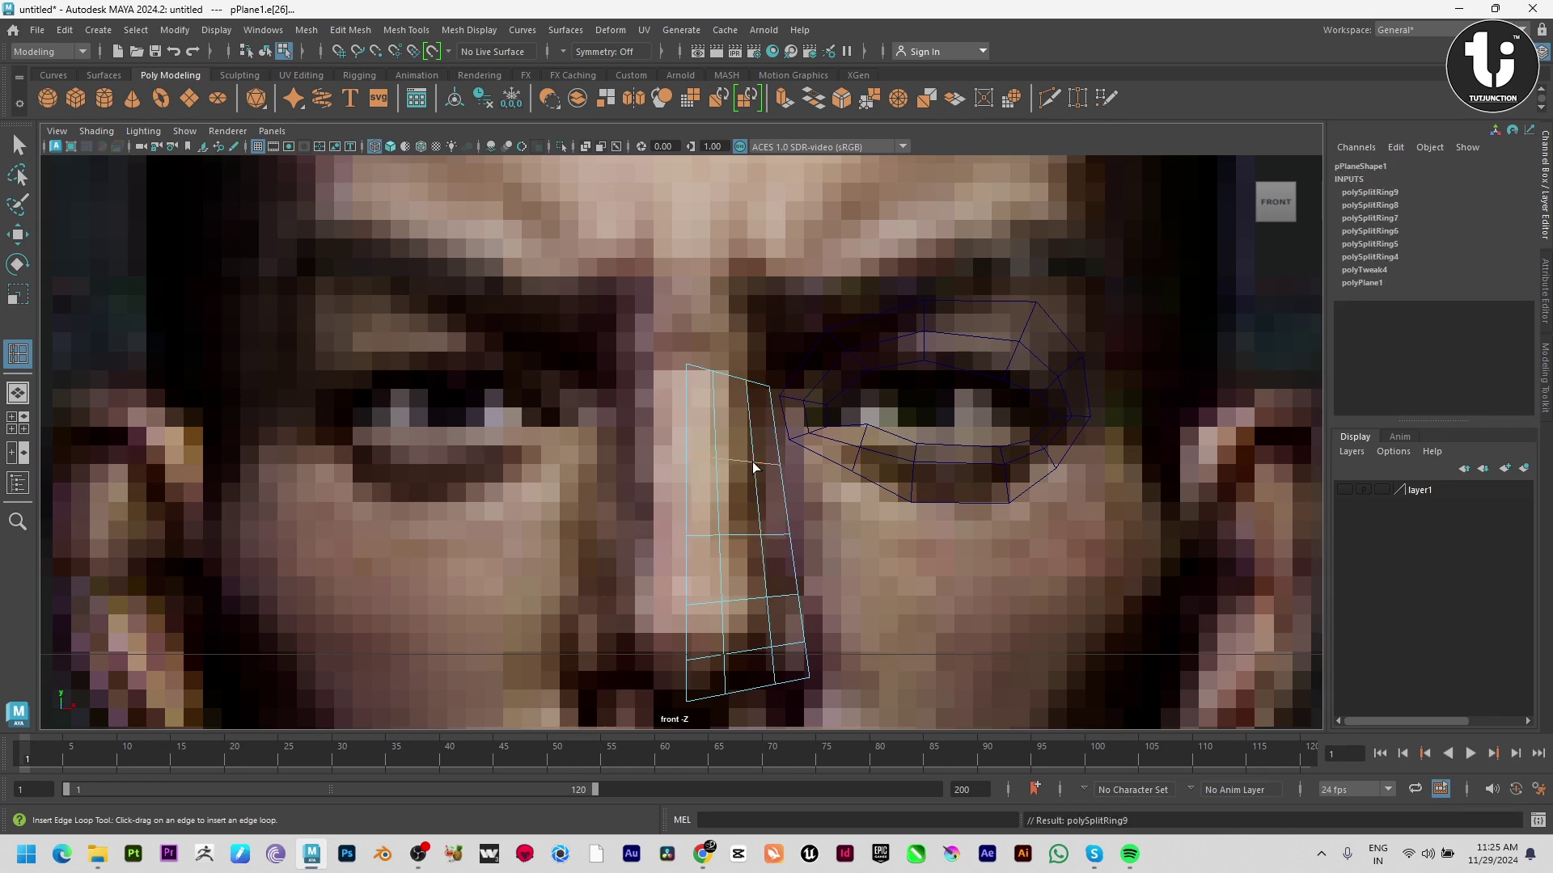
# In the side view, pull a lower centre-line vertex forward to the nose tip and the two bottom vertices down to the nose base
pyautogui.press('w')
pyautogui.press('space')
pyautogui.press('space')
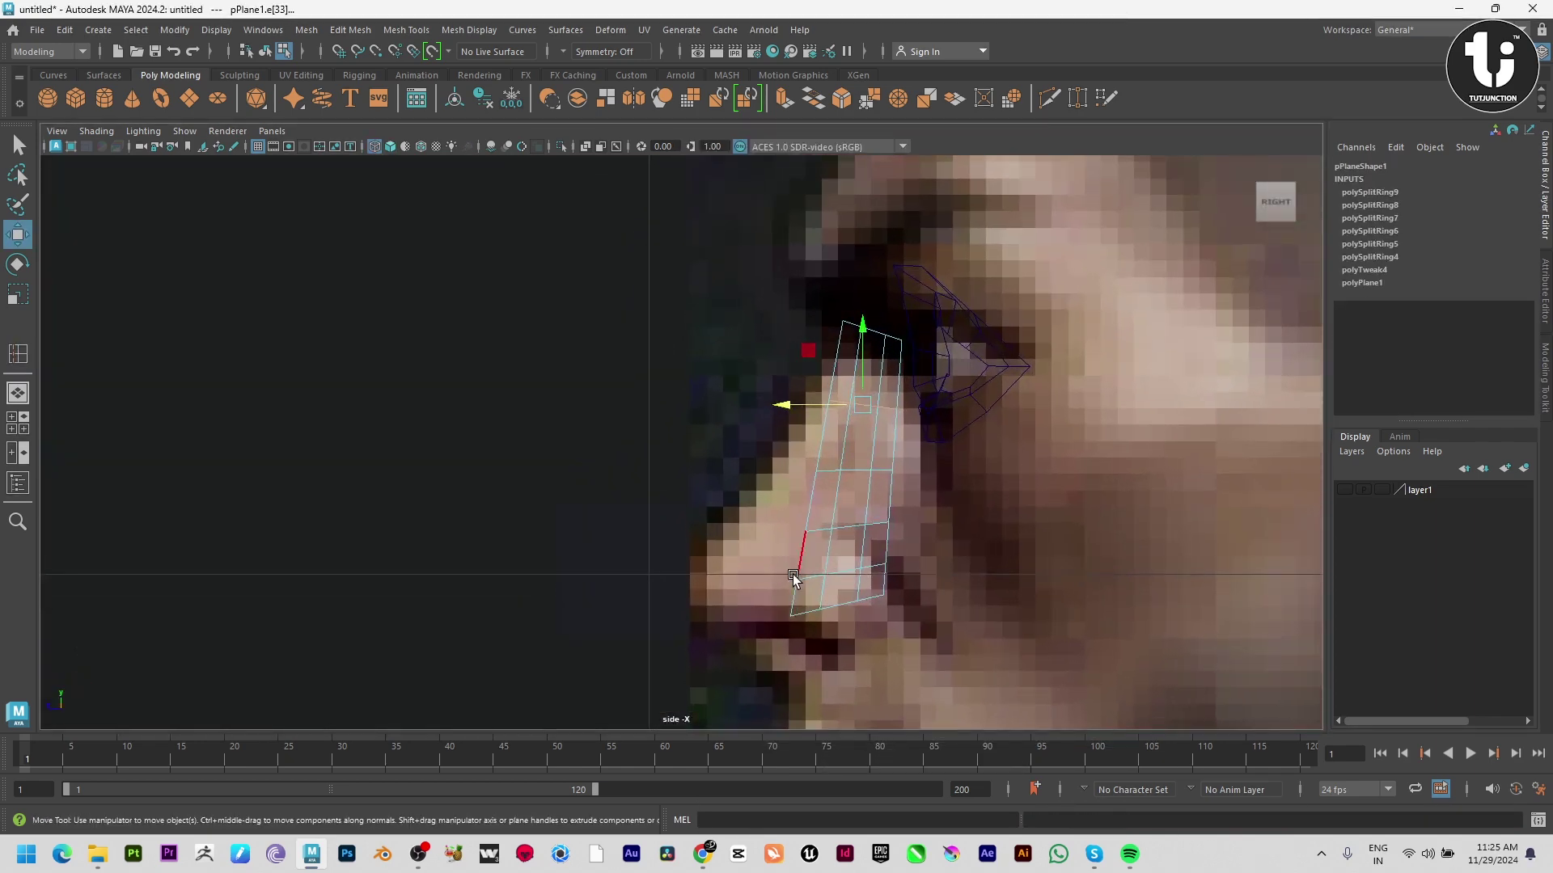
pyautogui.moveTo(775, 574); pyautogui.dragTo(775, 574, button='right')
pyautogui.click(801, 576)
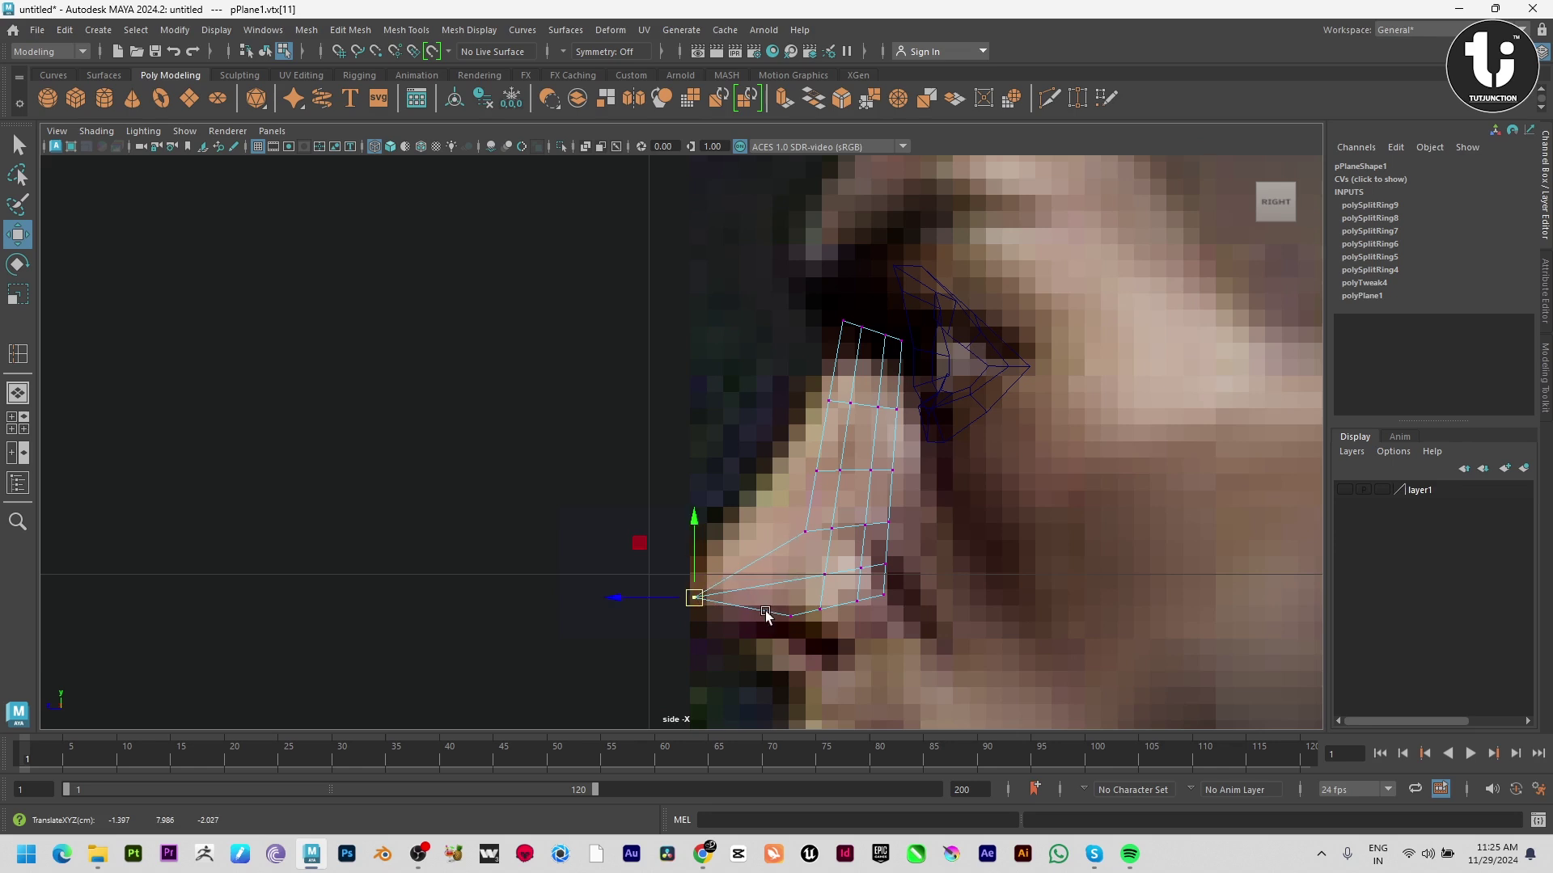
pyautogui.moveTo(767, 616); pyautogui.dragTo(799, 688)
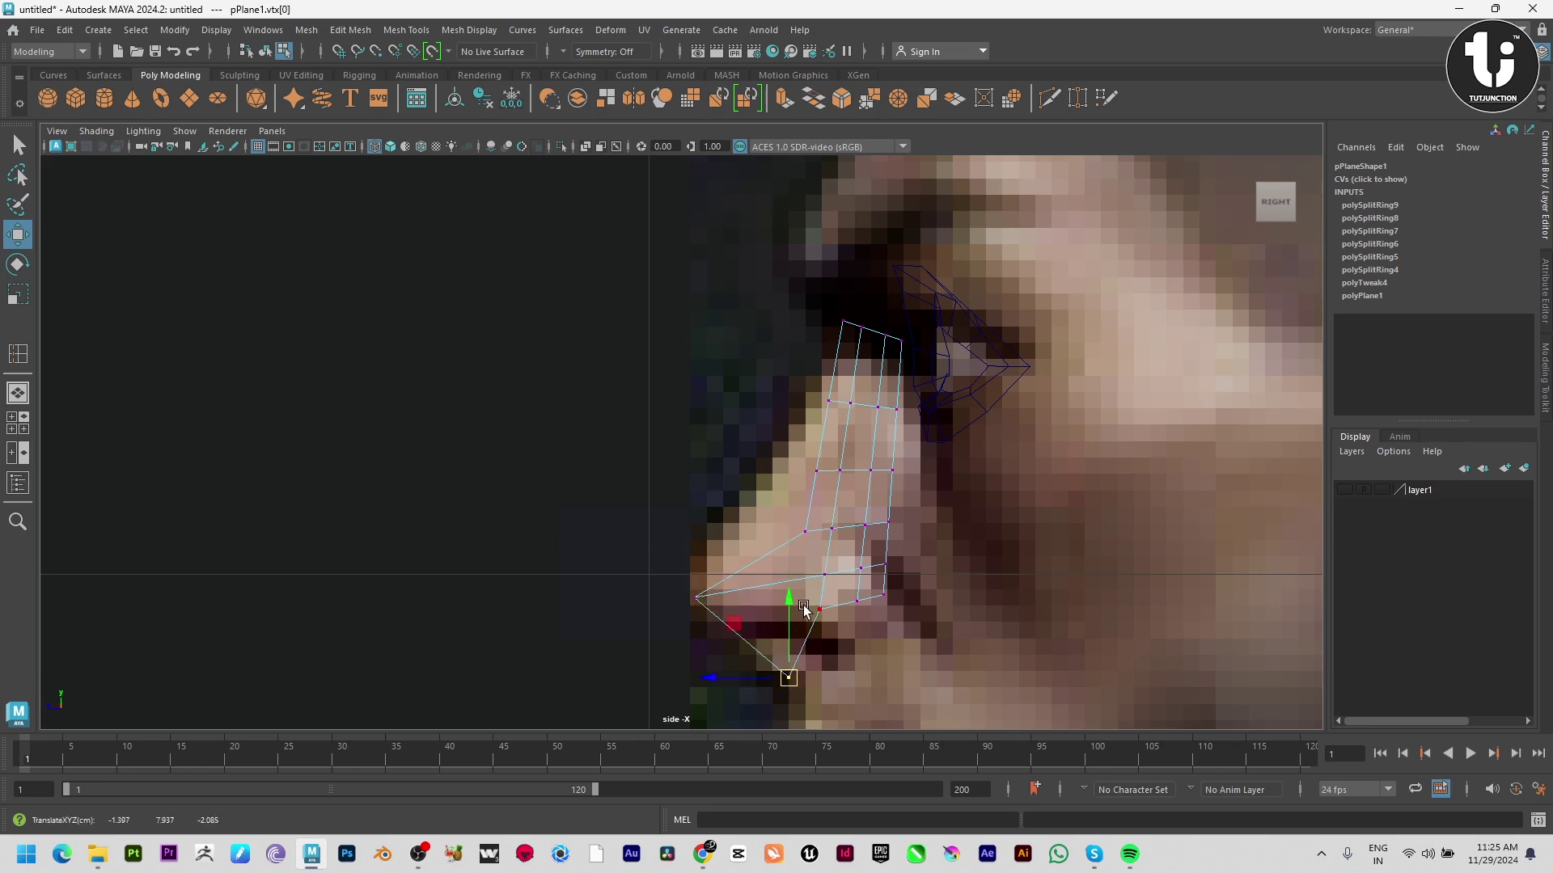
pyautogui.moveTo(805, 610); pyautogui.dragTo(813, 665)
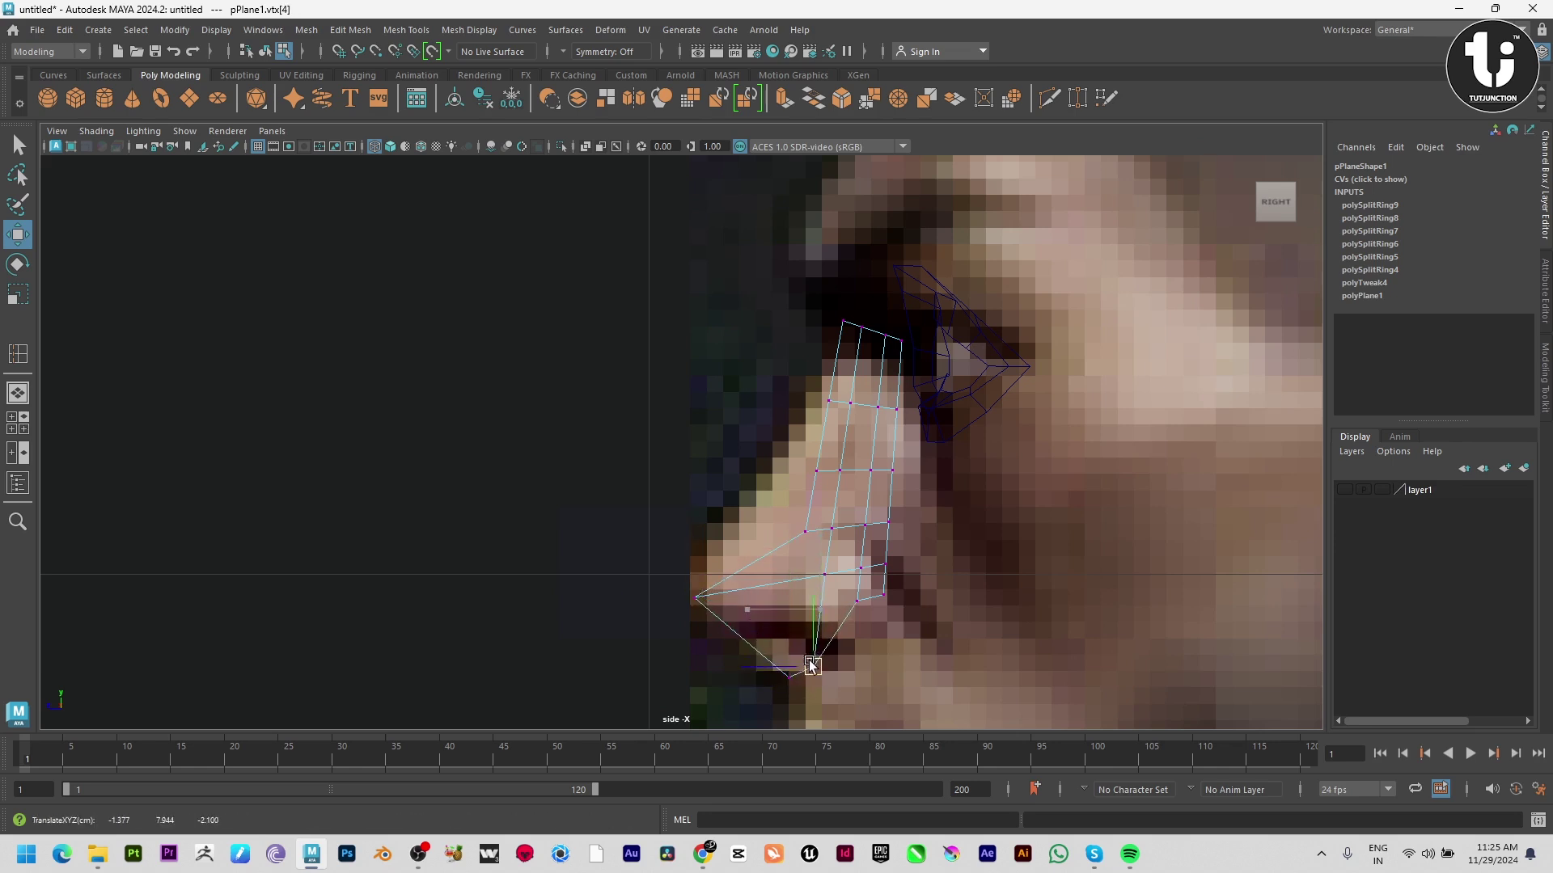
# Shape the nose tip, its underside and the lower bridge by moving the two front vertex columns onto the side profile
pyautogui.click(801, 530)
pyautogui.click(828, 528)
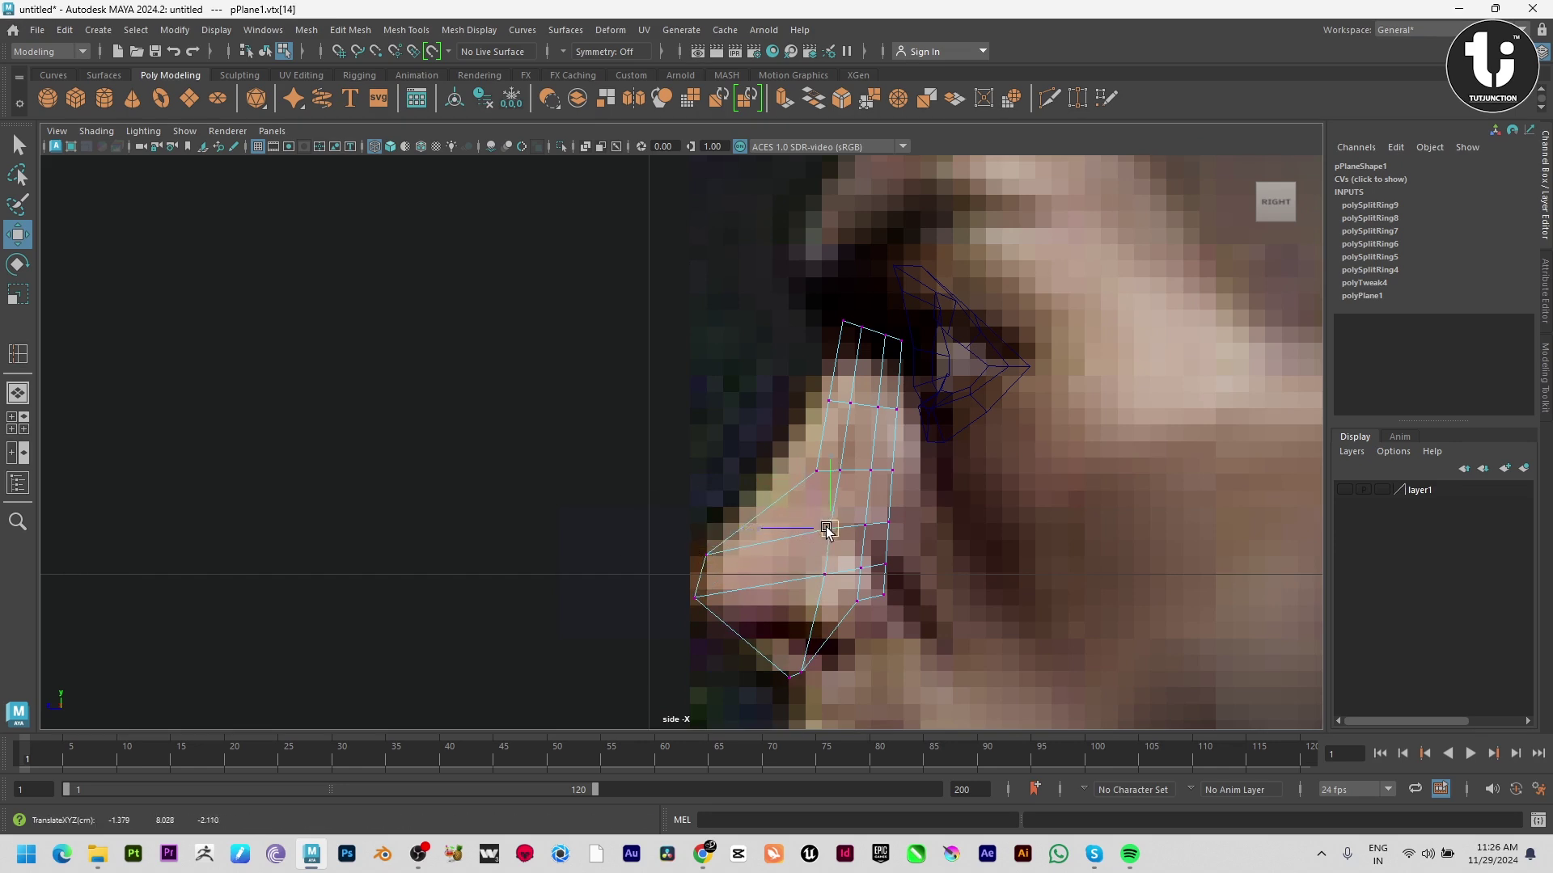
pyautogui.click(831, 574)
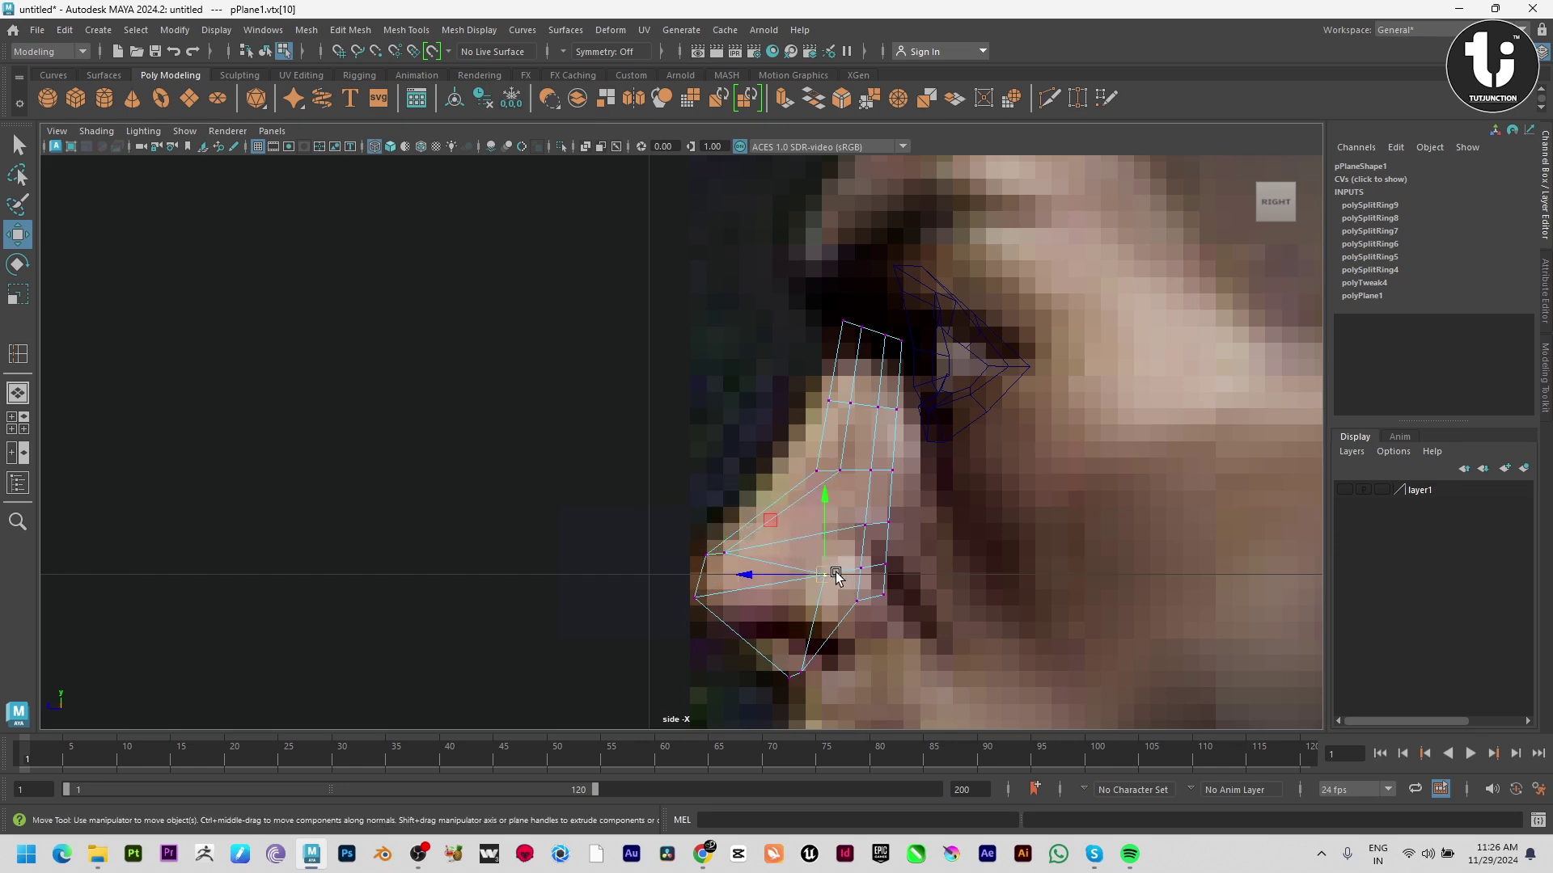
pyautogui.moveTo(831, 571); pyautogui.dragTo(734, 633)
pyautogui.click(709, 554)
pyautogui.moveTo(714, 554); pyautogui.dragTo(714, 581)
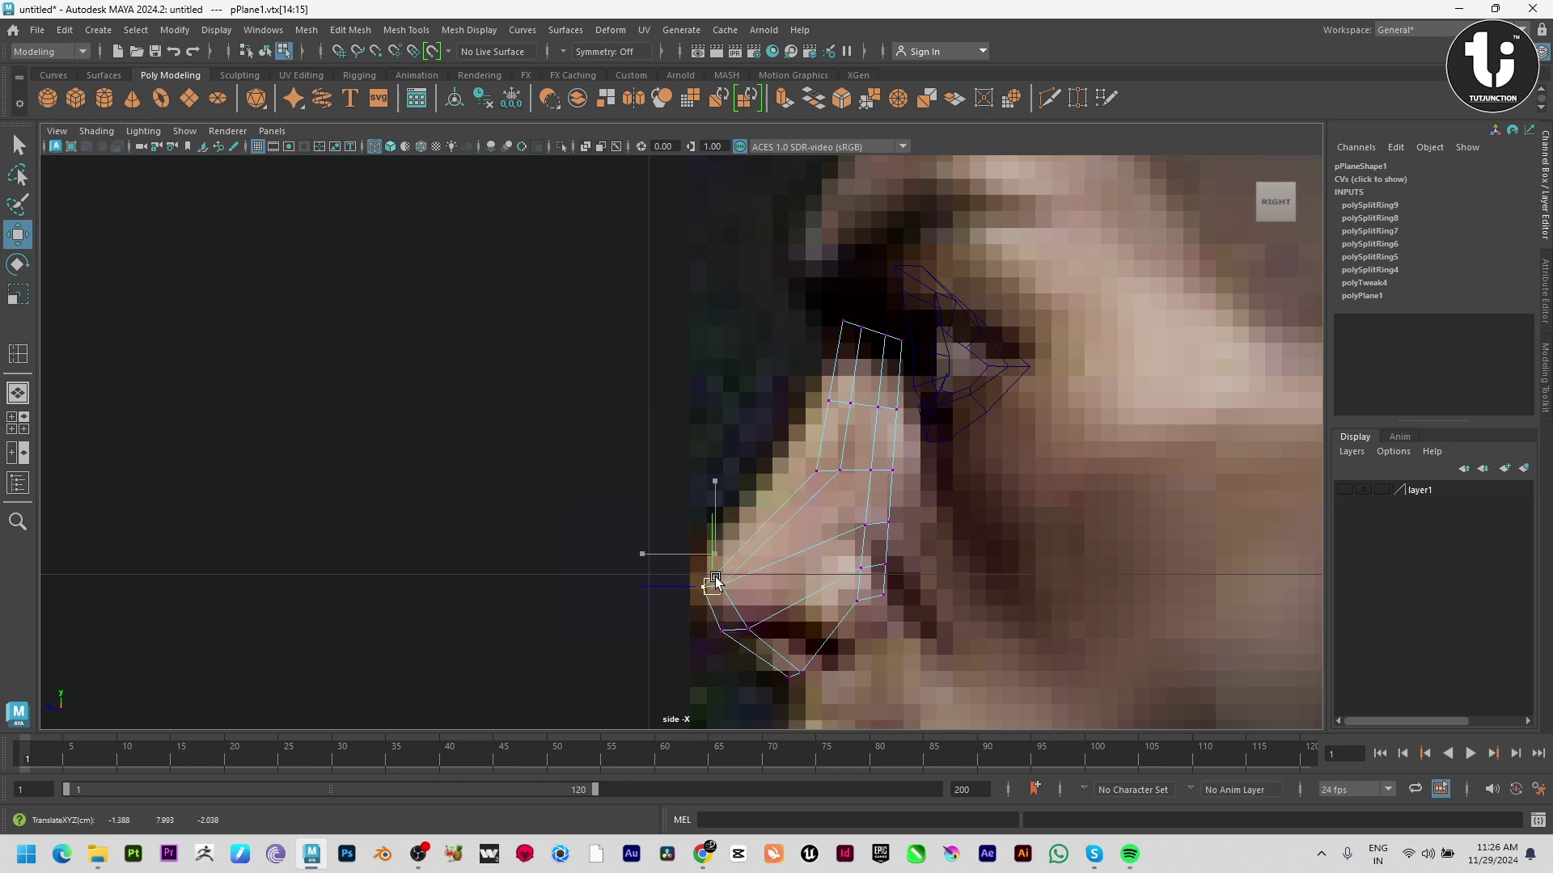
pyautogui.click(815, 470)
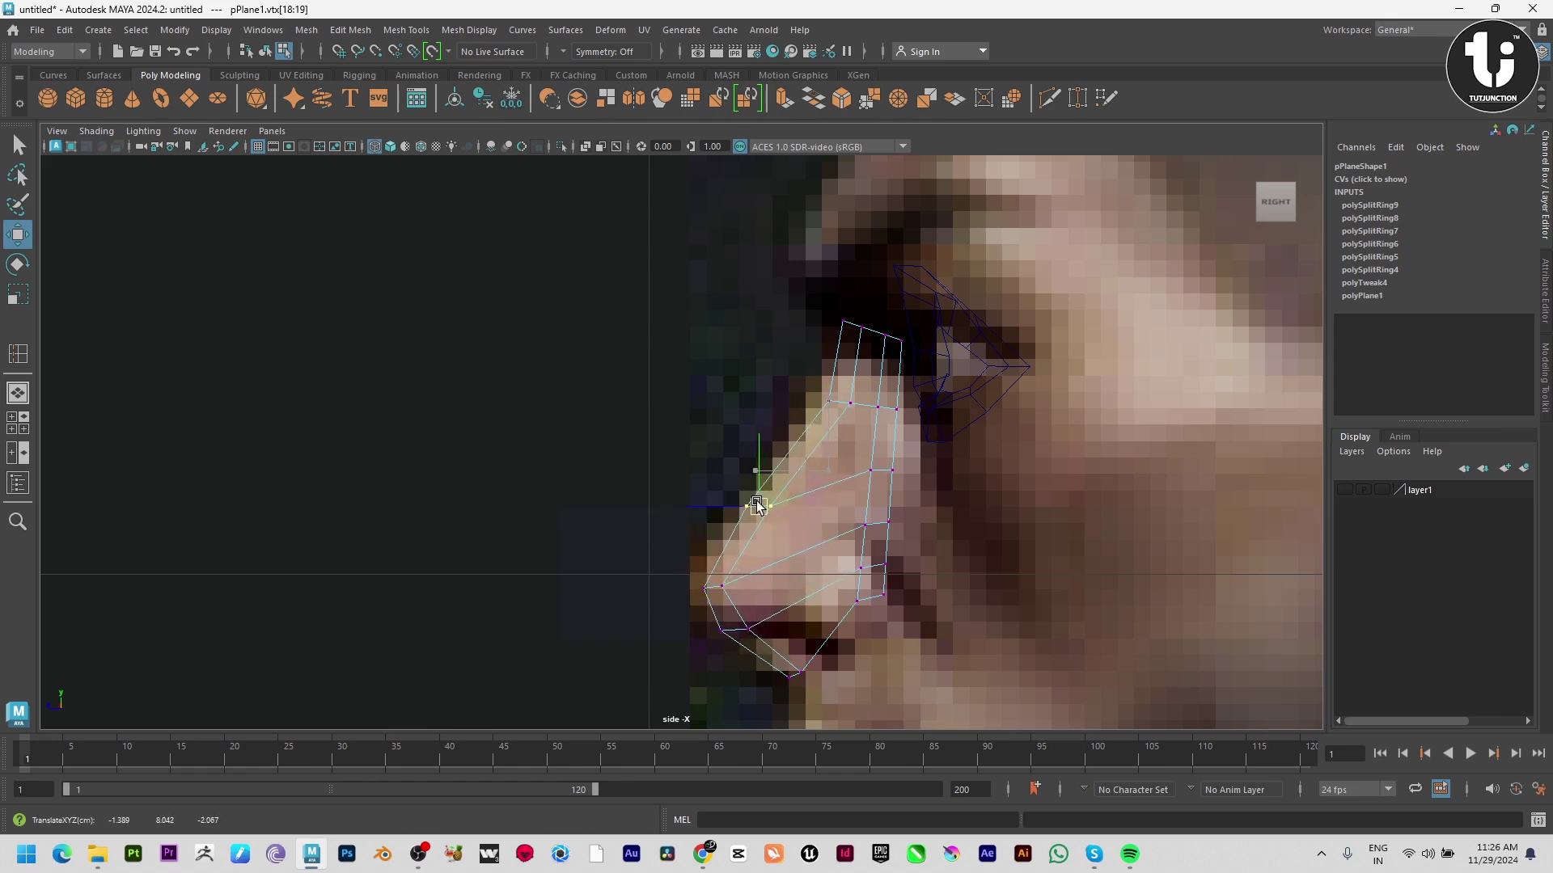
# Move the lower four vertices of the third column forward and down in the side view to form the nostril's front contour
pyautogui.scroll(3, 905, 678)
pyautogui.keyDown('alt'); pyautogui.moveTo(905, 678); pyautogui.dragTo(875, 560, button='middle'); pyautogui.keyUp('alt')
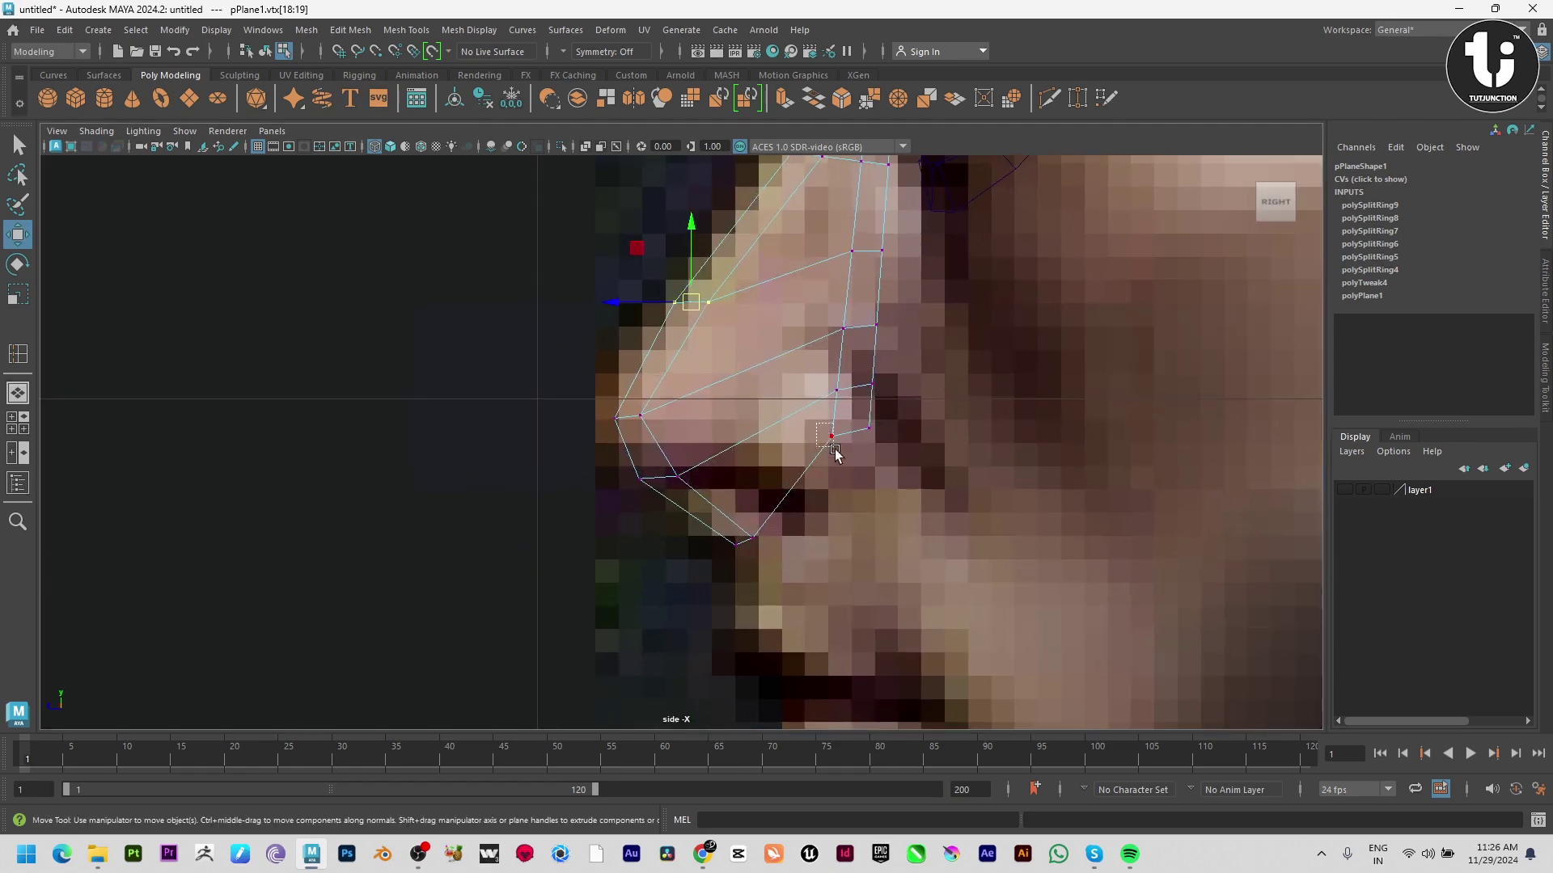
pyautogui.moveTo(836, 451); pyautogui.dragTo(835, 452)
pyautogui.moveTo(831, 437); pyautogui.dragTo(808, 491)
pyautogui.click(837, 391)
pyautogui.moveTo(837, 390); pyautogui.dragTo(775, 435)
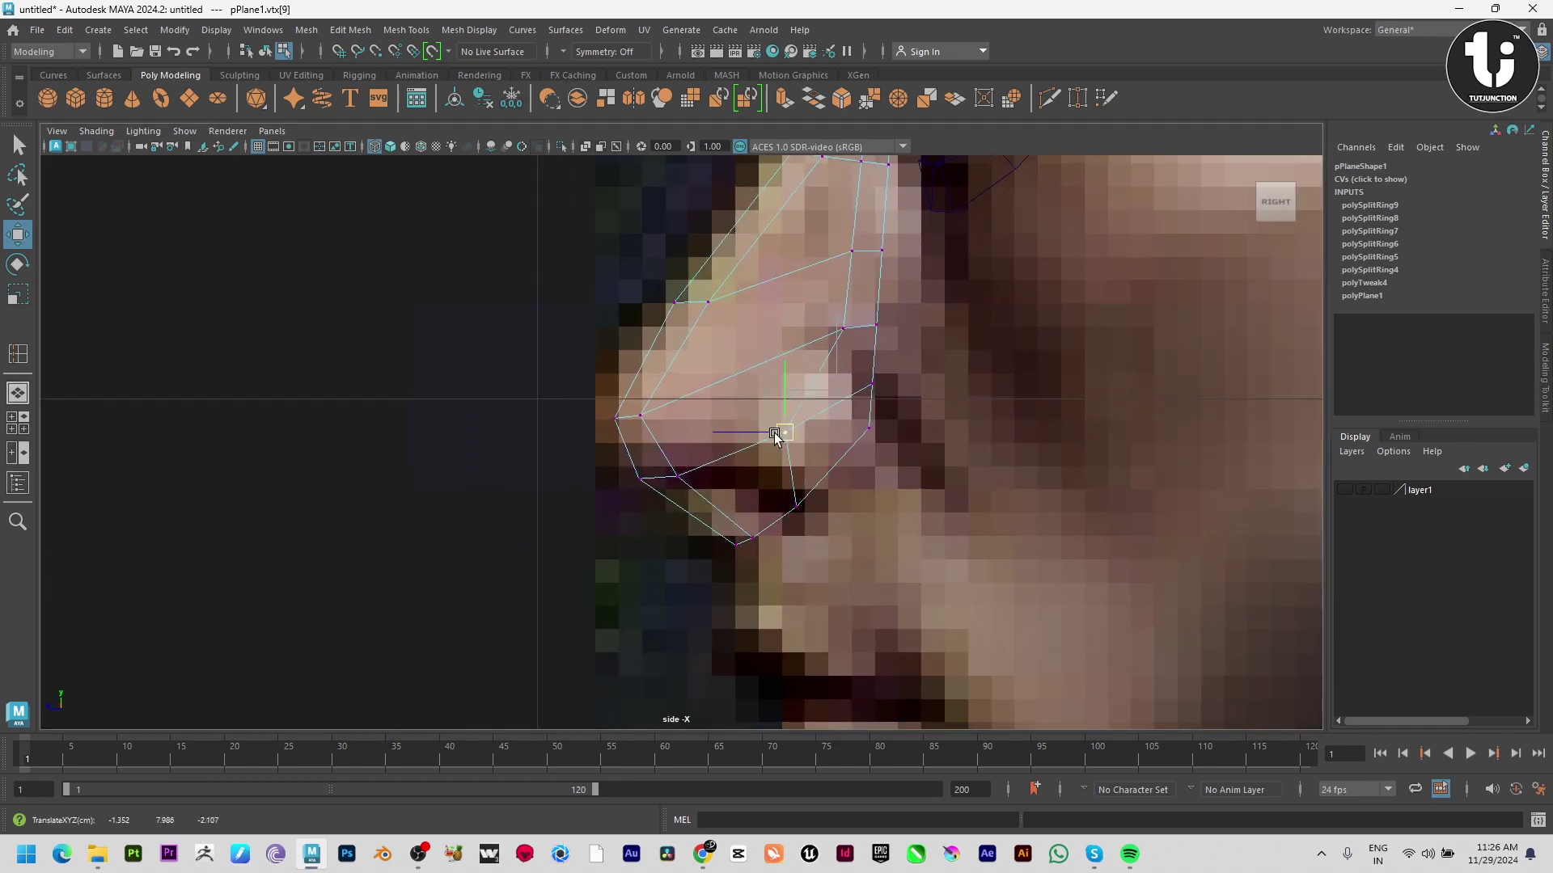
pyautogui.click(842, 327)
pyautogui.moveTo(842, 327); pyautogui.dragTo(717, 398)
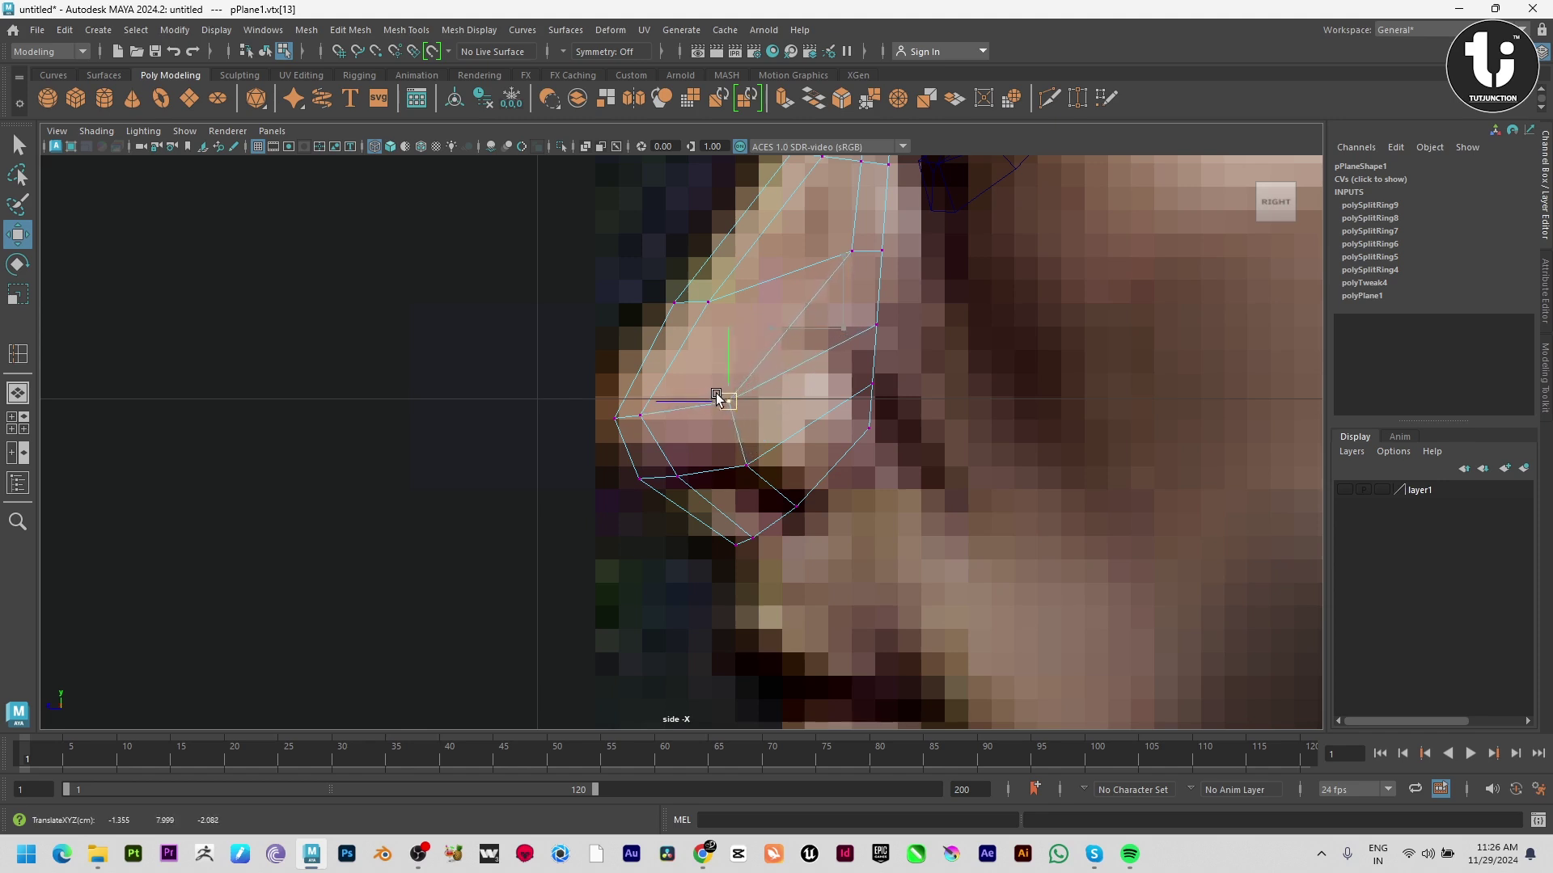
pyautogui.click(856, 249)
pyautogui.click(851, 252)
pyautogui.moveTo(851, 251); pyautogui.dragTo(774, 332)
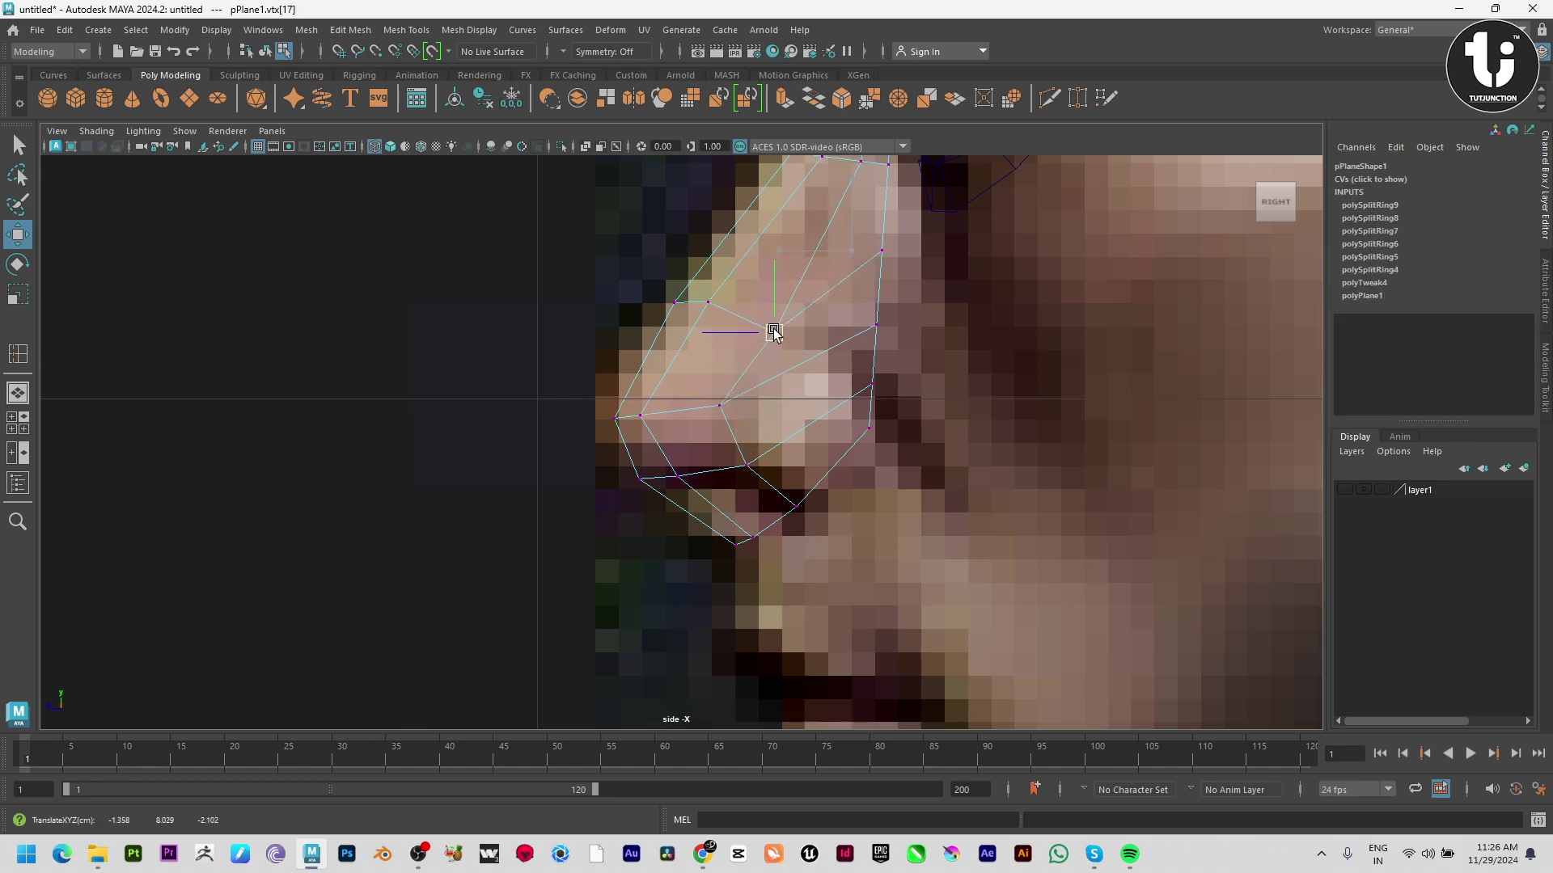
# Move the lower vertices of the outer column down in the side view to outline the nostril wing
pyautogui.click(876, 325)
pyautogui.moveTo(876, 325); pyautogui.dragTo(855, 383)
pyautogui.moveTo(874, 397); pyautogui.dragTo(878, 416)
pyautogui.click(890, 255)
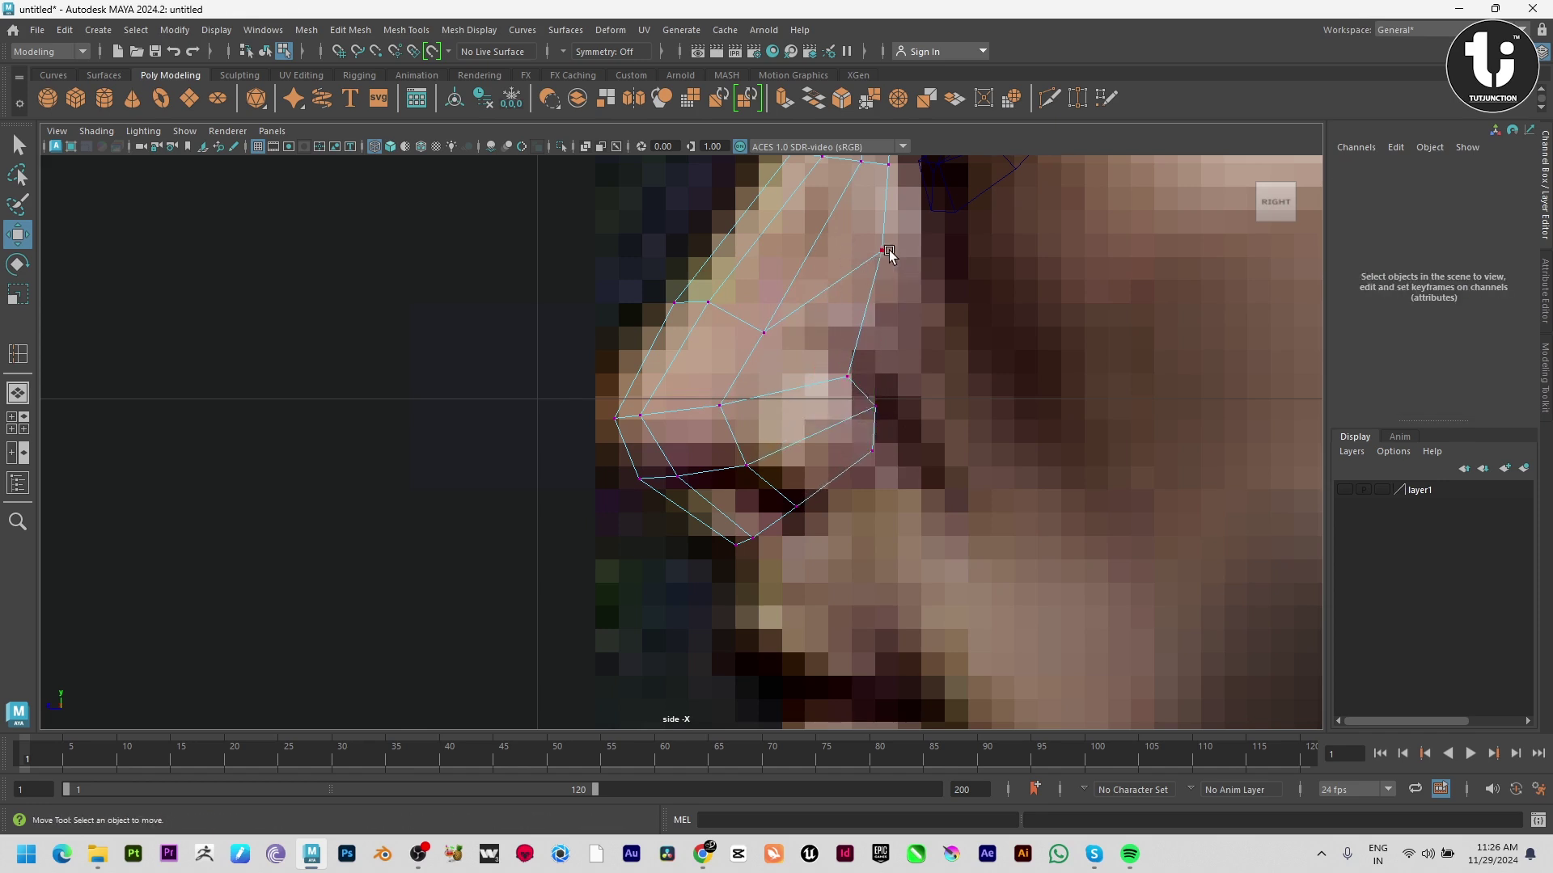
pyautogui.click(882, 249)
pyautogui.moveTo(881, 250); pyautogui.dragTo(842, 353)
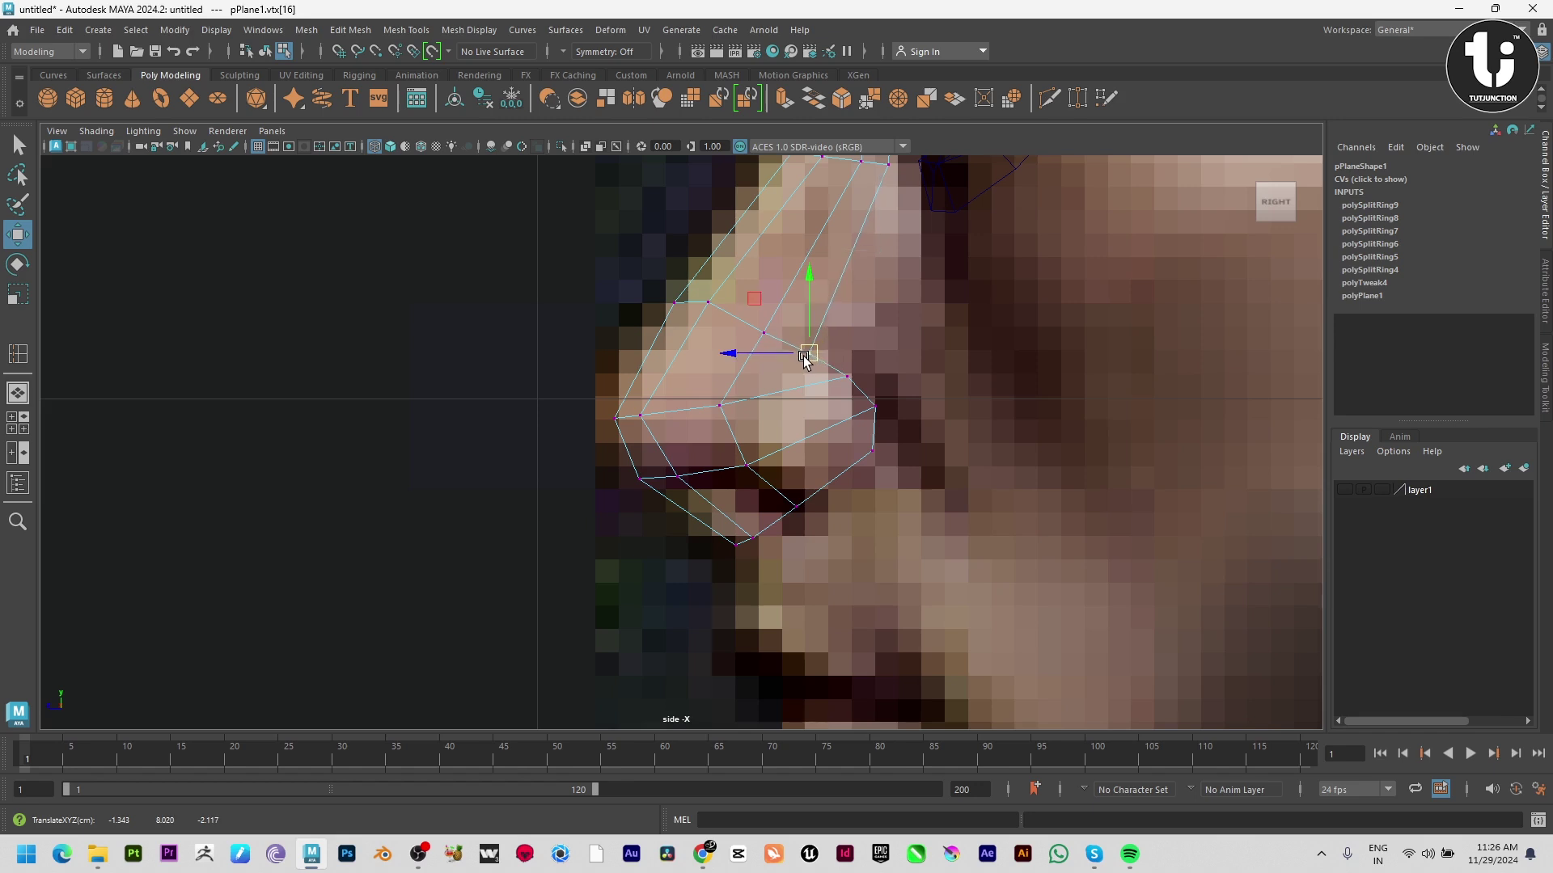
# Adjust the vertex row below the top of the nose bridge, matching the side profile and lowering its outermost vertex
pyautogui.keyDown('alt'); pyautogui.moveTo(896, 397); pyautogui.dragTo(880, 603, button='middle'); pyautogui.keyUp('alt')
pyautogui.moveTo(770, 363); pyautogui.dragTo(811, 381)
pyautogui.click(801, 367)
pyautogui.click(841, 373)
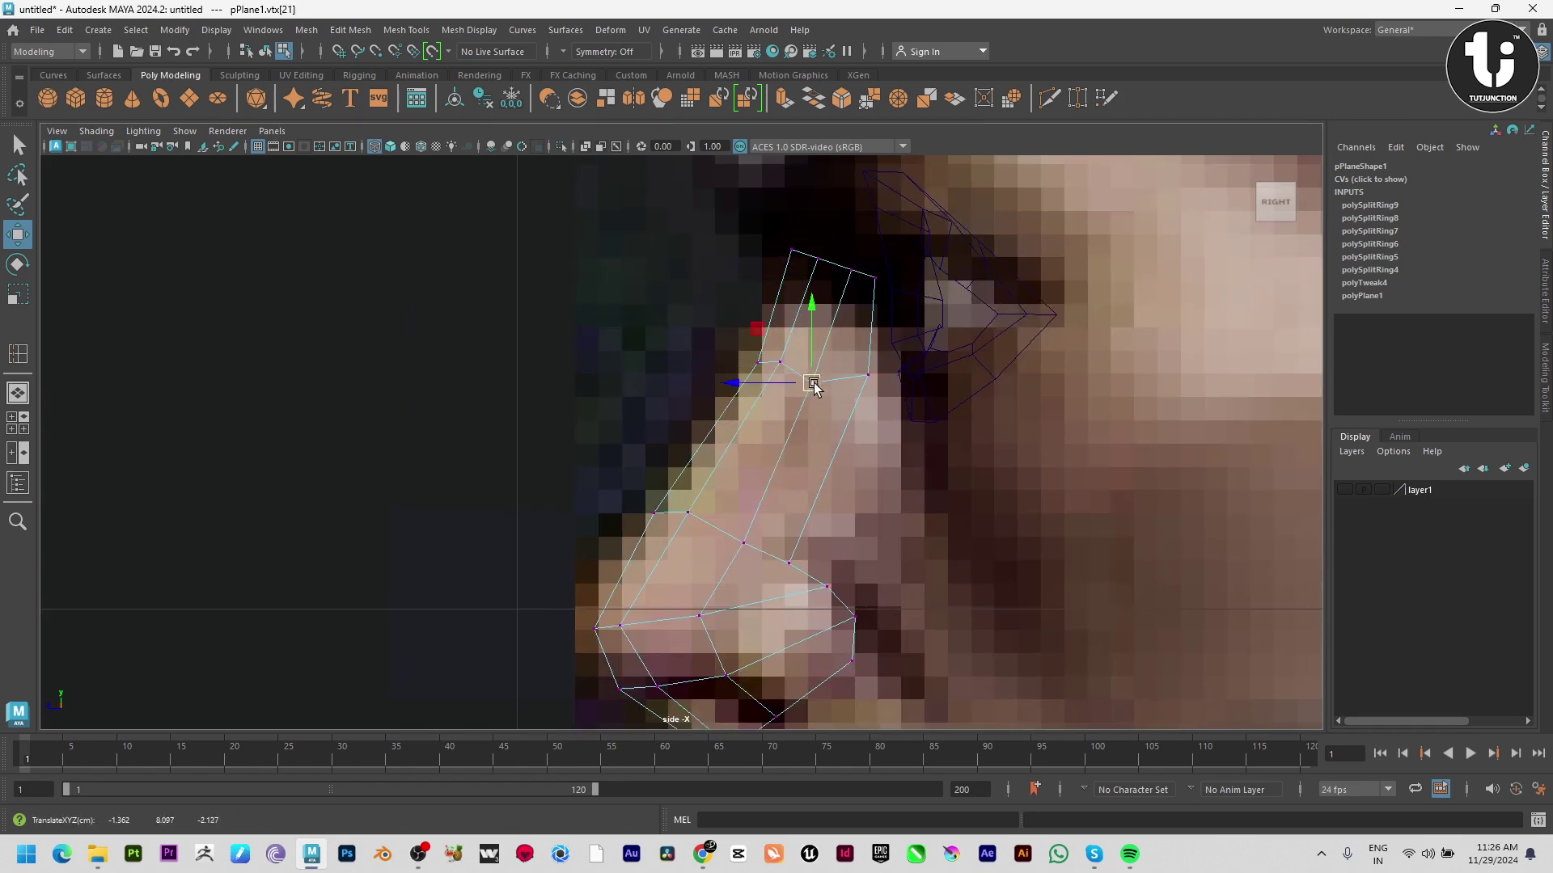
pyautogui.click(864, 376)
# In the front view, nudge the bottom edge vertex inward and move two nostril wing vertices outward
pyautogui.press('space')
pyautogui.press('space')
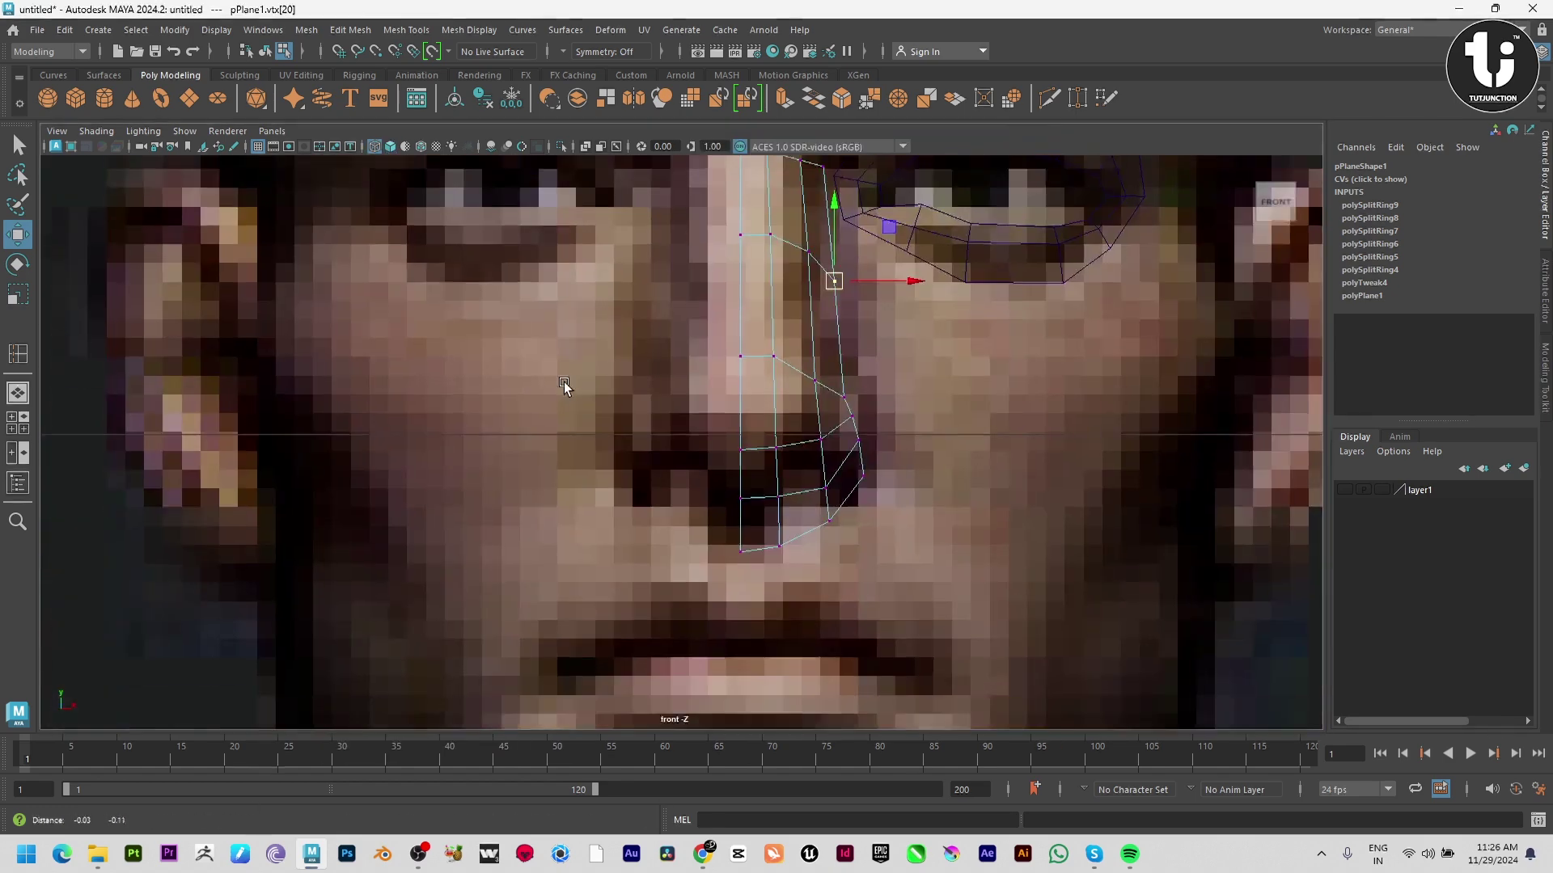
pyautogui.scroll(5, 776, 409)
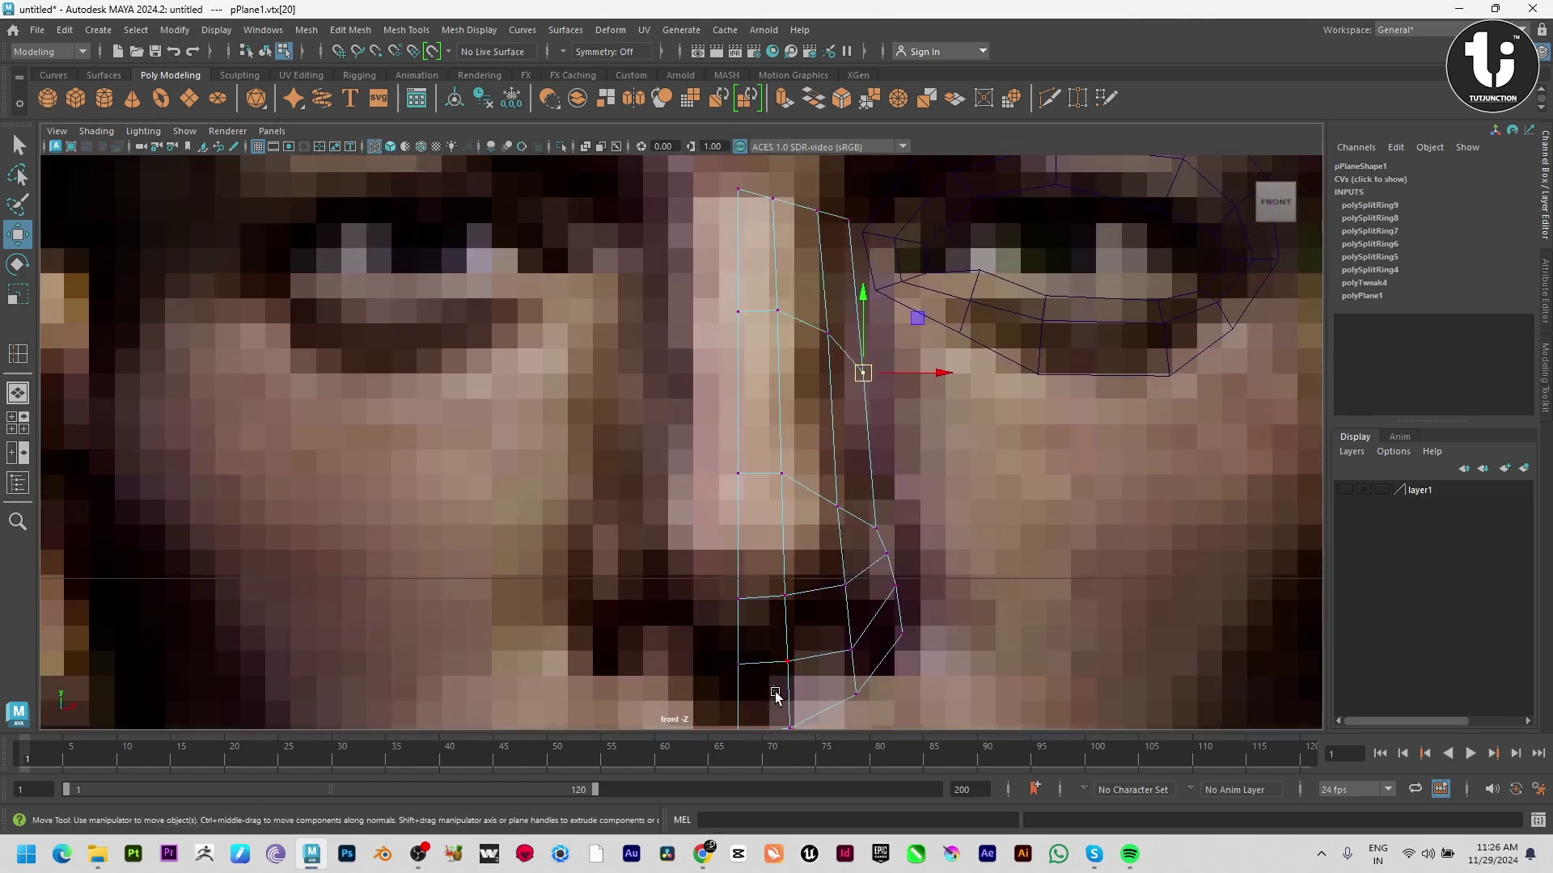
pyautogui.click(790, 727)
pyautogui.moveTo(789, 727); pyautogui.dragTo(779, 722)
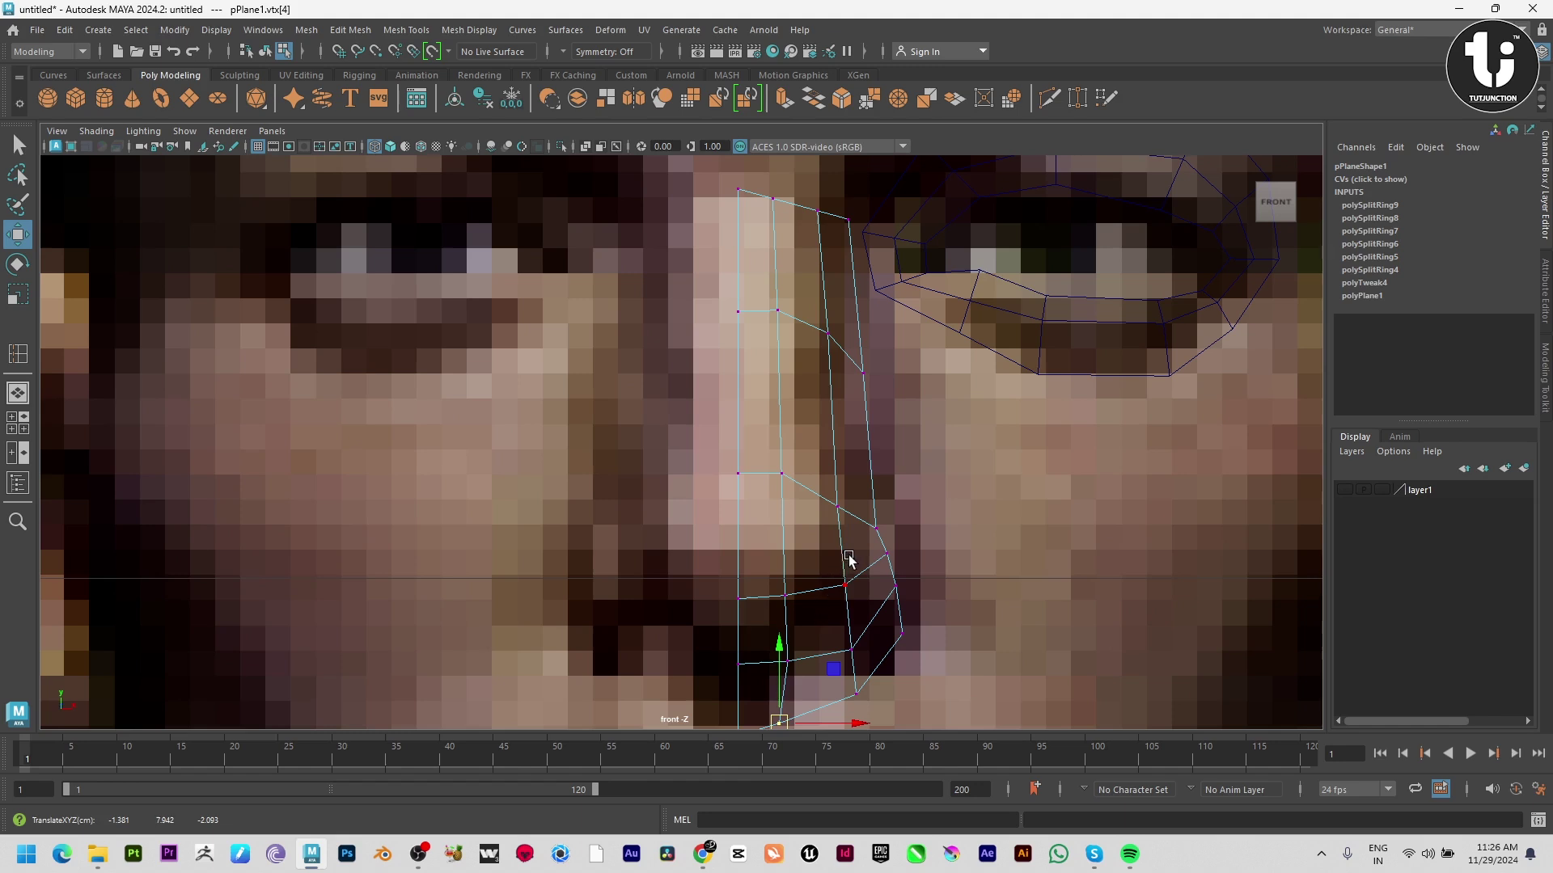
pyautogui.click(887, 564)
pyautogui.click(891, 560)
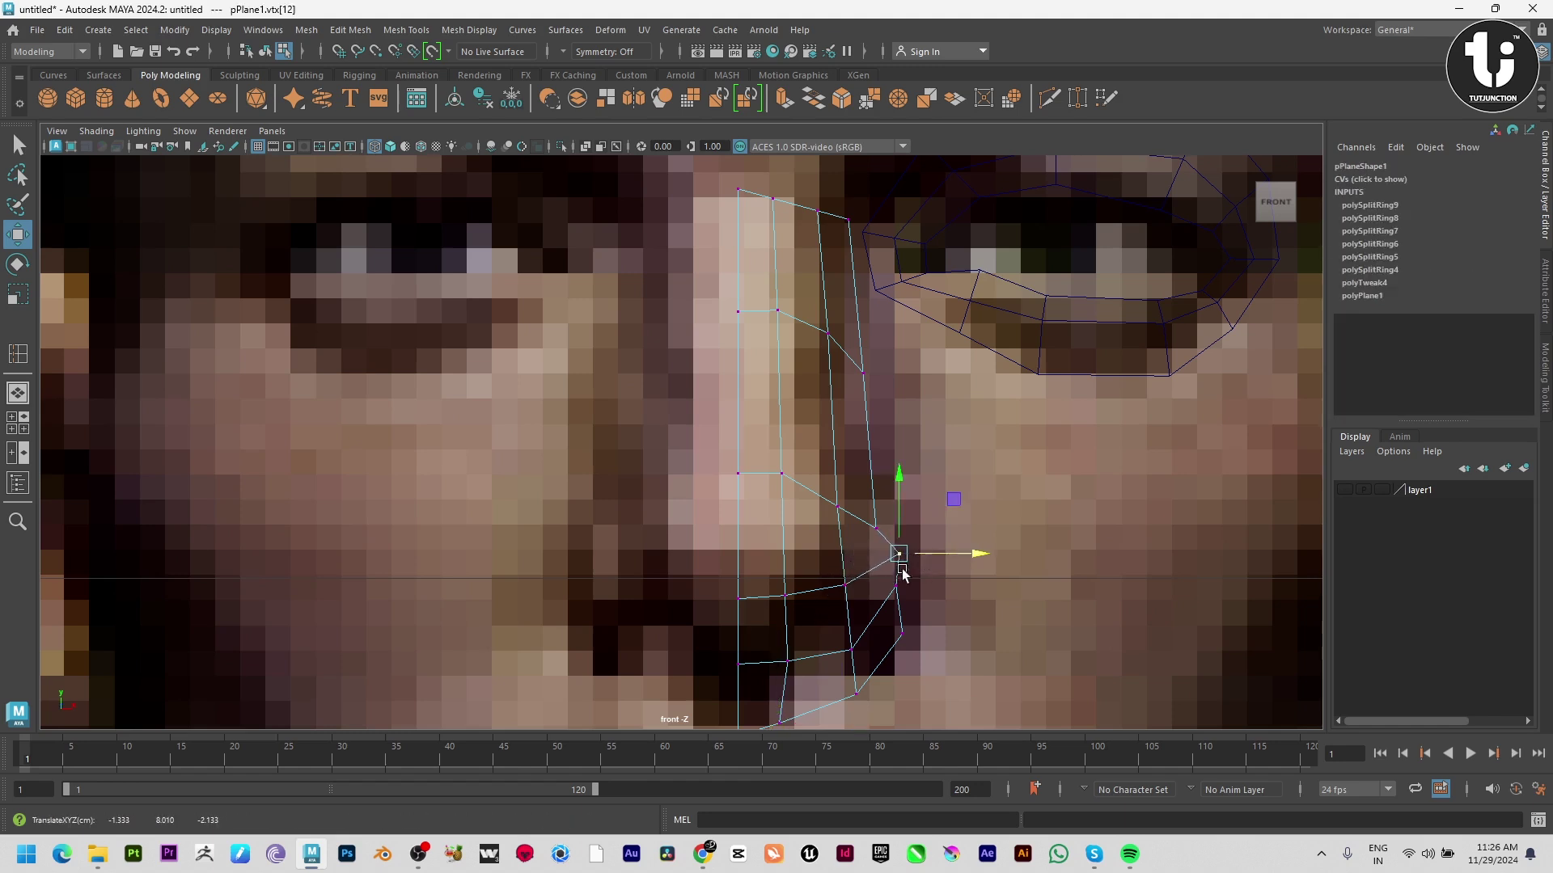
pyautogui.click(896, 587)
pyautogui.moveTo(925, 585); pyautogui.dragTo(941, 584)
pyautogui.keyDown('alt'); pyautogui.moveTo(887, 560); pyautogui.dragTo(906, 518, button='middle'); pyautogui.keyUp('alt')
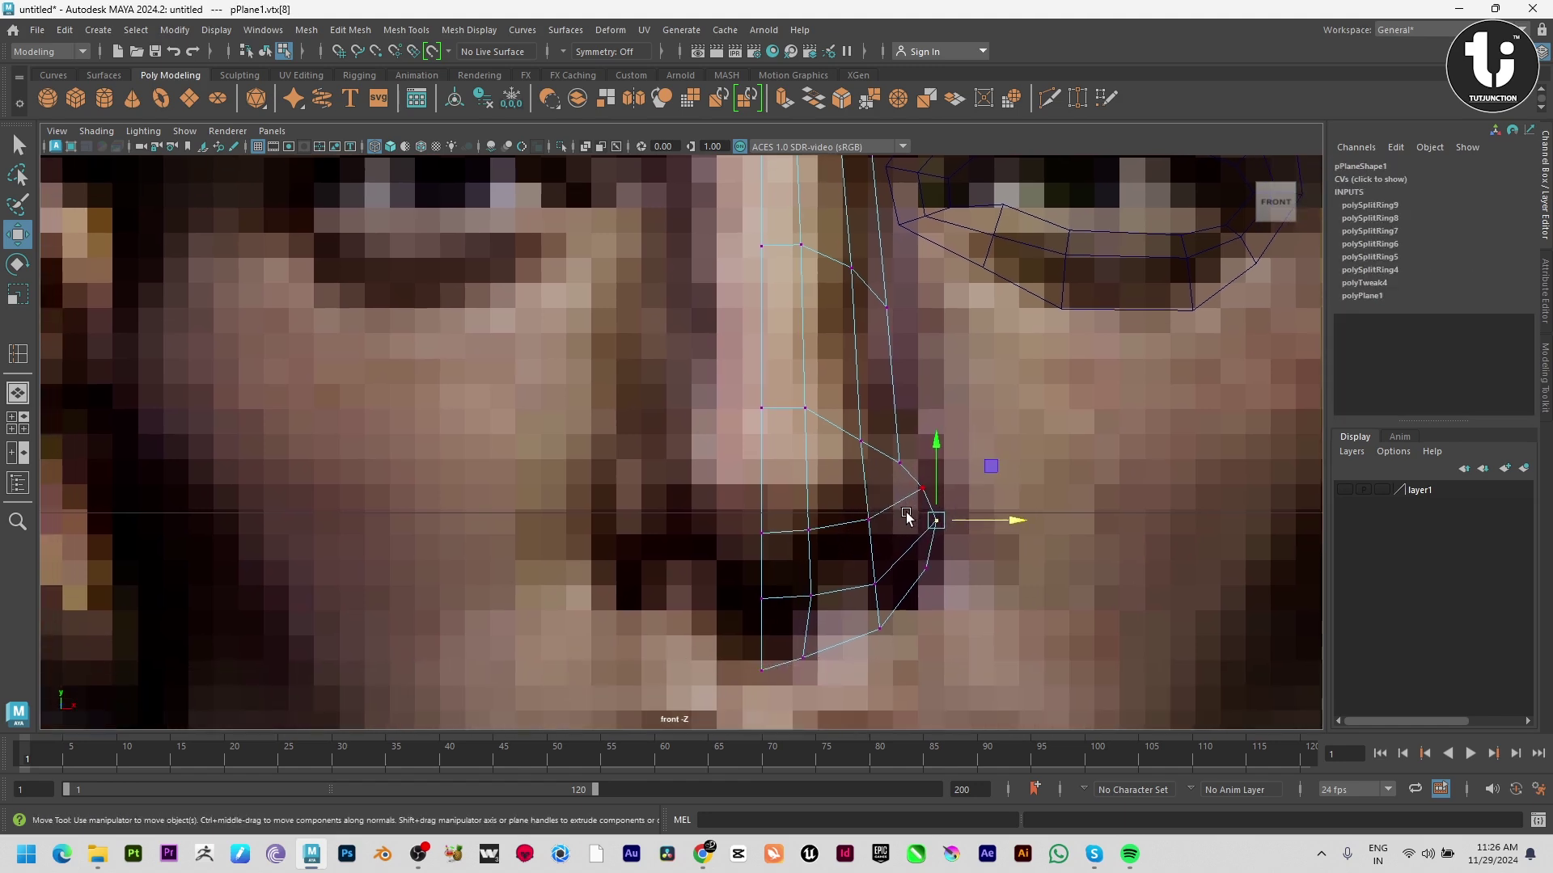
# Extrude the nostril face on the underside of the nose backward into the nose
pyautogui.moveTo(890, 534); pyautogui.dragTo(887, 598, button='right')
pyautogui.click(866, 625)
pyautogui.press('space')
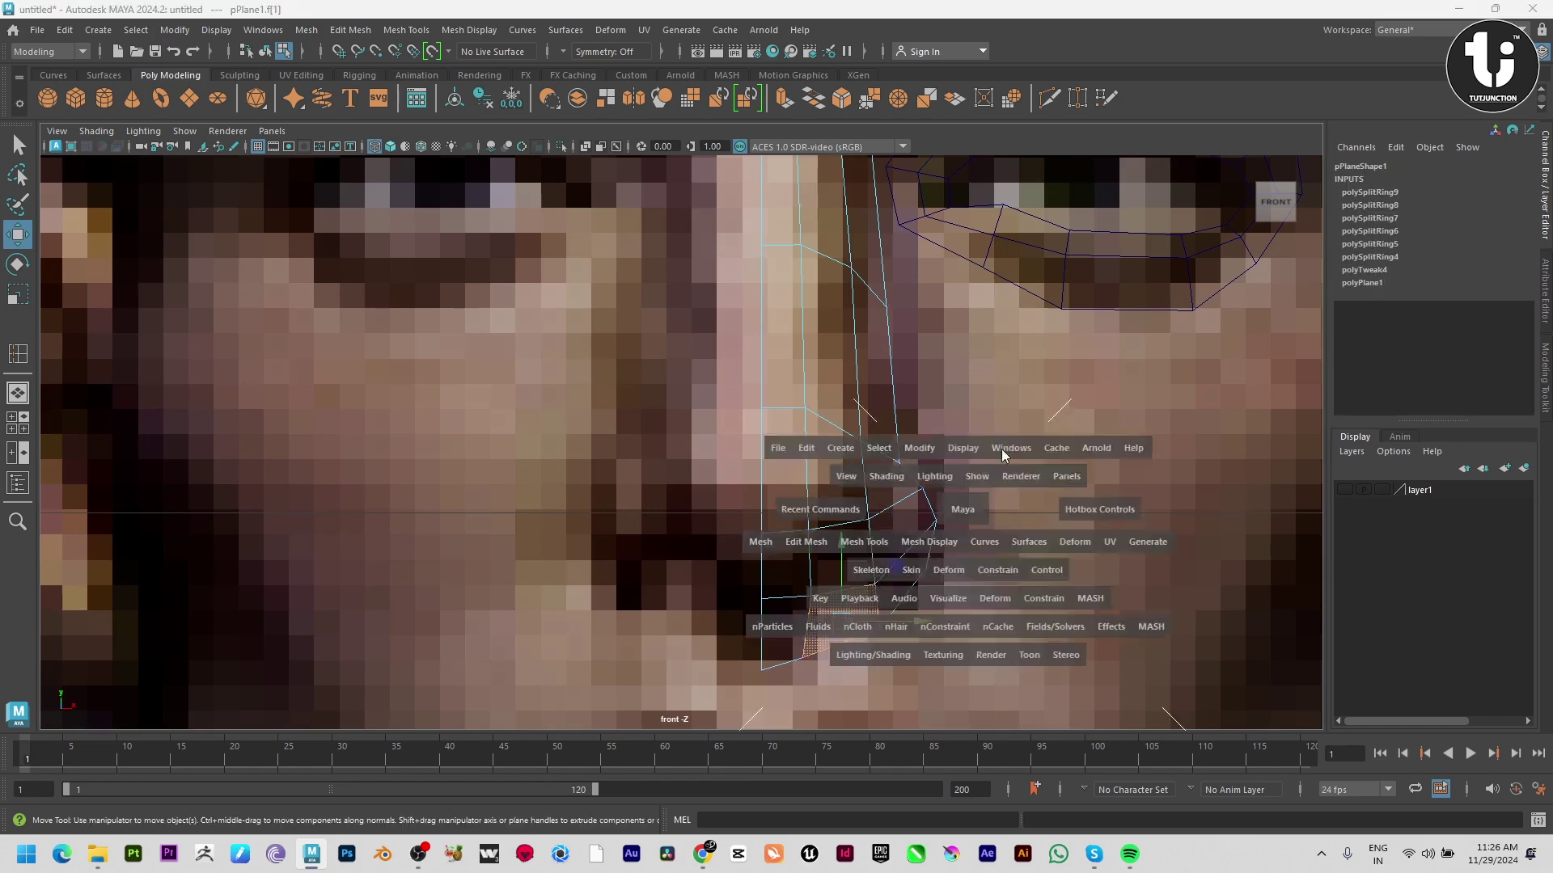
pyautogui.keyDown('alt'); pyautogui.moveTo(1083, 637); pyautogui.dragTo(1073, 617, button='middle'); pyautogui.keyUp('alt')
pyautogui.press('space')
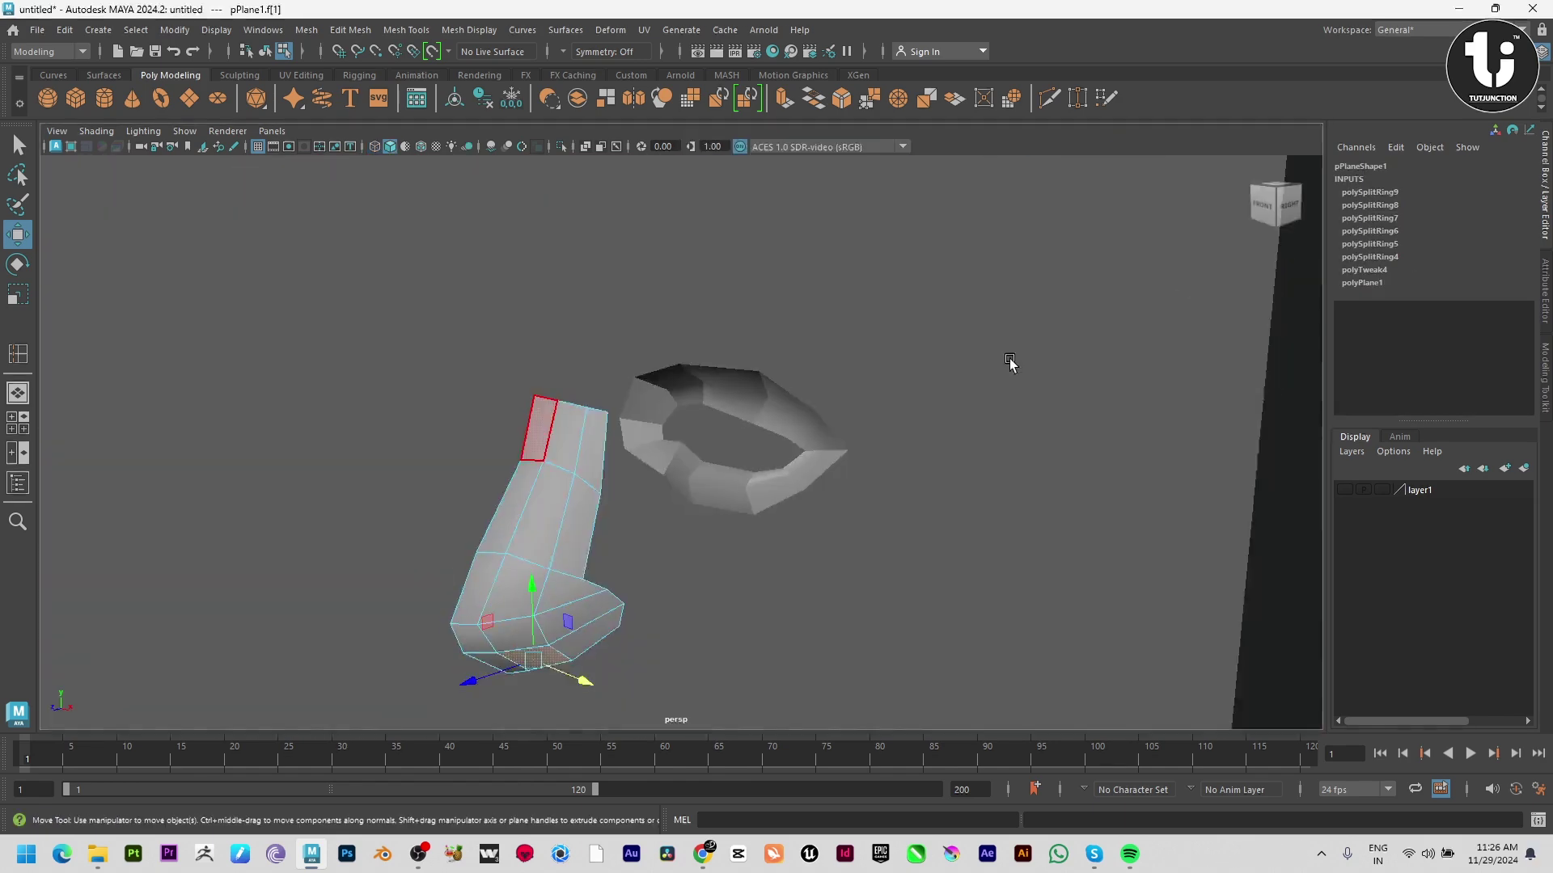
pyautogui.press('space')
pyautogui.press('space')
pyautogui.keyDown('alt'); pyautogui.moveTo(739, 498); pyautogui.dragTo(796, 540); pyautogui.keyUp('alt')
pyautogui.hotkey('ctrl', 'e')
pyautogui.press('e')
pyautogui.press('w')
pyautogui.keyDown('shift'); pyautogui.moveTo(847, 603); pyautogui.dragTo(813, 605); pyautogui.keyUp('shift')
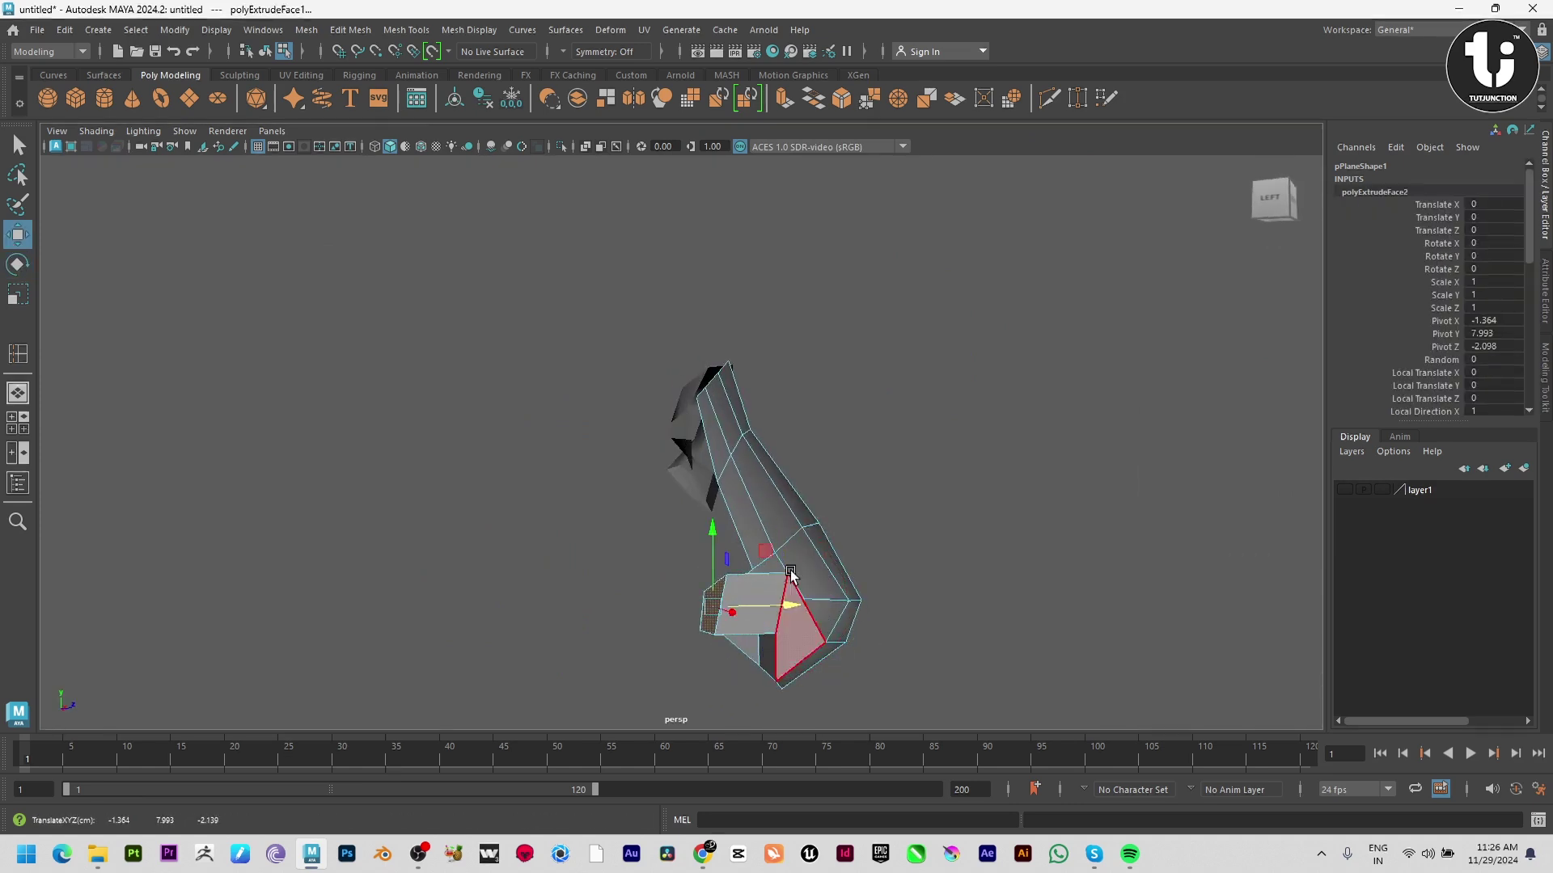
# Rotate the extruded nostril face downward, extrude it again downward and delete the end face
pyautogui.press('e')
pyautogui.moveTo(765, 558); pyautogui.dragTo(720, 634)
pyautogui.press('w')
pyautogui.hotkey('ctrl', 'e')
pyautogui.press('w')
pyautogui.press('r')
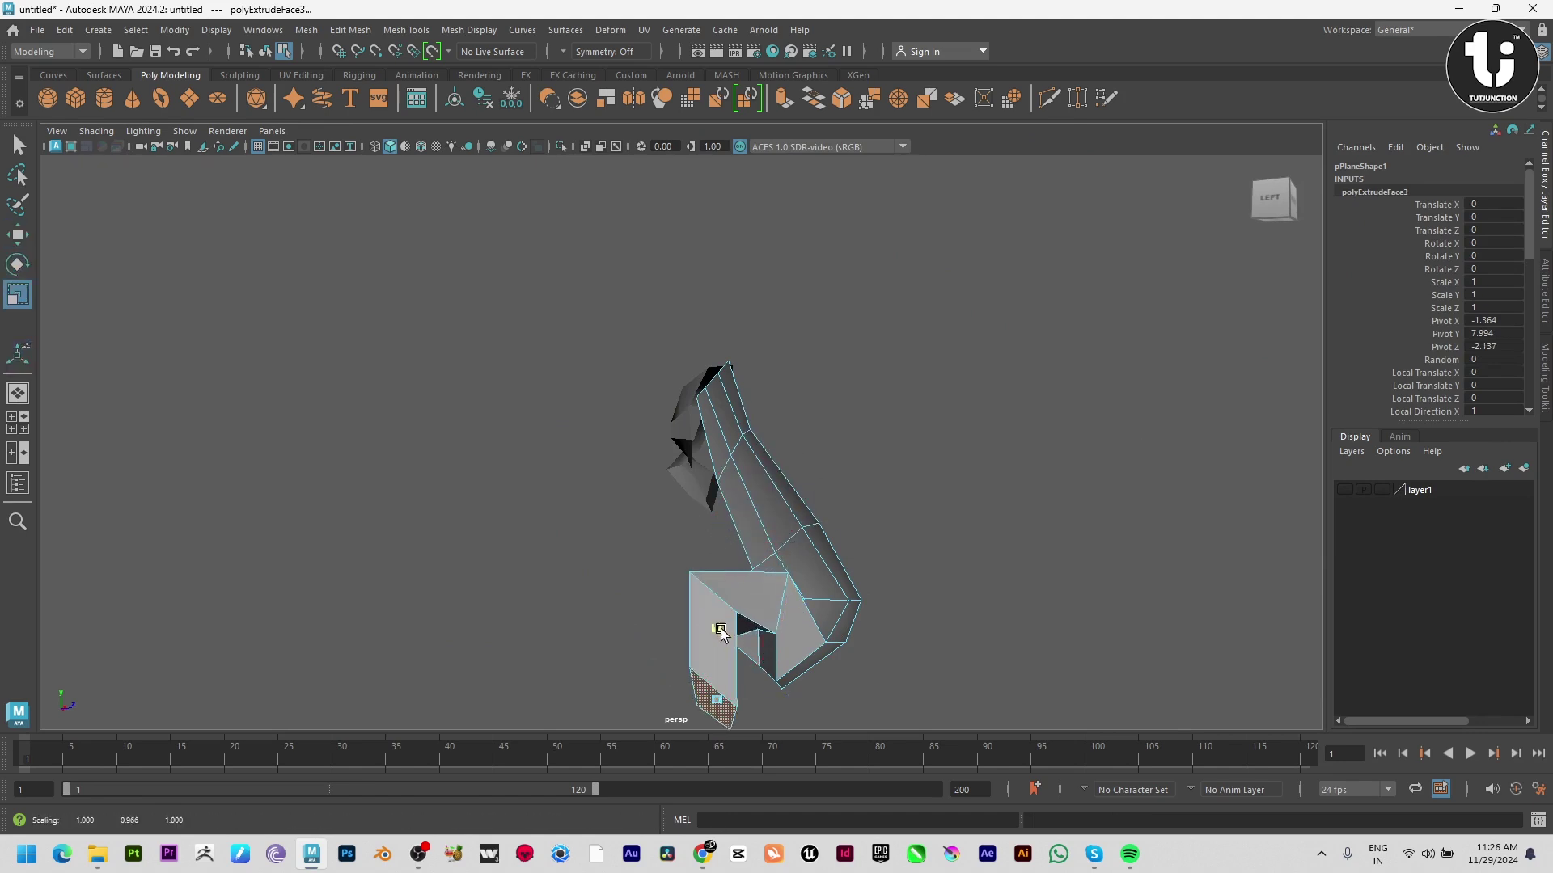
pyautogui.press('Delete')
# Turn on smooth mesh preview for the nose, return to object mode and examine the nostril opening from the front
pyautogui.keyDown('alt'); pyautogui.moveTo(1010, 624); pyautogui.dragTo(800, 612); pyautogui.keyUp('alt')
pyautogui.press('3')
pyautogui.press('F8')
pyautogui.click(668, 616)
pyautogui.keyDown('alt'); pyautogui.moveTo(667, 617); pyautogui.dragTo(698, 646); pyautogui.keyUp('alt')
pyautogui.keyDown('alt'); pyautogui.moveTo(699, 646); pyautogui.dragTo(784, 531, button='middle'); pyautogui.keyUp('alt')
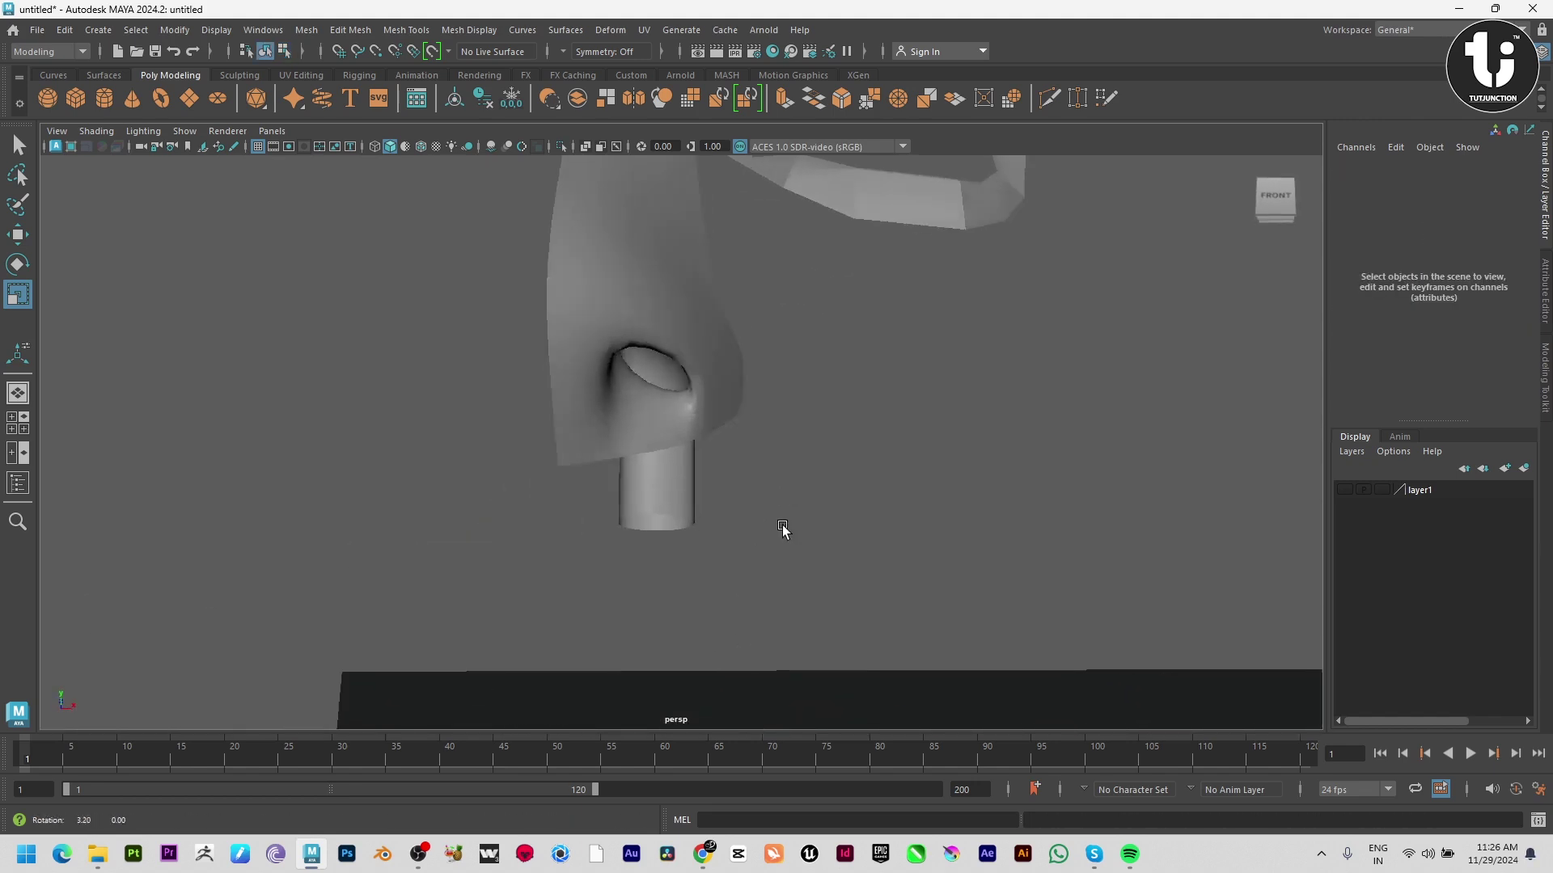
# Move the open lower end of the extruded nostril tube upward so it sits inside the nose
pyautogui.keyDown('alt'); pyautogui.moveTo(783, 531); pyautogui.dragTo(541, 509); pyautogui.keyUp('alt')
pyautogui.click(526, 540)
pyautogui.moveTo(524, 542); pyautogui.dragTo(426, 576, button='right')
pyautogui.moveTo(424, 570); pyautogui.dragTo(639, 662)
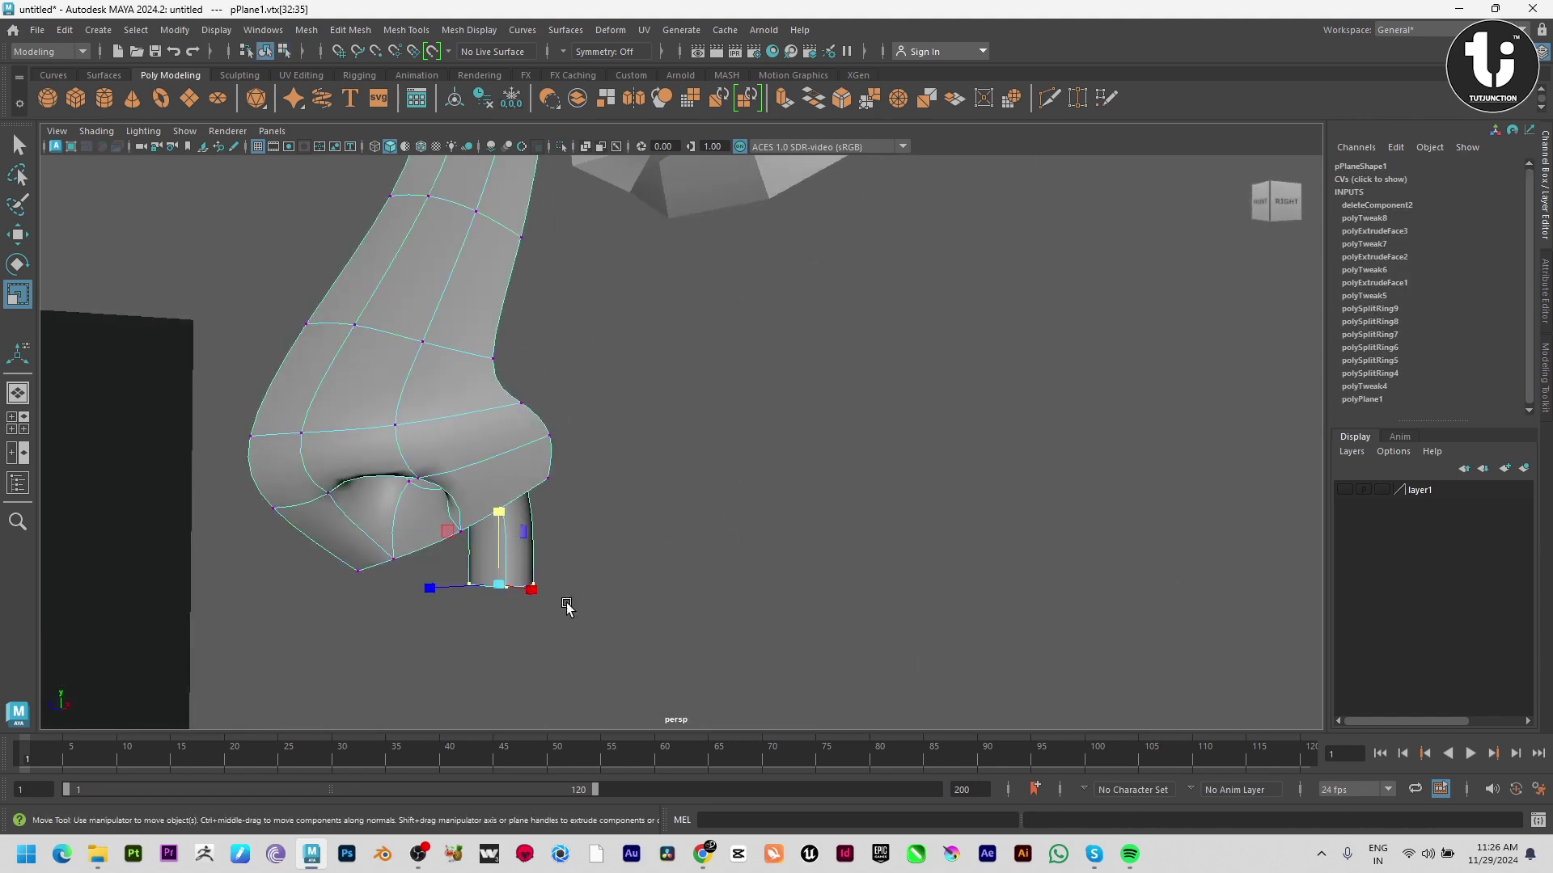
pyautogui.press('w')
pyautogui.moveTo(496, 521); pyautogui.dragTo(511, 461)
pyautogui.click(629, 552)
# Extrude the side faces of the nostril wing and adjust the extruded faces in the front view
pyautogui.keyDown('alt'); pyautogui.moveTo(629, 551); pyautogui.dragTo(670, 496); pyautogui.keyUp('alt')
pyautogui.moveTo(670, 496); pyautogui.dragTo(773, 463, button='right')
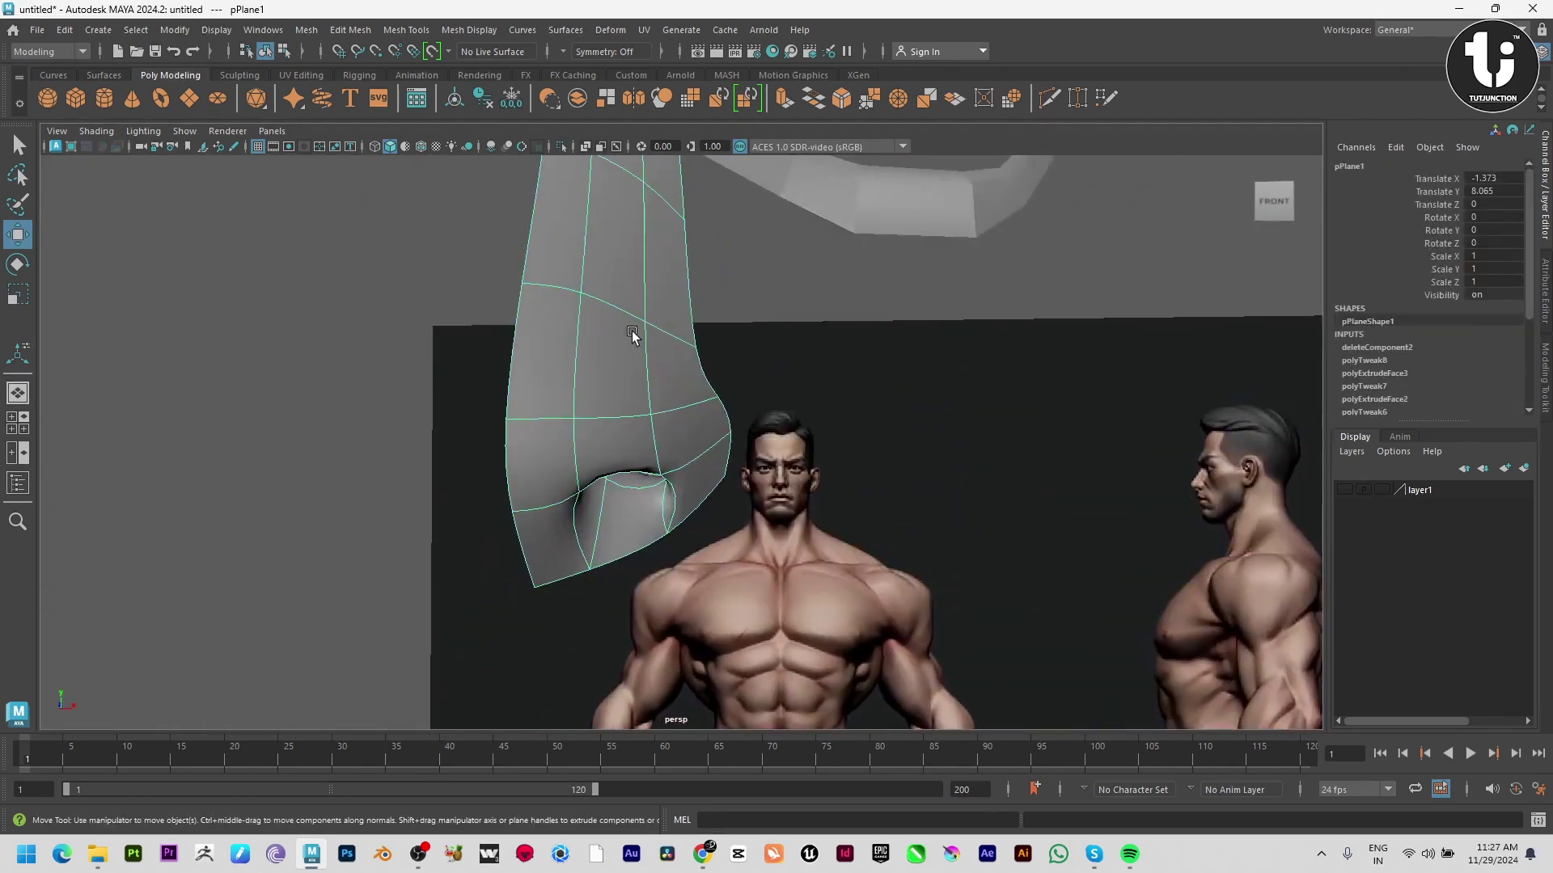
pyautogui.click(688, 396)
pyautogui.keyDown('shift'); pyautogui.click(719, 466); pyautogui.keyUp('shift')
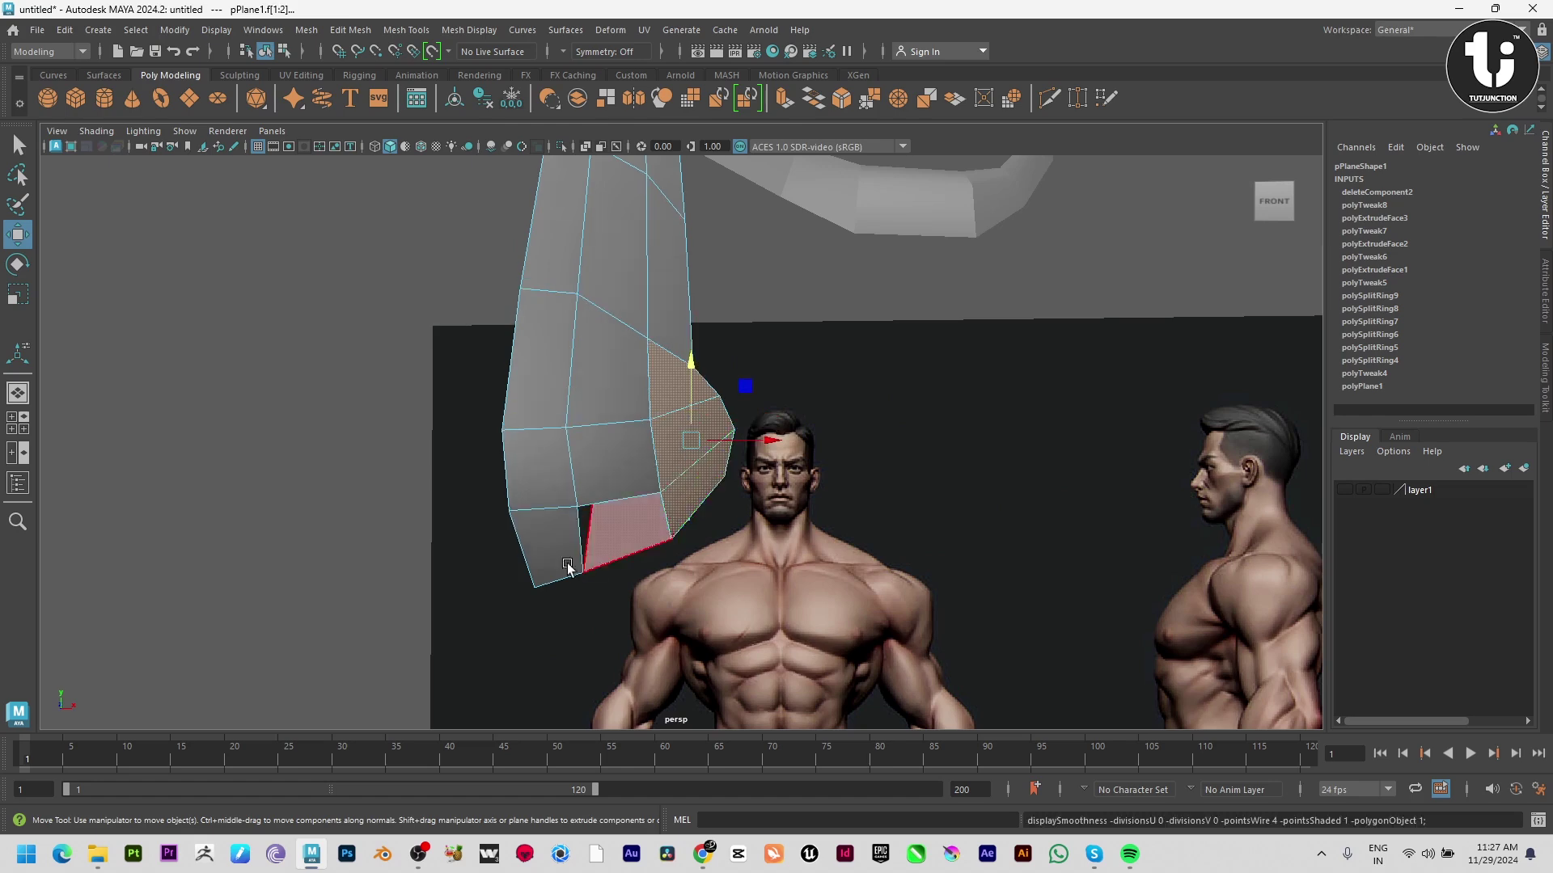
pyautogui.press('space')
pyautogui.press('space')
pyautogui.hotkey('ctrl', 'e')
pyautogui.scroll(3, 930, 501)
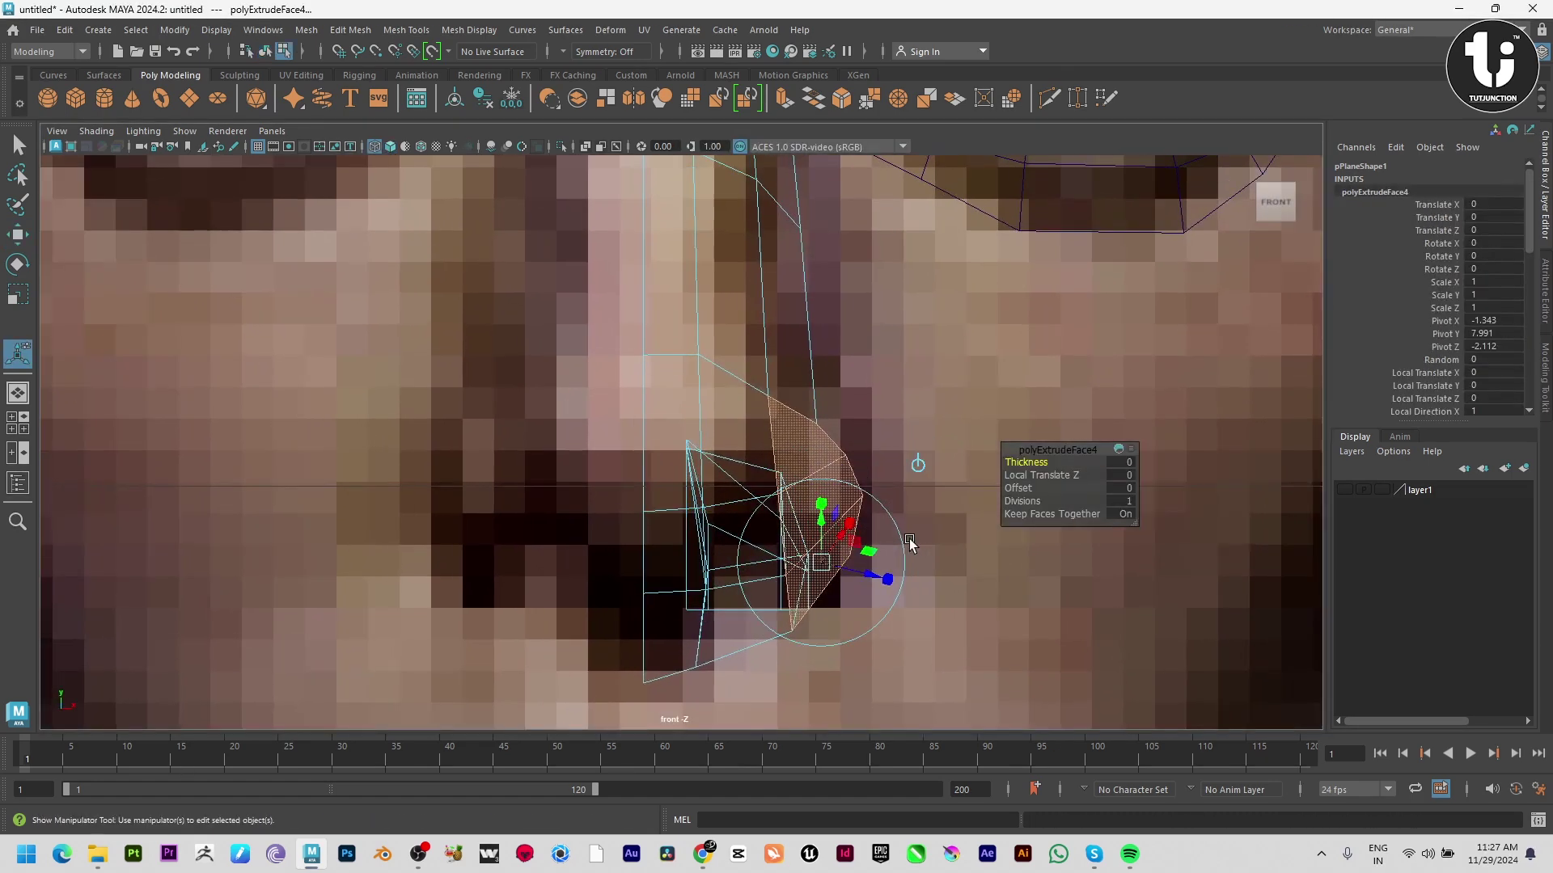
pyautogui.keyDown('alt'); pyautogui.moveTo(911, 544); pyautogui.dragTo(838, 619, button='middle'); pyautogui.keyUp('alt')
pyautogui.press('w')
pyautogui.moveTo(775, 558); pyautogui.dragTo(716, 542)
# Return to the perspective view, smooth-preview the nose in object mode and examine the shape of the nostril wing
pyautogui.press('space')
pyautogui.press('space')
pyautogui.press('r')
pyautogui.press('w')
pyautogui.press('space')
pyautogui.press('space')
pyautogui.keyDown('alt'); pyautogui.moveTo(971, 332); pyautogui.dragTo(935, 454); pyautogui.keyUp('alt')
pyautogui.scroll(3, 925, 405)
pyautogui.press('3')
pyautogui.press('F8')
pyautogui.click(774, 415)
pyautogui.keyDown('alt'); pyautogui.moveTo(774, 416); pyautogui.dragTo(697, 439, button='right'); pyautogui.keyUp('alt')
pyautogui.keyDown('alt'); pyautogui.moveTo(697, 439); pyautogui.dragTo(725, 450); pyautogui.keyUp('alt')
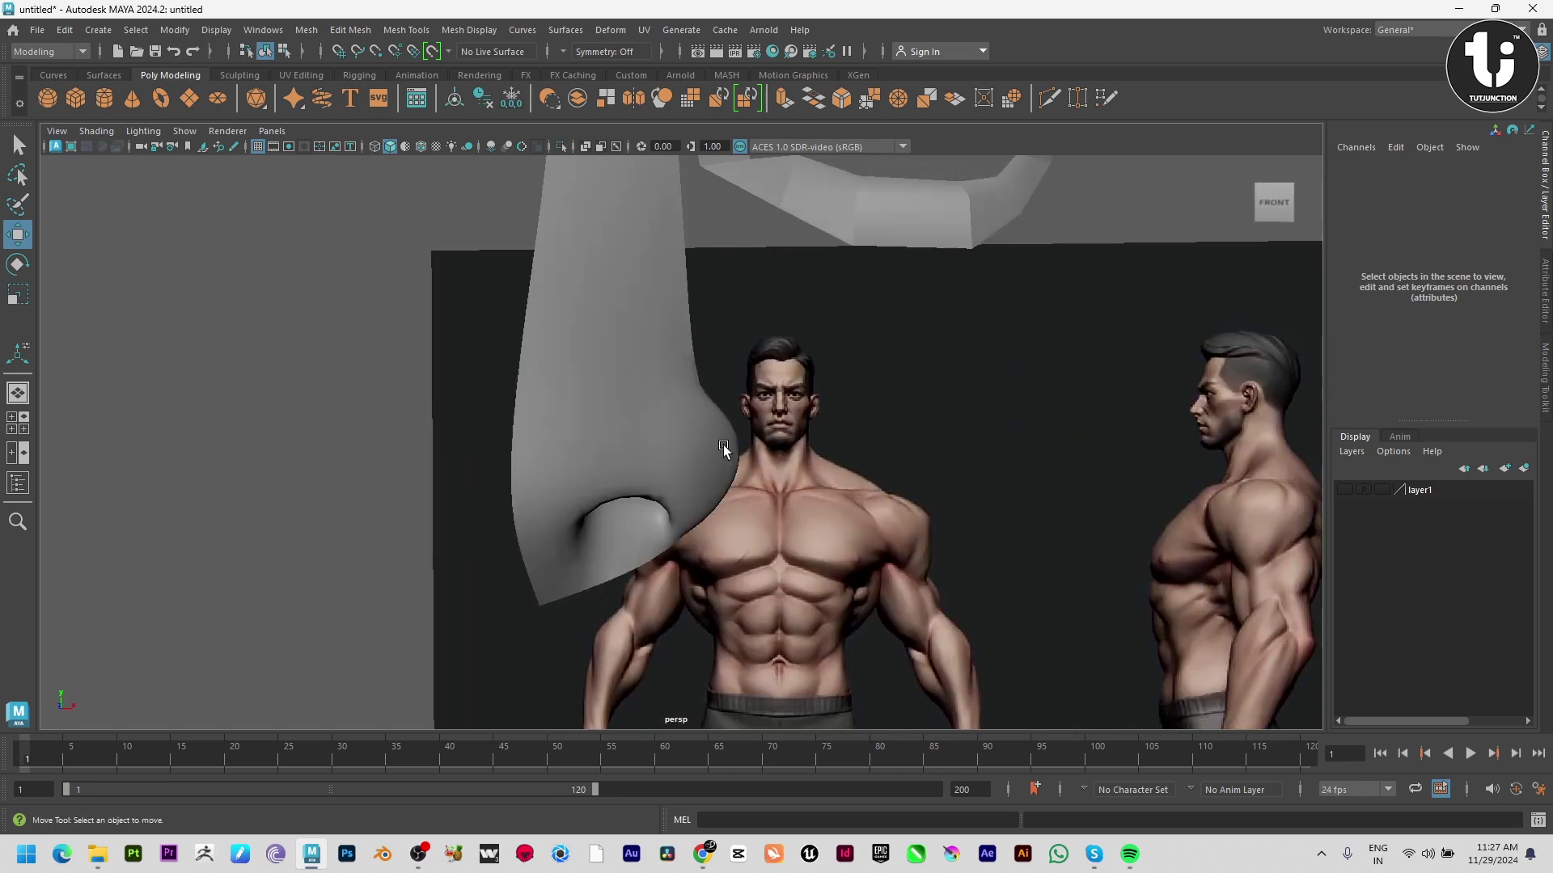
# Select the two middle vertices along the nostril wing's crease and shift them sideways to refine the wing
pyautogui.click(724, 450)
pyautogui.keyDown('alt'); pyautogui.moveTo(724, 450); pyautogui.dragTo(675, 478, button='right'); pyautogui.keyUp('alt')
pyautogui.moveTo(674, 478); pyautogui.dragTo(652, 471, button='right')
pyautogui.click(708, 444)
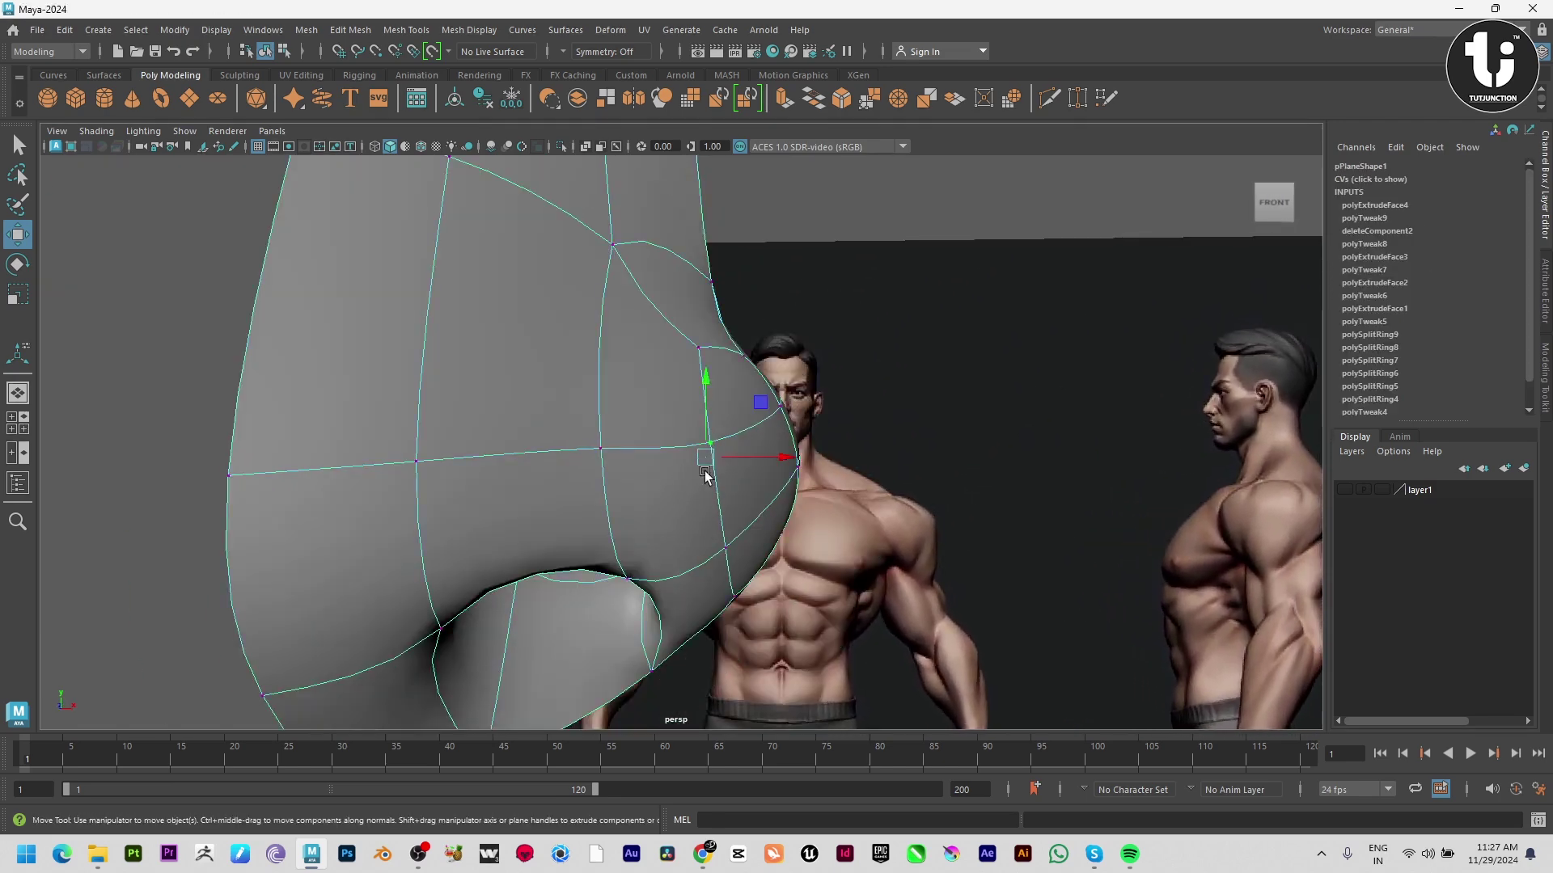
pyautogui.keyDown('shift'); pyautogui.click(723, 545); pyautogui.keyUp('shift')
pyautogui.moveTo(790, 519); pyautogui.dragTo(729, 548)
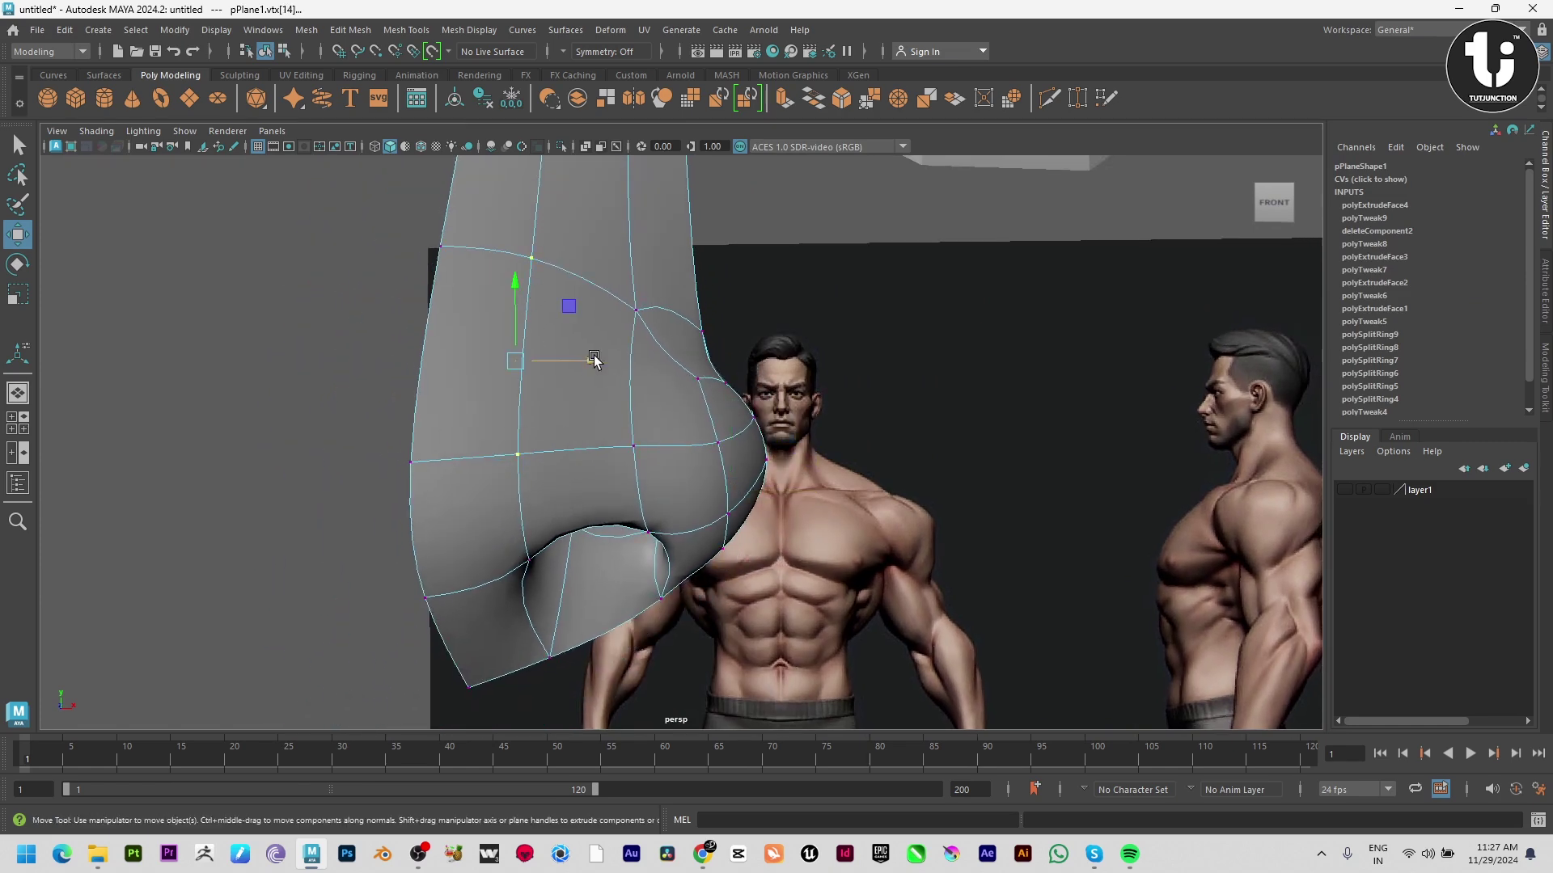
# Move the two vertices beside the centre line near the nose tip outward and adjust their depth
pyautogui.moveTo(594, 359); pyautogui.dragTo(652, 374)
pyautogui.keyDown('alt'); pyautogui.moveTo(697, 441); pyautogui.dragTo(593, 474); pyautogui.keyUp('alt')
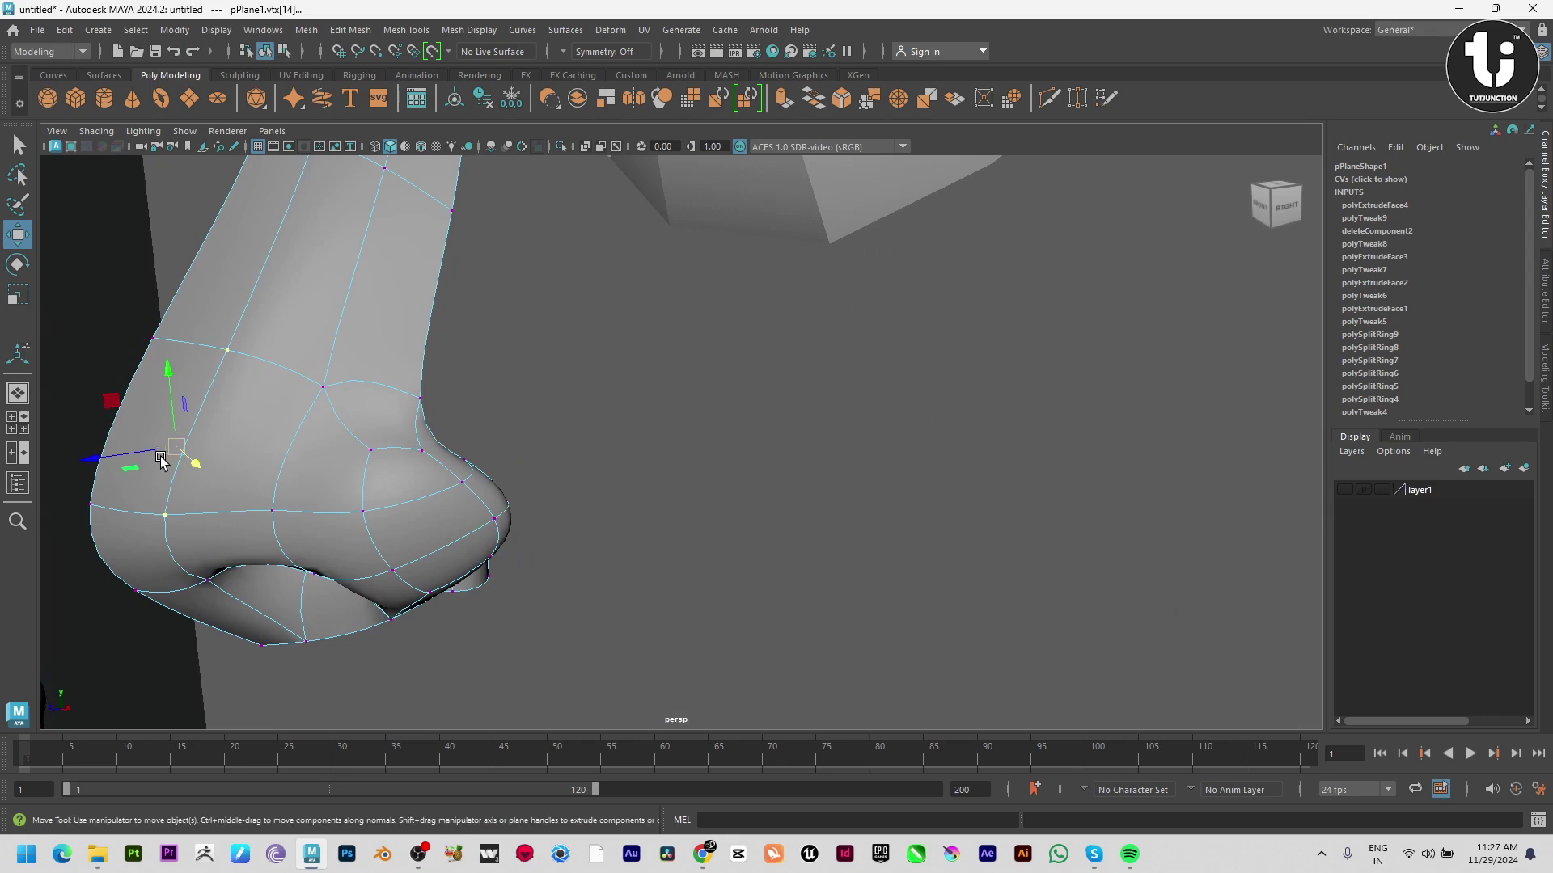
pyautogui.keyDown('alt'); pyautogui.moveTo(69, 451); pyautogui.dragTo(550, 535); pyautogui.keyUp('alt')
pyautogui.keyDown('alt'); pyautogui.moveTo(584, 509); pyautogui.dragTo(513, 627, button='middle'); pyautogui.keyUp('alt')
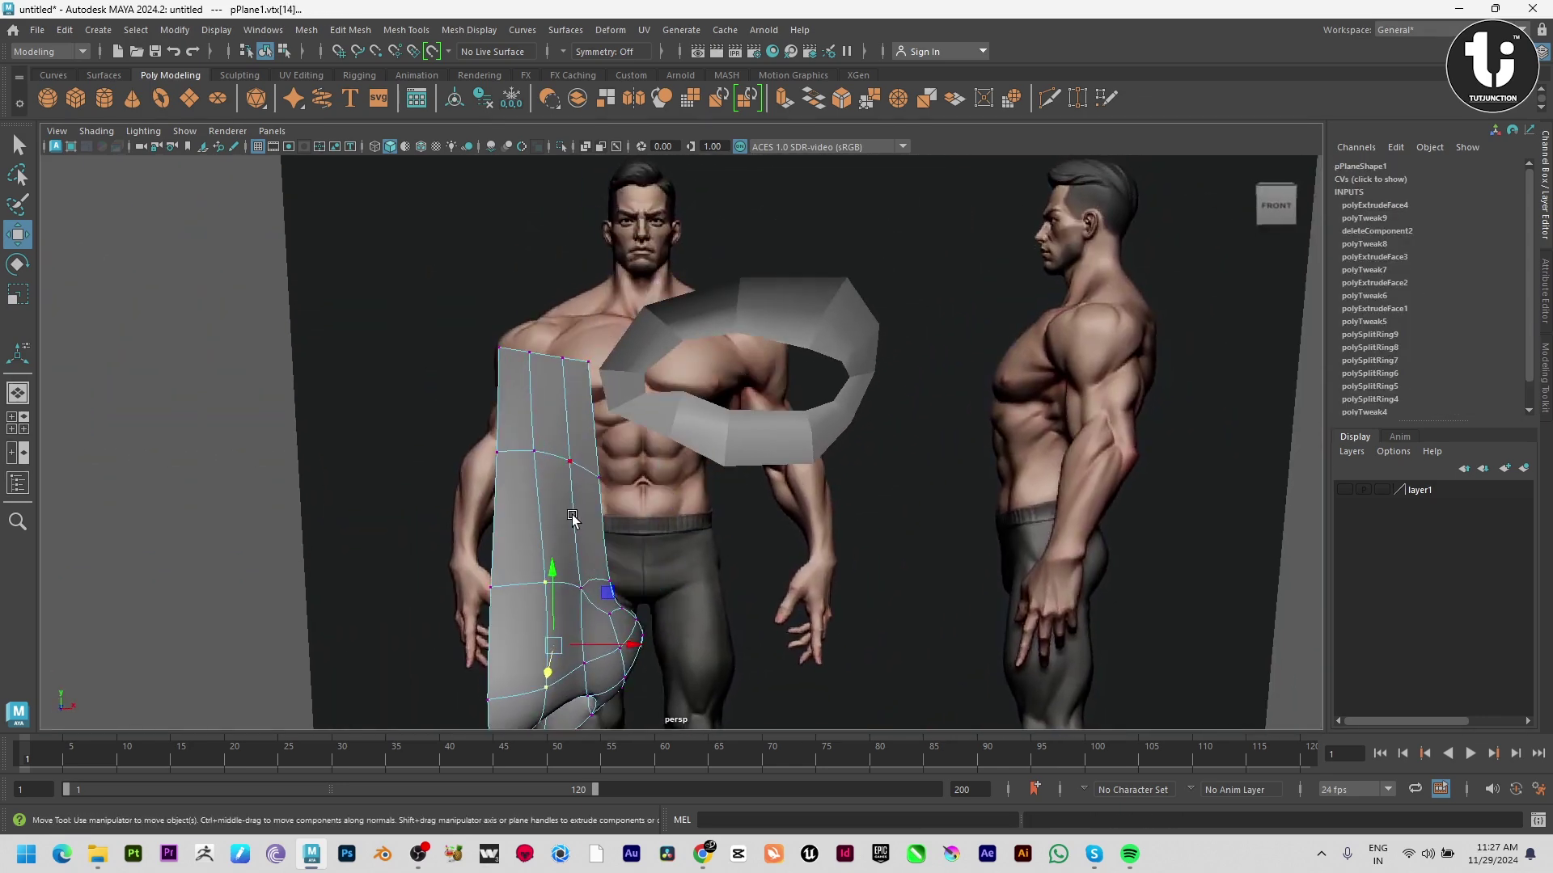
# Move the upper two vertices beside the nose bridge's centre line outward, and nudge the topmost one a little further
pyautogui.click(530, 456)
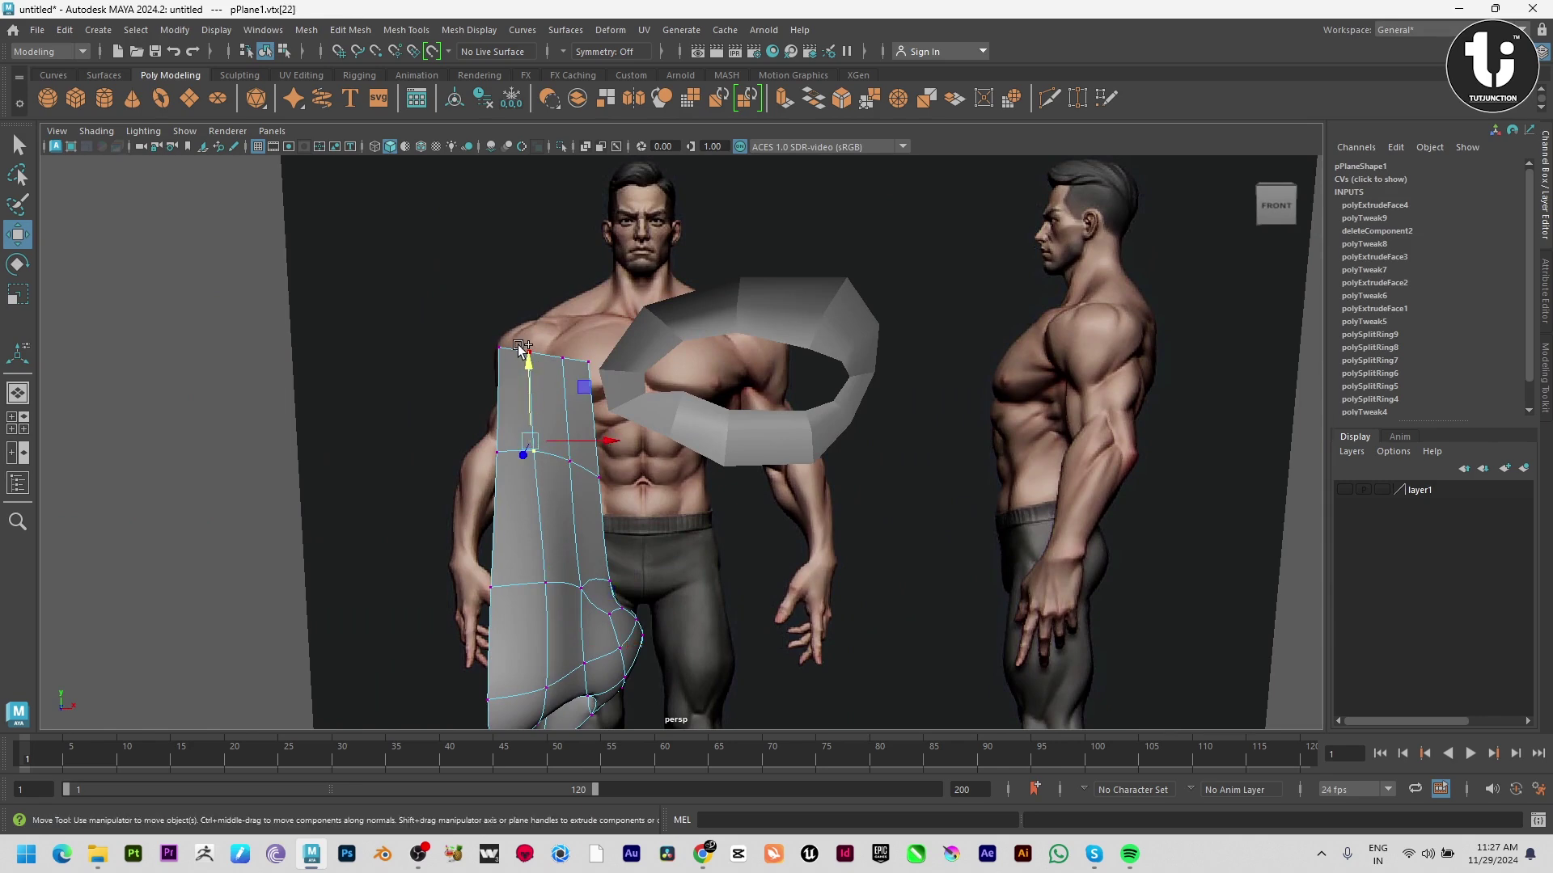
pyautogui.keyDown('shift'); pyautogui.click(529, 354); pyautogui.keyUp('shift')
pyautogui.moveTo(590, 390); pyautogui.dragTo(598, 390)
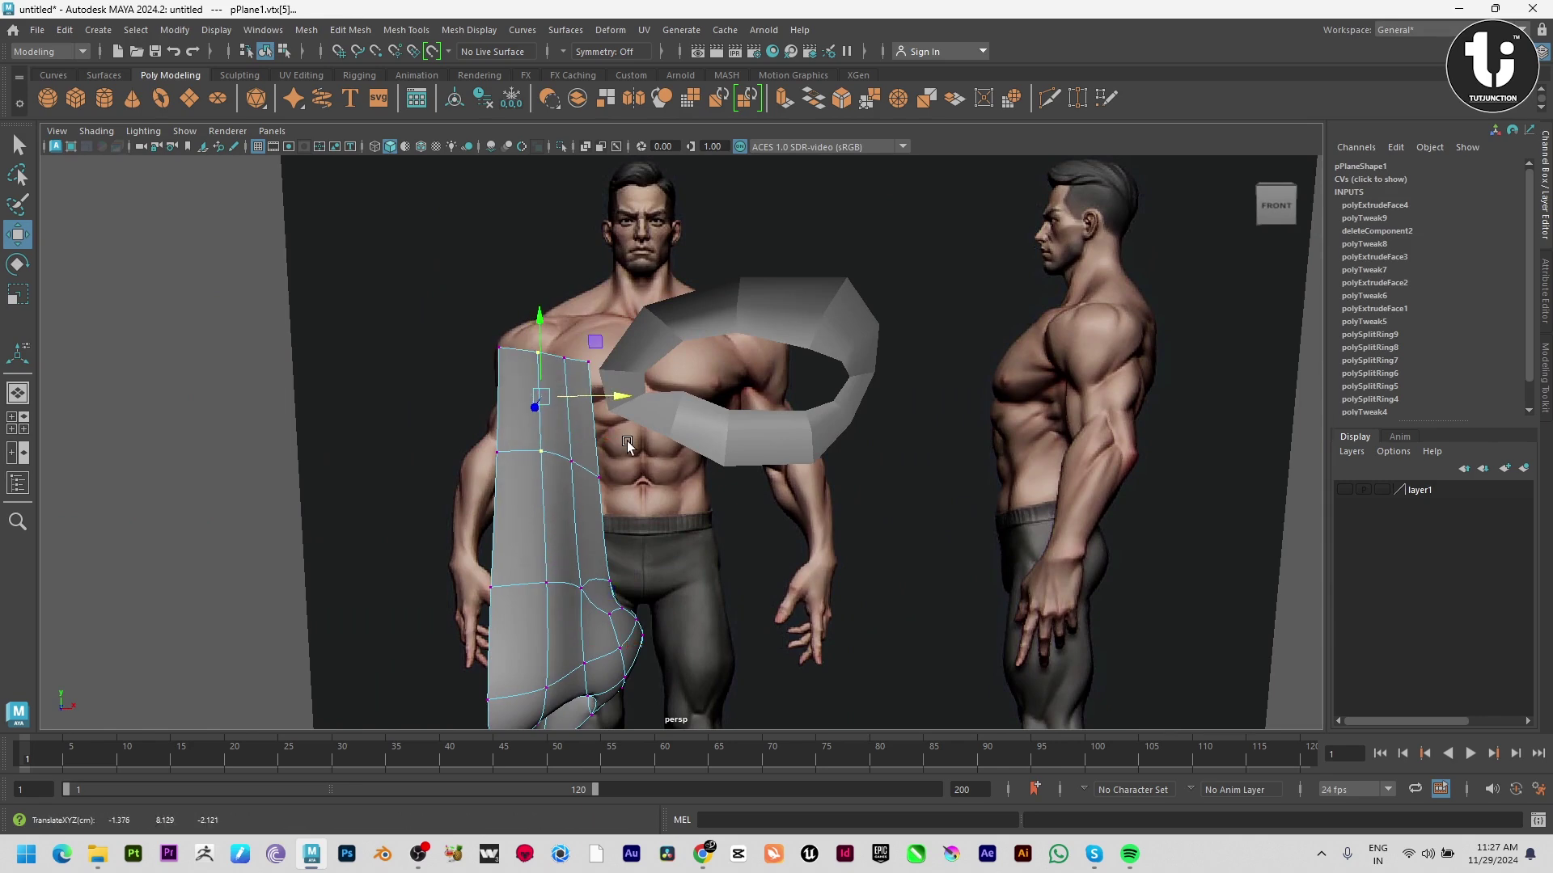
pyautogui.keyDown('alt'); pyautogui.moveTo(628, 440); pyautogui.dragTo(575, 424); pyautogui.keyUp('alt')
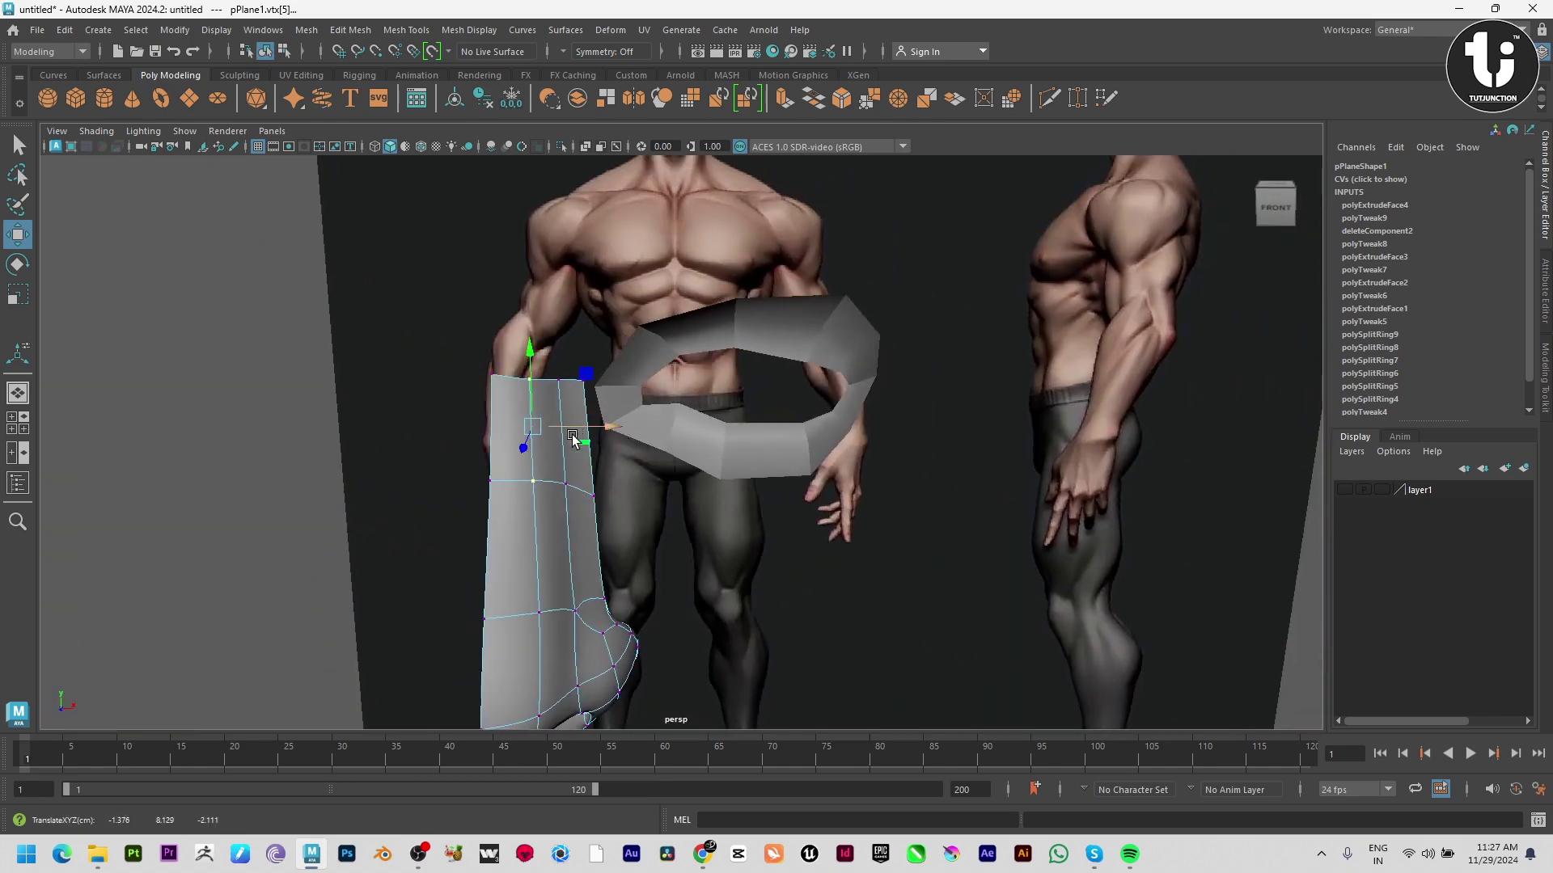
pyautogui.keyDown('ctrl'); pyautogui.moveTo(585, 511); pyautogui.dragTo(459, 450); pyautogui.keyUp('ctrl')
pyautogui.moveTo(581, 380); pyautogui.dragTo(588, 379)
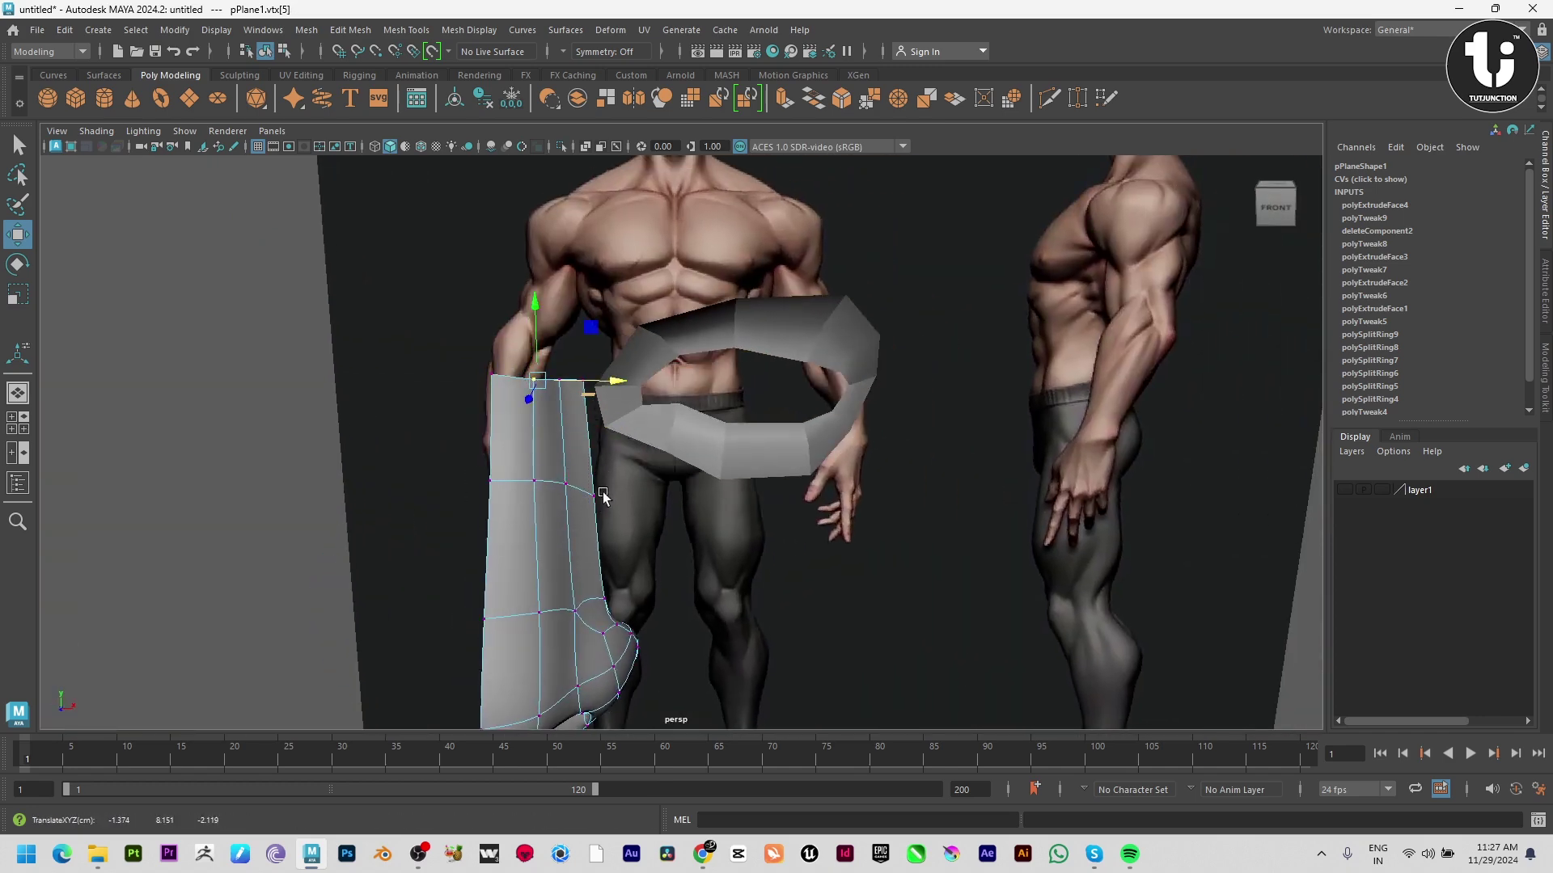
# In the front view, lower the outer vertices of the nose bridge's top edge toward the inner eye corner
pyautogui.keyDown('alt'); pyautogui.moveTo(603, 496); pyautogui.dragTo(681, 553, button='middle'); pyautogui.keyUp('alt')
pyautogui.keyDown('alt'); pyautogui.moveTo(678, 493); pyautogui.dragTo(405, 484, button='right'); pyautogui.keyUp('alt')
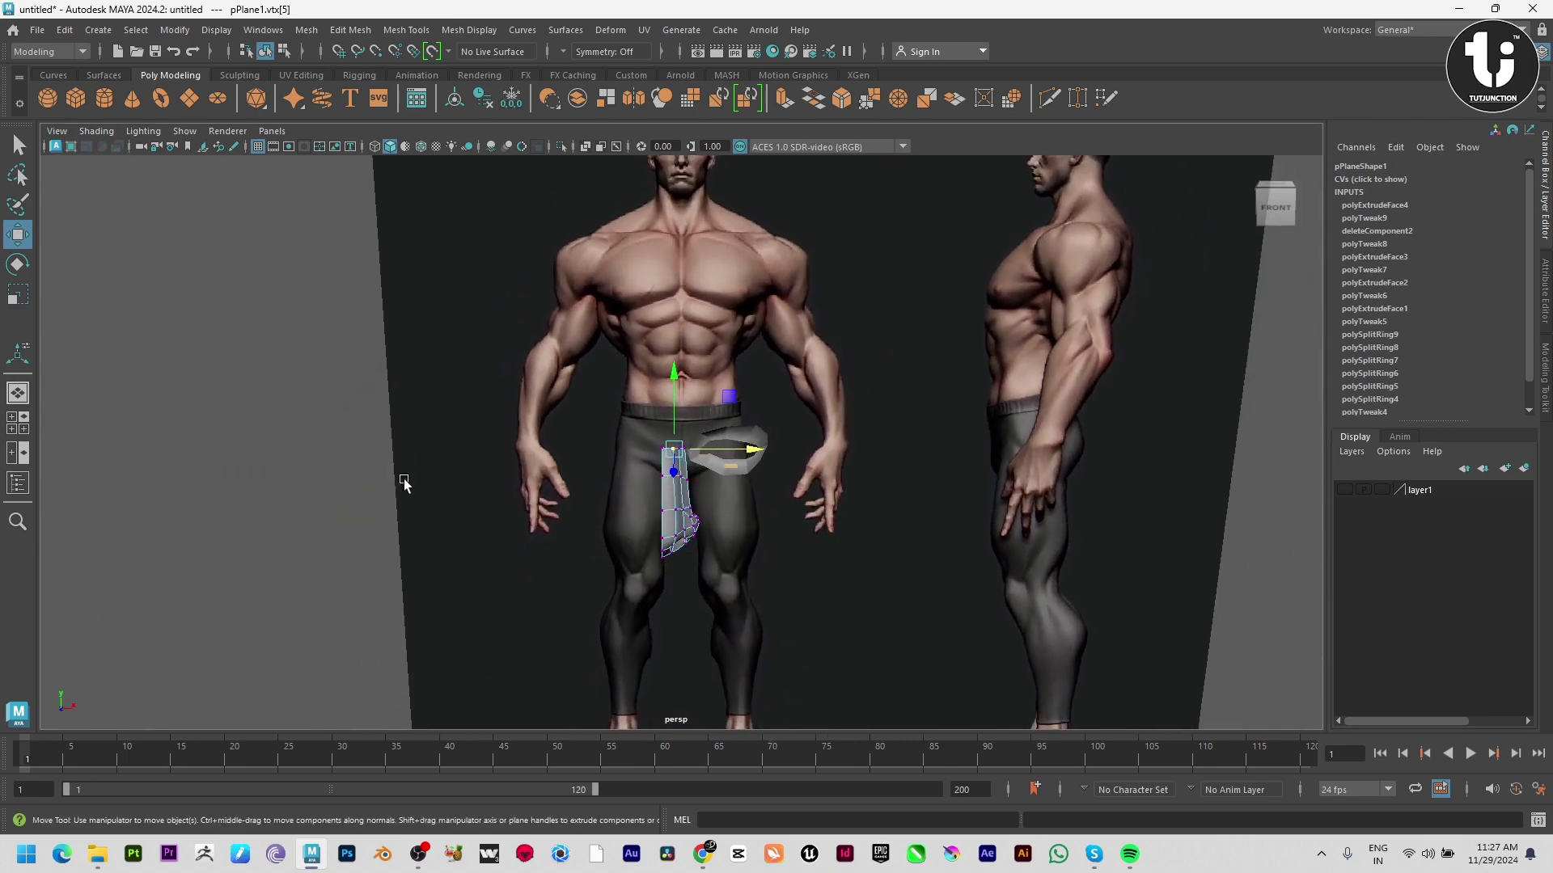
pyautogui.keyDown('alt'); pyautogui.moveTo(588, 485); pyautogui.dragTo(532, 621, button='middle'); pyautogui.keyUp('alt')
pyautogui.keyDown('alt'); pyautogui.moveTo(531, 621); pyautogui.dragTo(632, 661, button='right'); pyautogui.keyUp('alt')
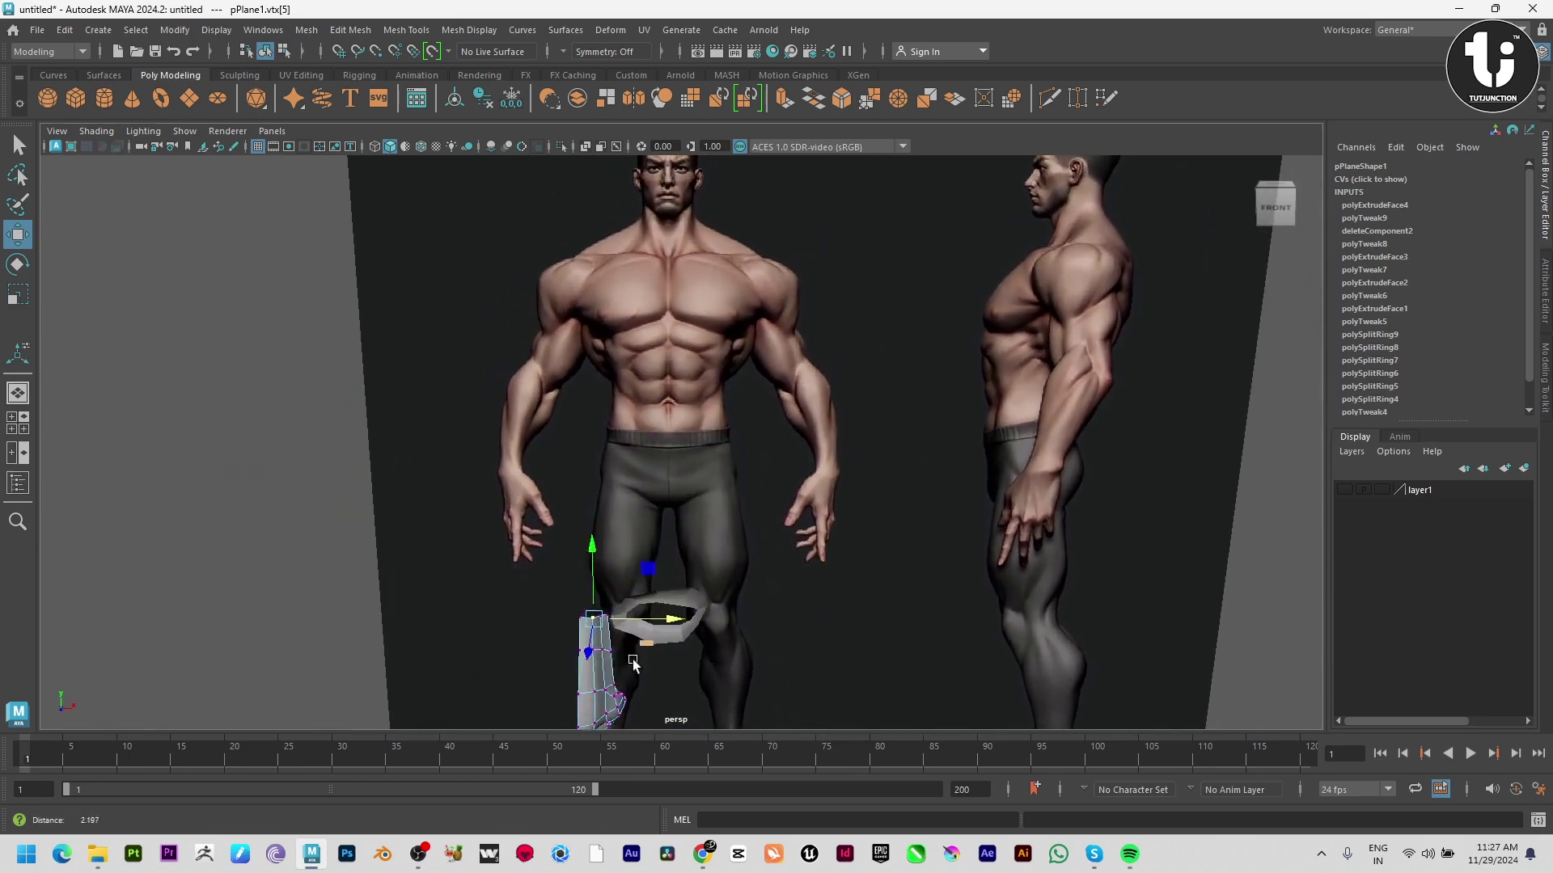
pyautogui.scroll(6, 633, 663)
pyautogui.press('space')
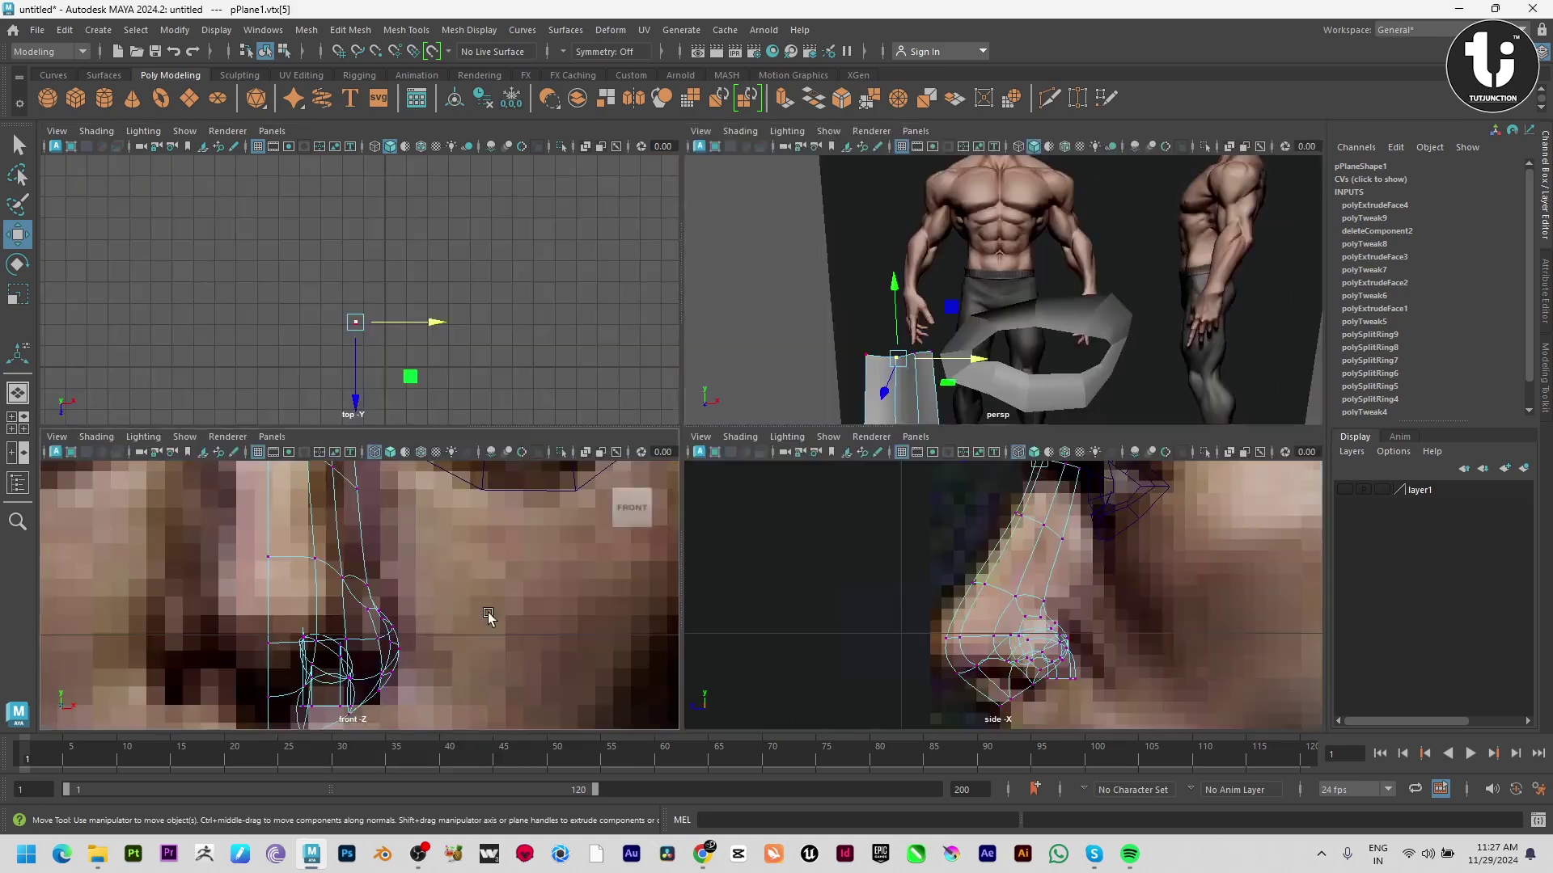
pyautogui.press('space')
pyautogui.keyDown('alt'); pyautogui.moveTo(652, 397); pyautogui.dragTo(682, 542, button='middle'); pyautogui.keyUp('alt')
pyautogui.moveTo(726, 501); pyautogui.dragTo(727, 503)
pyautogui.moveTo(702, 458); pyautogui.dragTo(717, 462)
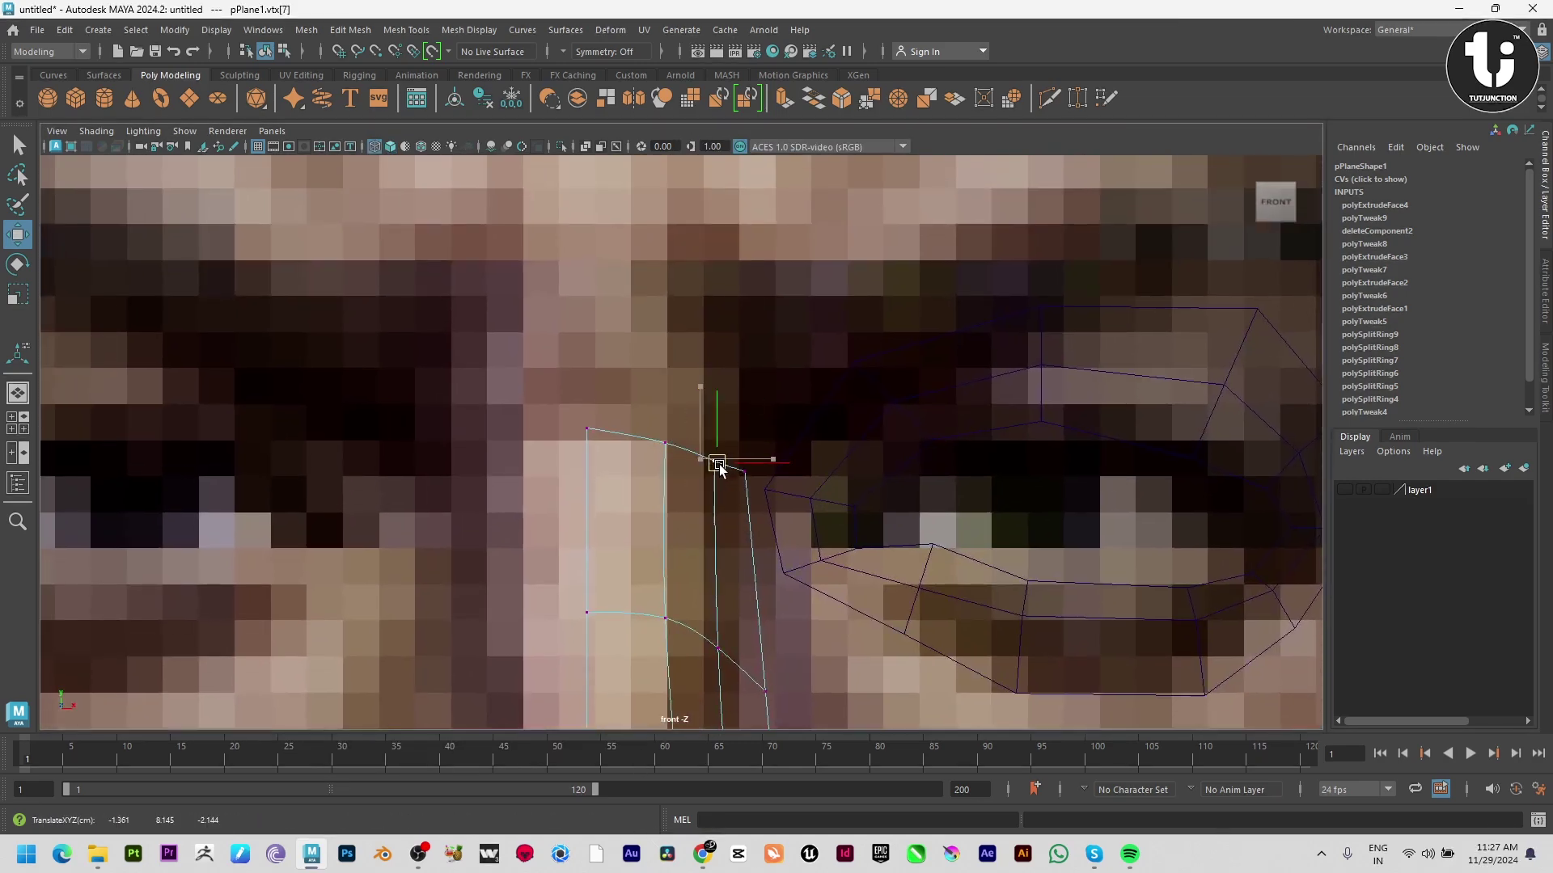
pyautogui.moveTo(758, 523)
pyautogui.mouseDown()
pyautogui.moveTo(717, 444)
pyautogui.moveTo(760, 530)
pyautogui.mouseUp()
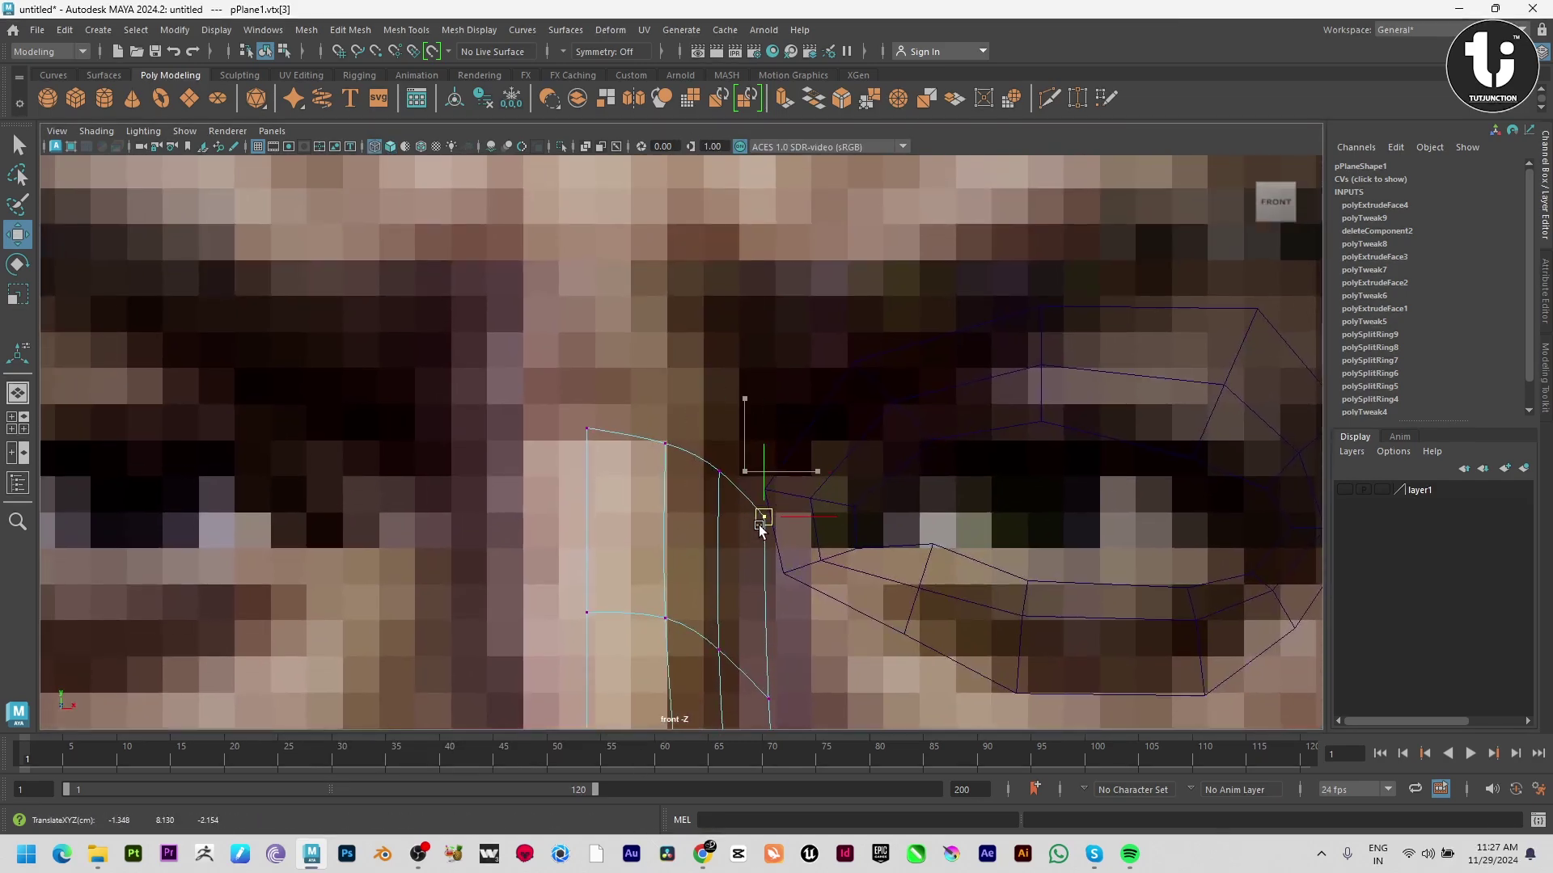
# Select the nose and eye ring meshes in the perspective view and combine them into one object
pyautogui.press('space')
pyautogui.press('space')
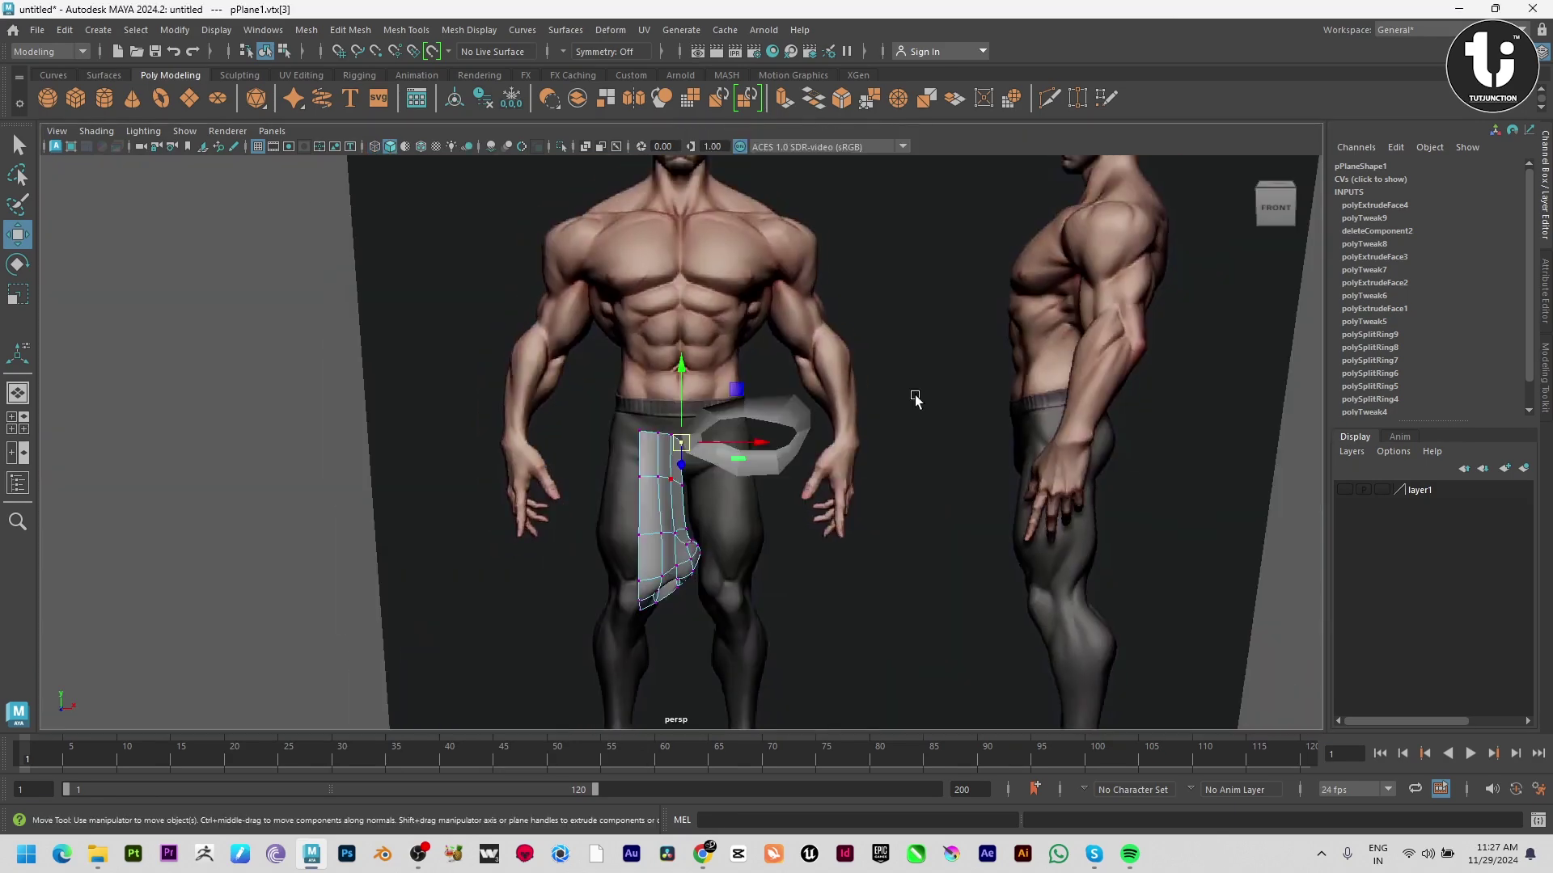
pyautogui.keyDown('alt'); pyautogui.moveTo(874, 535); pyautogui.dragTo(807, 534); pyautogui.keyUp('alt')
pyautogui.moveTo(663, 545); pyautogui.dragTo(697, 356, button='right')
pyautogui.click(492, 452)
pyautogui.keyDown('alt'); pyautogui.moveTo(431, 467); pyautogui.dragTo(490, 432); pyautogui.keyUp('alt')
pyautogui.keyDown('alt'); pyautogui.moveTo(812, 530); pyautogui.dragTo(755, 566); pyautogui.keyUp('alt')
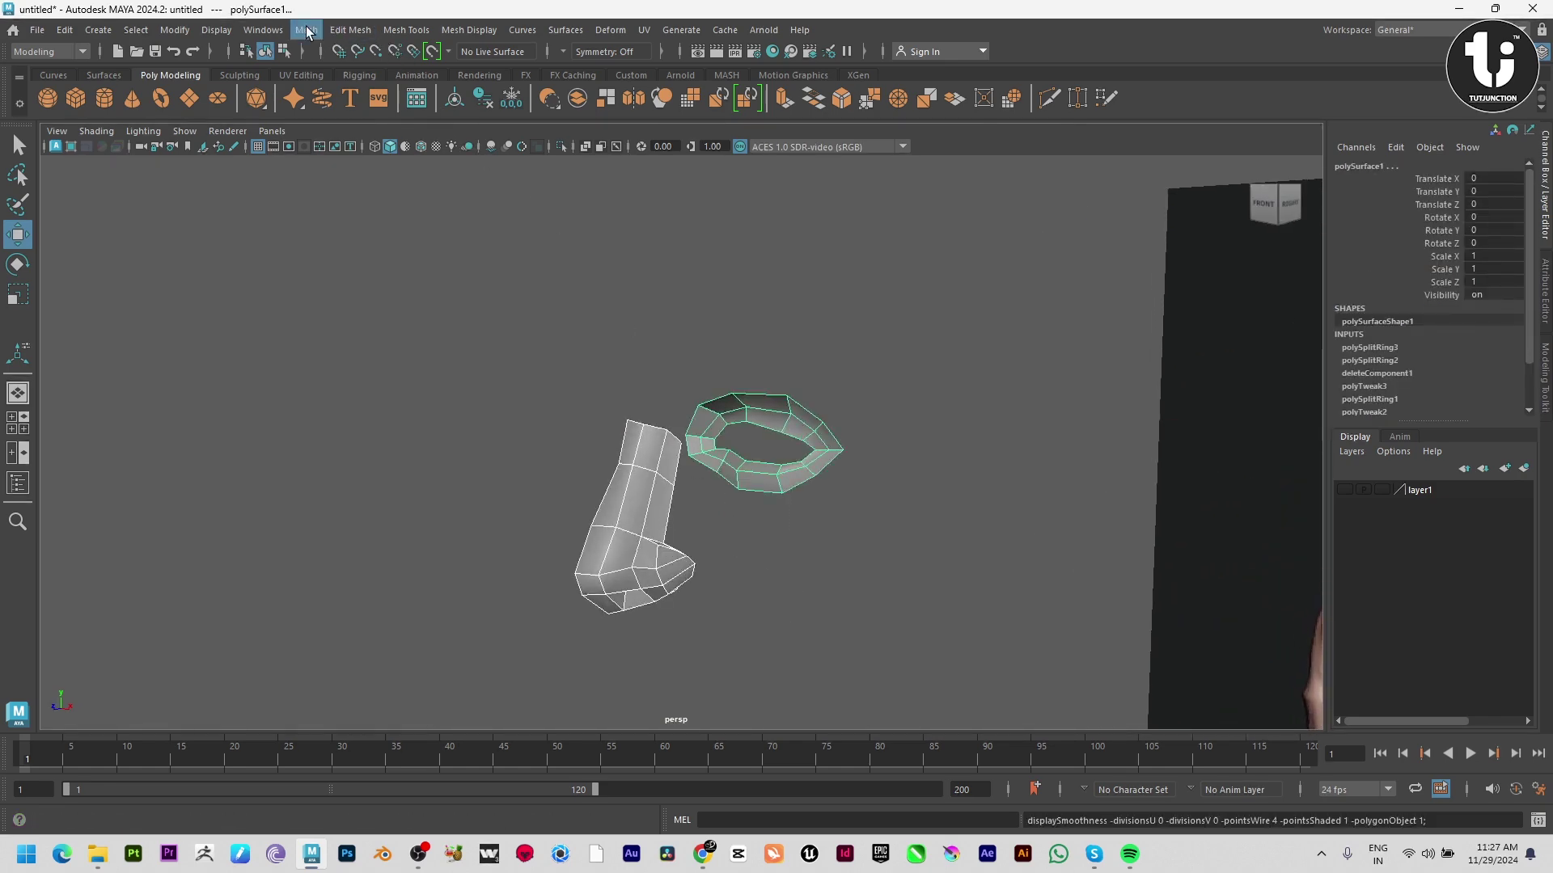
pyautogui.click(308, 30)
pyautogui.click(331, 90)
# Select the top edges of the nose bridge and extrude them upward to the brow in the front view
pyautogui.scroll(5, 608, 501)
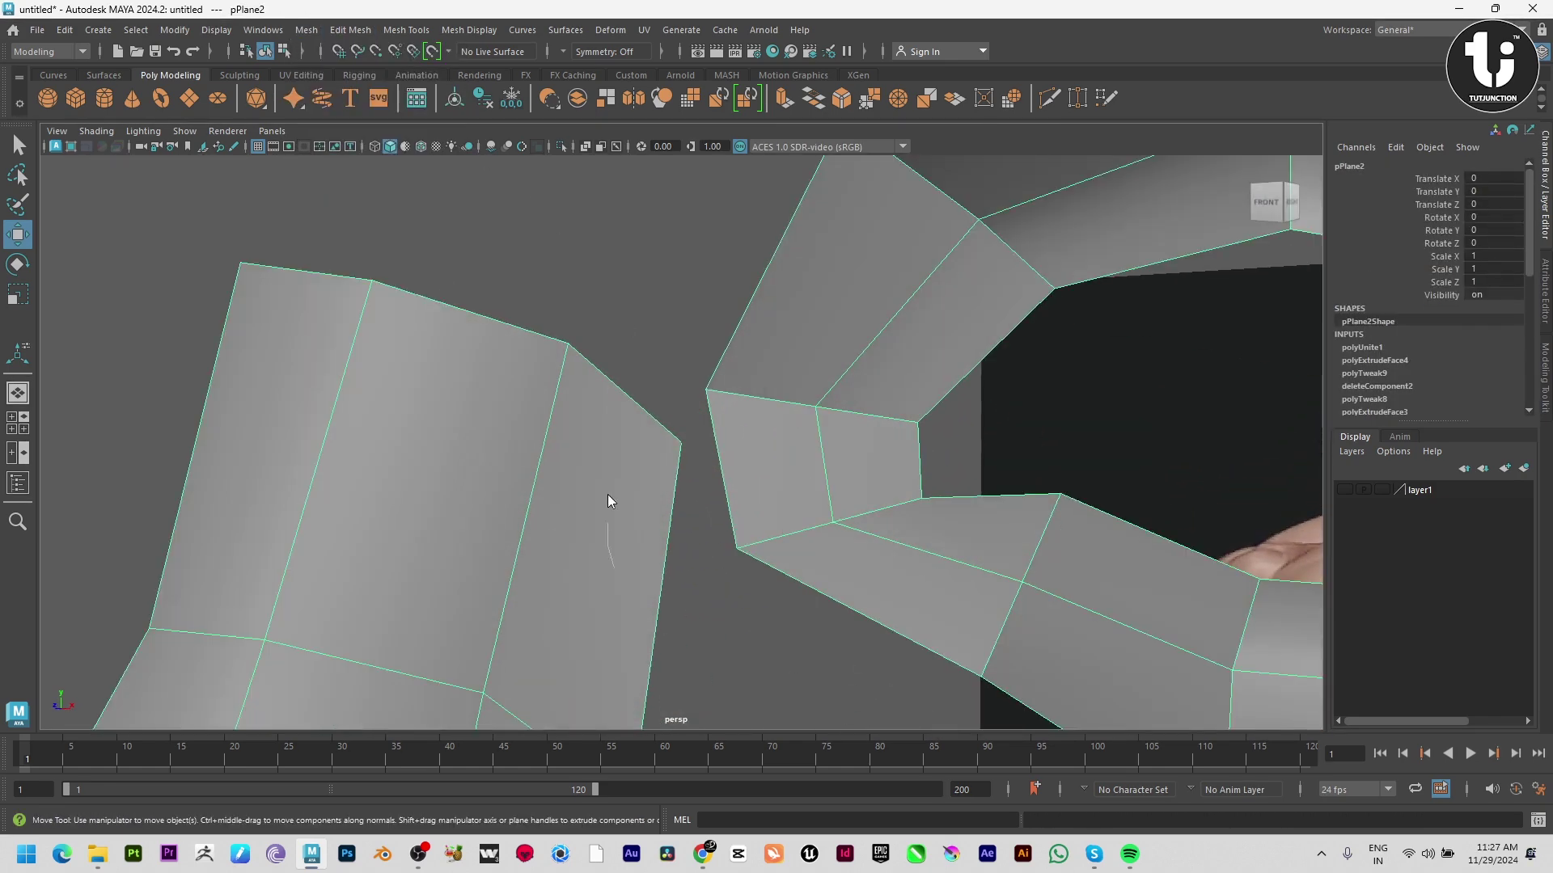
pyautogui.moveTo(608, 495); pyautogui.dragTo(605, 461, button='right')
pyautogui.moveTo(576, 431); pyautogui.dragTo(578, 433)
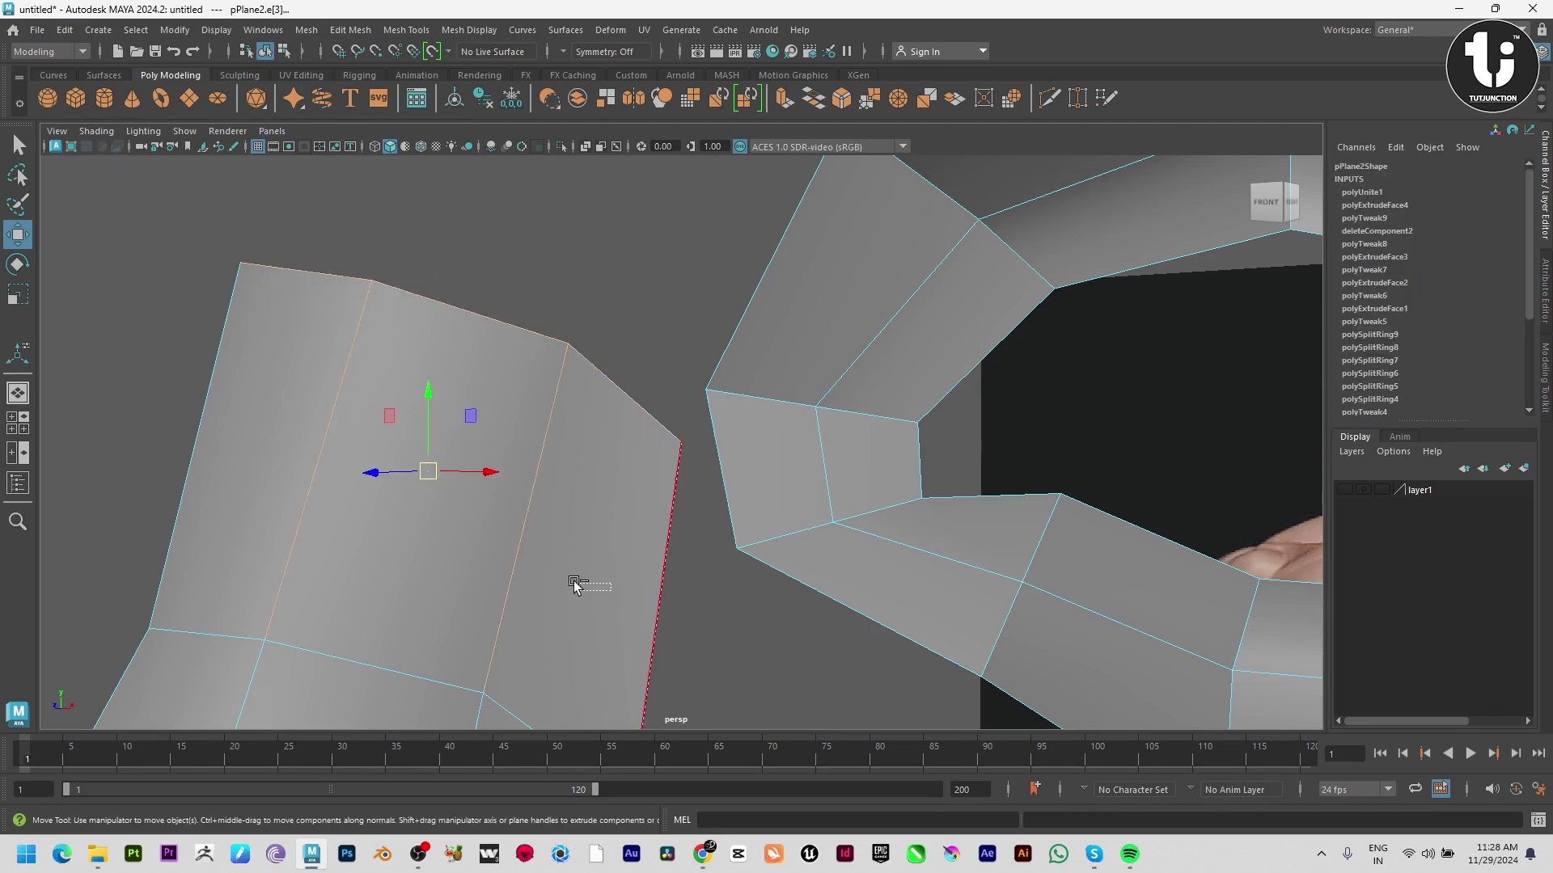
pyautogui.press('space')
pyautogui.press('space')
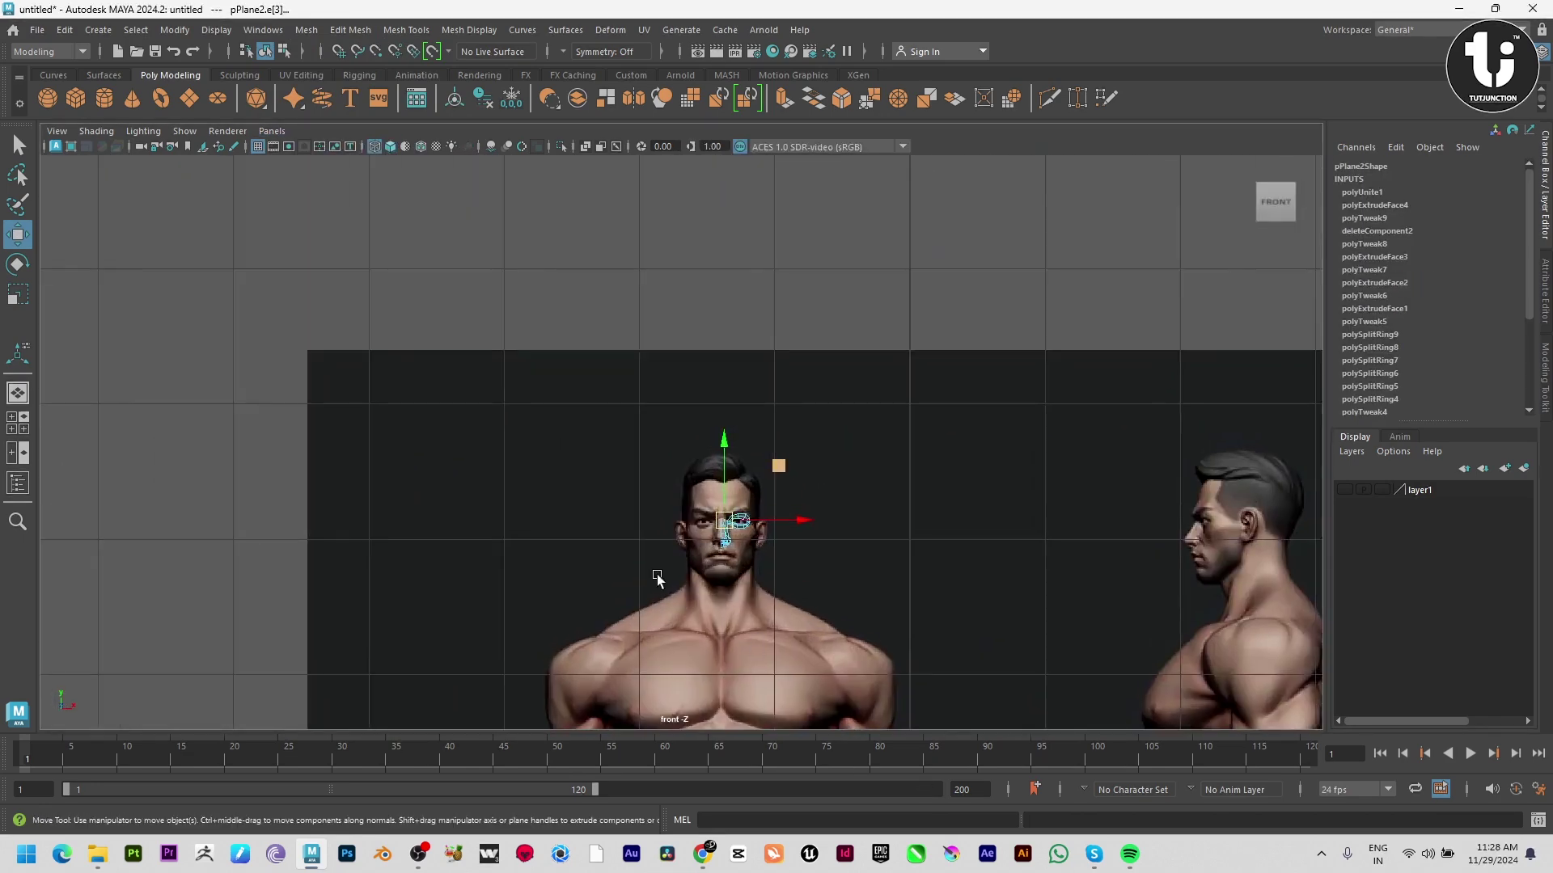
pyautogui.scroll(10, 745, 603)
pyautogui.scroll(1, 772, 621)
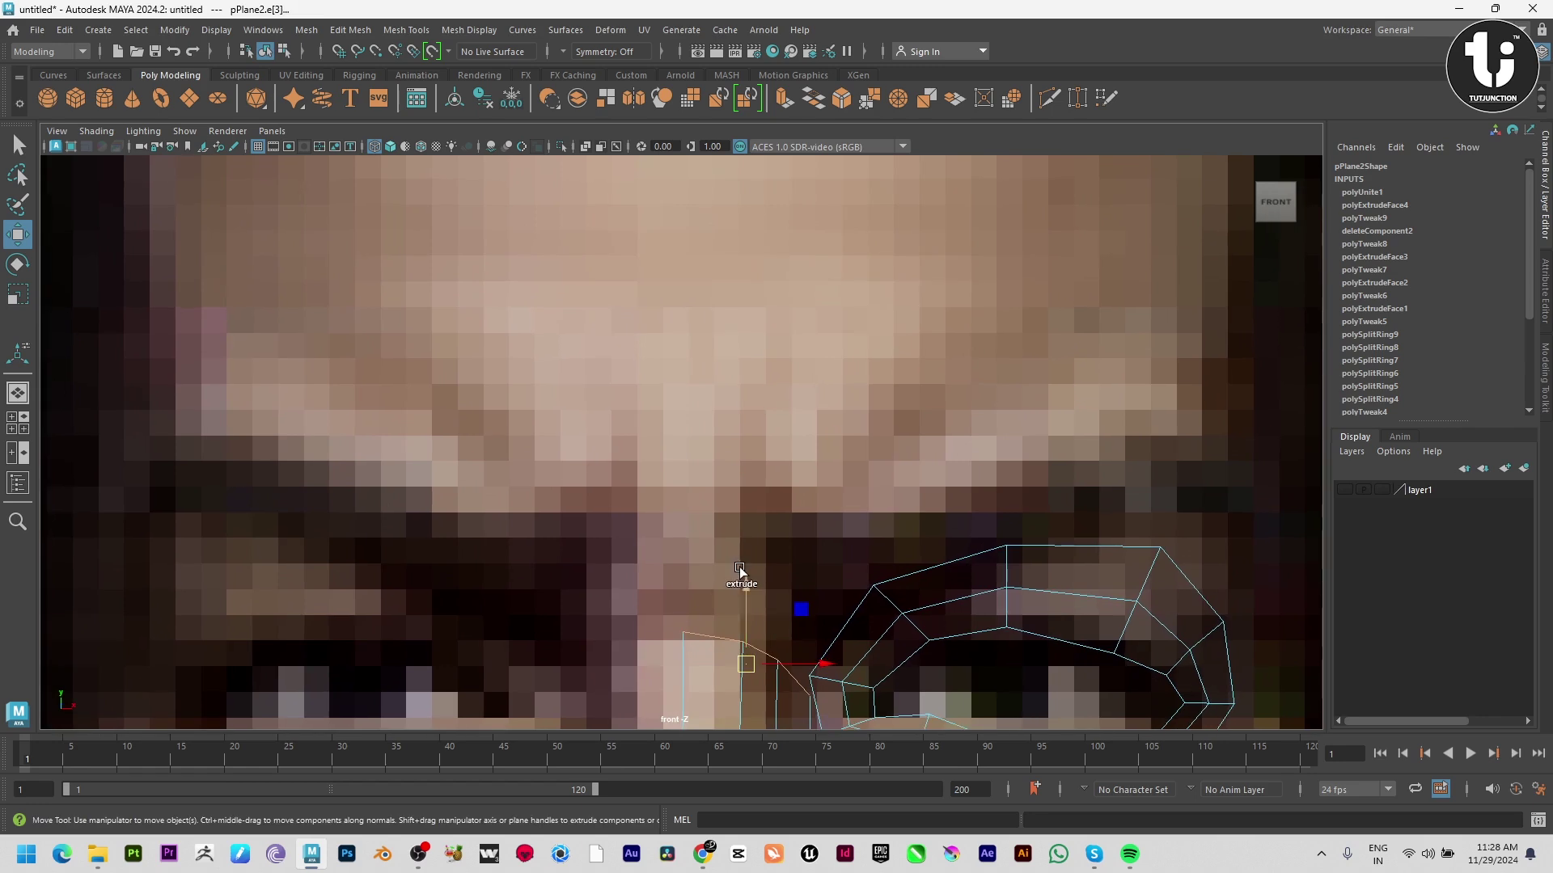
pyautogui.hotkey('ctrl', 'e')
pyautogui.moveTo(744, 575); pyautogui.dragTo(765, 450)
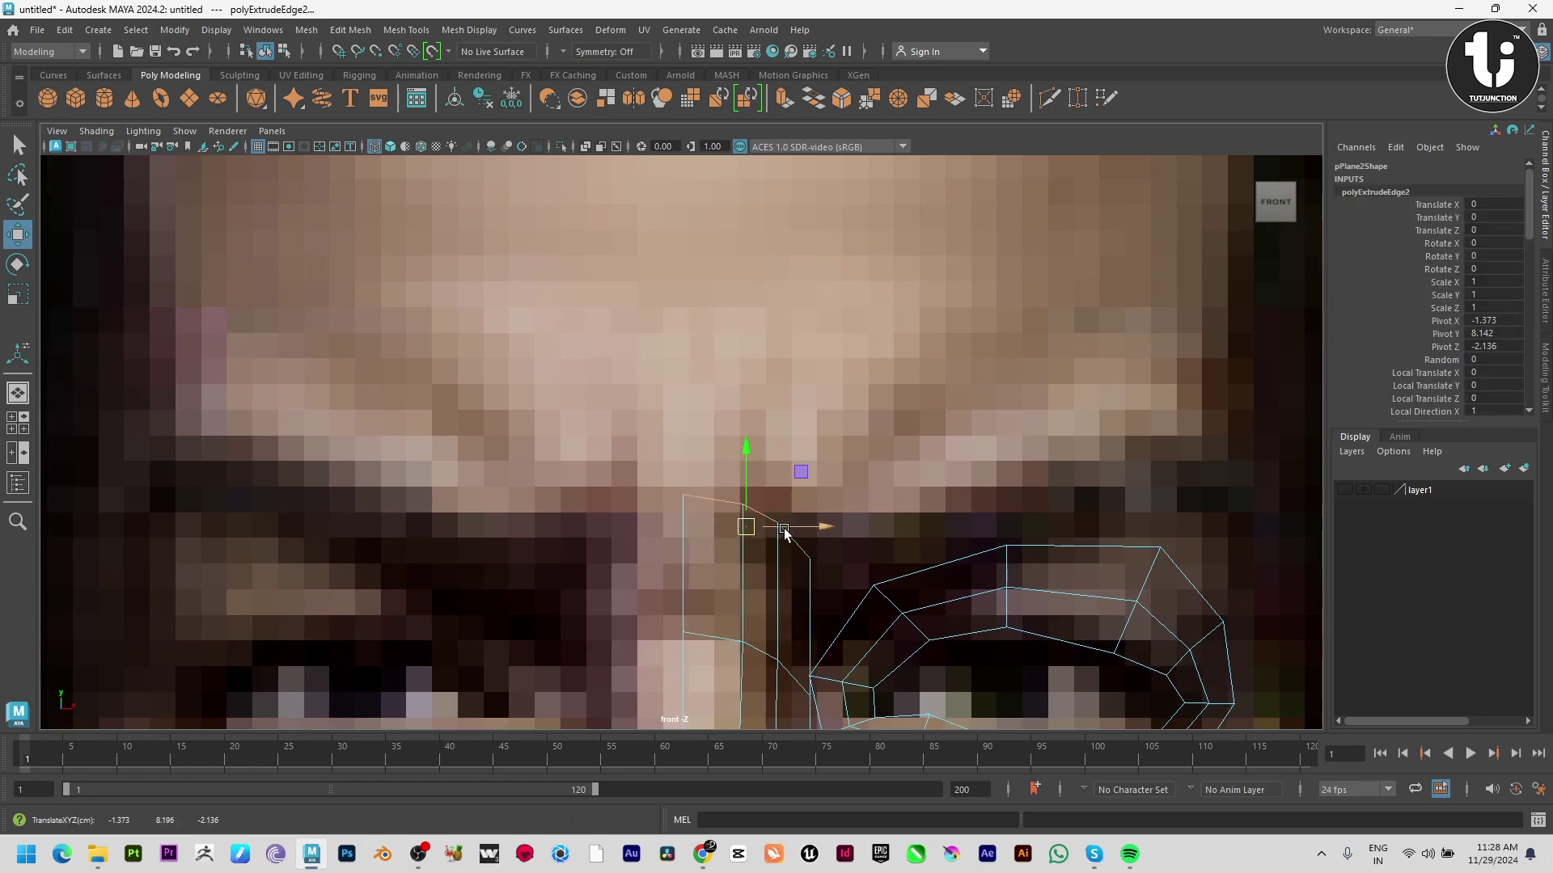
# Move the outermost vertex of the extruded top edge outward toward the eye ring and nudge its neighbour outward
pyautogui.press('F9')
pyautogui.click(825, 561)
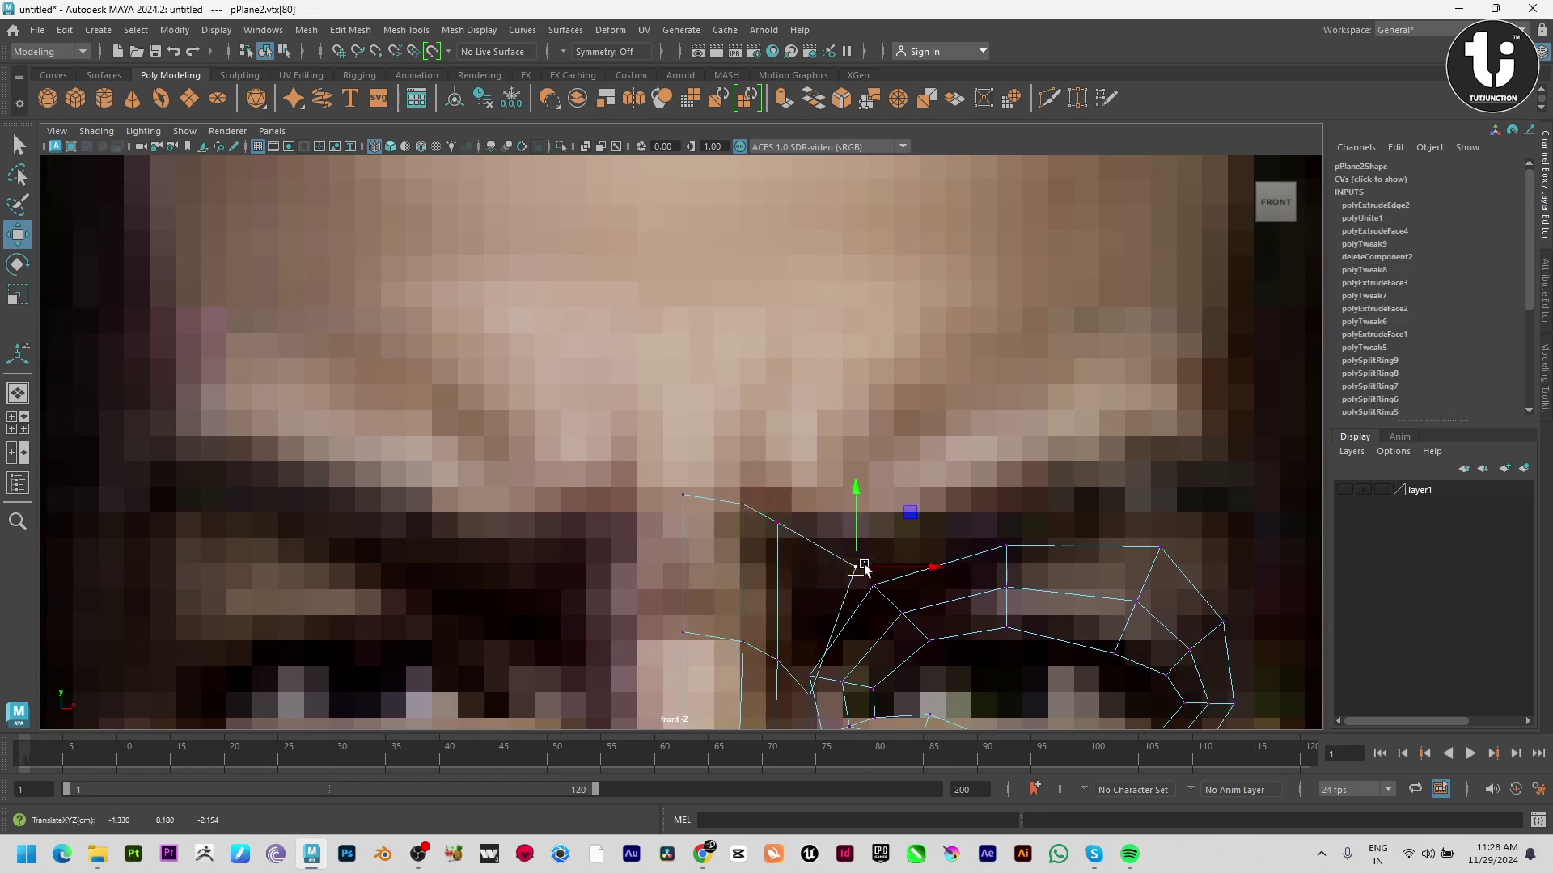
pyautogui.moveTo(778, 523); pyautogui.dragTo(787, 522)
# In the side view, reposition the extruded top vertices to follow the brow profile and lower the outermost one
pyautogui.press('space')
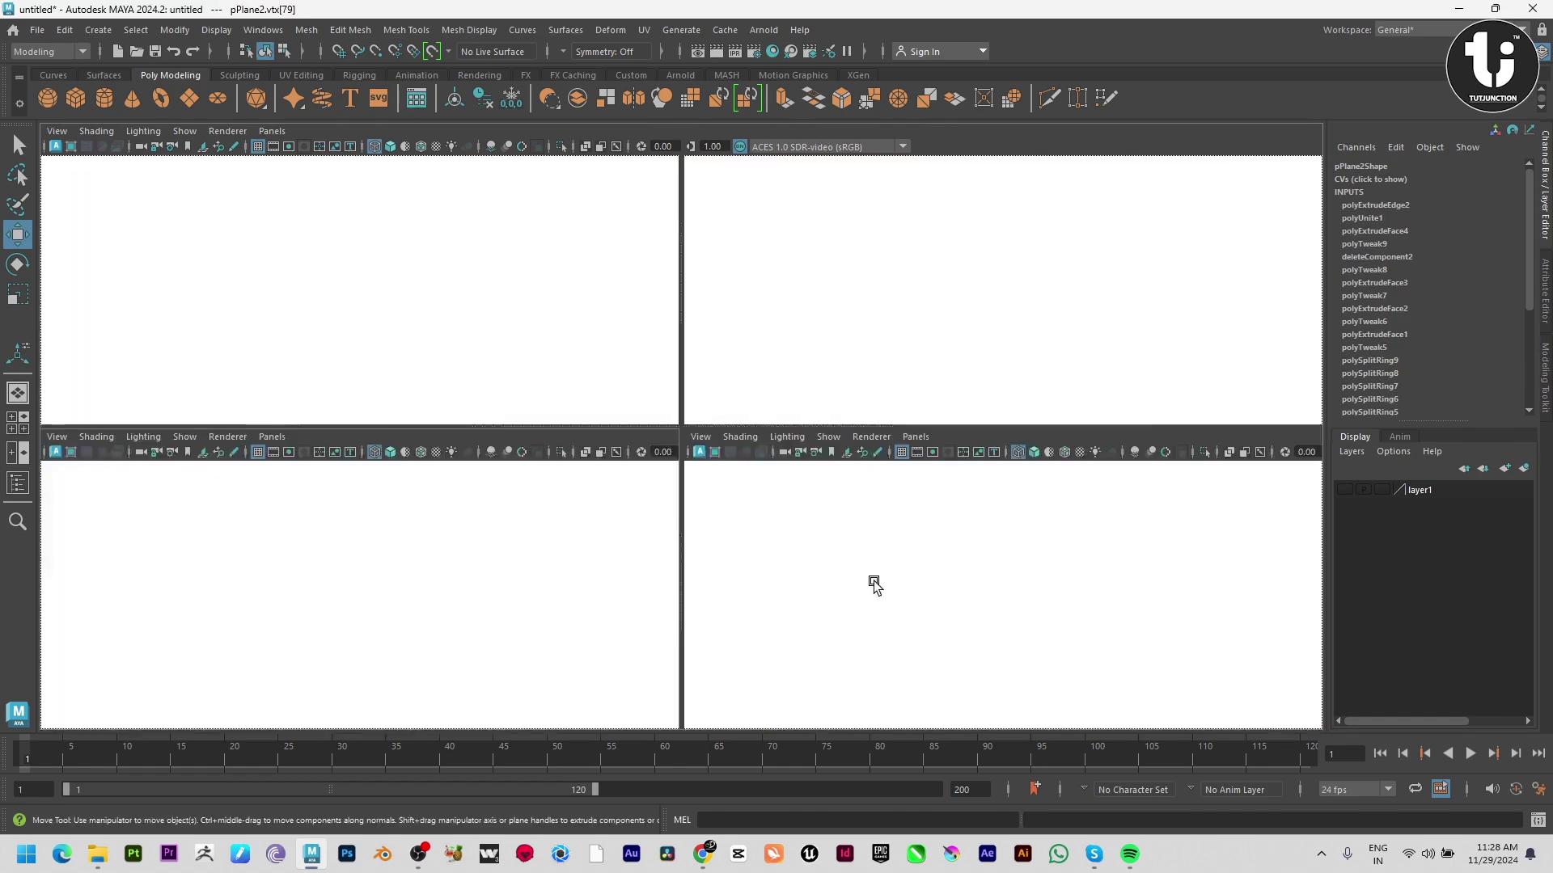
pyautogui.press('space')
pyautogui.scroll(3, 873, 634)
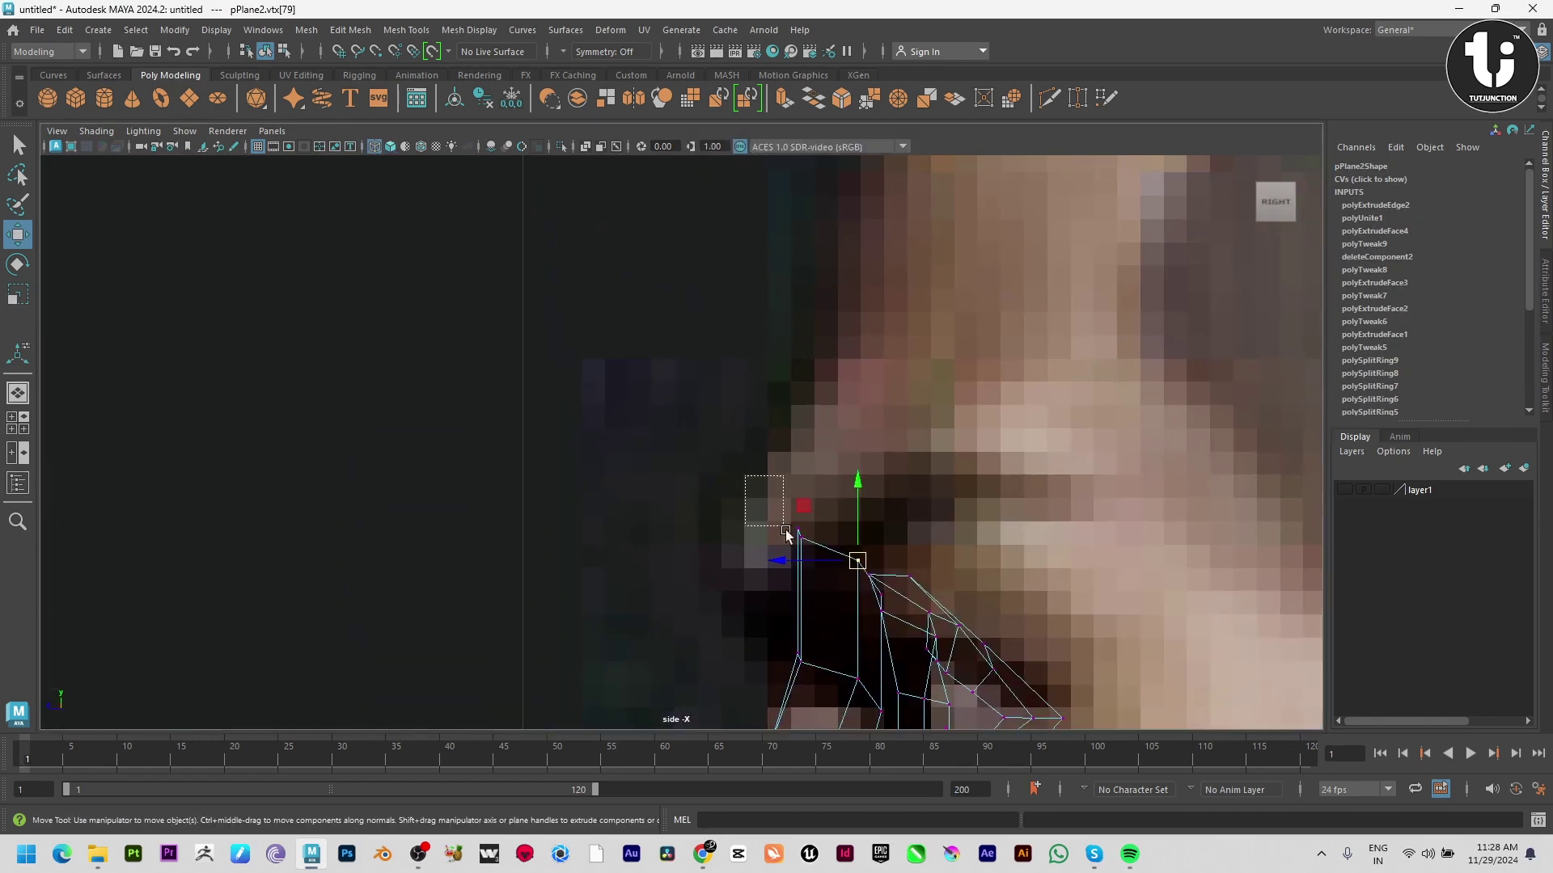
pyautogui.moveTo(786, 534); pyautogui.dragTo(749, 564)
pyautogui.click(857, 560)
pyautogui.moveTo(857, 561); pyautogui.dragTo(863, 596)
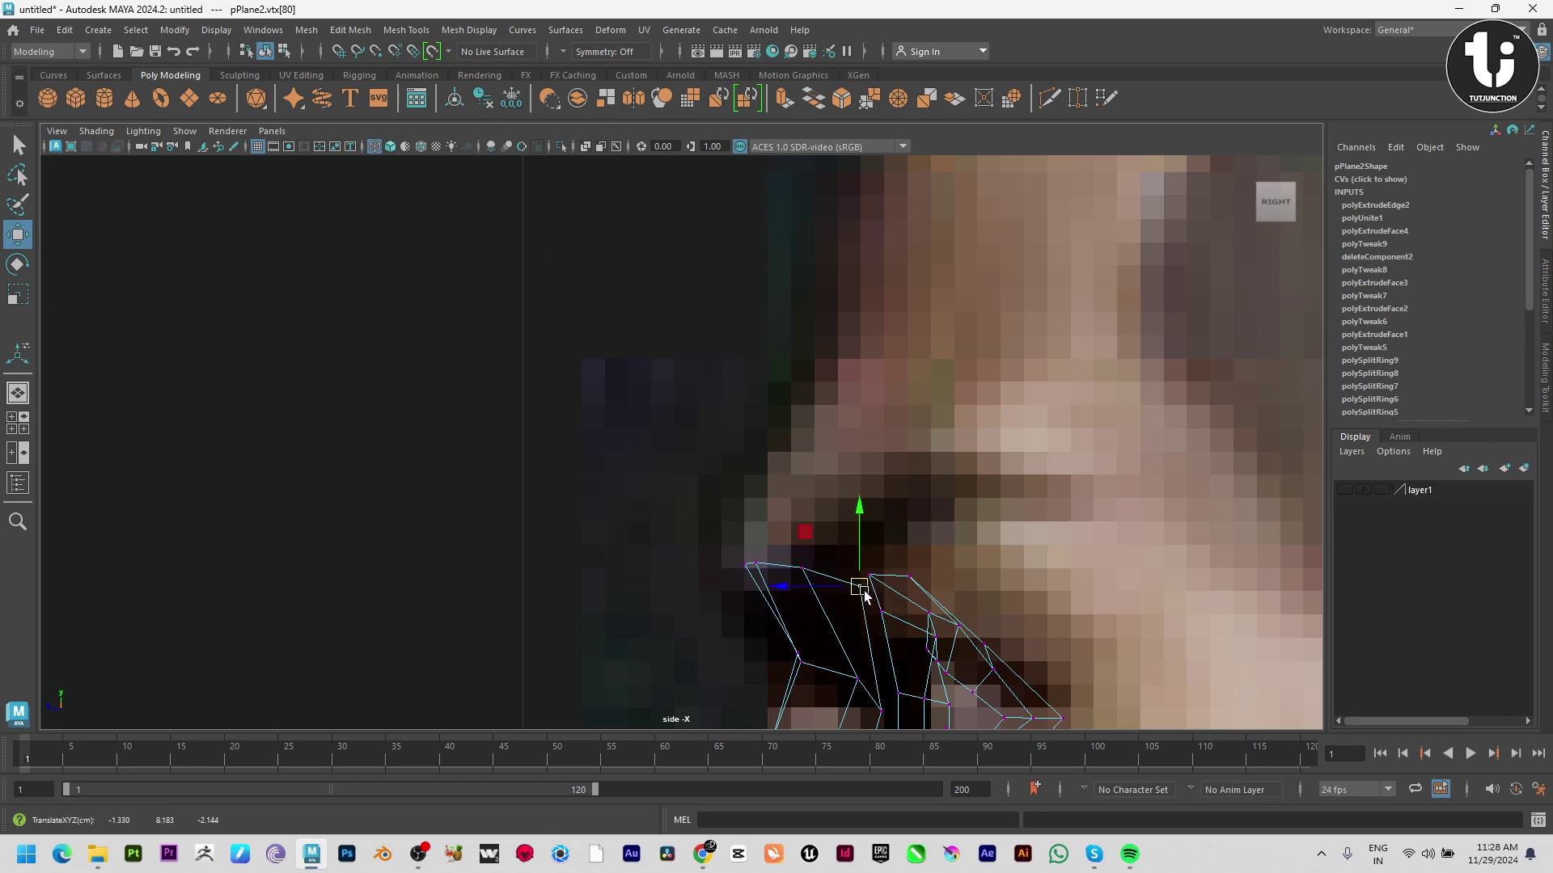
# In the front view, snap the outermost extruded vertex onto the eye ring's upper inner vertex
pyautogui.press('space')
pyautogui.press('space')
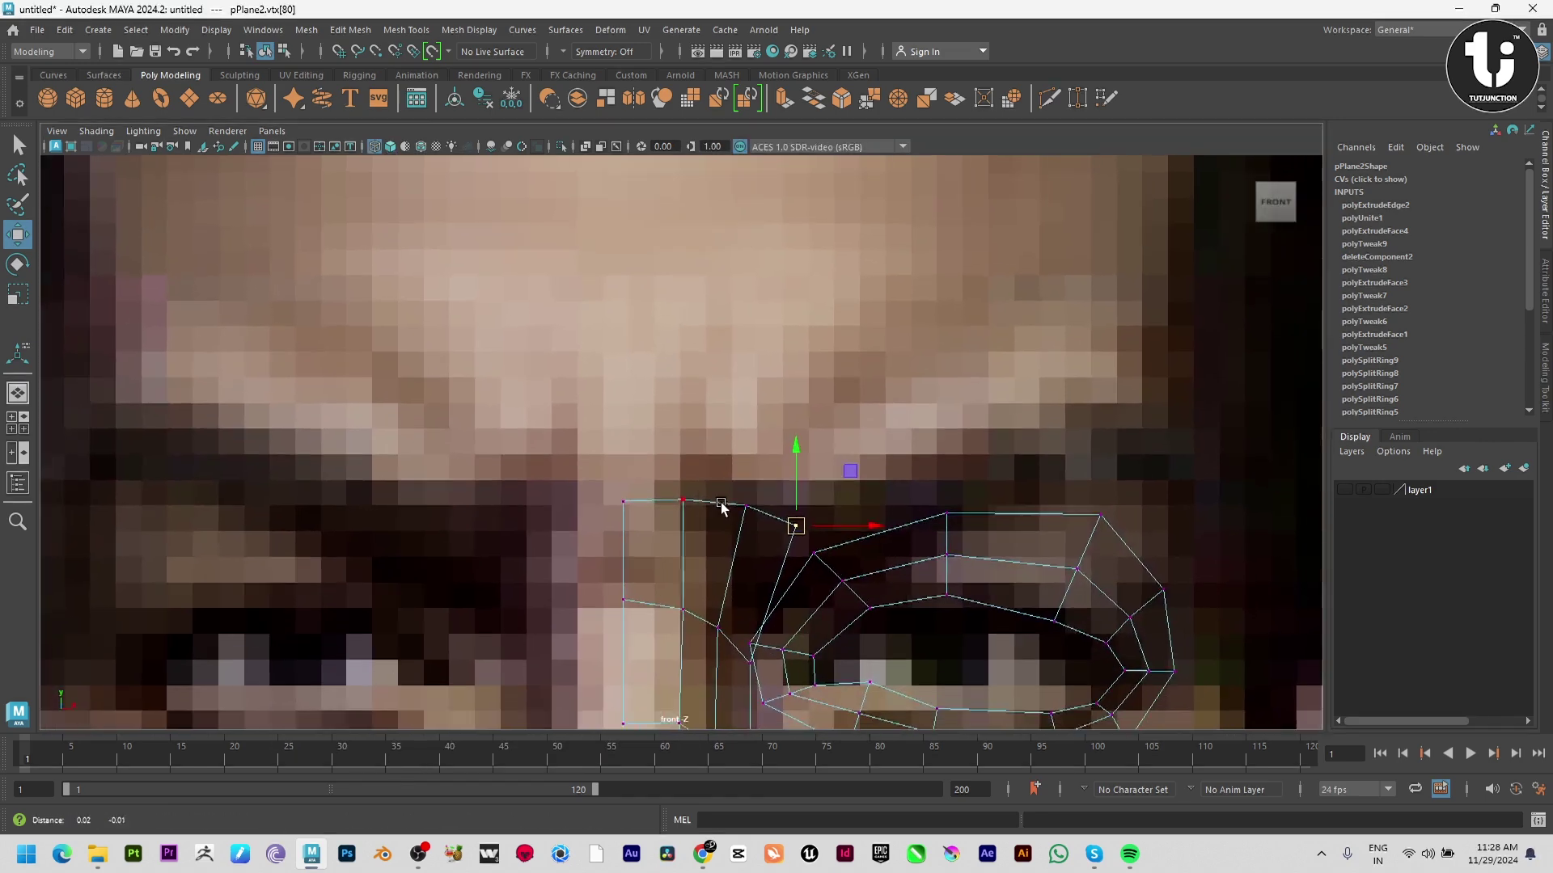
pyautogui.moveTo(821, 526); pyautogui.dragTo(824, 585)
pyautogui.press('XF86AudioLowerVolume')
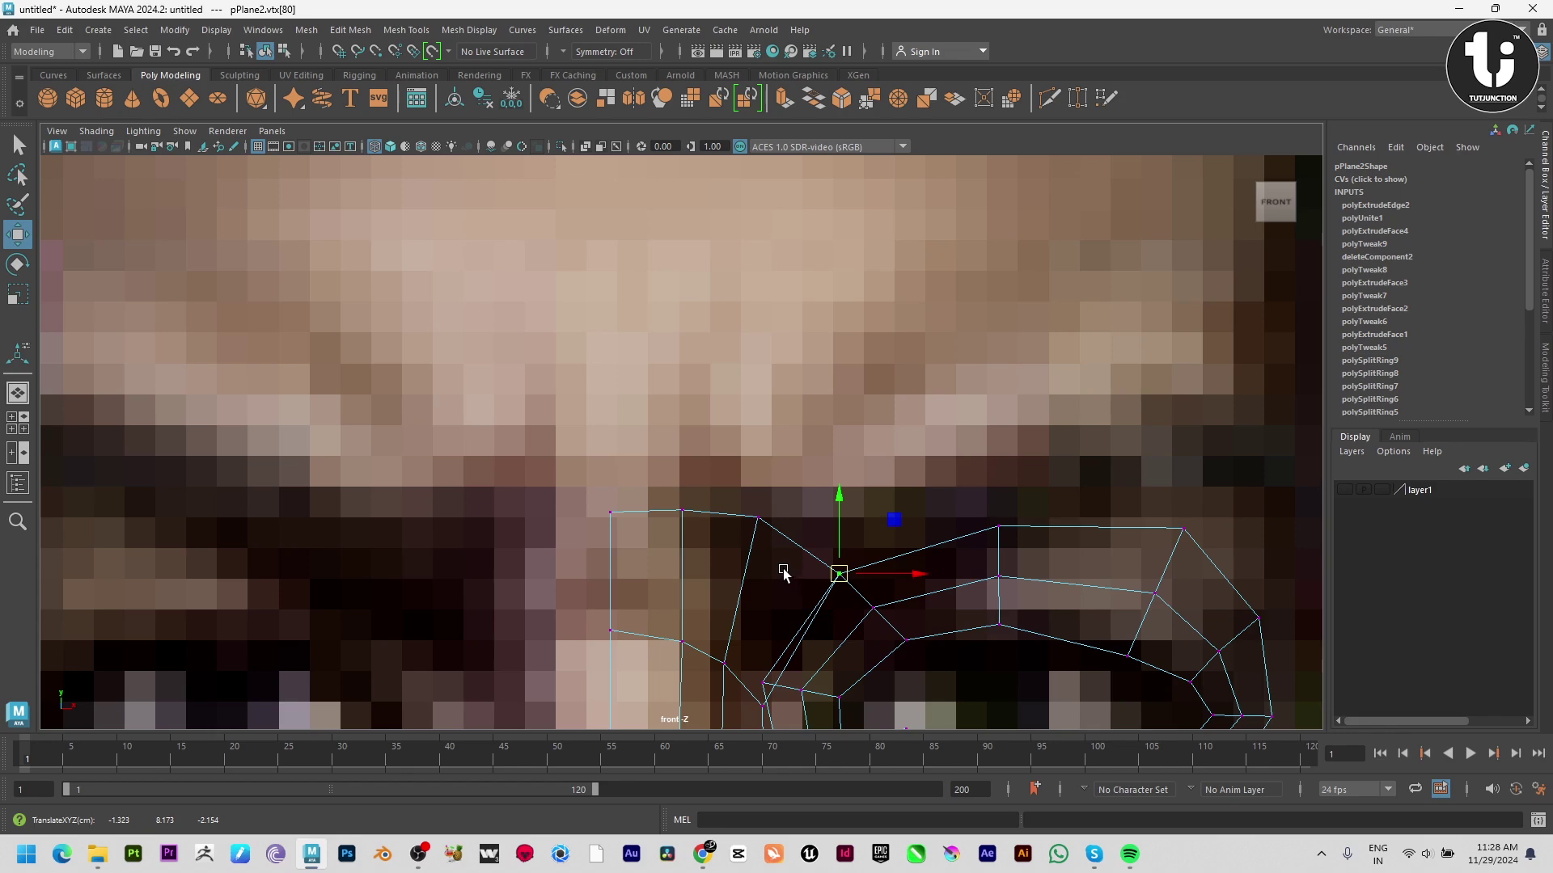
# In the perspective view, snap the nose bridge's outer side vertex onto the eye ring's inner corner vertex
pyautogui.press('space')
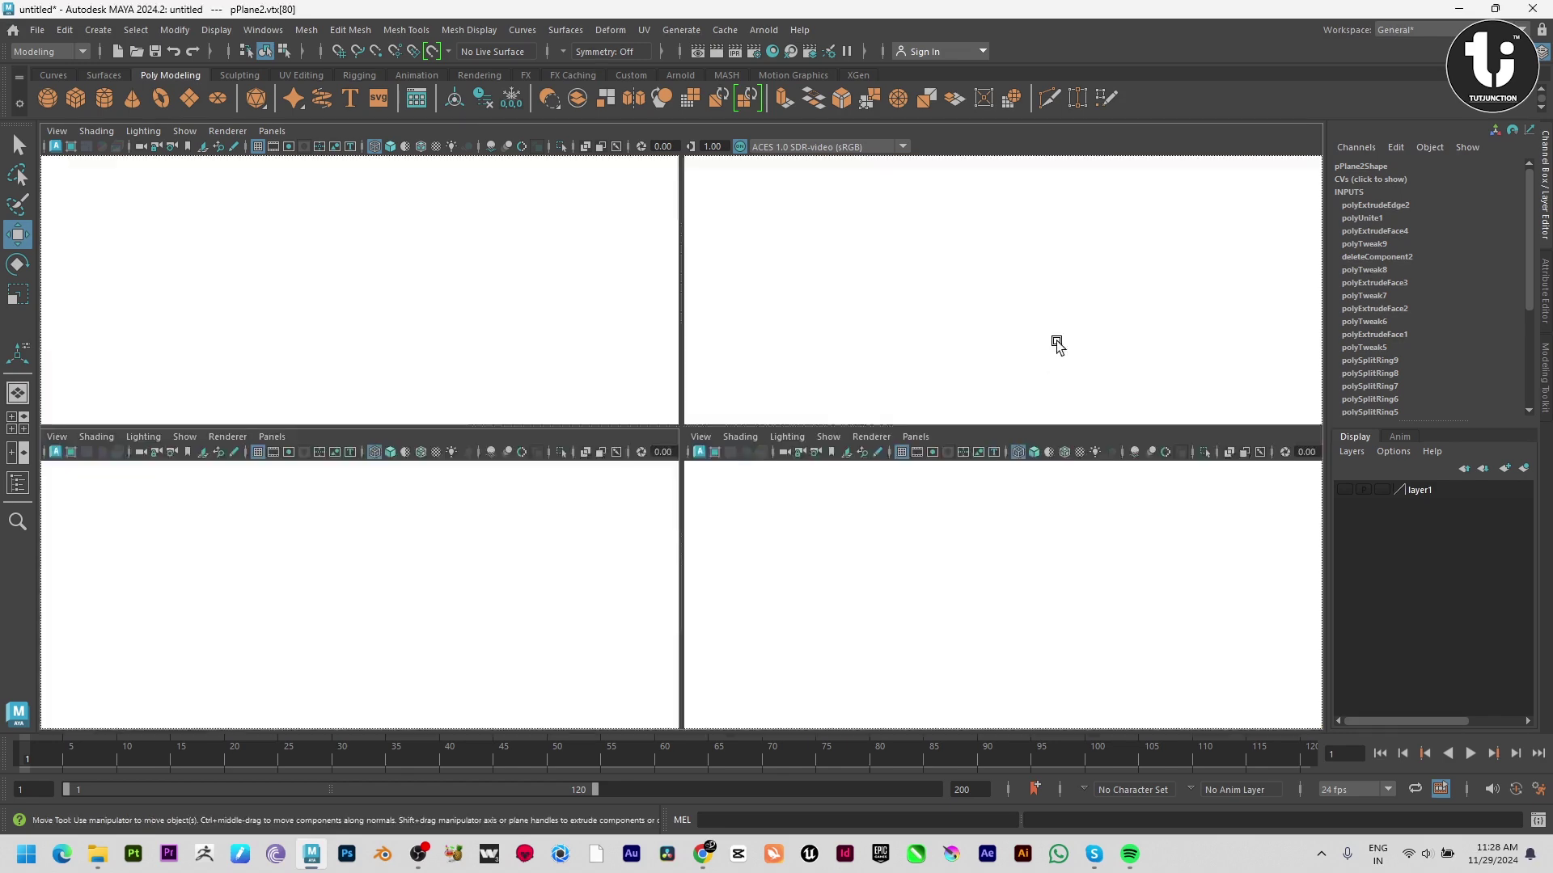
pyautogui.press('space')
pyautogui.keyDown('alt'); pyautogui.moveTo(919, 376); pyautogui.dragTo(755, 410); pyautogui.keyUp('alt')
pyautogui.scroll(-3, 715, 403)
pyautogui.scroll(-1, 716, 403)
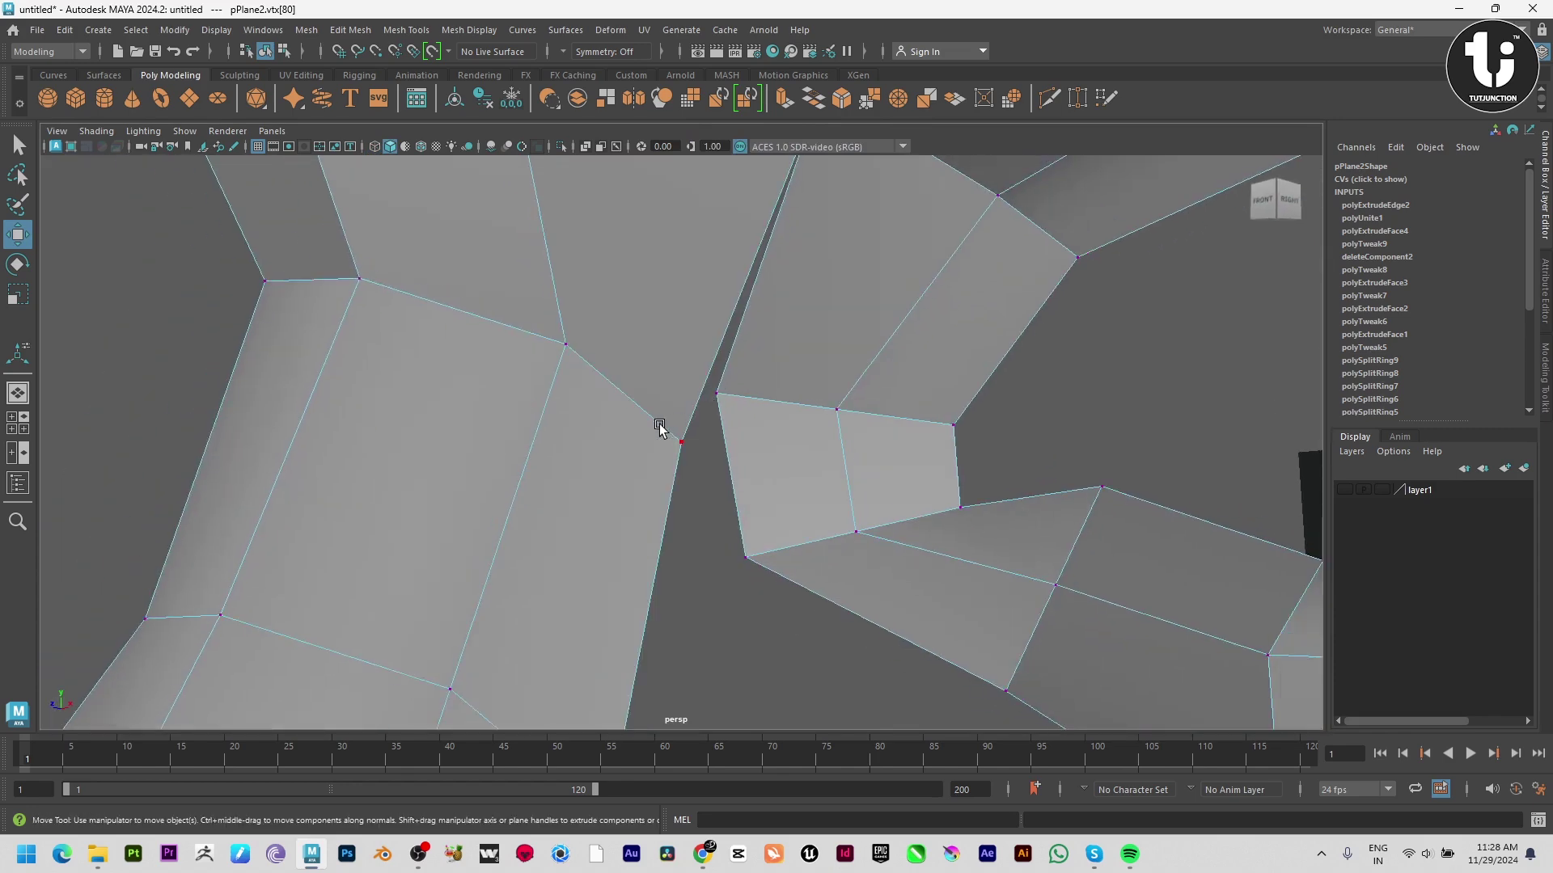
pyautogui.moveTo(677, 448); pyautogui.dragTo(720, 427)
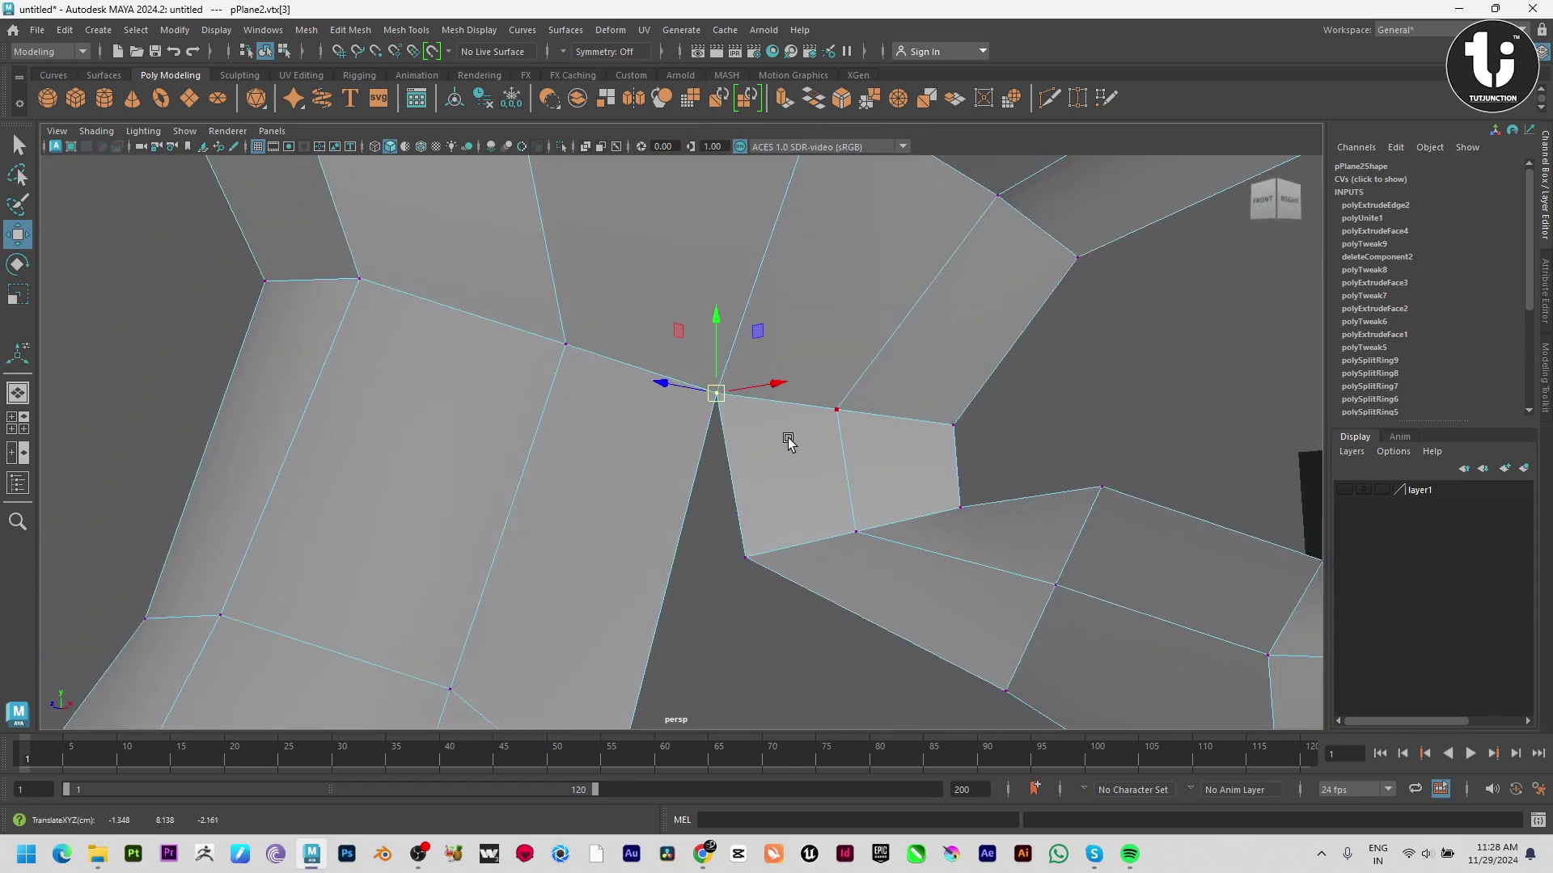
# Merge the overlapping vertices where the nose bridge meets the eye ring, and preview the joined mesh smoothed in object mode
pyautogui.scroll(-6, 786, 438)
pyautogui.moveTo(800, 251); pyautogui.dragTo(732, 294)
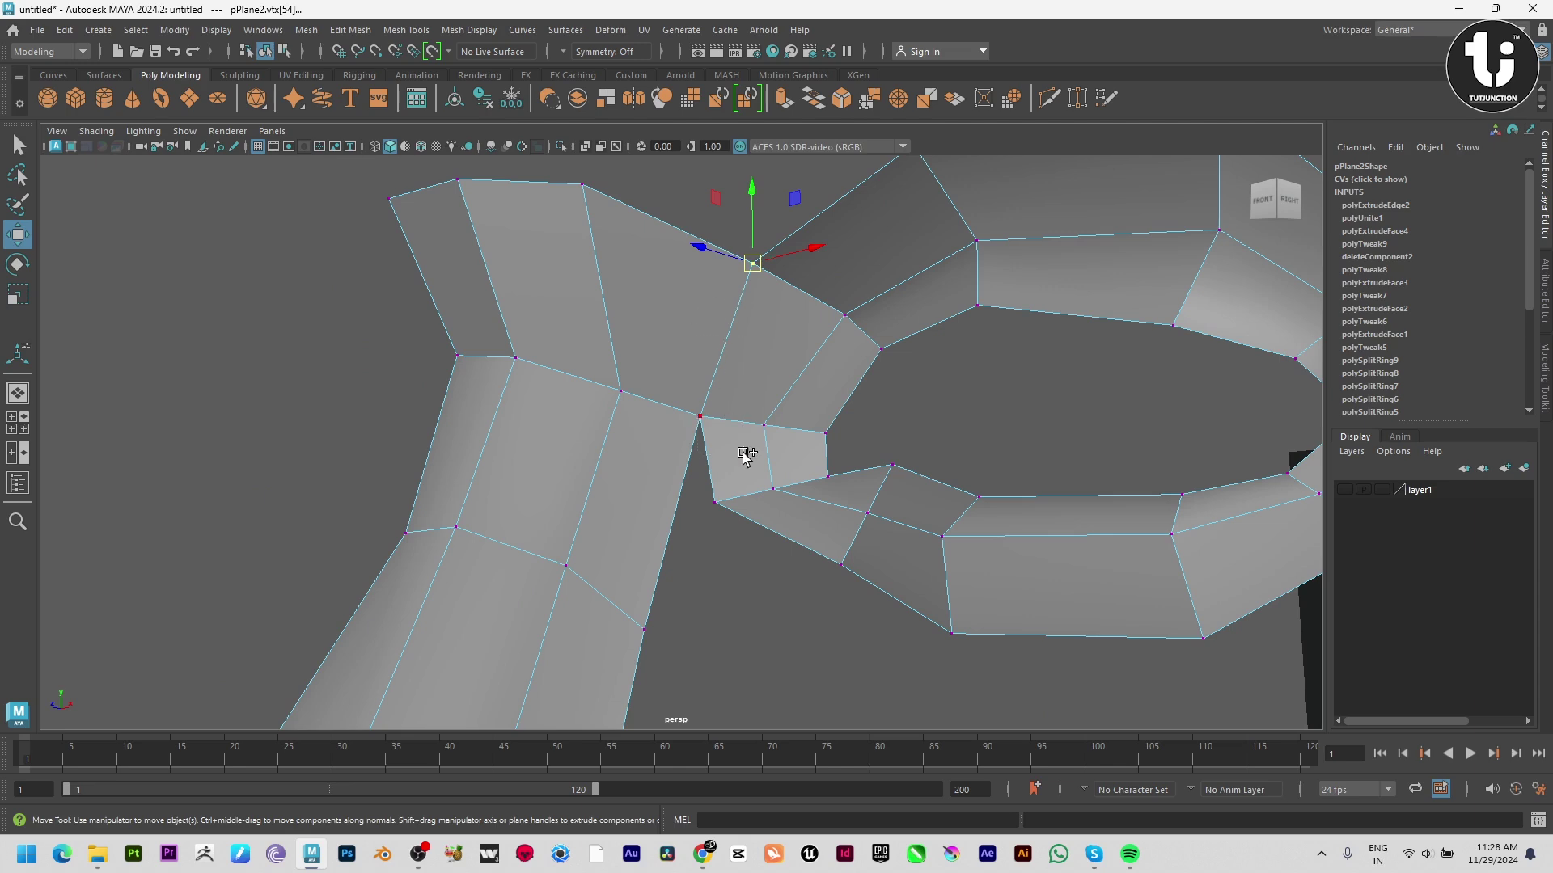
pyautogui.keyDown('shift'); pyautogui.moveTo(742, 453); pyautogui.dragTo(746, 451); pyautogui.keyUp('shift')
pyautogui.keyDown('shift'); pyautogui.moveTo(752, 419); pyautogui.dragTo(803, 317, button='right'); pyautogui.keyUp('shift')
pyautogui.press('F8')
pyautogui.press('3')
pyautogui.press('q')
pyautogui.click(356, 442)
pyautogui.click(675, 323)
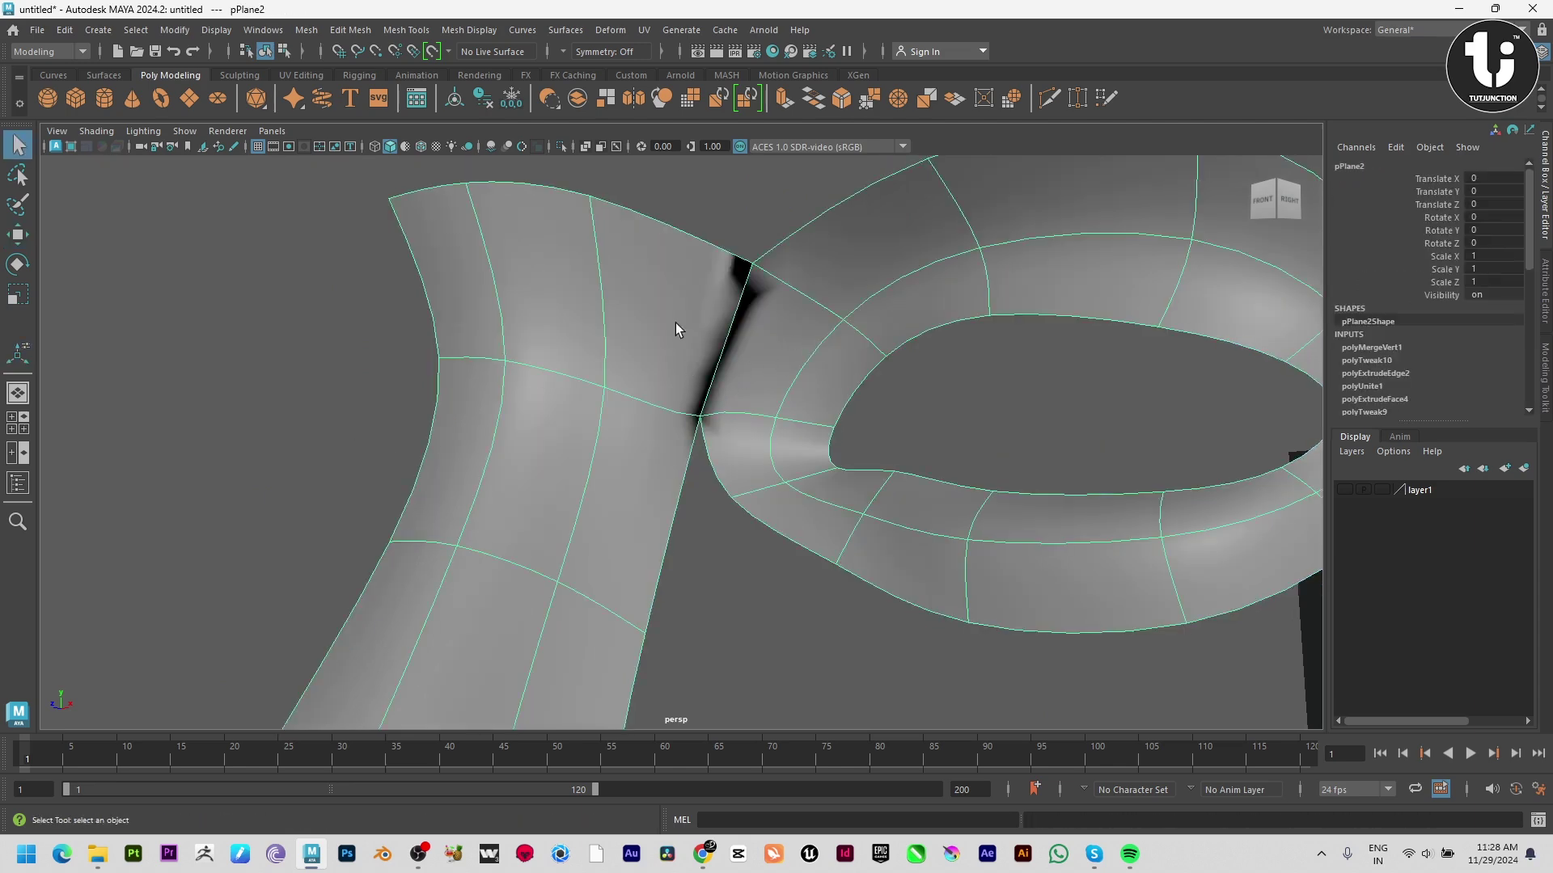
# Make the joined mesh's normals consistent across the seam between nose and eye ring, and return to the unsmoothed display
pyautogui.click(469, 30)
pyautogui.click(497, 87)
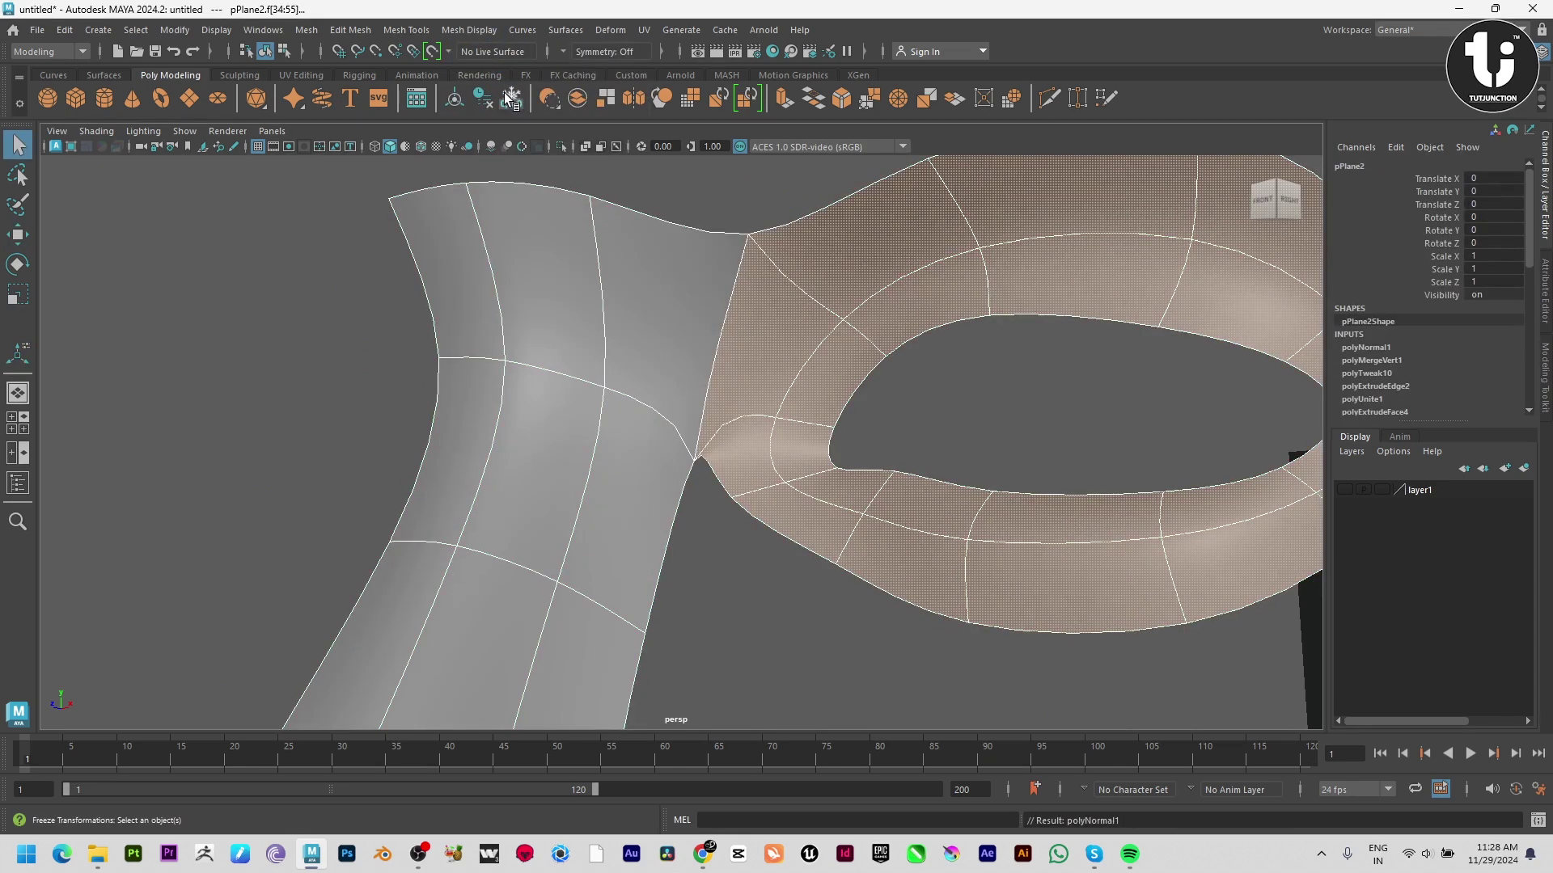
pyautogui.keyDown('alt'); pyautogui.moveTo(567, 343); pyautogui.dragTo(648, 344); pyautogui.keyUp('alt')
pyautogui.press('1')
pyautogui.click(251, 444)
pyautogui.click(596, 422)
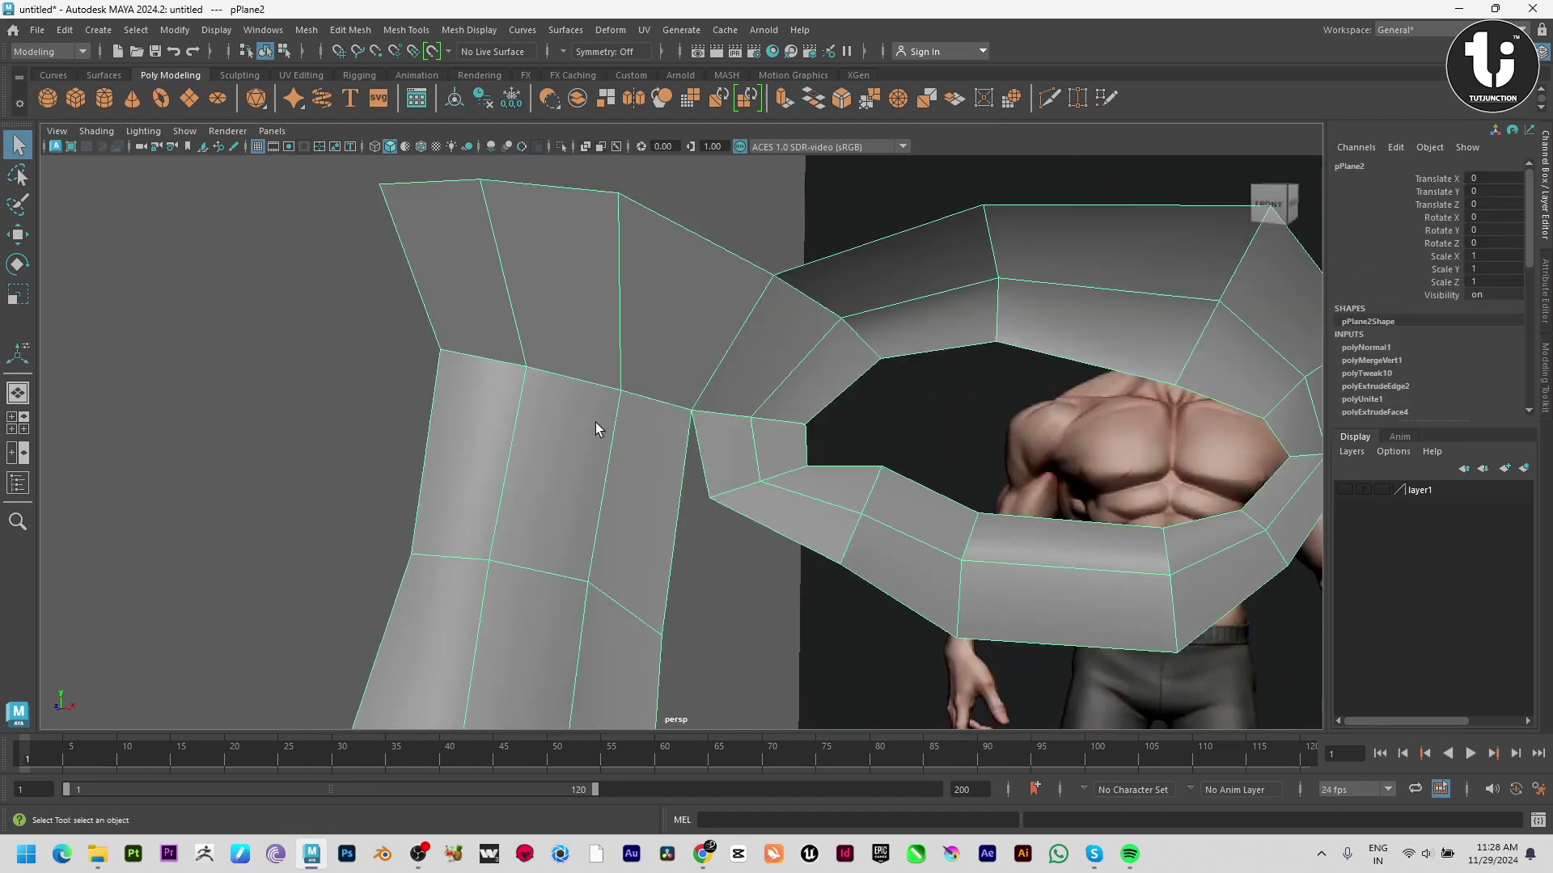
# In the front view, reposition the nose bridge's upper vertices to even out the edge flow toward the eye ring's inner corner
pyautogui.press('space')
pyautogui.press('space')
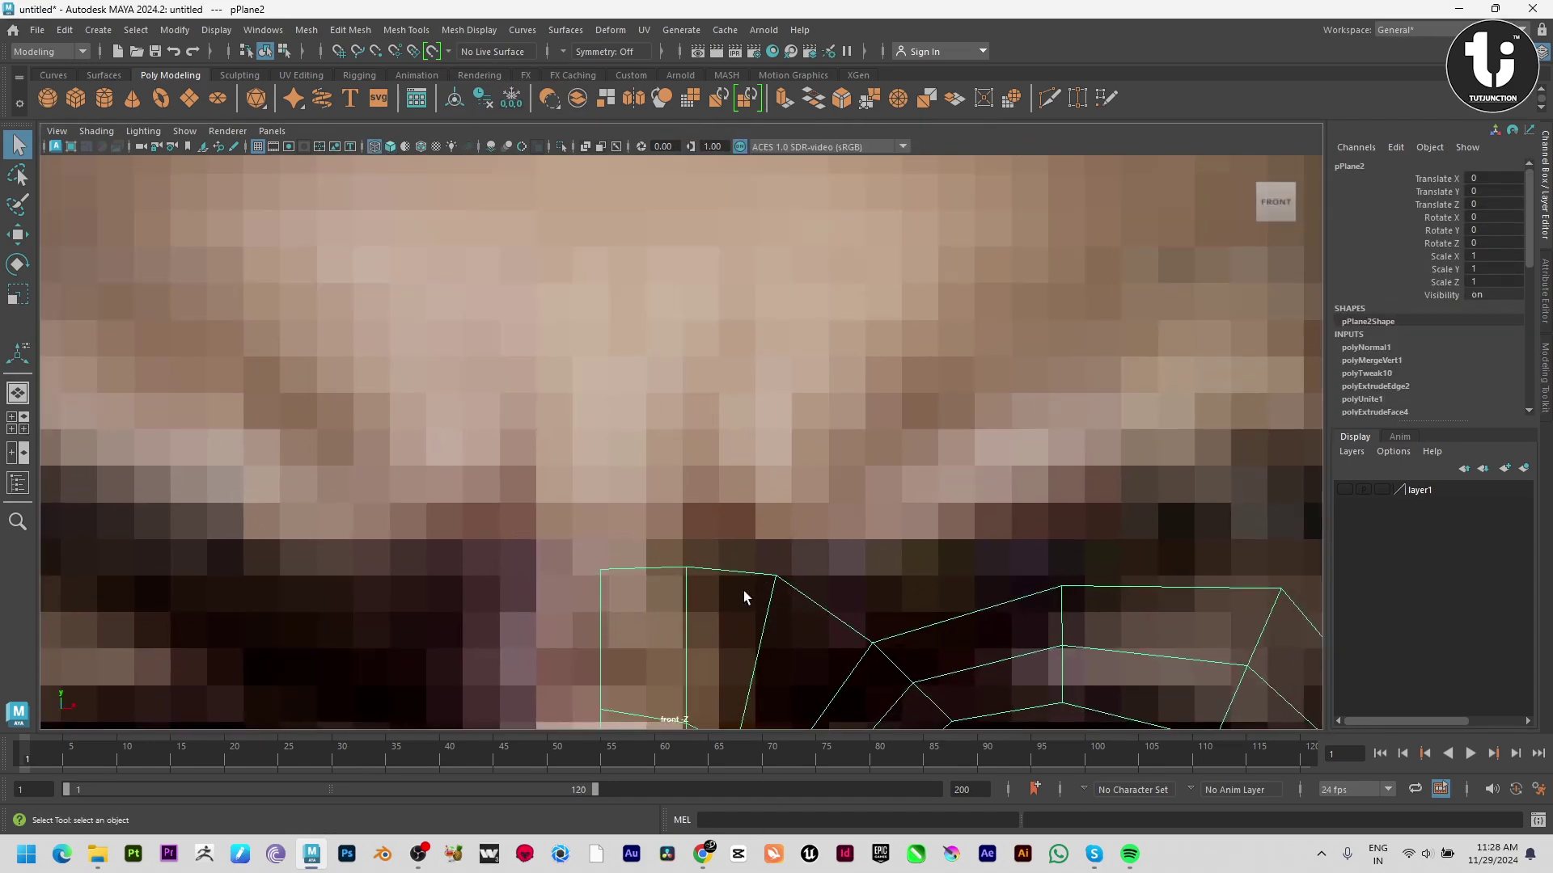
pyautogui.moveTo(670, 564); pyautogui.dragTo(670, 563, button='right')
pyautogui.keyDown('alt'); pyautogui.moveTo(764, 528); pyautogui.dragTo(745, 469, button='middle'); pyautogui.keyUp('alt')
pyautogui.press('w')
pyautogui.moveTo(746, 469); pyautogui.dragTo(793, 547)
pyautogui.moveTo(650, 469); pyautogui.dragTo(688, 525)
pyautogui.keyDown('alt'); pyautogui.moveTo(809, 651); pyautogui.dragTo(816, 436, button='middle'); pyautogui.keyUp('alt')
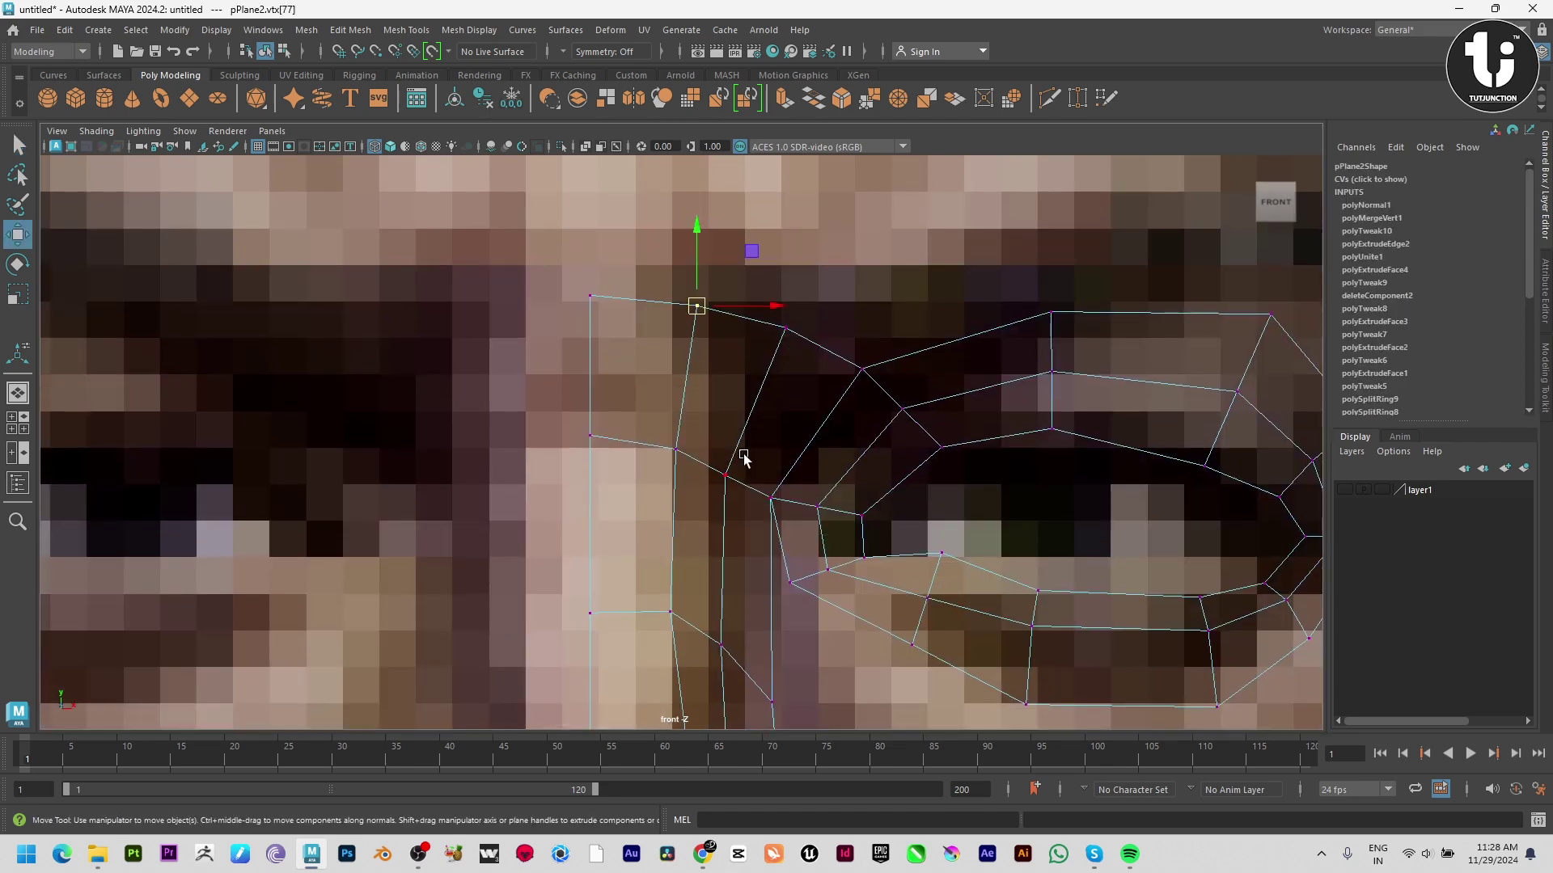
pyautogui.click(772, 499)
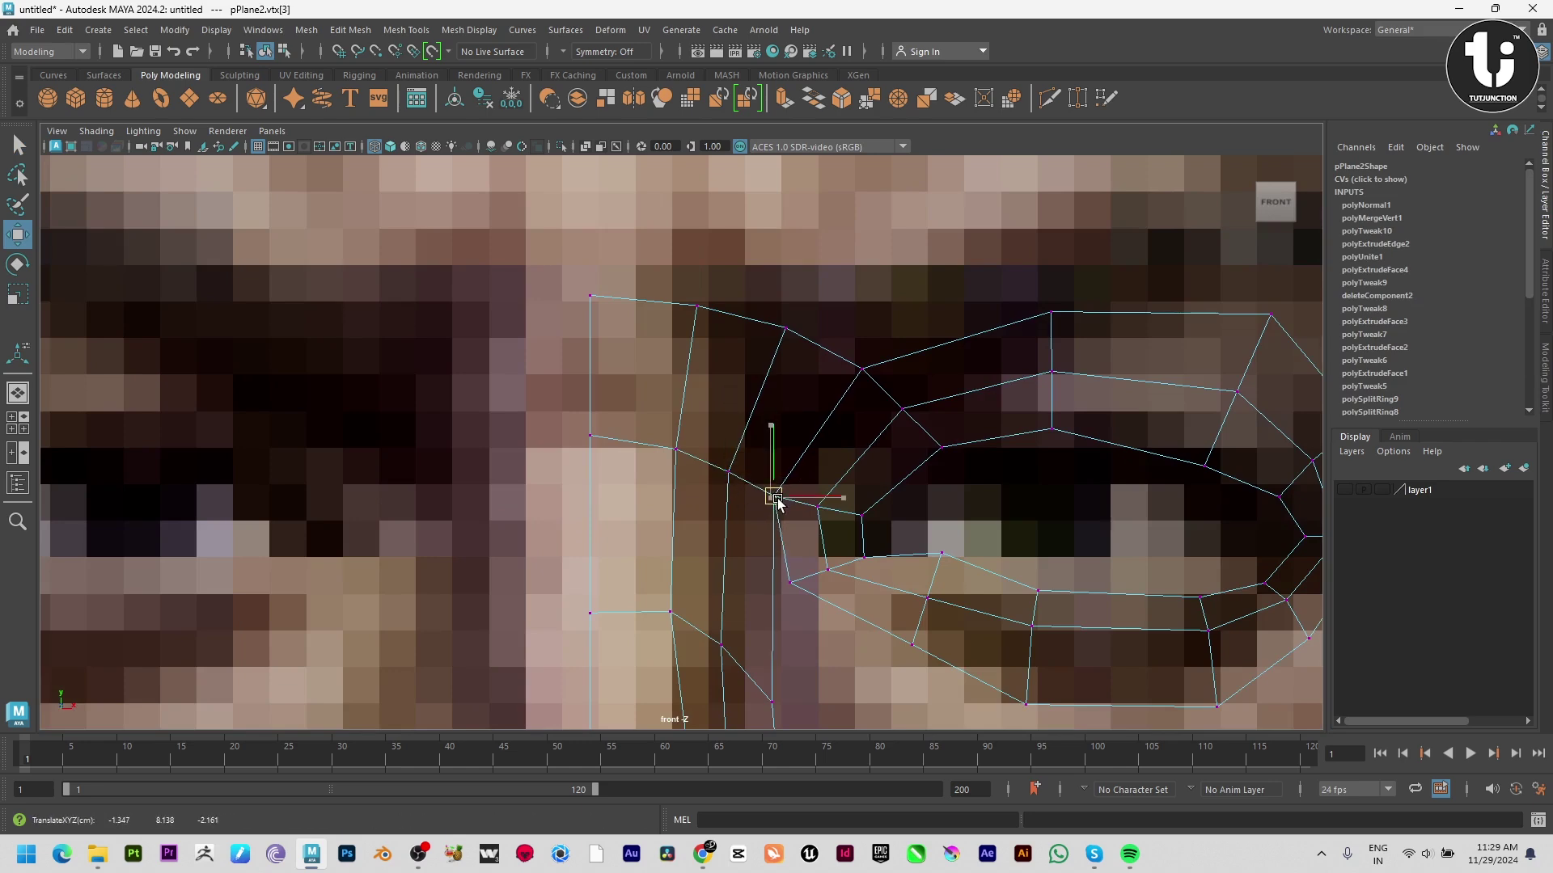
# Examine the smoothed nose and eye mesh from several angles in the perspective view
pyautogui.press('space')
pyautogui.press('space')
pyautogui.keyDown('alt'); pyautogui.moveTo(1071, 433); pyautogui.dragTo(922, 431); pyautogui.keyUp('alt')
pyautogui.press('f')
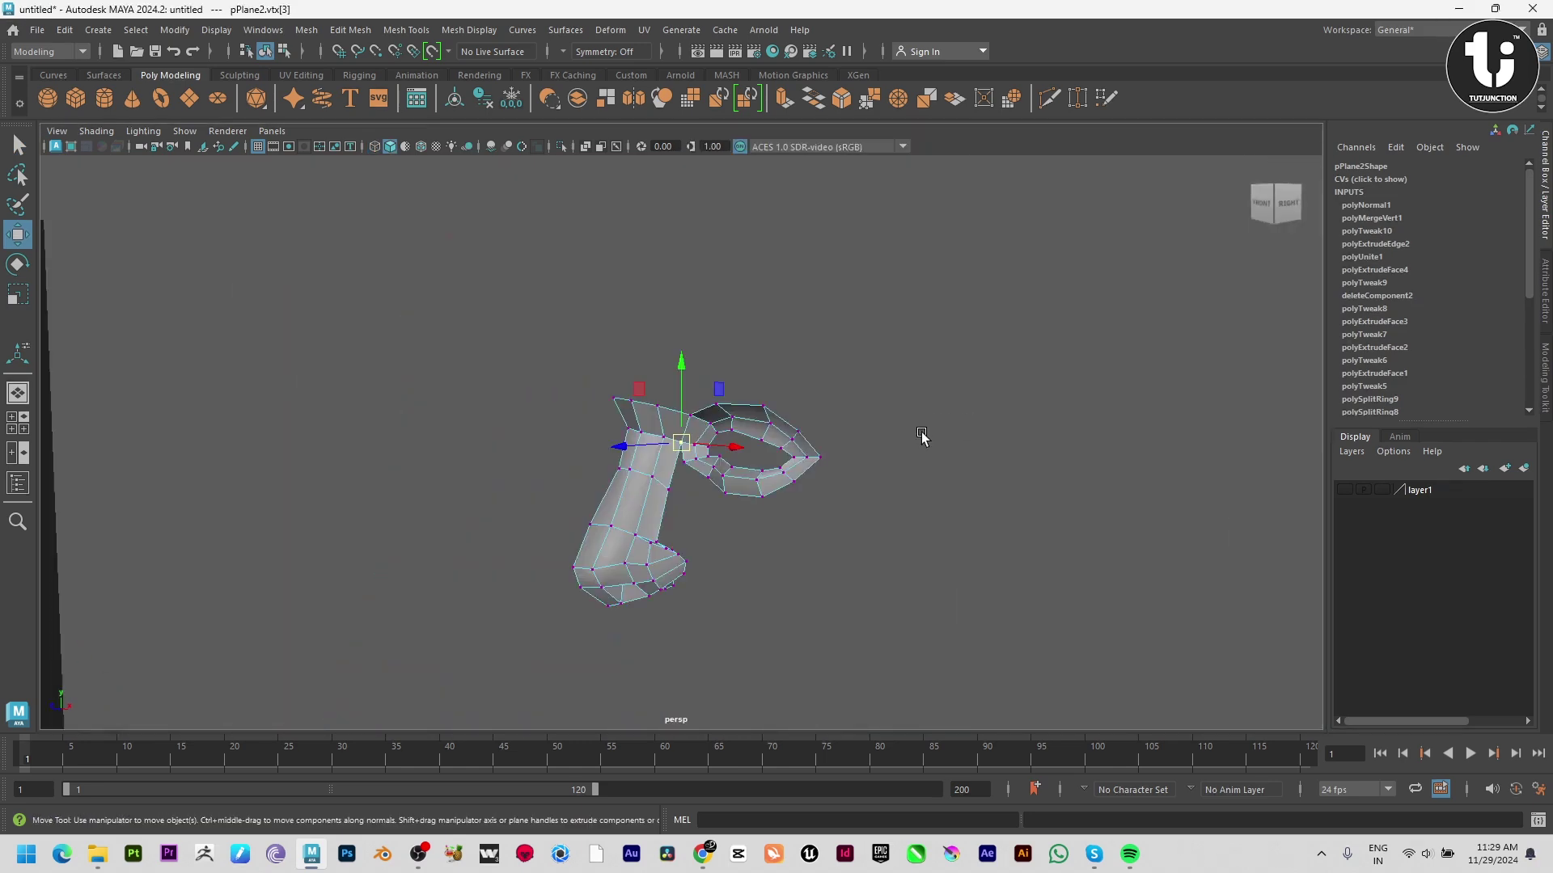
pyautogui.scroll(-2, 779, 511)
pyautogui.press('3')
pyautogui.moveTo(648, 476); pyautogui.dragTo(716, 421, button='right')
pyautogui.click(801, 368)
pyautogui.scroll(4, 979, 532)
pyautogui.keyDown('alt'); pyautogui.moveTo(845, 517); pyautogui.dragTo(865, 479); pyautogui.keyUp('alt')
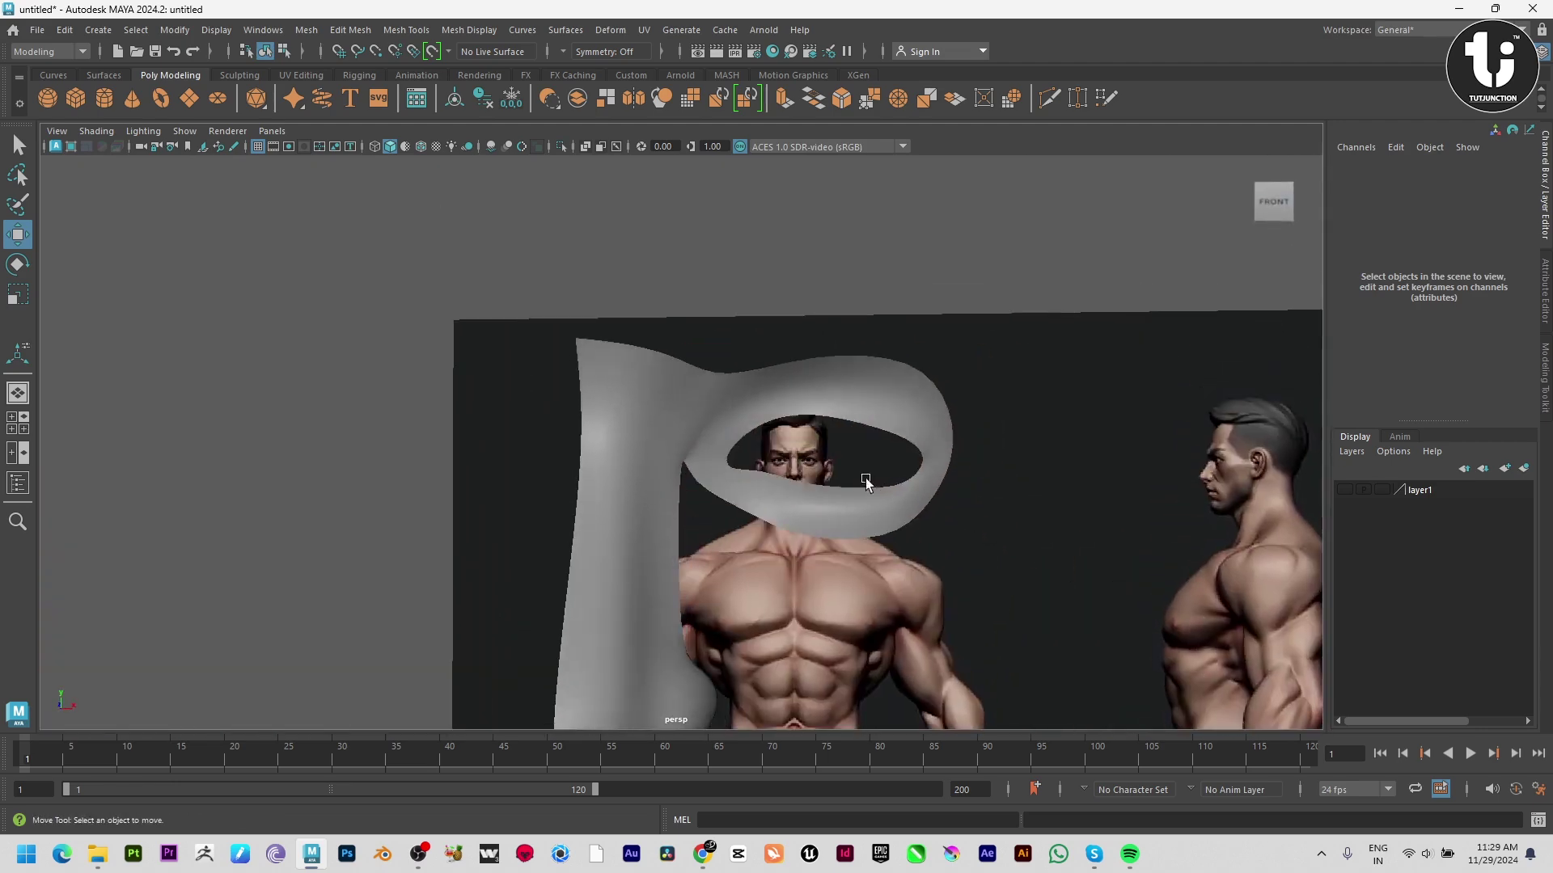
pyautogui.click(706, 403)
pyautogui.press('1')
# Compare the mesh with the reference profile around the brow and nose bridge in the side view
pyautogui.press('space')
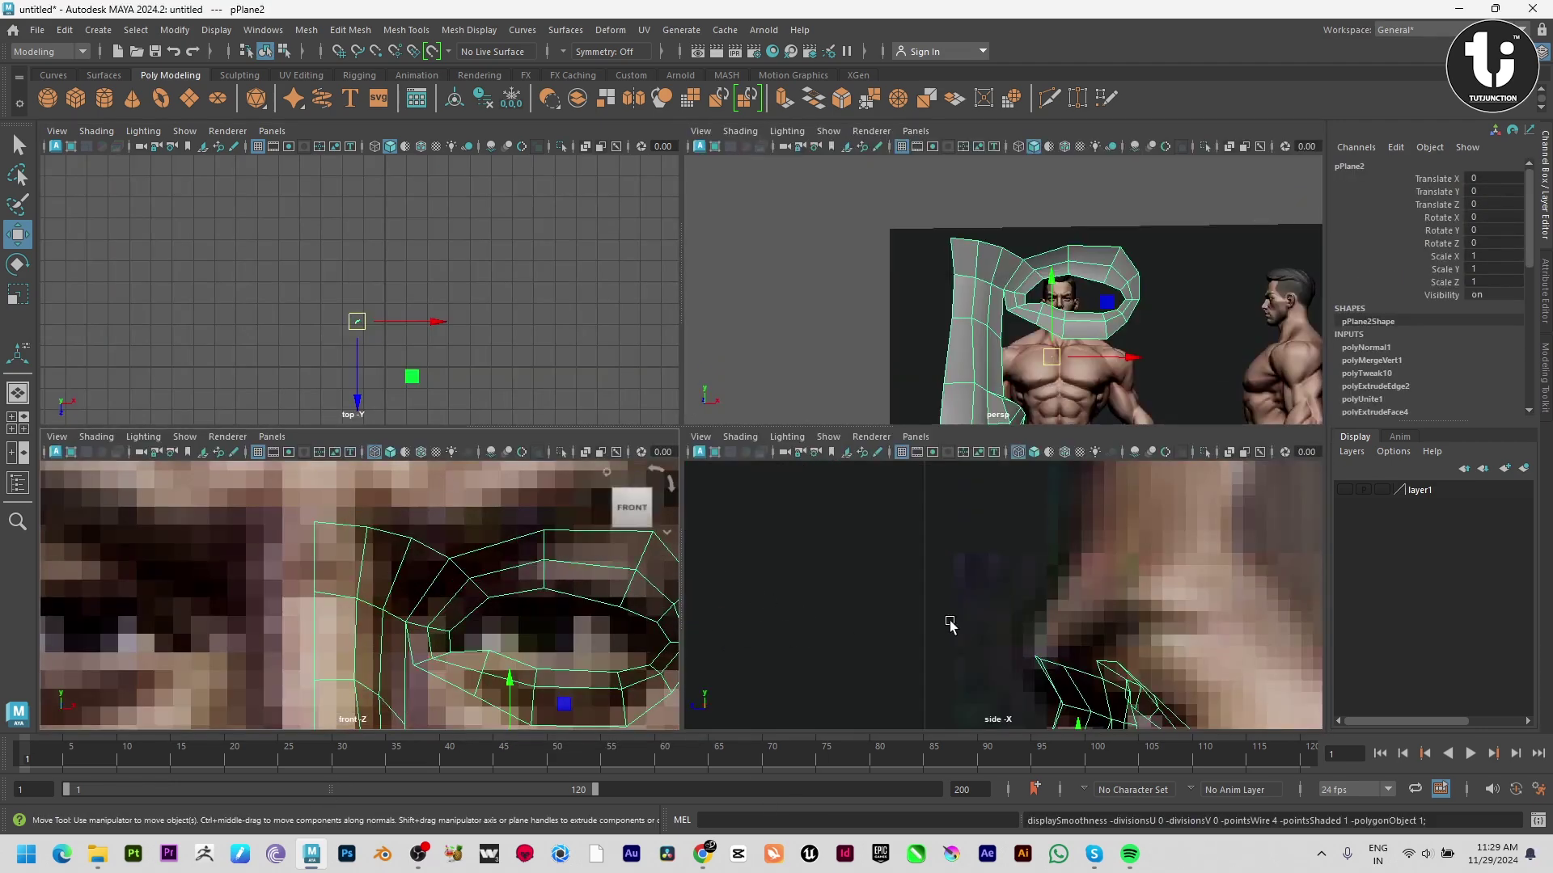
pyautogui.press('space')
pyautogui.keyDown('alt'); pyautogui.moveTo(889, 641); pyautogui.dragTo(939, 336, button='middle'); pyautogui.keyUp('alt')
pyautogui.scroll(2, 940, 348)
pyautogui.keyDown('alt'); pyautogui.moveTo(949, 530); pyautogui.dragTo(742, 518, button='middle'); pyautogui.keyUp('alt')
pyautogui.press('space')
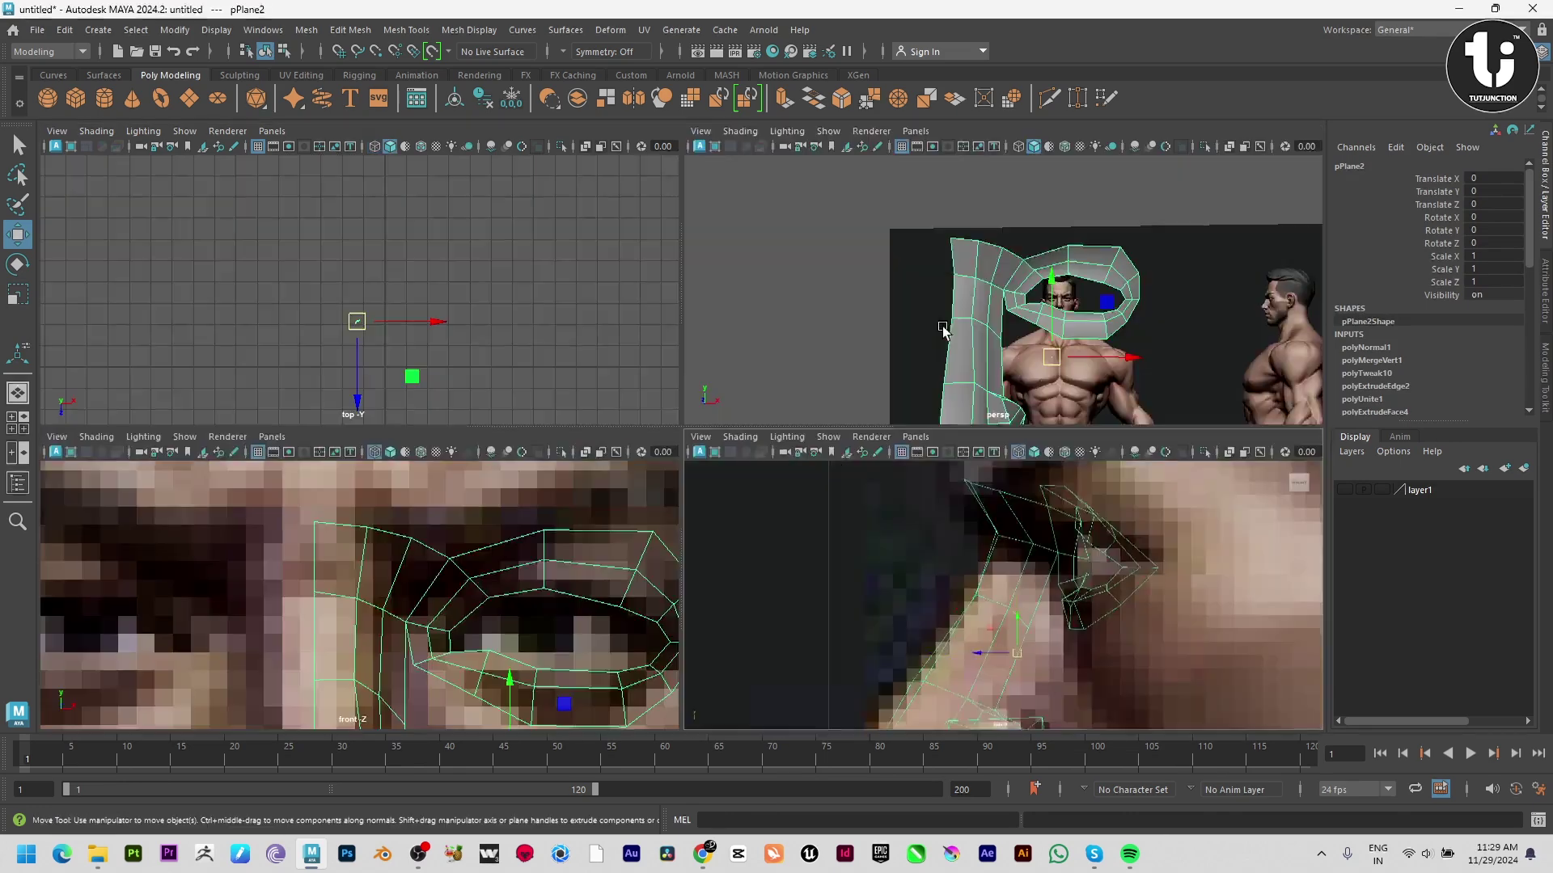
pyautogui.press('space')
# Insert an edge loop across the upper nose bridge and merge its outer vertex with the eye ring's lower inner corner vertex
pyautogui.keyDown('alt'); pyautogui.moveTo(940, 348); pyautogui.dragTo(804, 437); pyautogui.keyUp('alt')
pyautogui.keyDown('alt'); pyautogui.moveTo(804, 437); pyautogui.dragTo(745, 524, button='right'); pyautogui.keyUp('alt')
pyautogui.keyDown('alt'); pyautogui.moveTo(726, 443); pyautogui.dragTo(1058, 788, button='right'); pyautogui.keyUp('alt')
pyautogui.keyDown('shift'); pyautogui.moveTo(671, 392); pyautogui.dragTo(671, 393, button='right'); pyautogui.keyUp('shift')
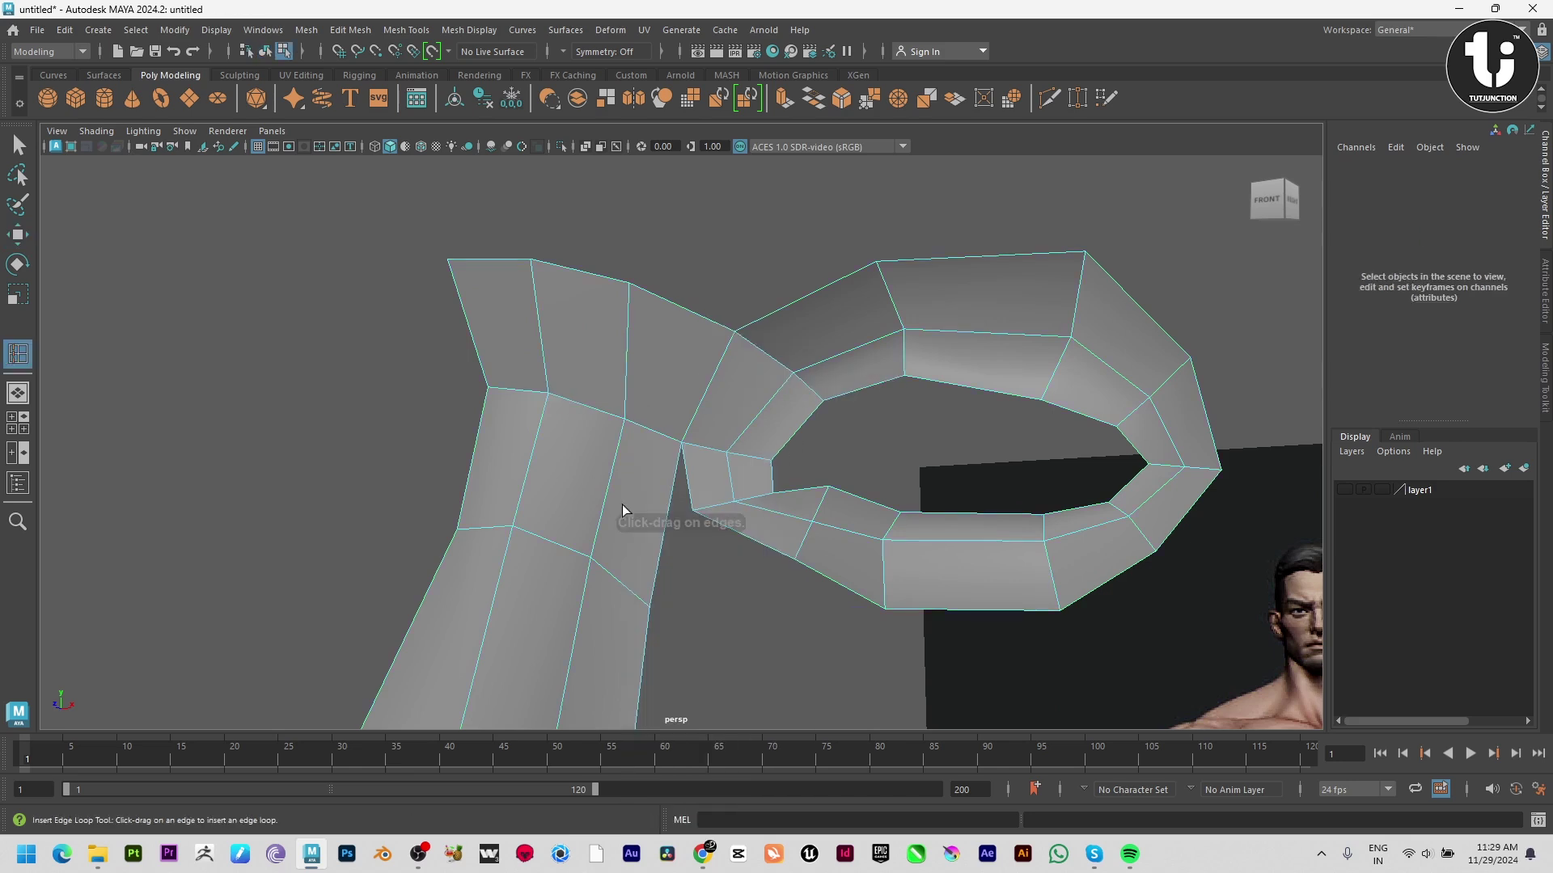
pyautogui.click(673, 489)
pyautogui.press('w')
pyautogui.moveTo(637, 508); pyautogui.dragTo(694, 520)
pyautogui.keyDown('shift'); pyautogui.moveTo(698, 441); pyautogui.dragTo(697, 394, button='right'); pyautogui.keyUp('shift')
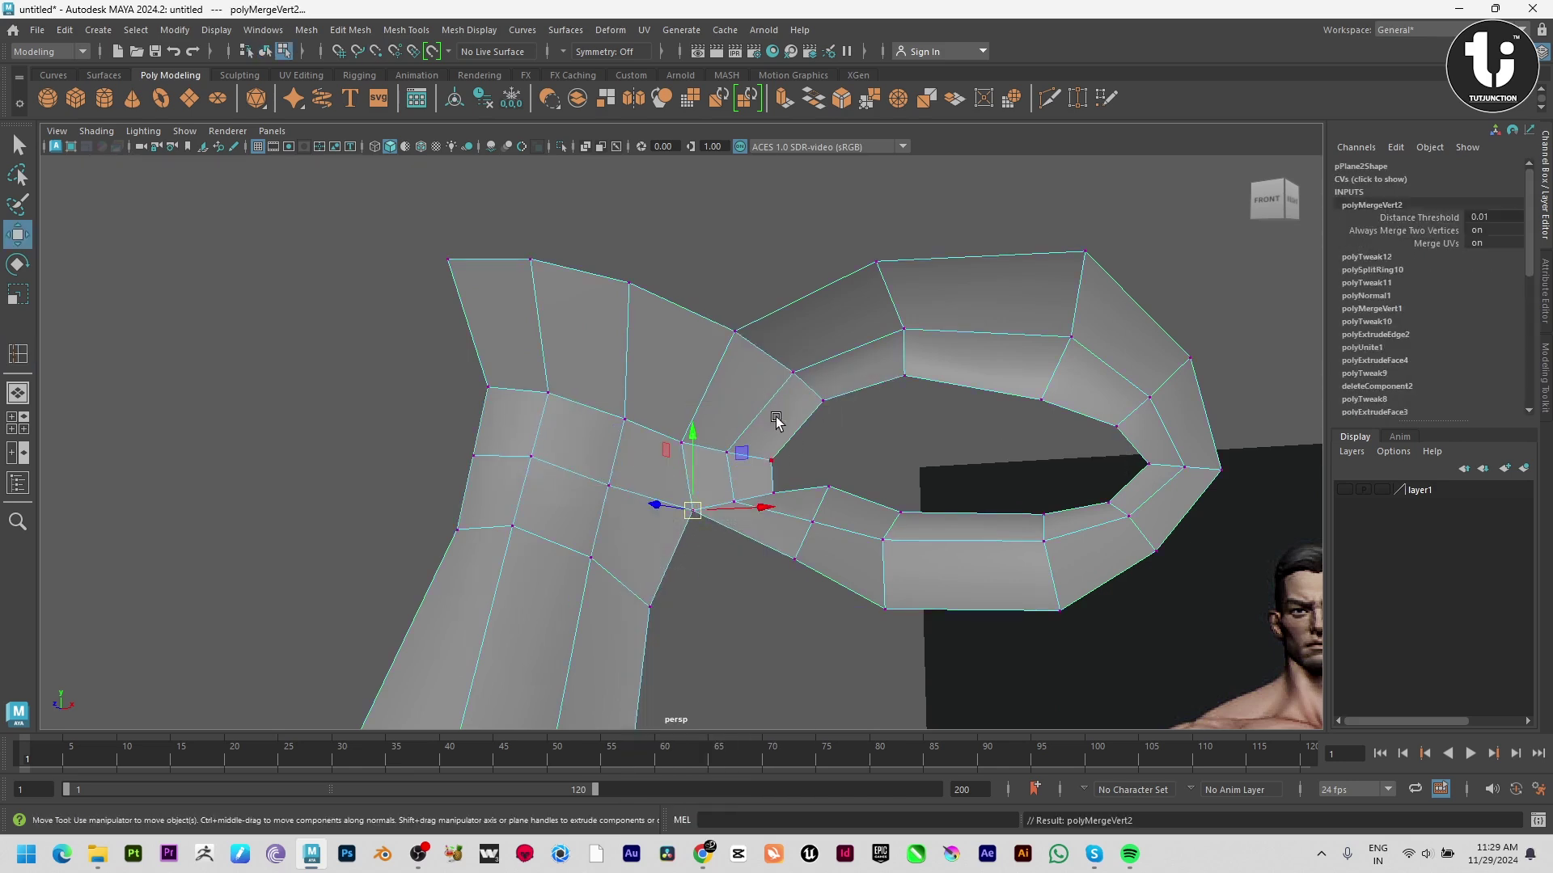
# Inspect the smoothed preview of the joined mesh from the side and front for surface flow
pyautogui.press('3')
pyautogui.press('F8')
pyautogui.click(765, 654)
pyautogui.keyDown('alt'); pyautogui.moveTo(765, 653); pyautogui.dragTo(692, 600, button='right'); pyautogui.keyUp('alt')
pyautogui.keyDown('alt'); pyautogui.moveTo(692, 600); pyautogui.dragTo(509, 390); pyautogui.keyUp('alt')
pyautogui.click(510, 391)
pyautogui.press('1')
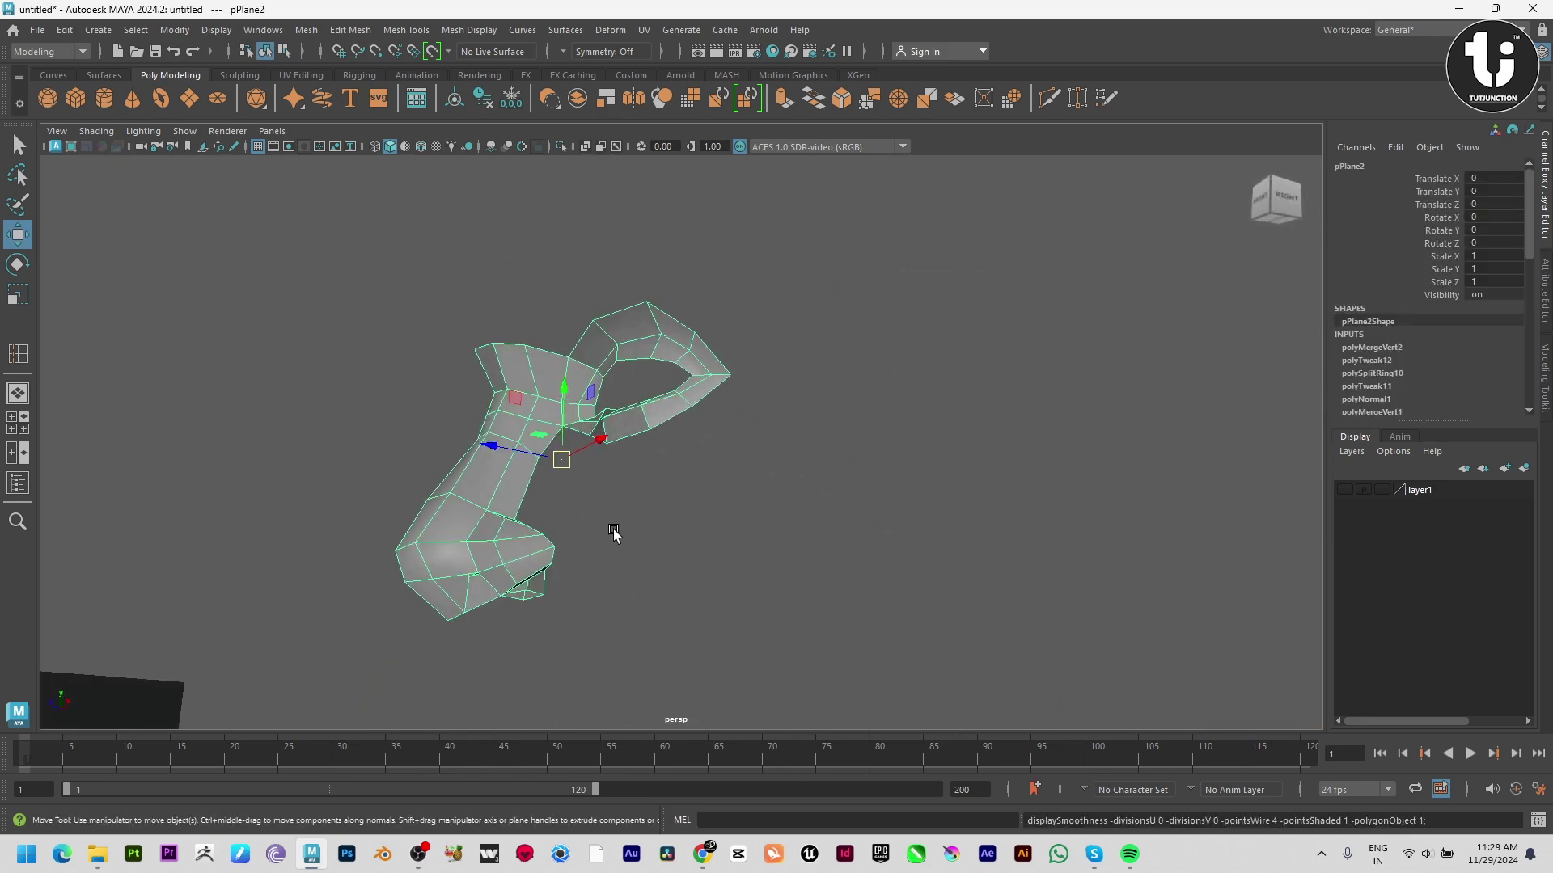
pyautogui.keyDown('alt'); pyautogui.moveTo(613, 529); pyautogui.dragTo(733, 580); pyautogui.keyUp('alt')
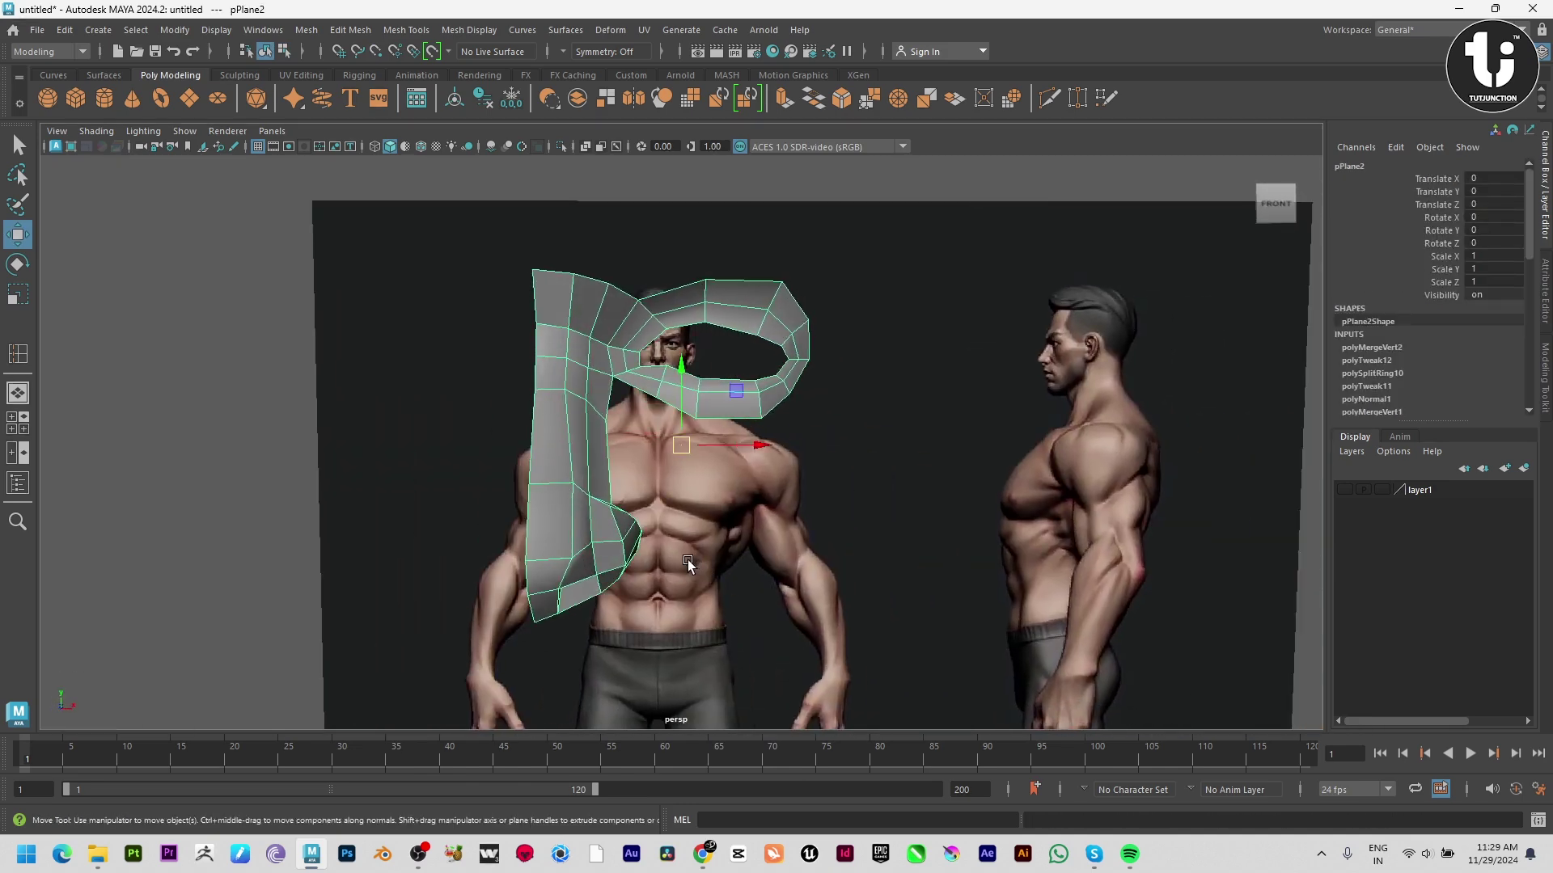
pyautogui.press('3')
pyautogui.click(472, 461)
pyautogui.keyDown('alt'); pyautogui.moveTo(471, 461); pyautogui.dragTo(574, 488); pyautogui.keyUp('alt')
pyautogui.click(610, 558)
pyautogui.press('1')
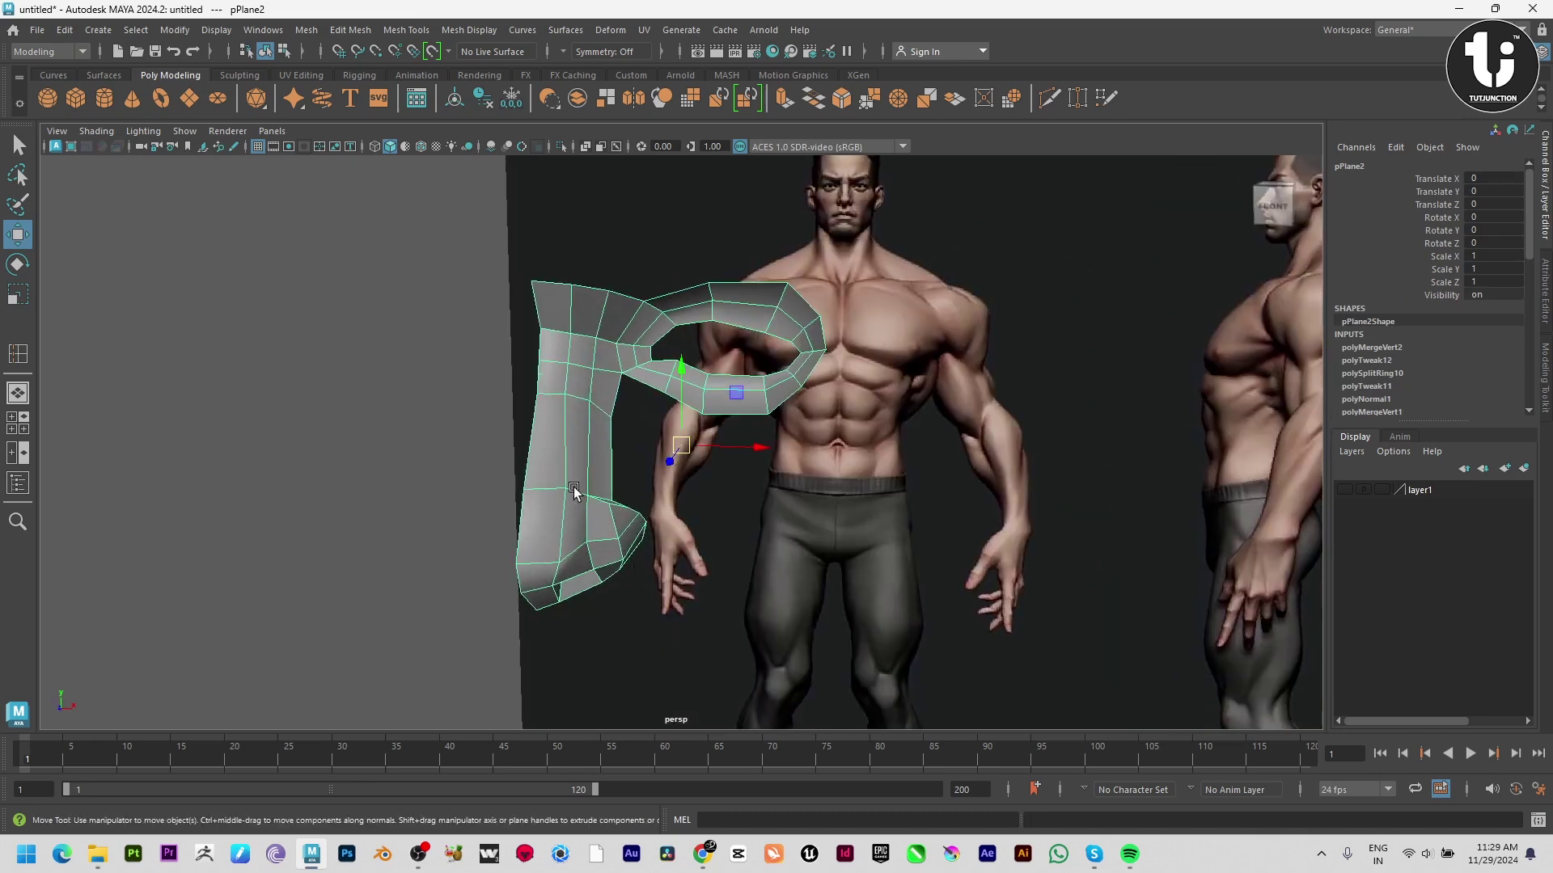
# Select the top edges above the nose bridge and extrude them upward toward the forehead in the front view
pyautogui.click(530, 257)
pyautogui.moveTo(621, 308); pyautogui.dragTo(621, 308)
pyautogui.moveTo(656, 387); pyautogui.dragTo(509, 316)
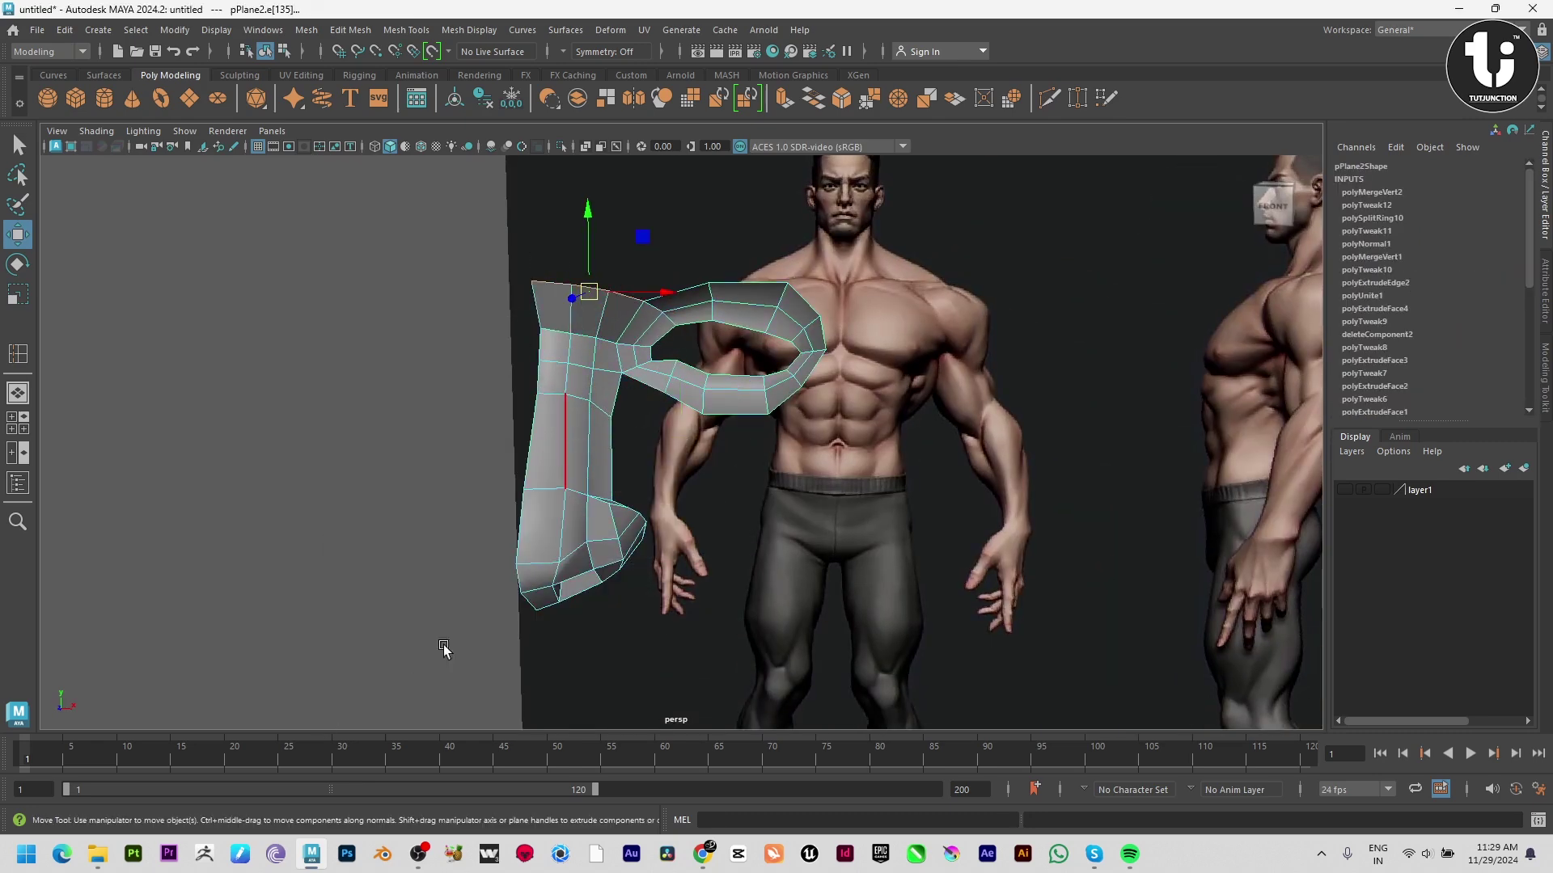
pyautogui.press('space')
pyautogui.press('space')
pyautogui.keyDown('alt'); pyautogui.moveTo(695, 420); pyautogui.dragTo(675, 667, button='middle'); pyautogui.keyUp('alt')
pyautogui.keyDown('shift'); pyautogui.moveTo(704, 509); pyautogui.dragTo(728, 424); pyautogui.keyUp('shift')
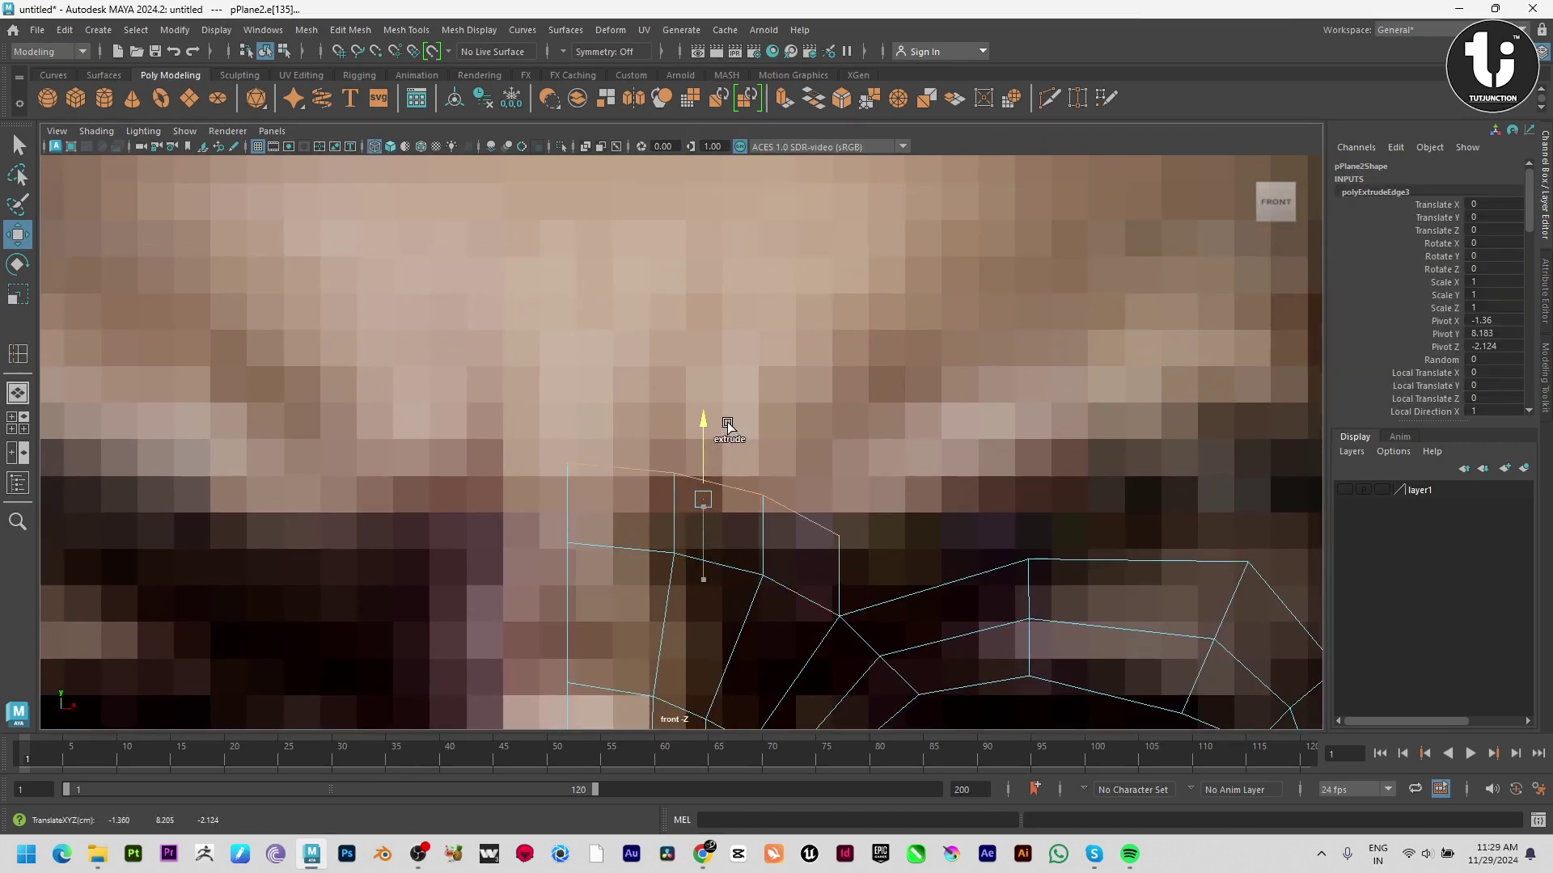
# Shift the third extruded vertex outward, snap the outermost one onto the eye ring's upper vertex, and merge the overlapping vertices
pyautogui.moveTo(763, 443); pyautogui.dragTo(675, 405, button='right')
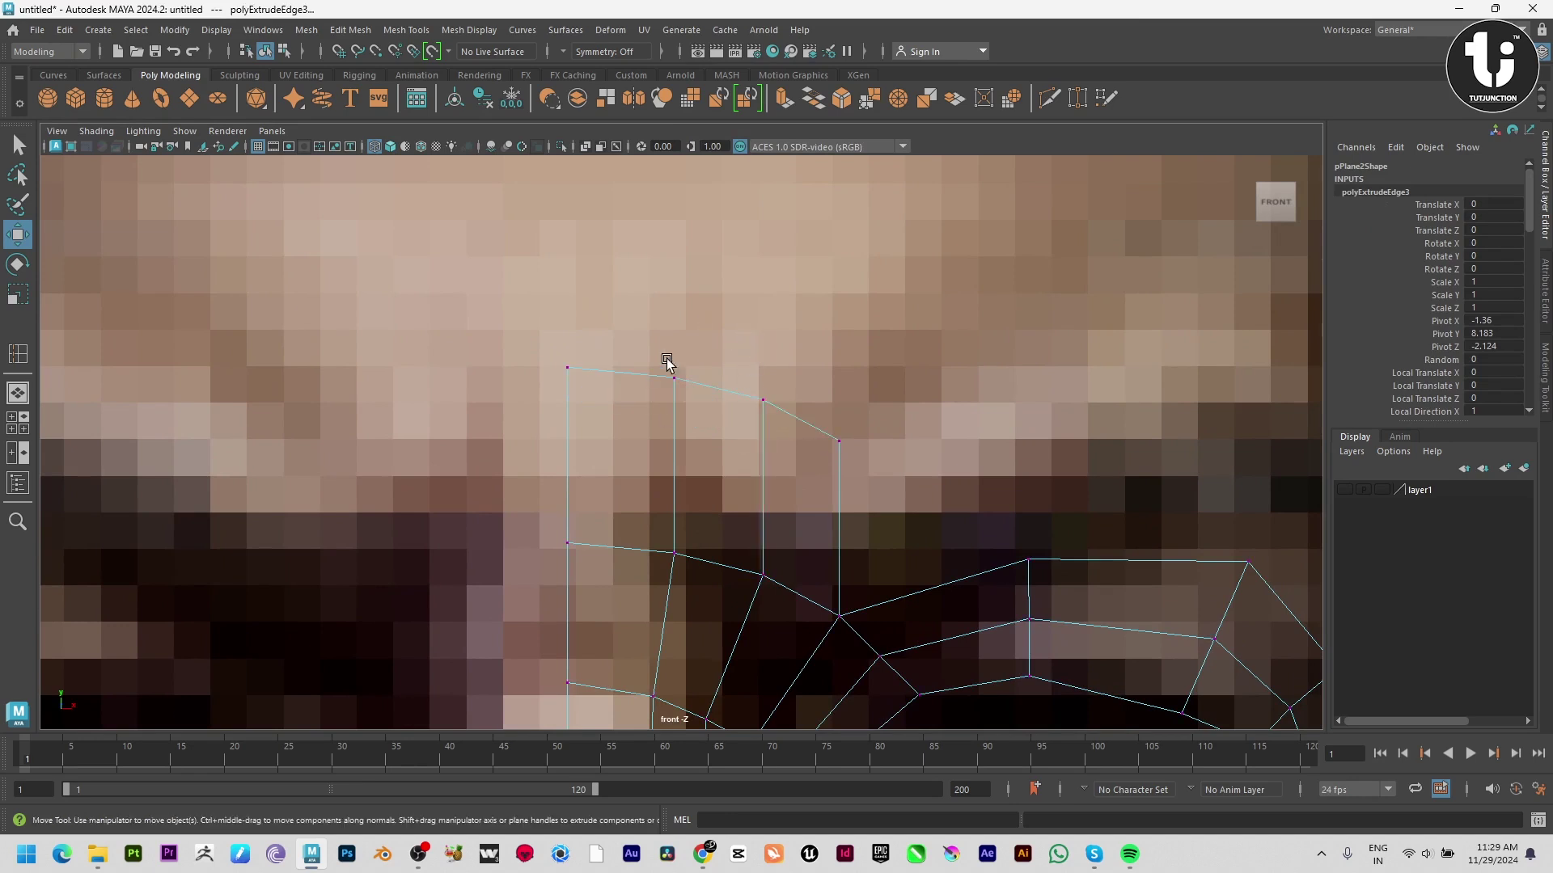
pyautogui.click(730, 392)
pyautogui.moveTo(755, 398); pyautogui.dragTo(787, 408)
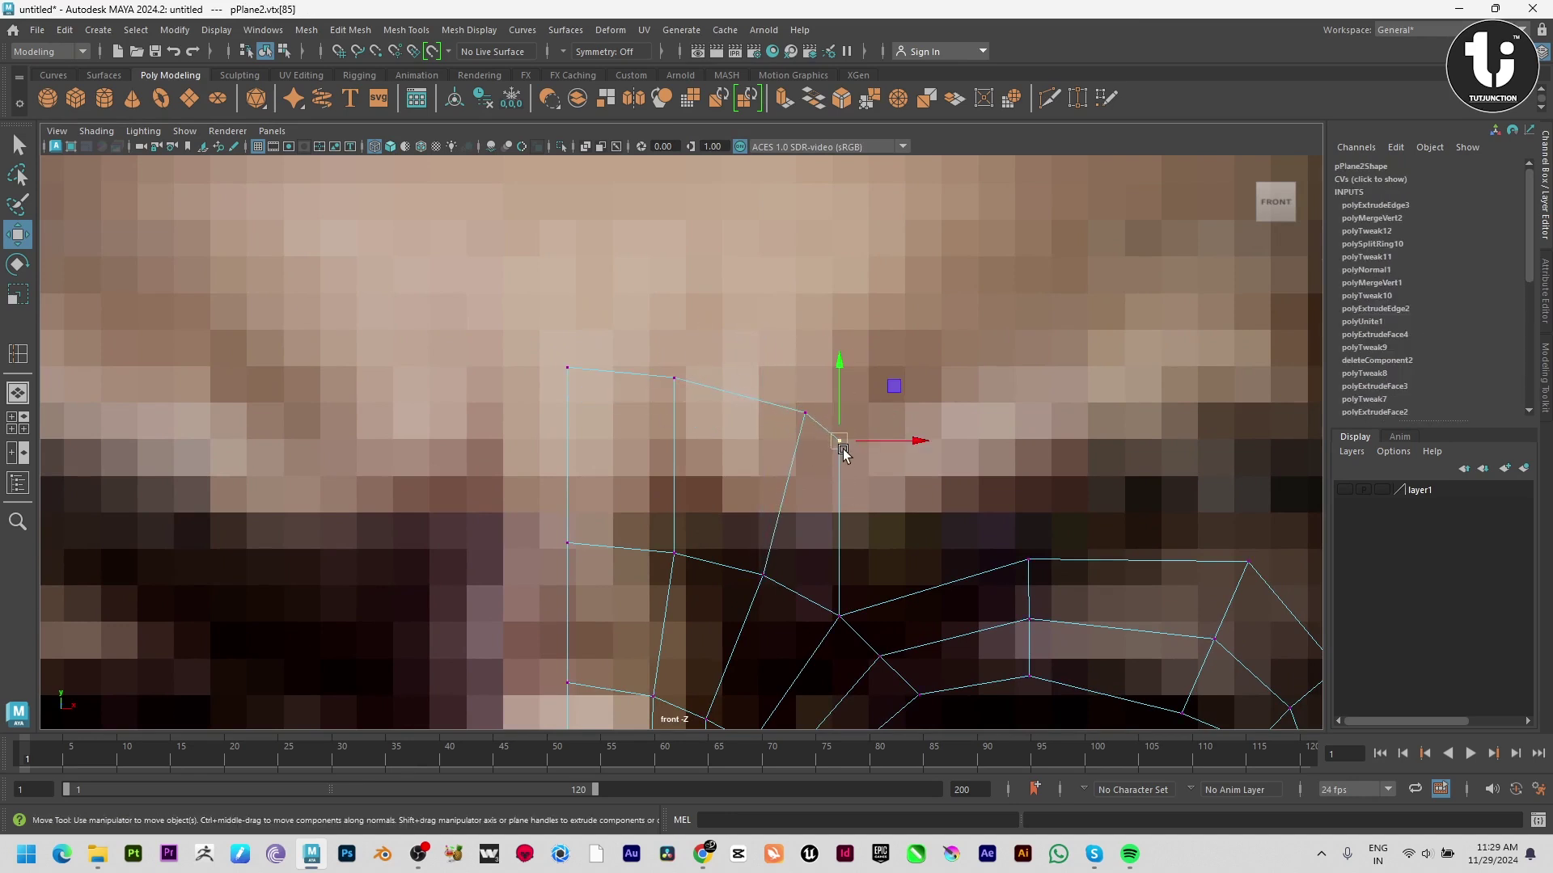
pyautogui.moveTo(843, 455); pyautogui.dragTo(930, 497)
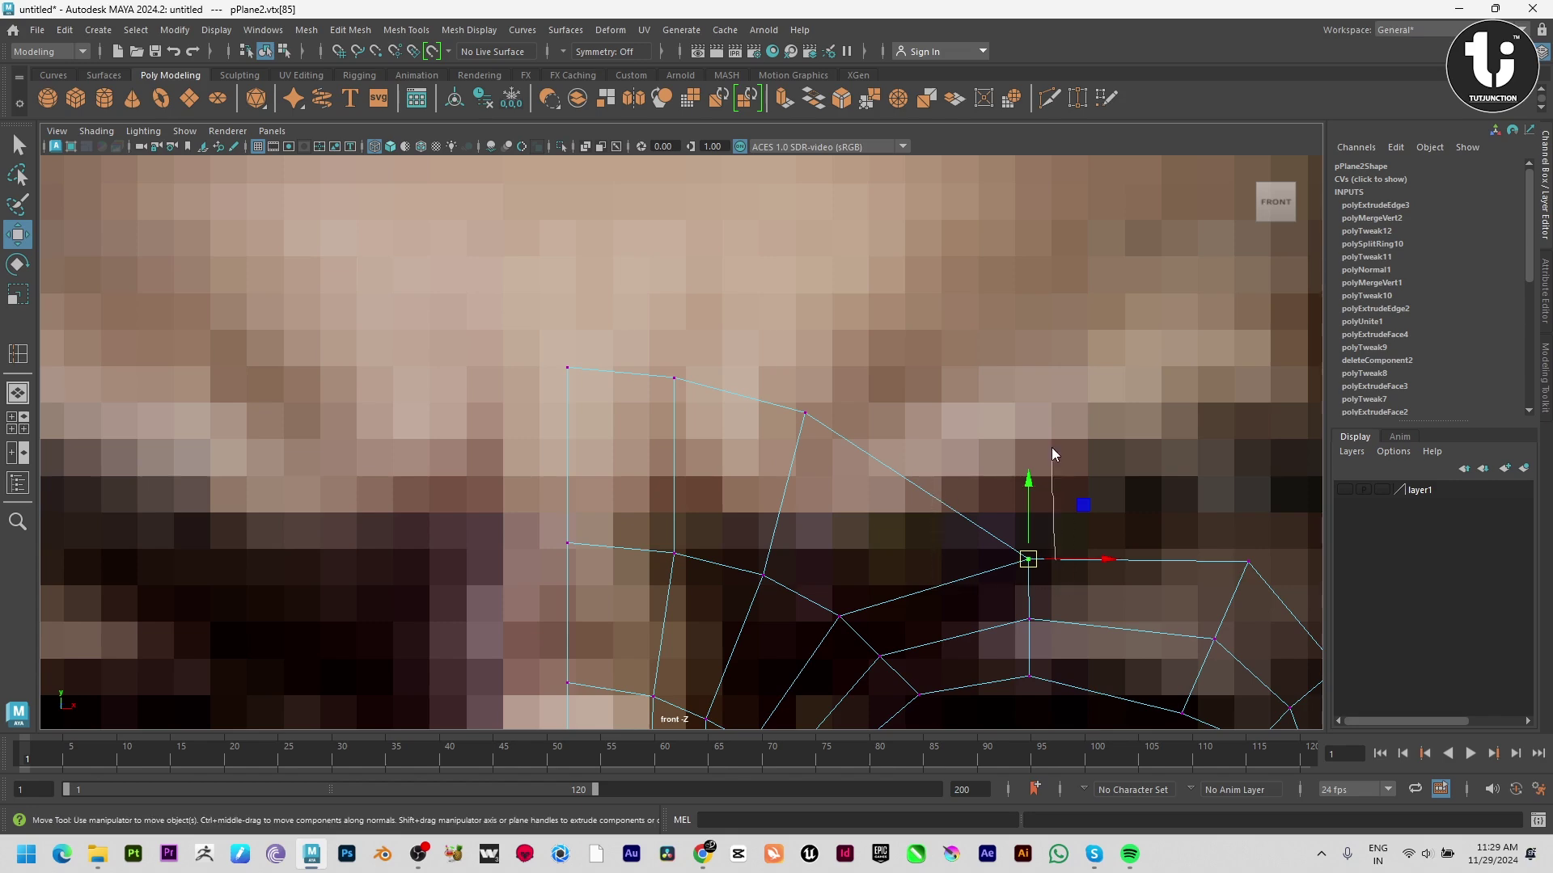
pyautogui.keyDown('shift'); pyautogui.moveTo(1053, 454); pyautogui.dragTo(1056, 433, button='right'); pyautogui.keyUp('shift')
# Move the two middle vertices of the new top edge outward to spread the forehead faces evenly
pyautogui.click(805, 412)
pyautogui.press('w')
pyautogui.moveTo(814, 409); pyautogui.dragTo(874, 402)
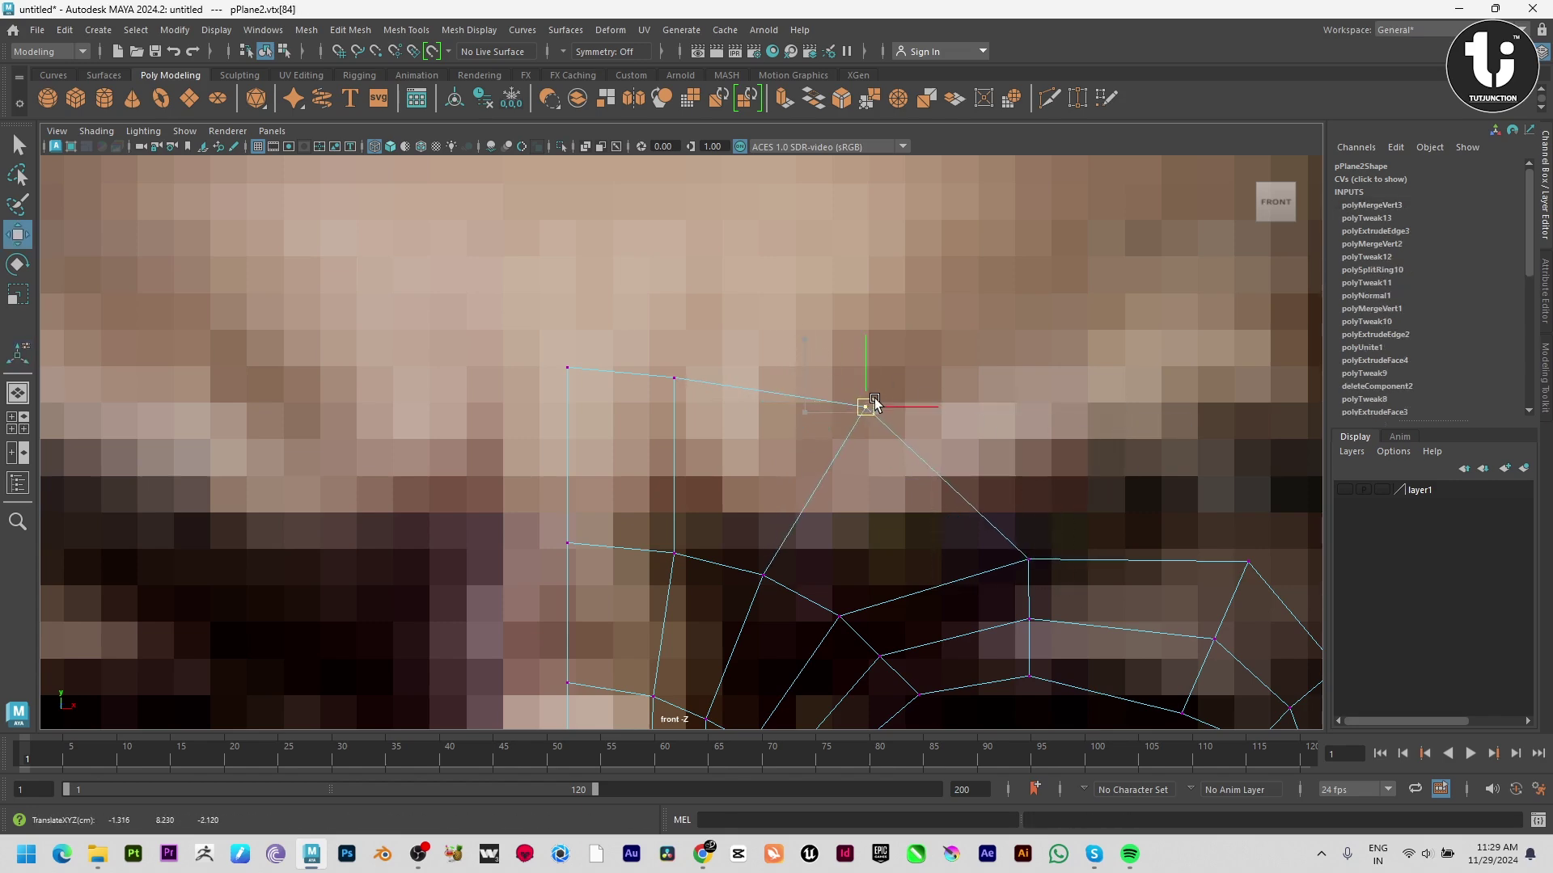
pyautogui.moveTo(627, 310); pyautogui.dragTo(732, 411)
pyautogui.moveTo(686, 377); pyautogui.dragTo(713, 369)
# In the side view, move the three new forehead vertices back toward the reference profile
pyautogui.press('space')
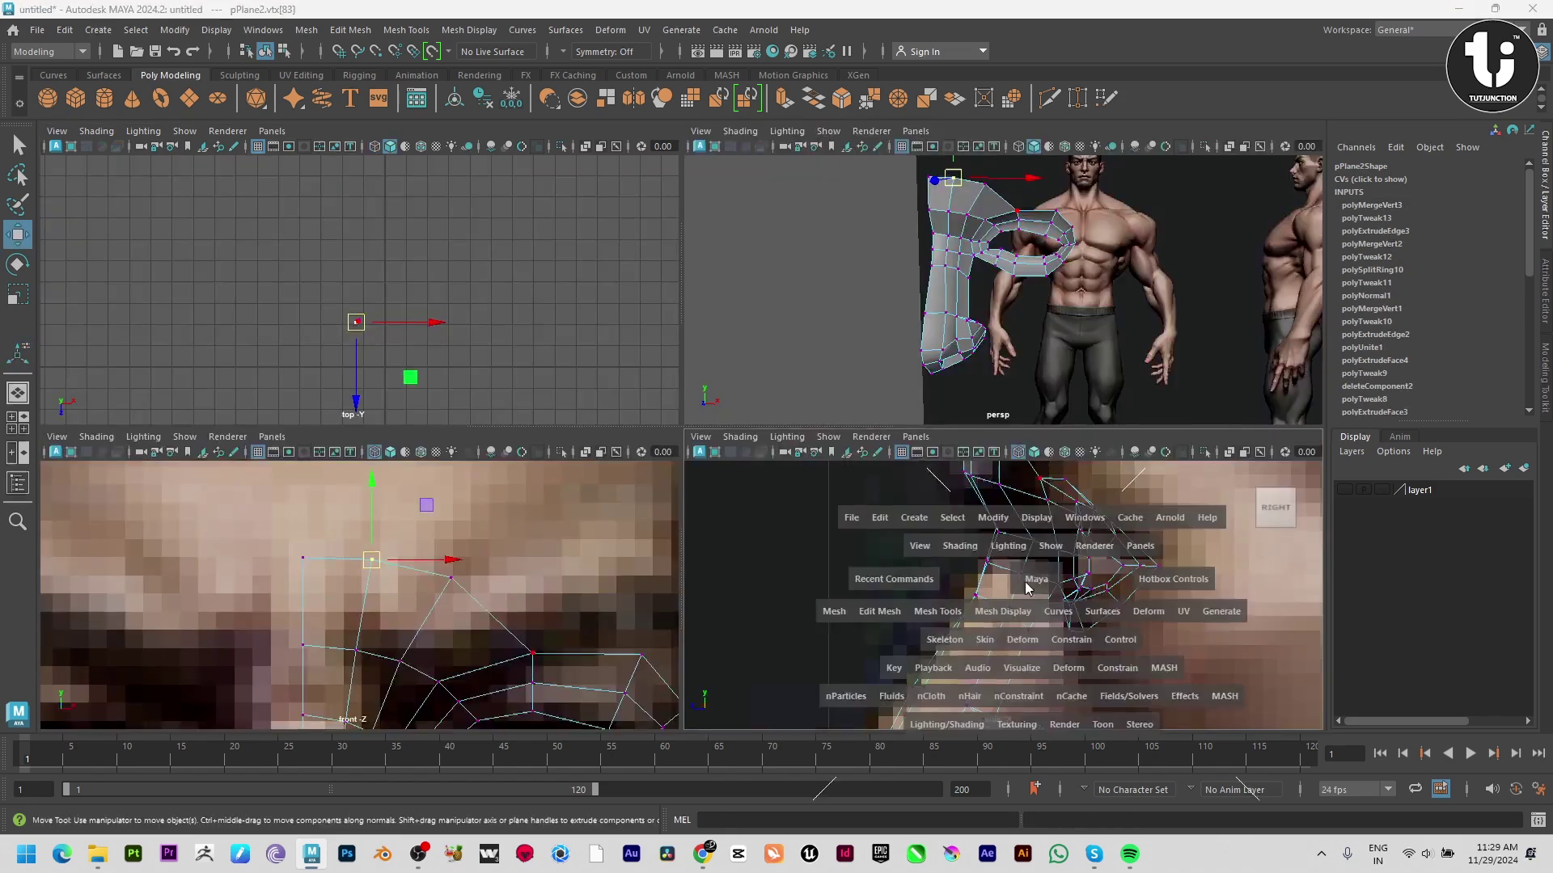
pyautogui.press('space')
pyautogui.moveTo(637, 344); pyautogui.dragTo(791, 443, button='middle')
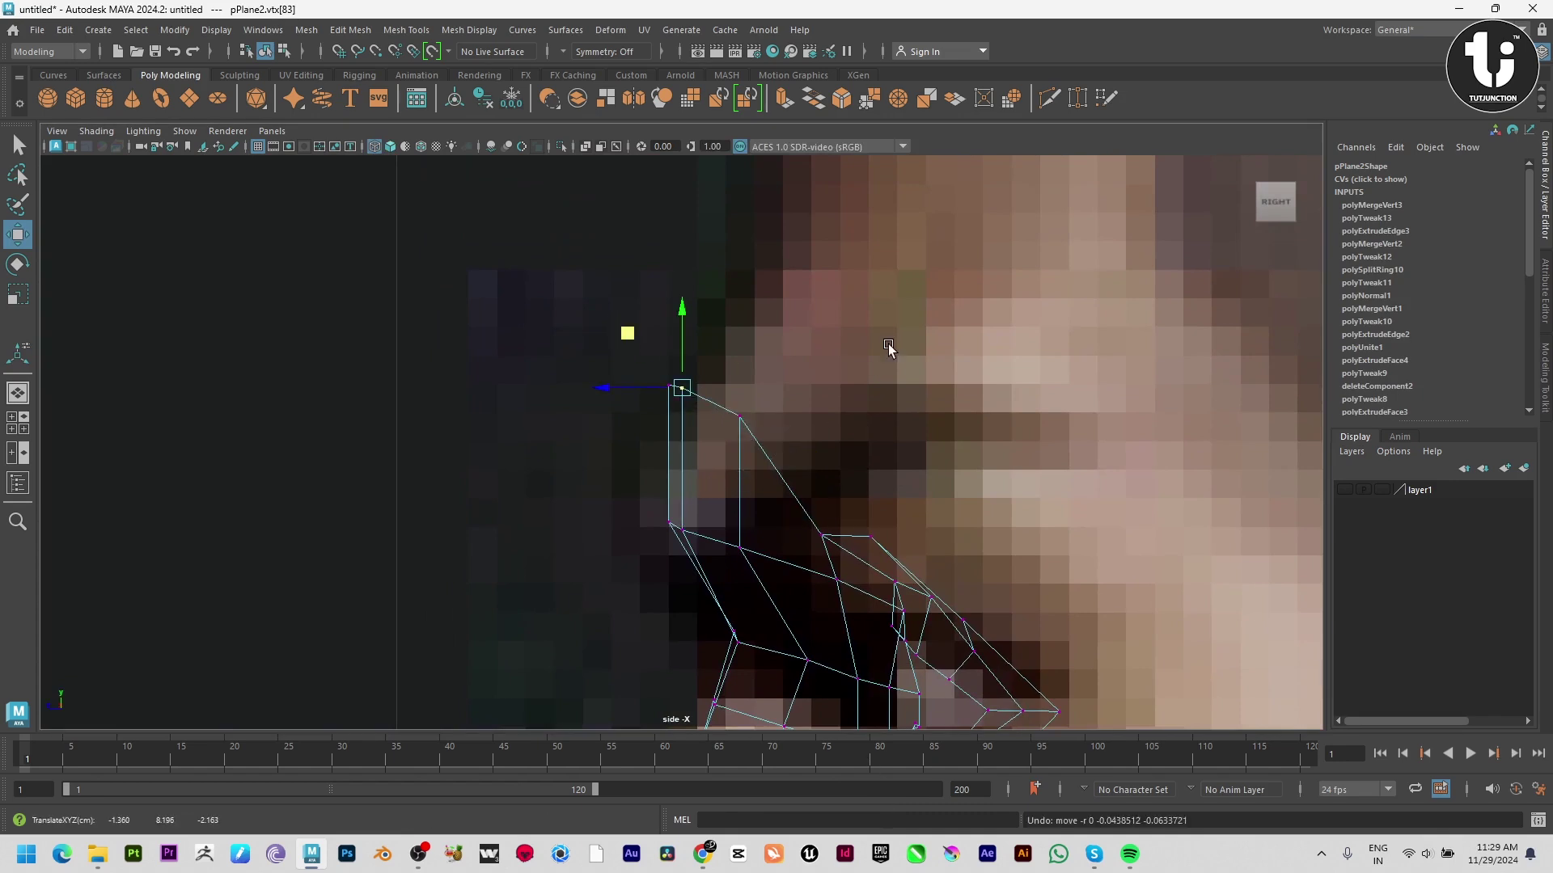
pyautogui.moveTo(888, 347); pyautogui.dragTo(684, 401)
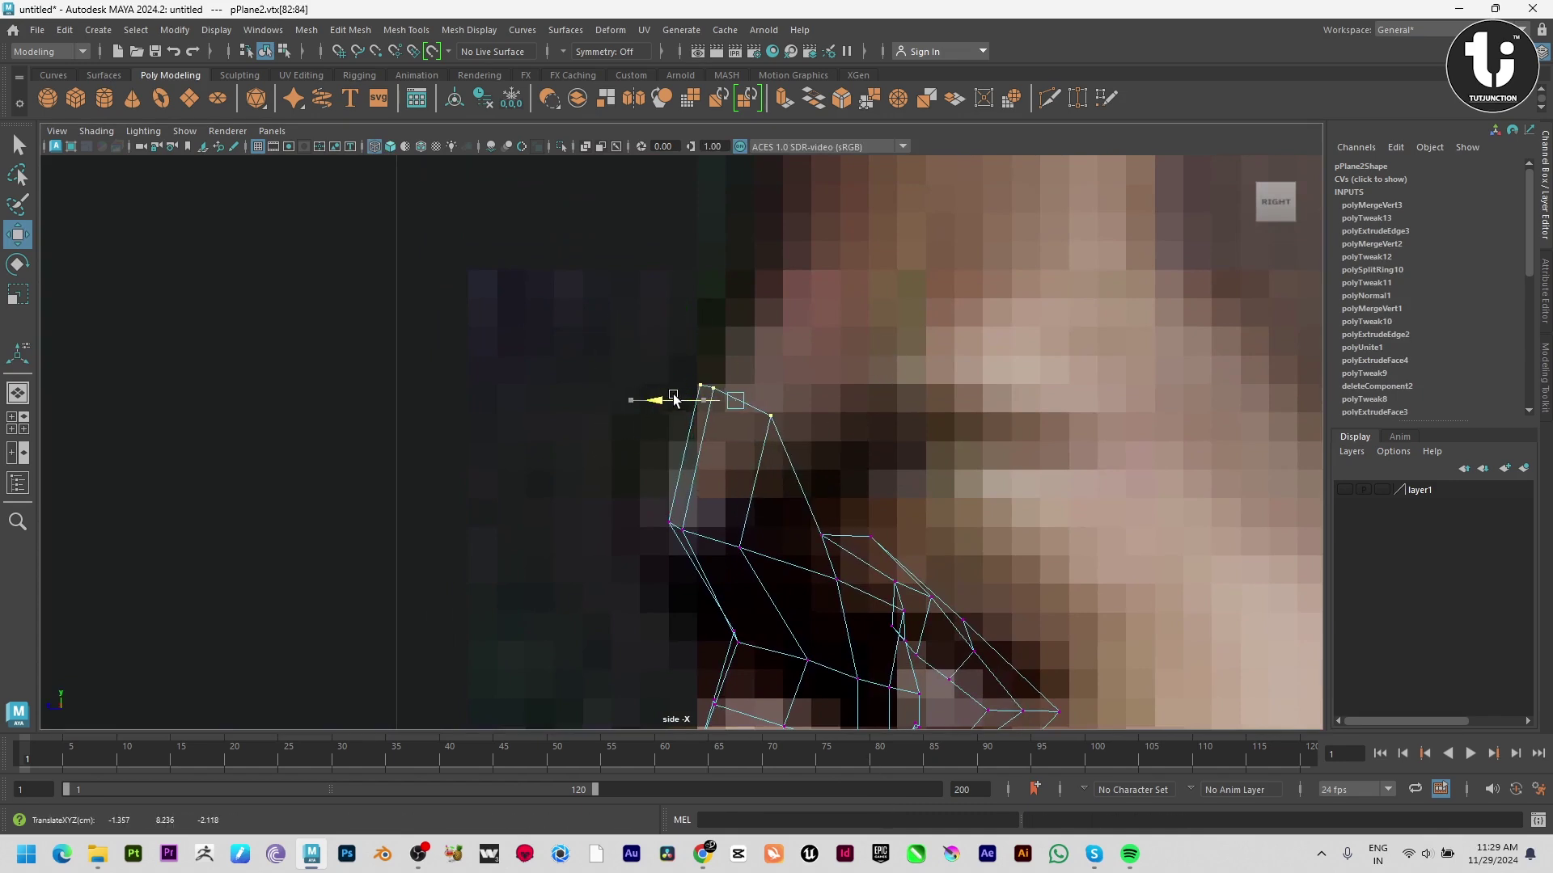
# Refine the new top vertices individually in the side view, pulling the outer one forward to follow the brow profile
pyautogui.scroll(1, 879, 497)
pyautogui.keyDown('alt'); pyautogui.moveTo(879, 497); pyautogui.dragTo(876, 569, button='middle'); pyautogui.keyUp('alt')
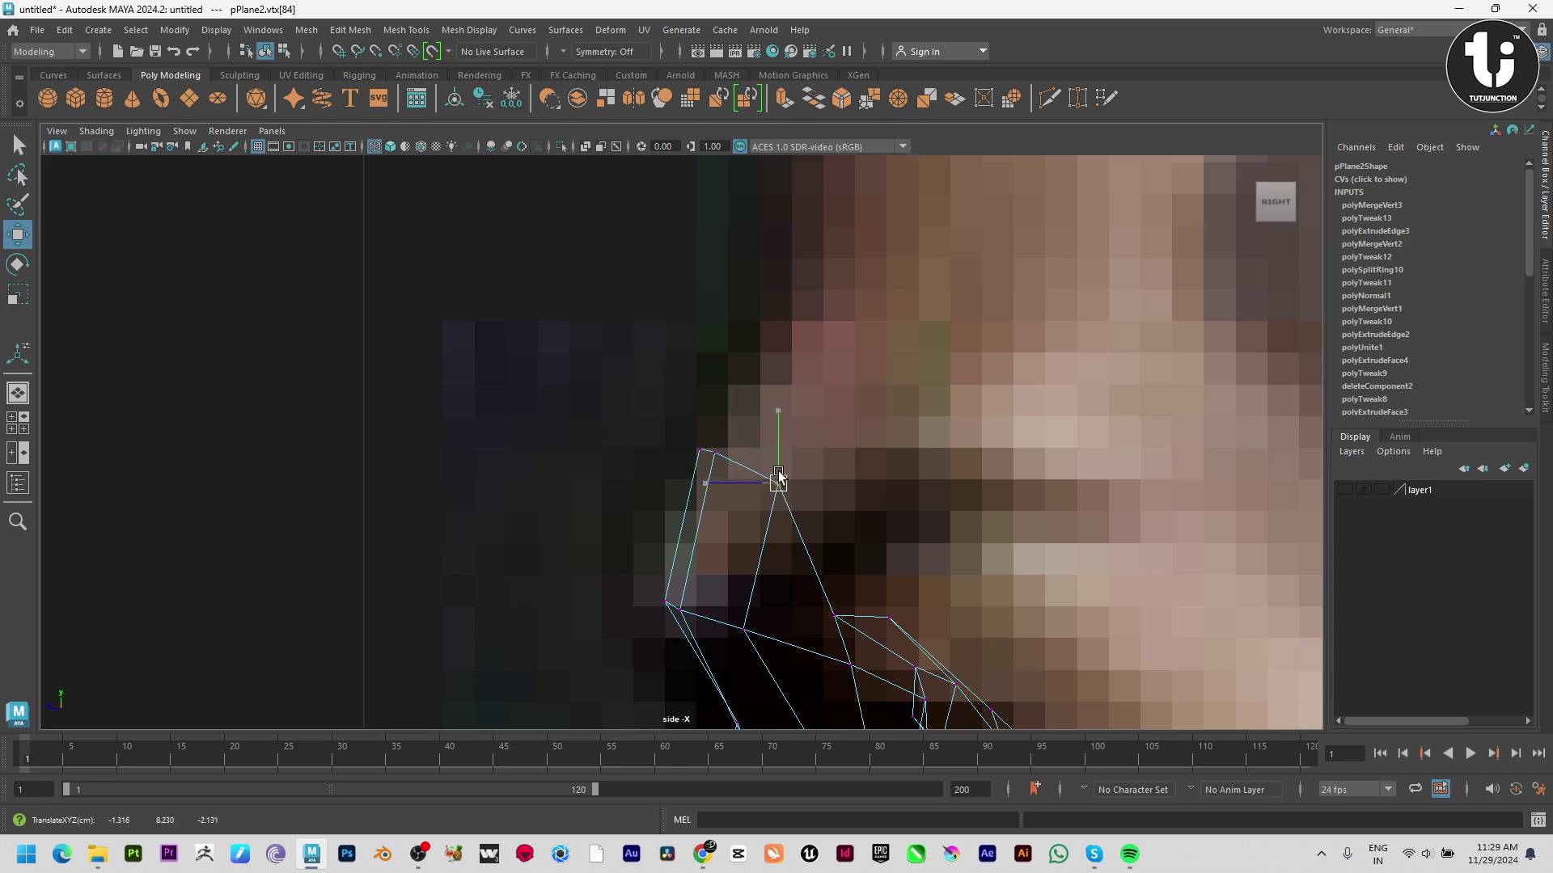
pyautogui.click(712, 454)
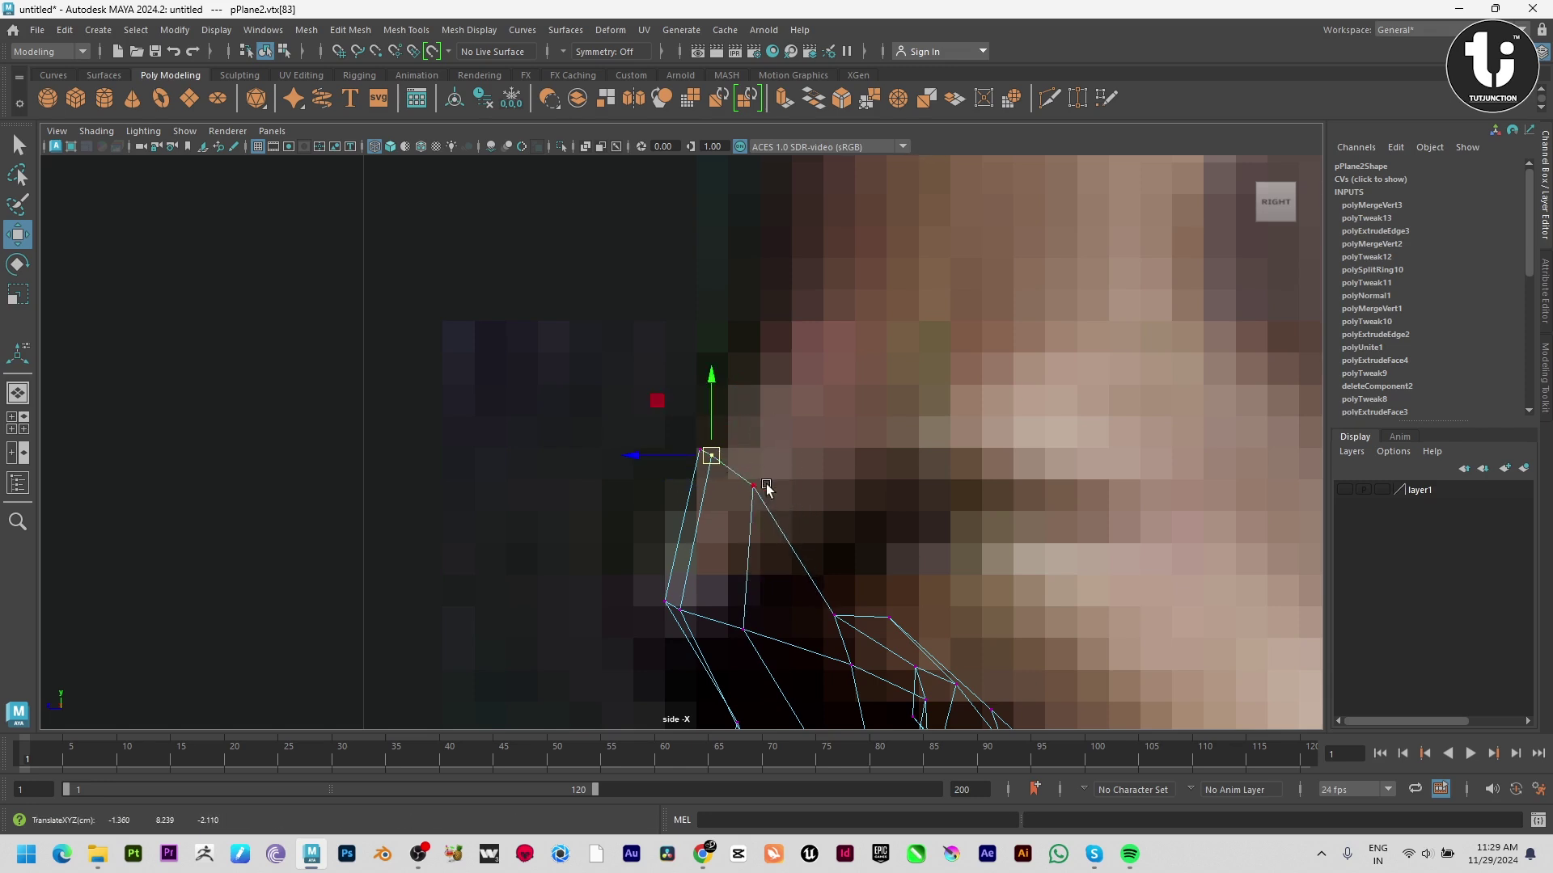
pyautogui.click(802, 491)
pyautogui.hotkey('ctrl', 'z')
pyautogui.click(753, 487)
pyautogui.moveTo(752, 487); pyautogui.dragTo(742, 487)
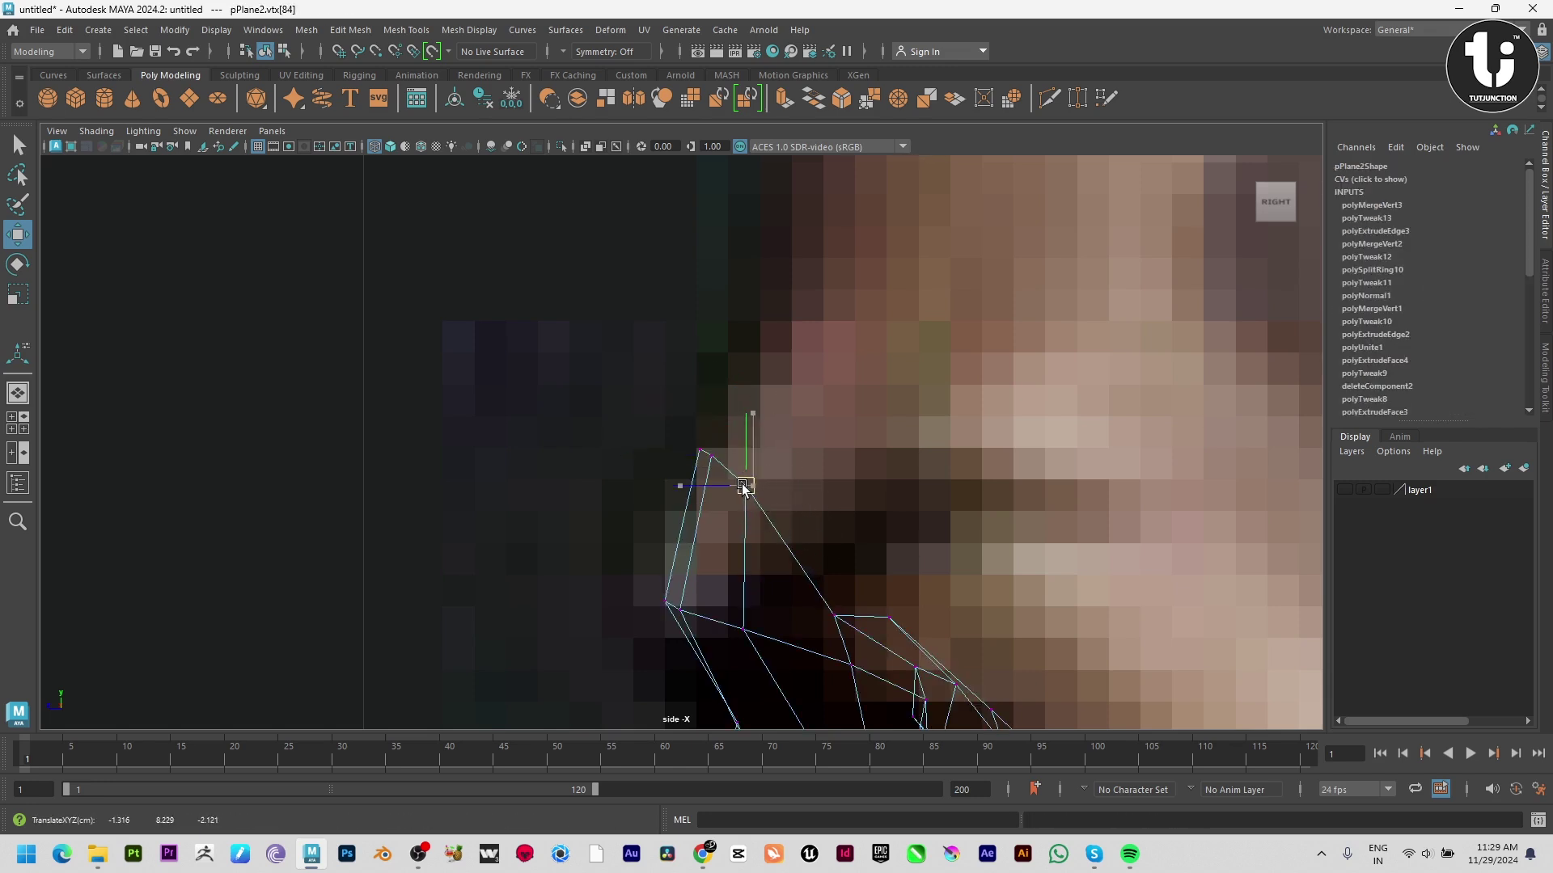
# In the front view, nudge the outer forehead vertex slightly inward and down, and check it in the side view
pyautogui.press('space')
pyautogui.press('space')
pyautogui.keyDown('alt'); pyautogui.moveTo(720, 546); pyautogui.dragTo(675, 528, button='middle'); pyautogui.keyUp('alt')
pyautogui.scroll(1, 676, 528)
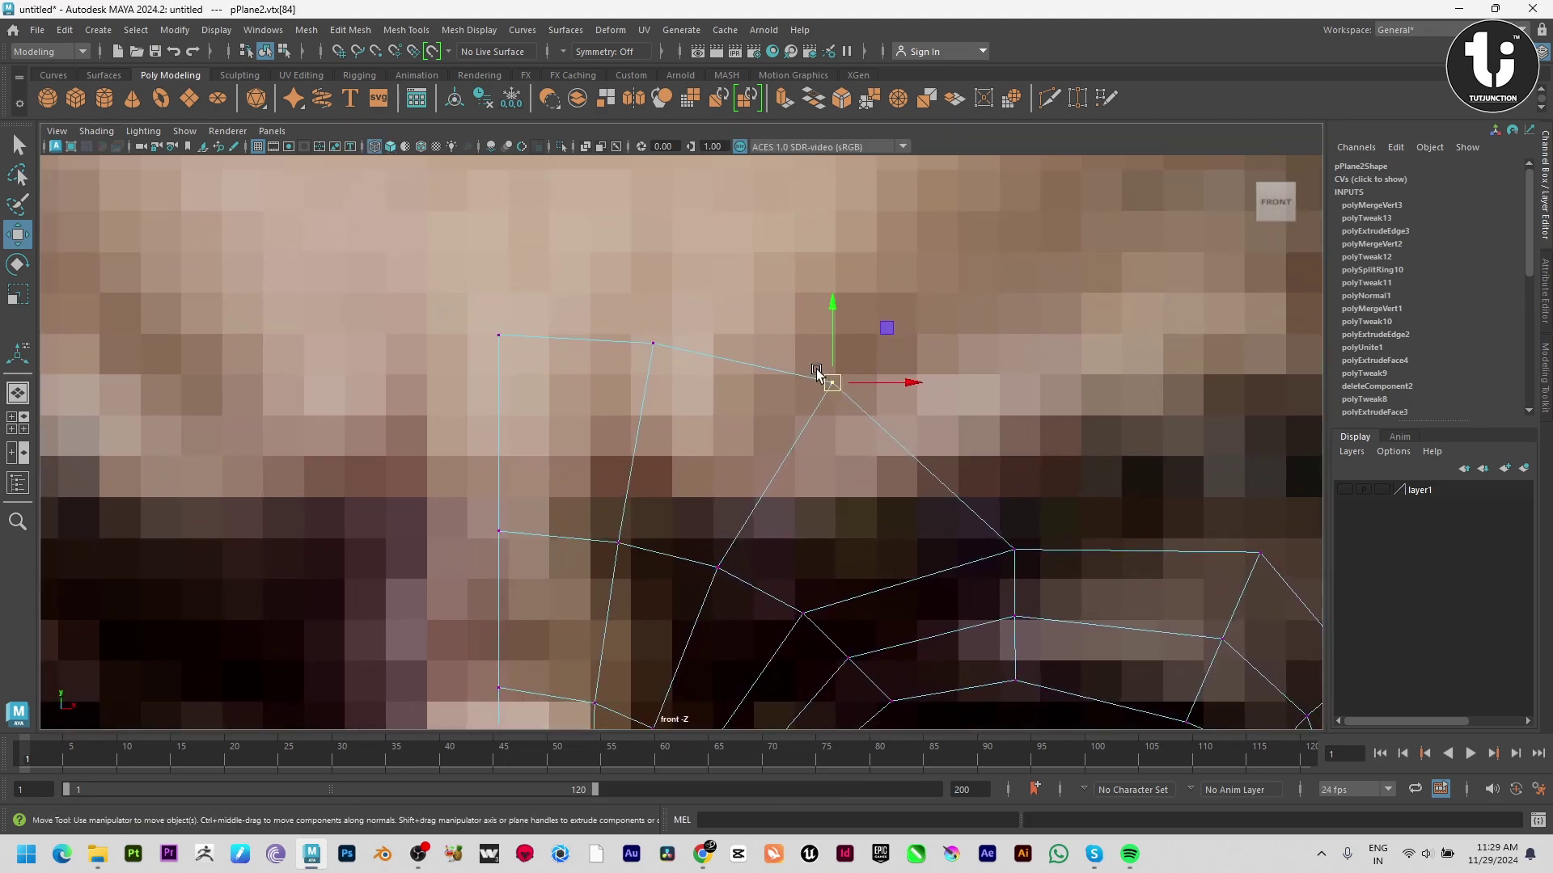
pyautogui.moveTo(830, 387); pyautogui.dragTo(818, 396)
pyautogui.press('space')
pyautogui.press('space')
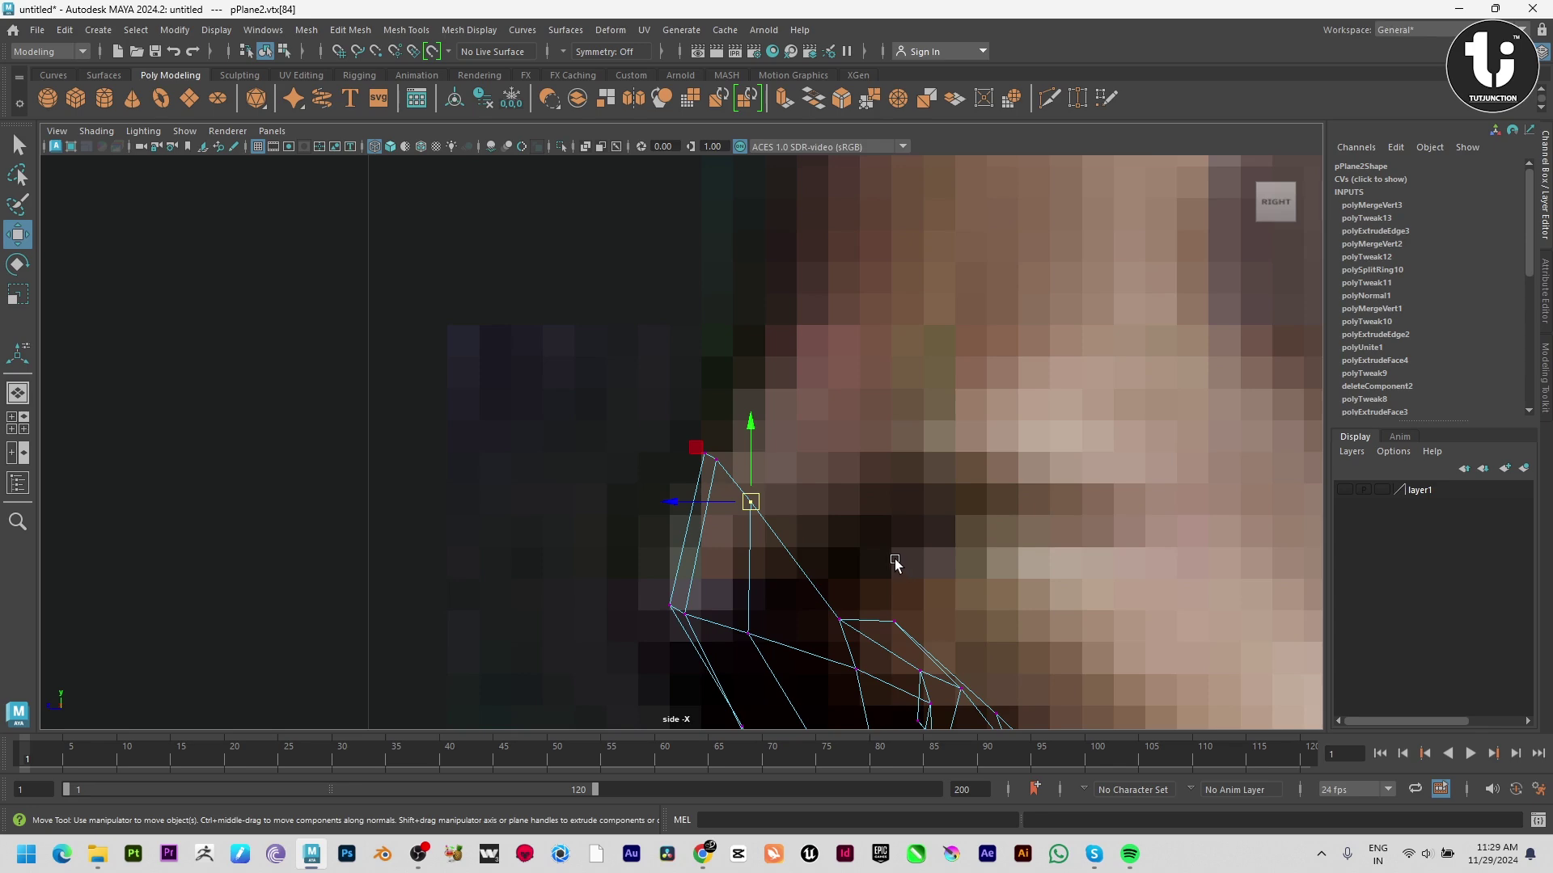
# Inspect the extended forehead section in the perspective view with the smoothed preview, and restore the unsmoothed display
pyautogui.press('space')
pyautogui.press('space')
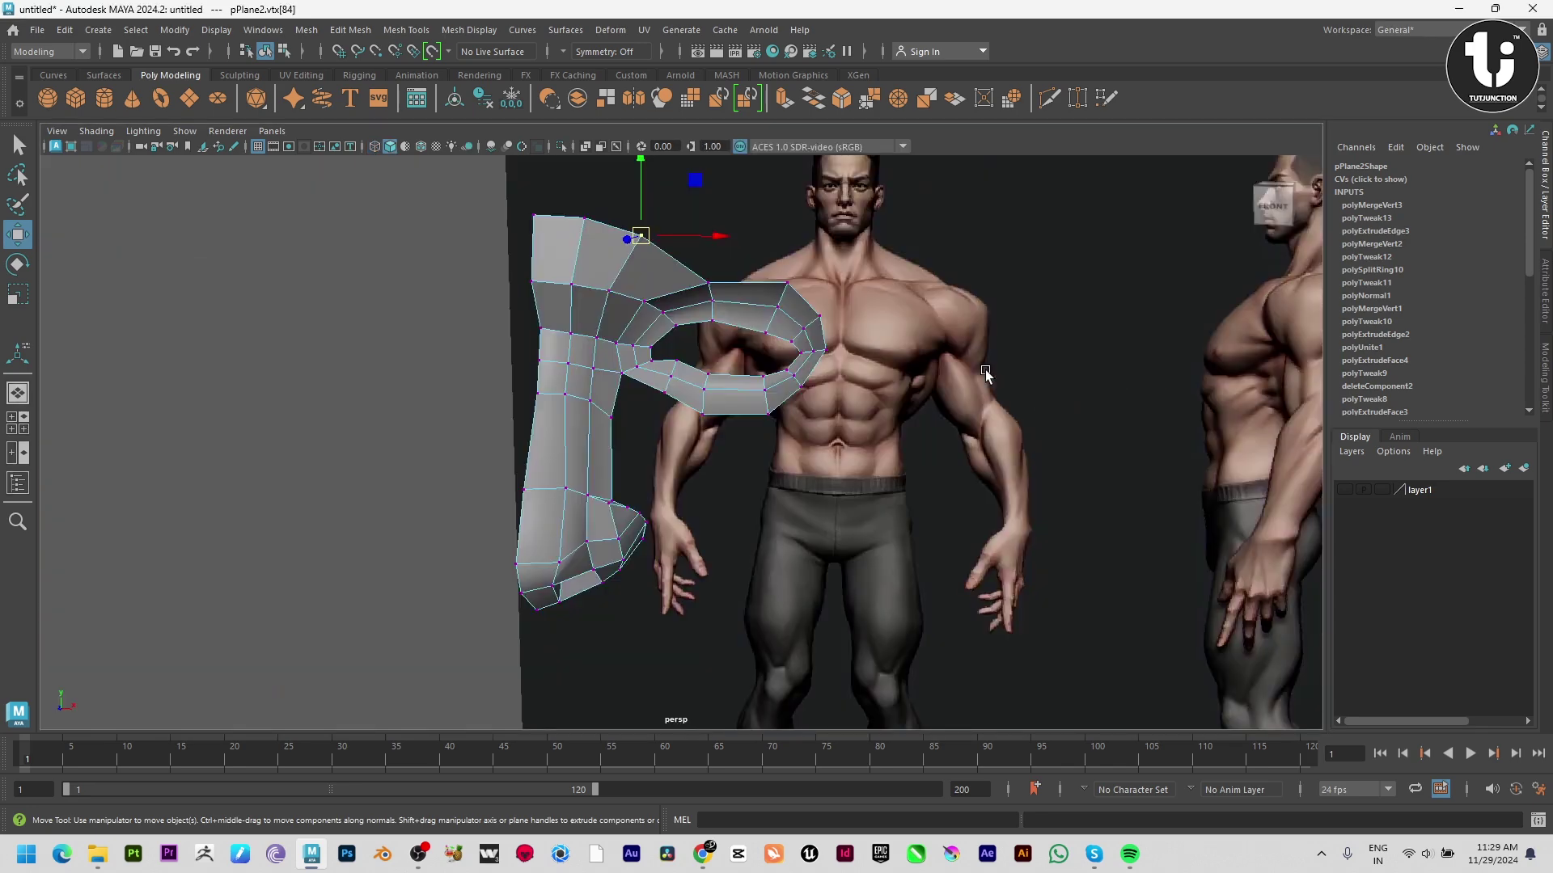
pyautogui.keyDown('alt'); pyautogui.moveTo(652, 351); pyautogui.dragTo(669, 364); pyautogui.keyUp('alt')
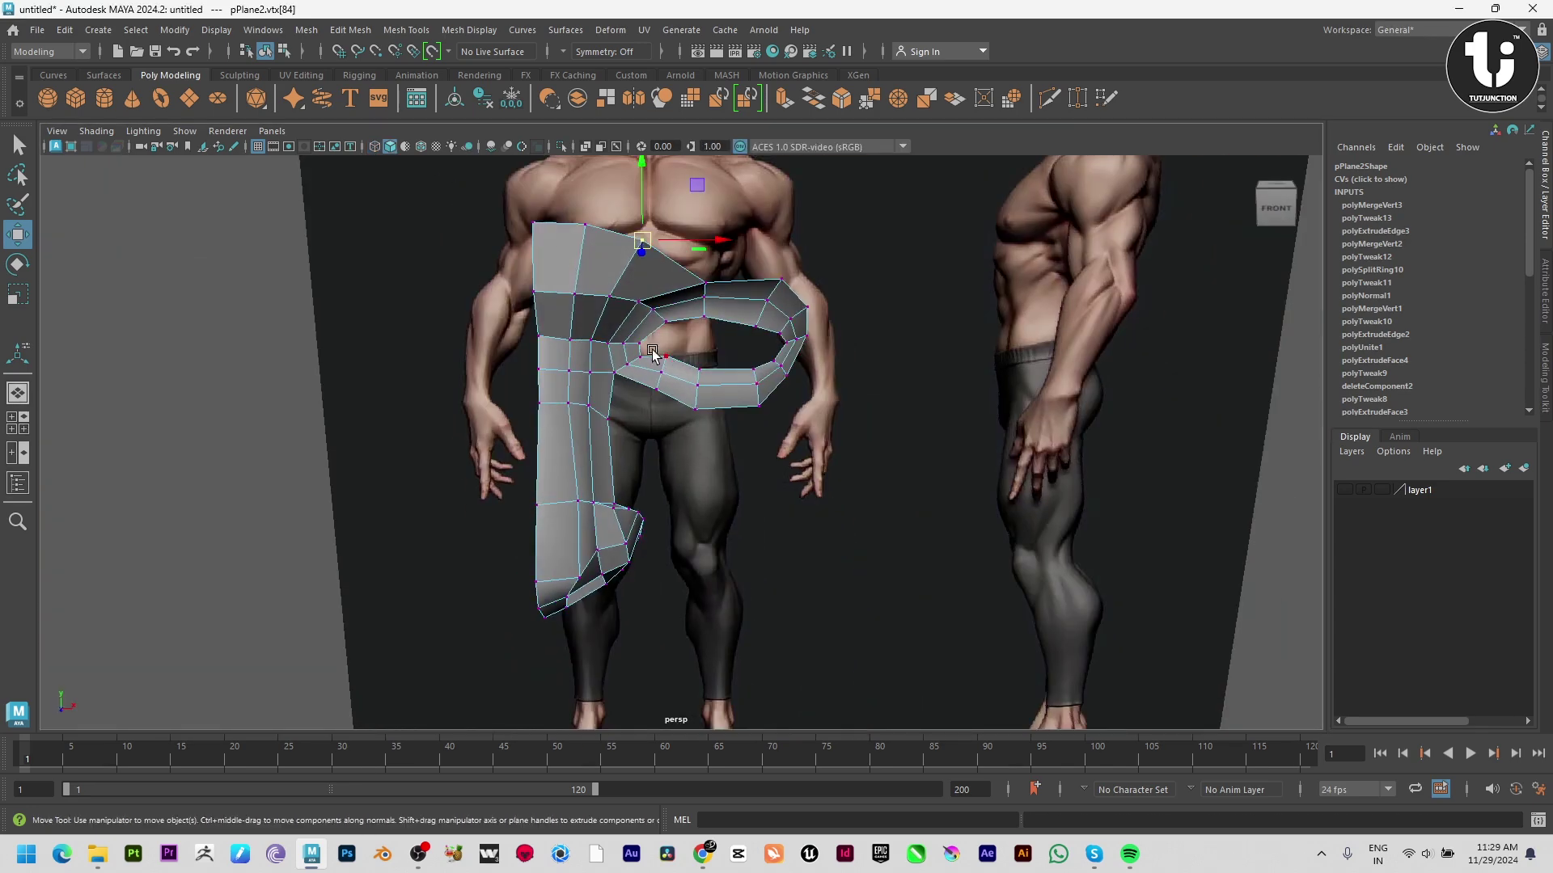
pyautogui.moveTo(651, 353); pyautogui.dragTo(693, 313, button='right')
pyautogui.press('3')
pyautogui.click(277, 484)
pyautogui.moveTo(772, 526)
pyautogui.keyDown('alt'); pyautogui.mouseDown()
pyautogui.moveTo(750, 493)
pyautogui.moveTo(778, 516)
pyautogui.mouseUp(); pyautogui.keyUp('alt')
pyautogui.click(620, 350)
pyautogui.press('1')
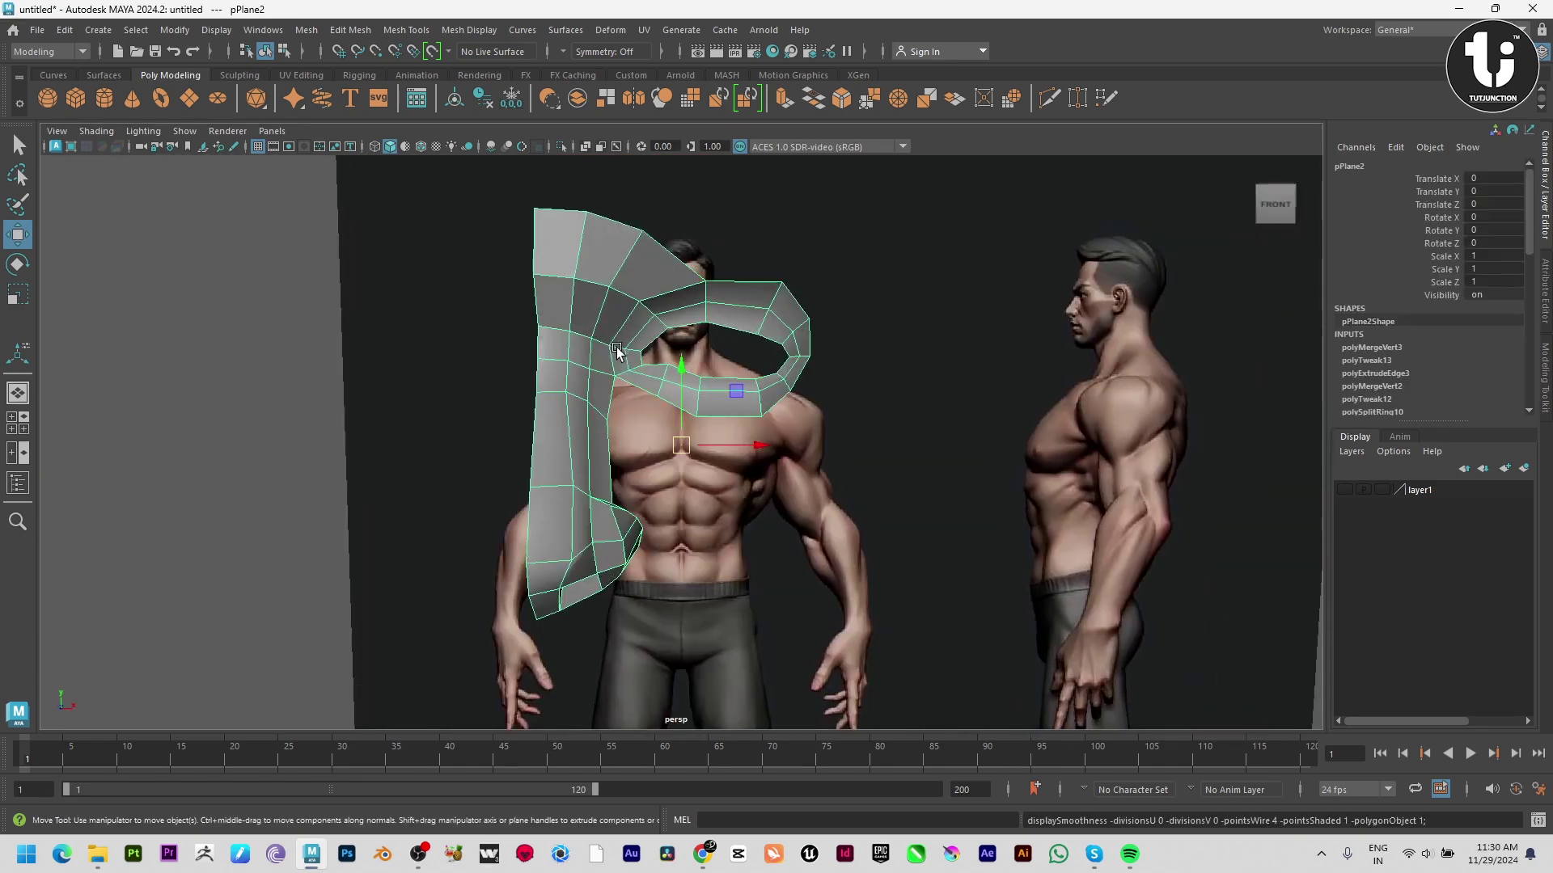
# Check the half-face mesh against the whole head in the front view, and duplicate it in the perspective view
pyautogui.press('space')
pyautogui.press('space')
pyautogui.scroll(-10, 692, 566)
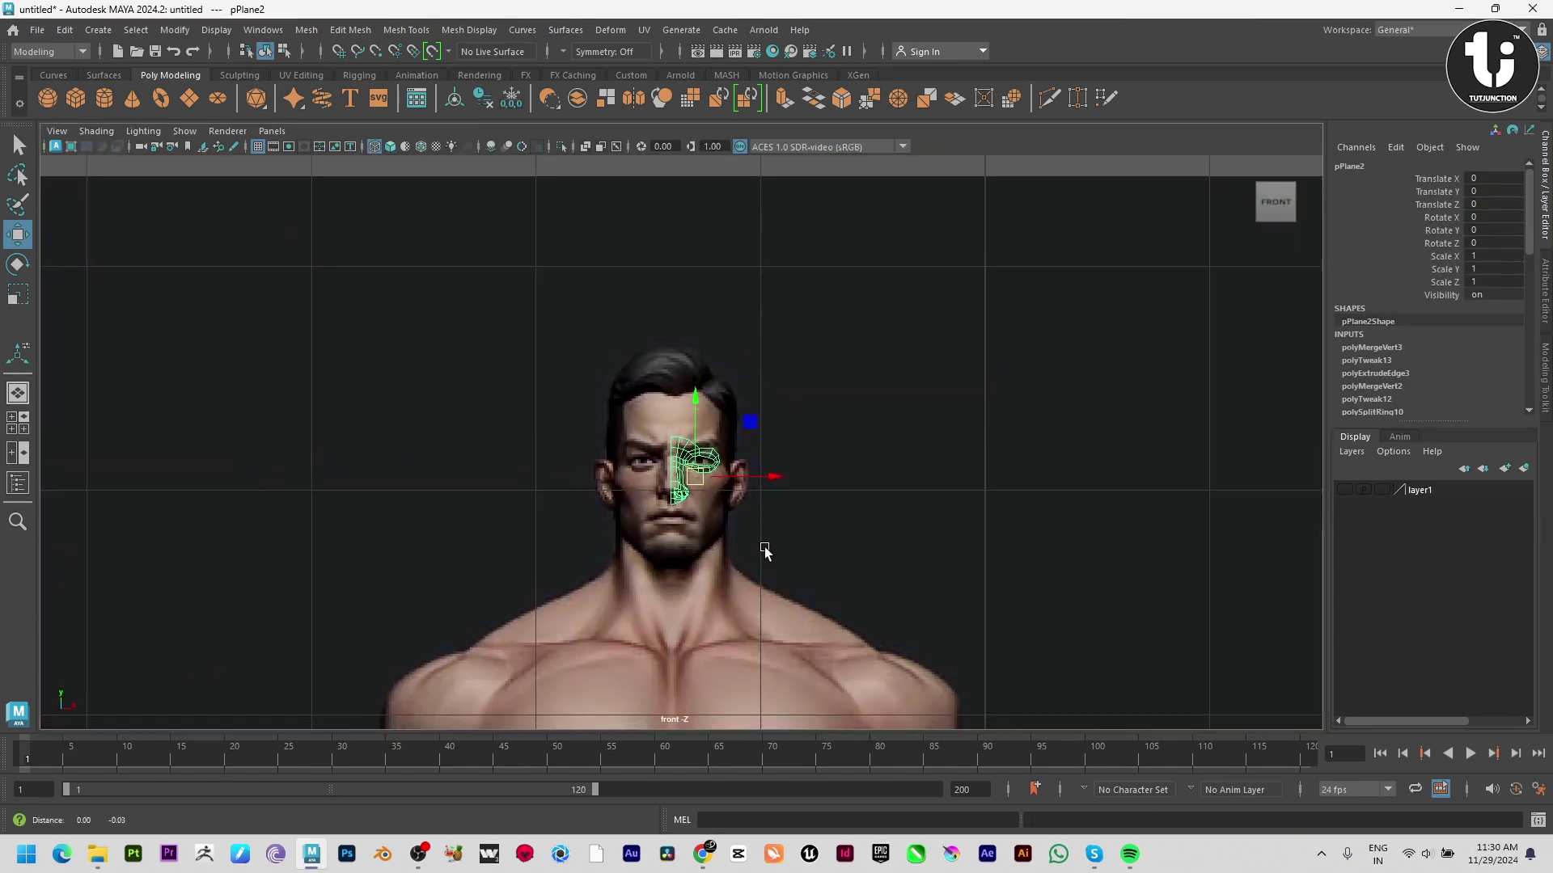
pyautogui.scroll(6, 644, 410)
pyautogui.press('space')
pyautogui.press('space')
pyautogui.keyDown('alt'); pyautogui.moveTo(880, 364); pyautogui.dragTo(829, 429); pyautogui.keyUp('alt')
pyautogui.hotkey('ctrl', 'd')
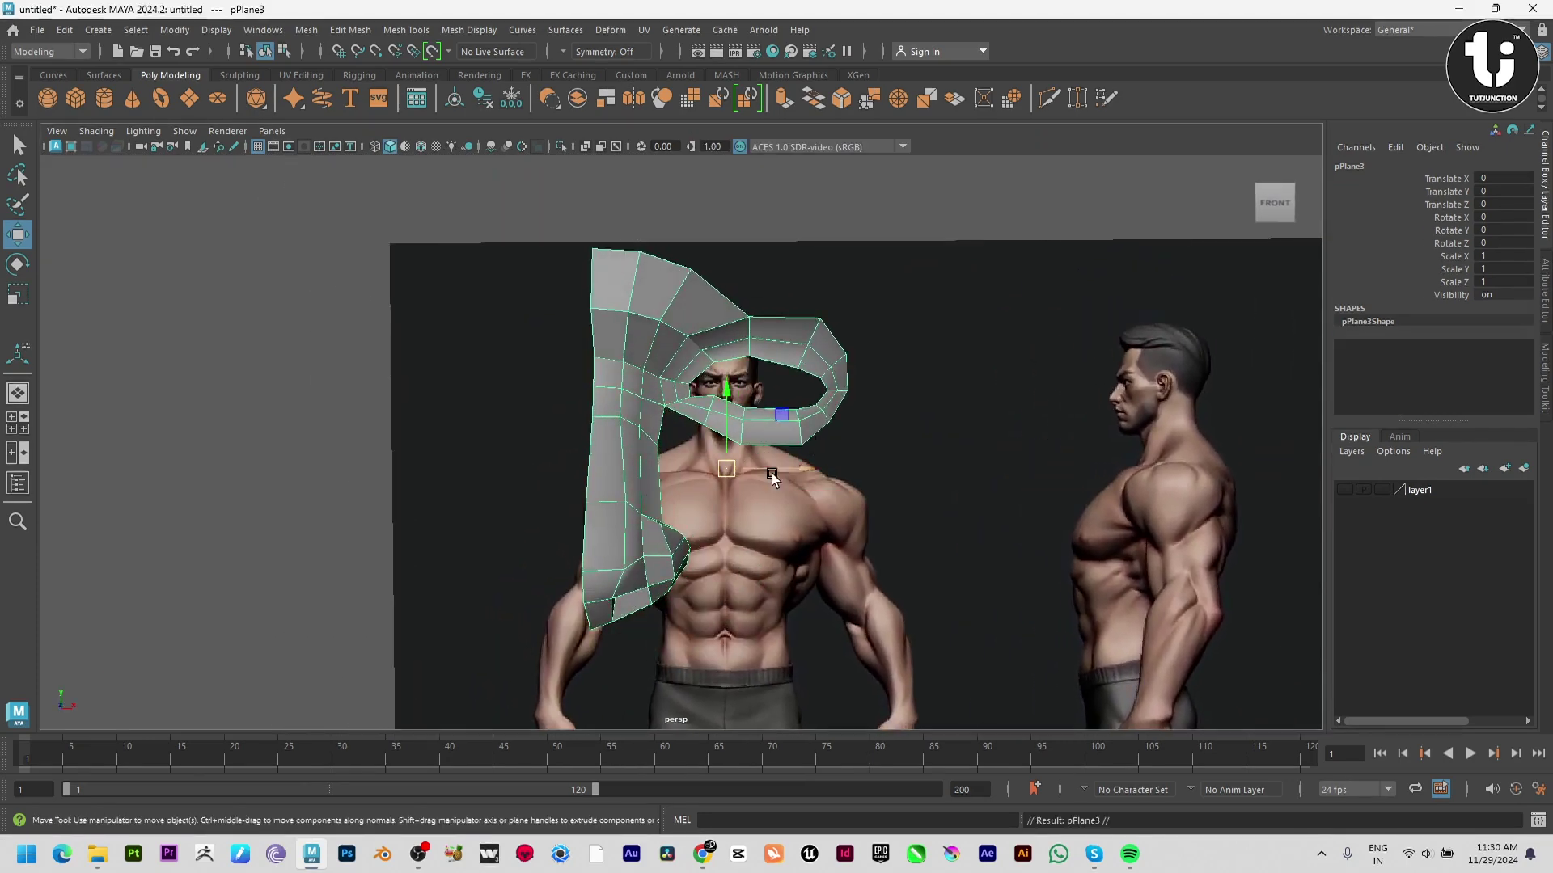
# Undo the last duplication of the half-face mesh and delete the original half's construction history
pyautogui.keyDown('alt'); pyautogui.moveTo(771, 473); pyautogui.dragTo(764, 477); pyautogui.keyUp('alt')
pyautogui.hotkey('ctrl', 'z')
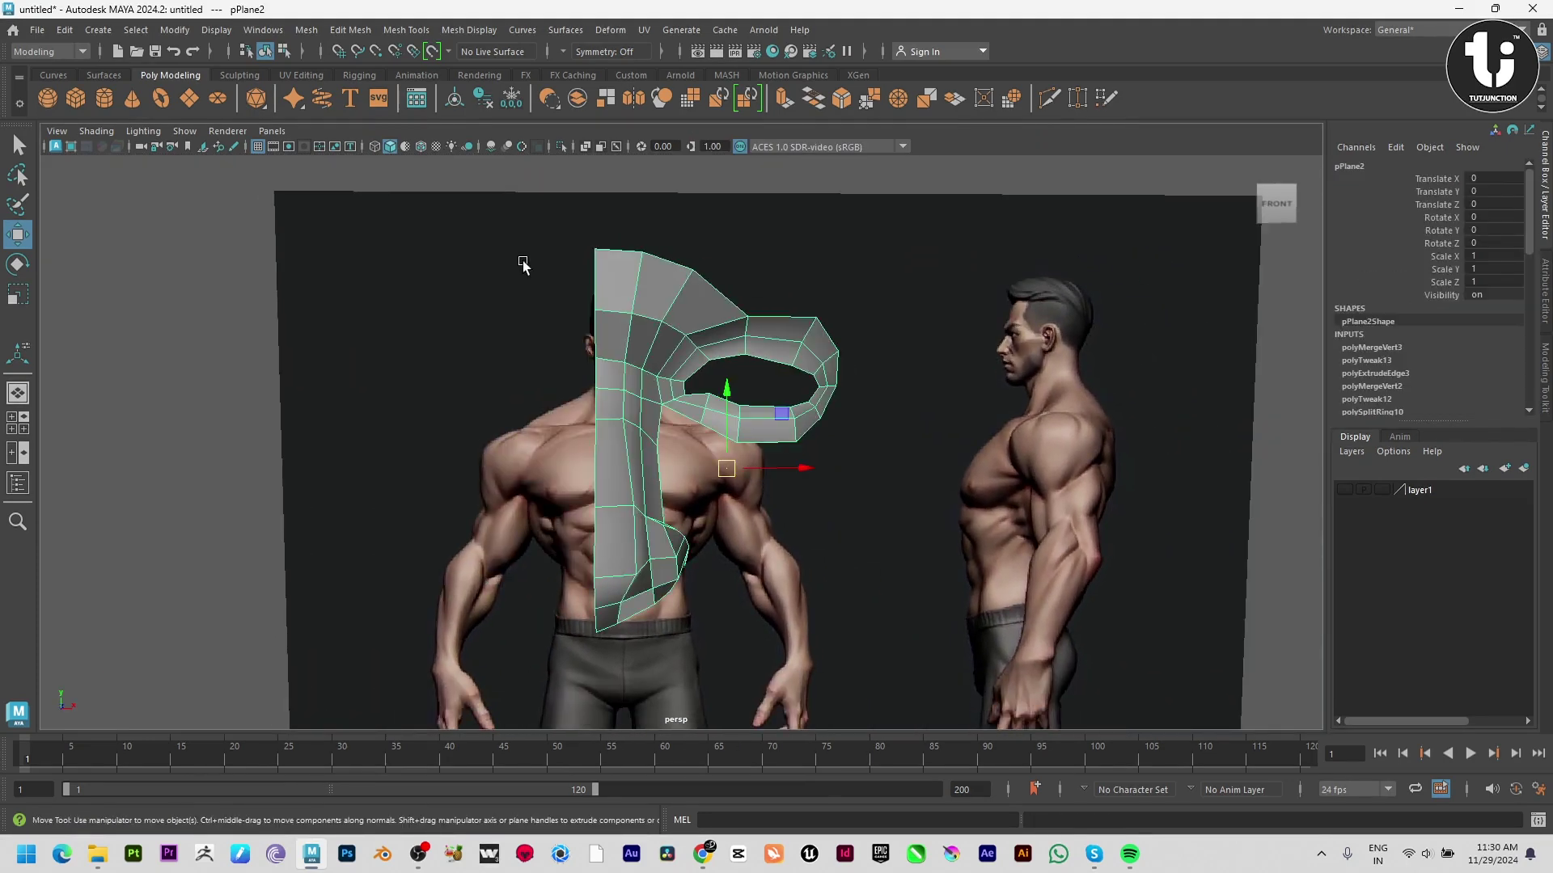
pyautogui.click(64, 30)
pyautogui.moveTo(177, 226)
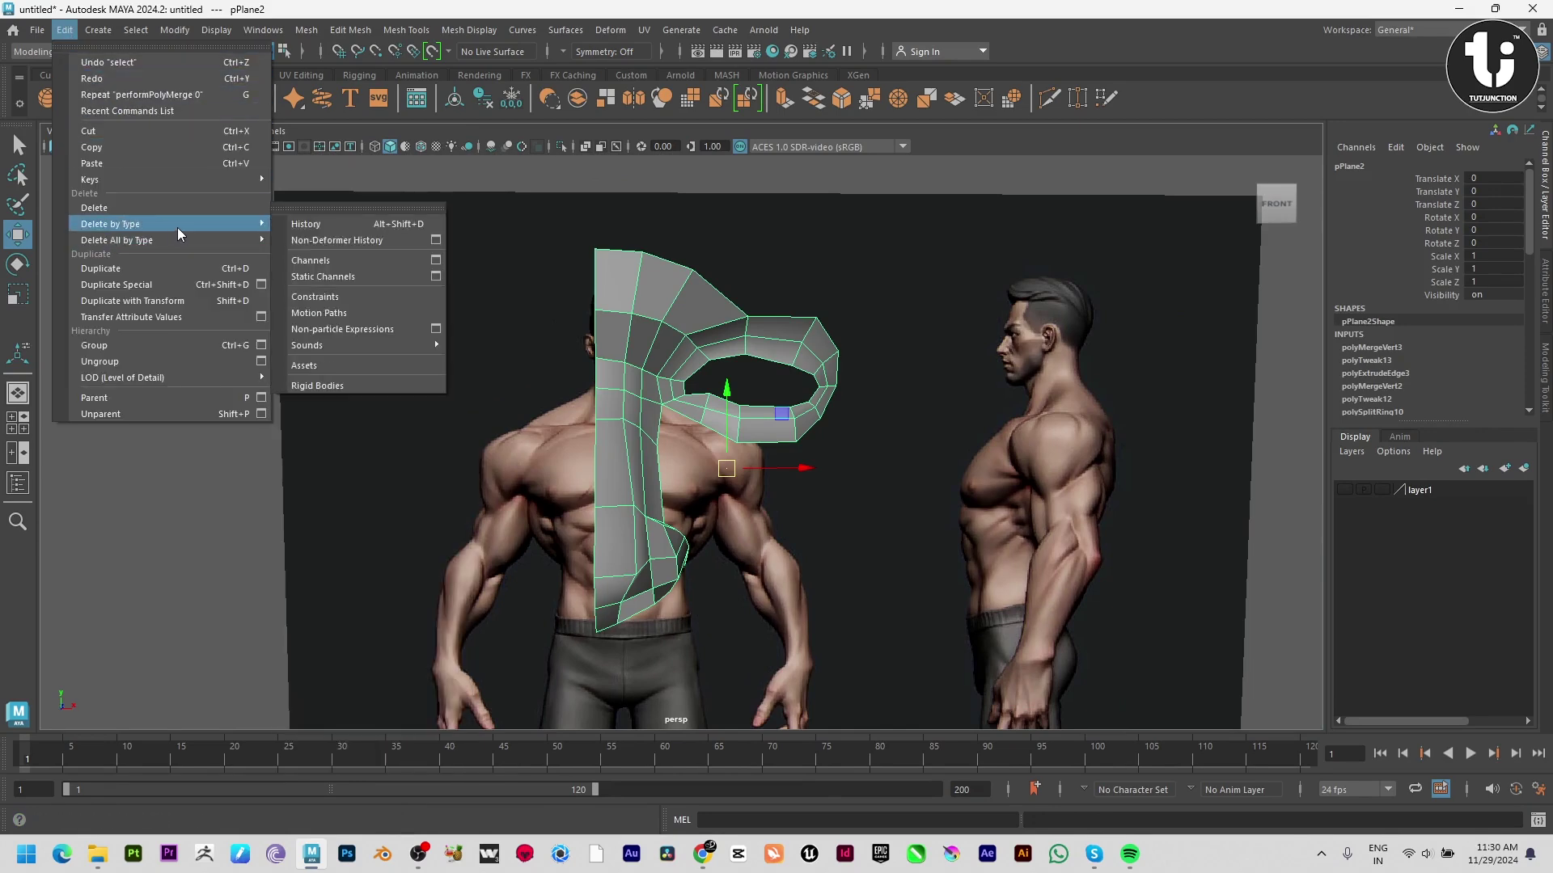
pyautogui.click(313, 224)
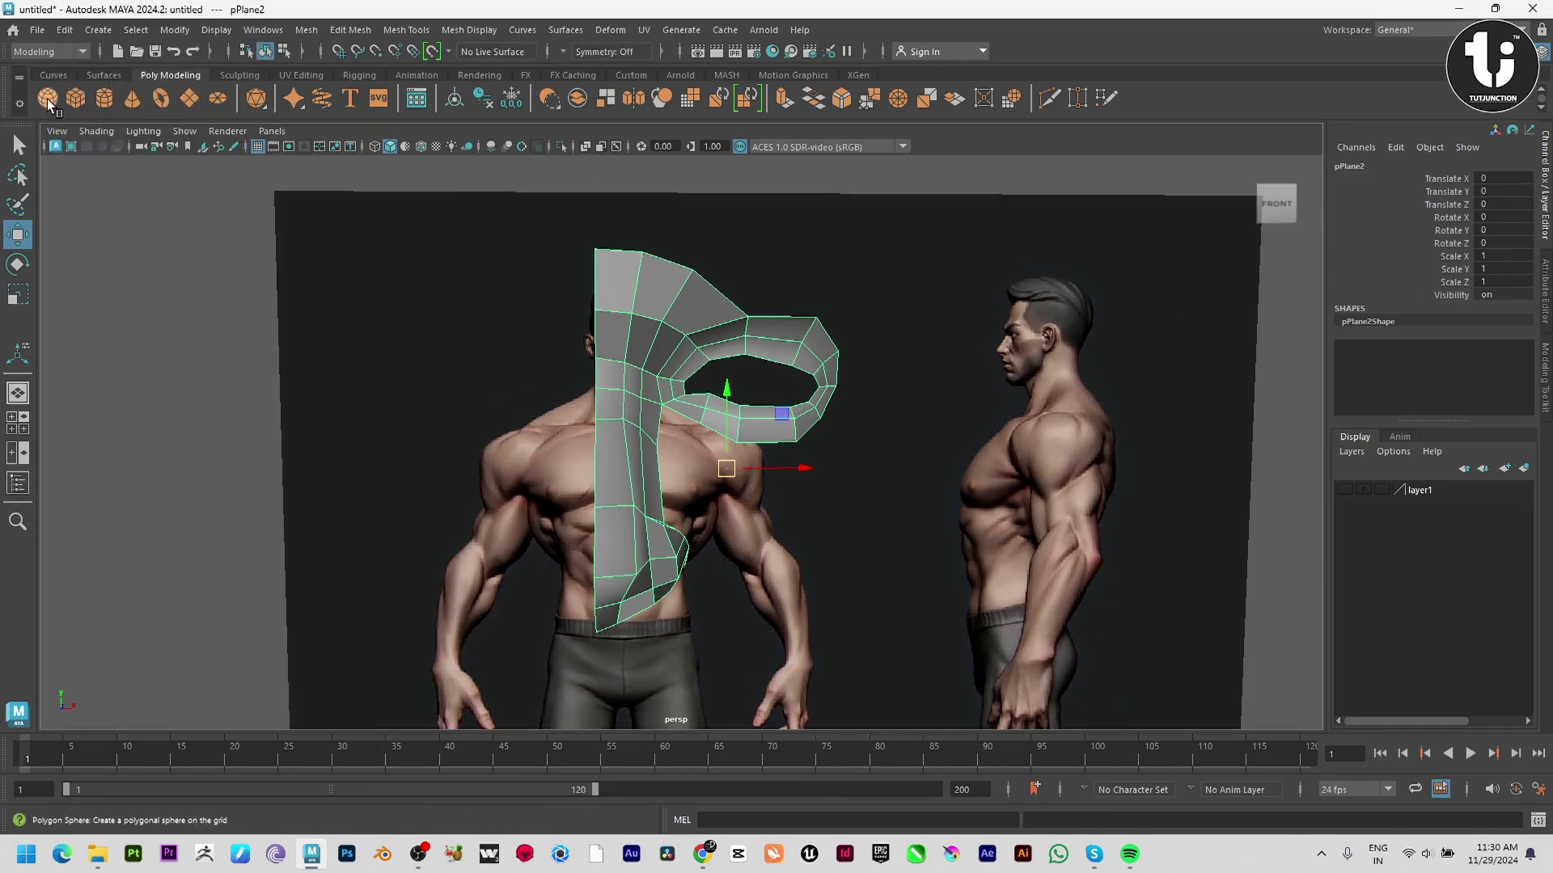
# Create a mirrored copy of the half face using Duplicate Special with X scale -1, and move it along X to meet the original's centre edge
pyautogui.click(62, 31)
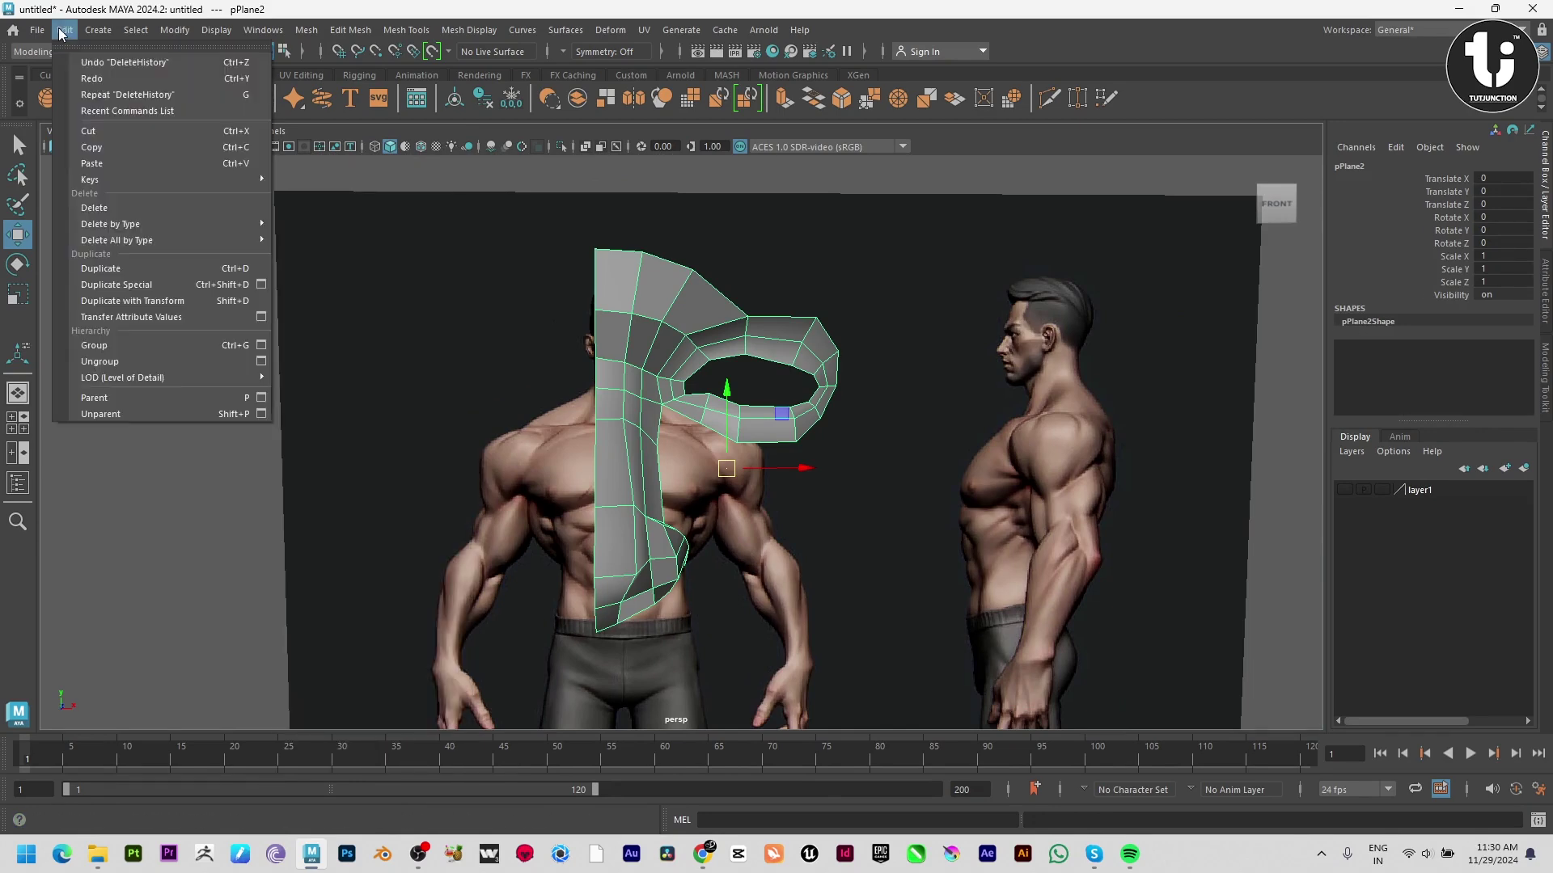
pyautogui.click(261, 283)
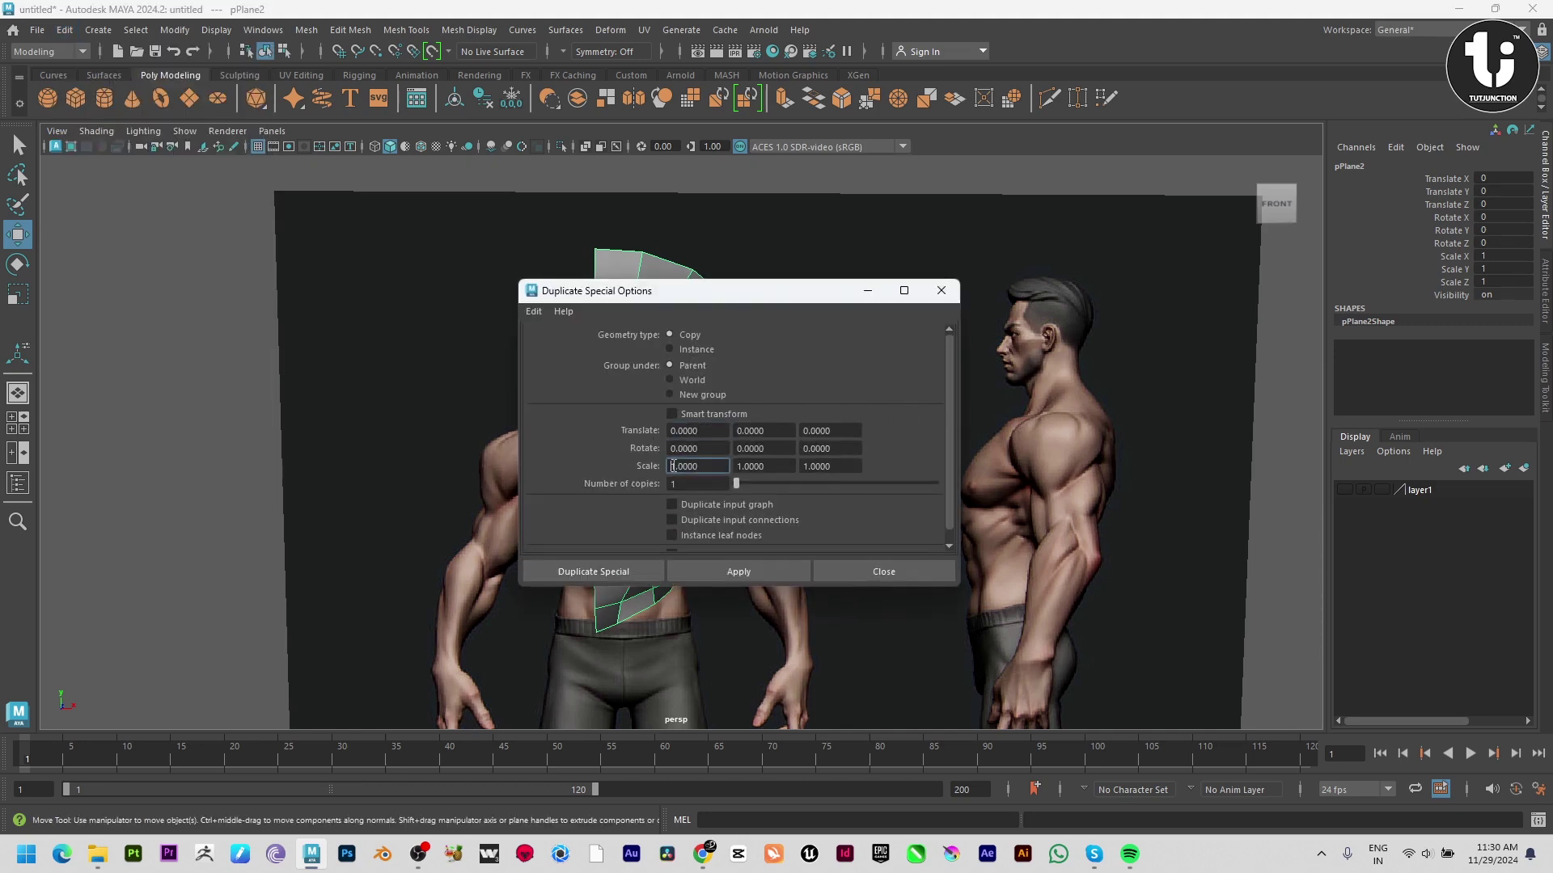
pyautogui.write('-1')
pyautogui.click(716, 569)
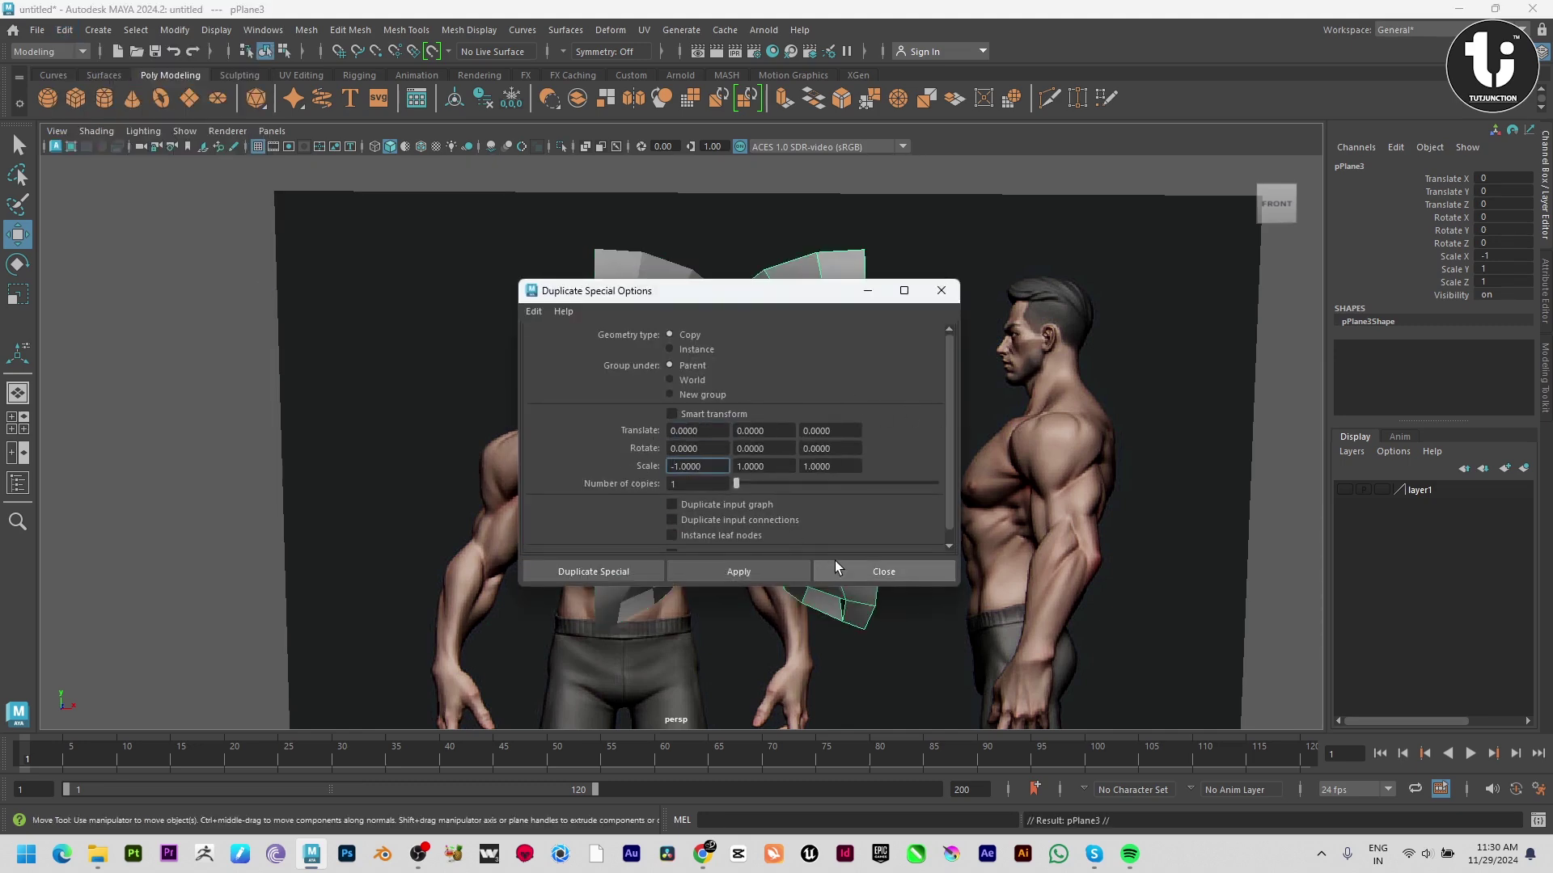
pyautogui.click(835, 566)
pyautogui.moveTo(803, 477); pyautogui.dragTo(537, 443)
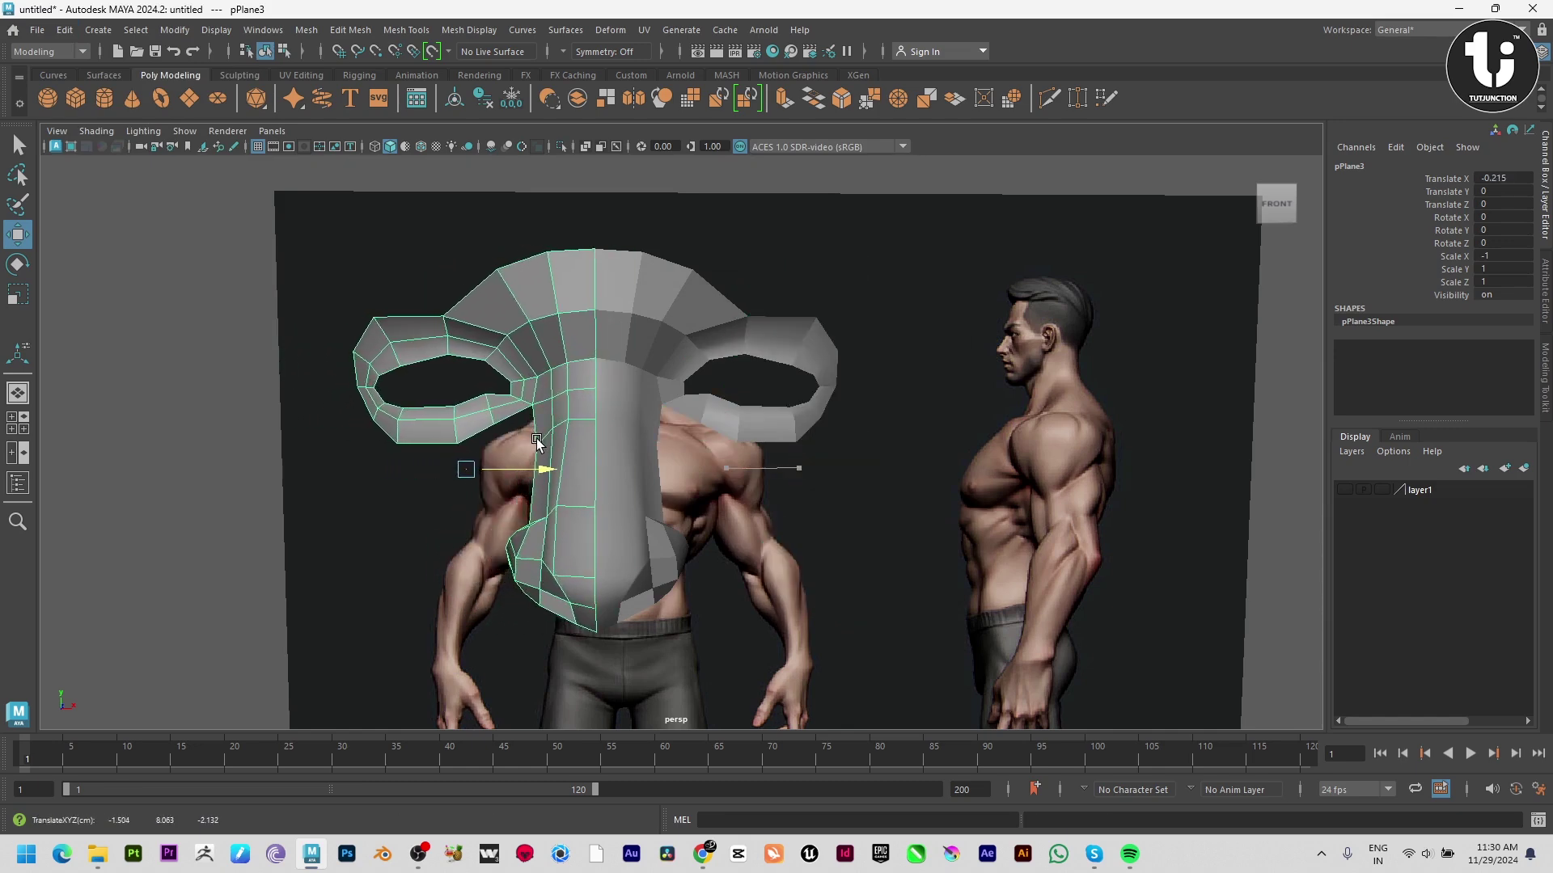
# Inspect both face halves together from several angles with the smoothed preview, and restore the unsmoothed display
pyautogui.press('3')
pyautogui.click(614, 506)
pyautogui.press('3')
pyautogui.click(516, 571)
pyautogui.keyDown('alt'); pyautogui.moveTo(516, 571); pyautogui.dragTo(765, 565); pyautogui.keyUp('alt')
pyautogui.moveTo(626, 280); pyautogui.dragTo(631, 287)
pyautogui.press('1')
pyautogui.keyDown('alt'); pyautogui.moveTo(753, 348); pyautogui.dragTo(659, 340); pyautogui.keyUp('alt')
pyautogui.click(429, 596)
pyautogui.keyDown('alt'); pyautogui.moveTo(695, 542); pyautogui.dragTo(640, 545); pyautogui.keyUp('alt')
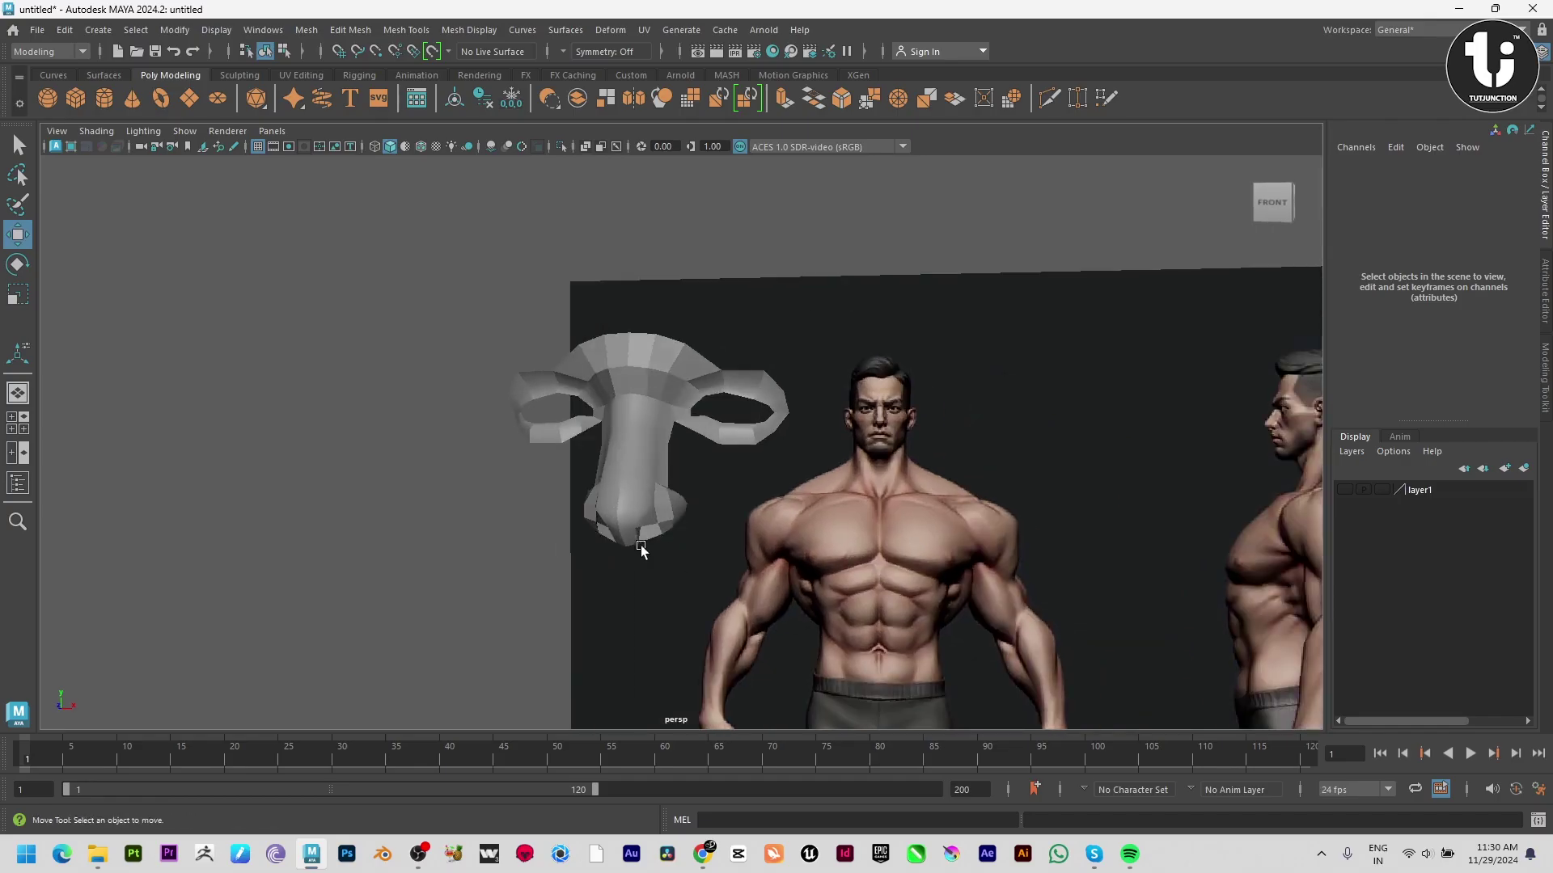